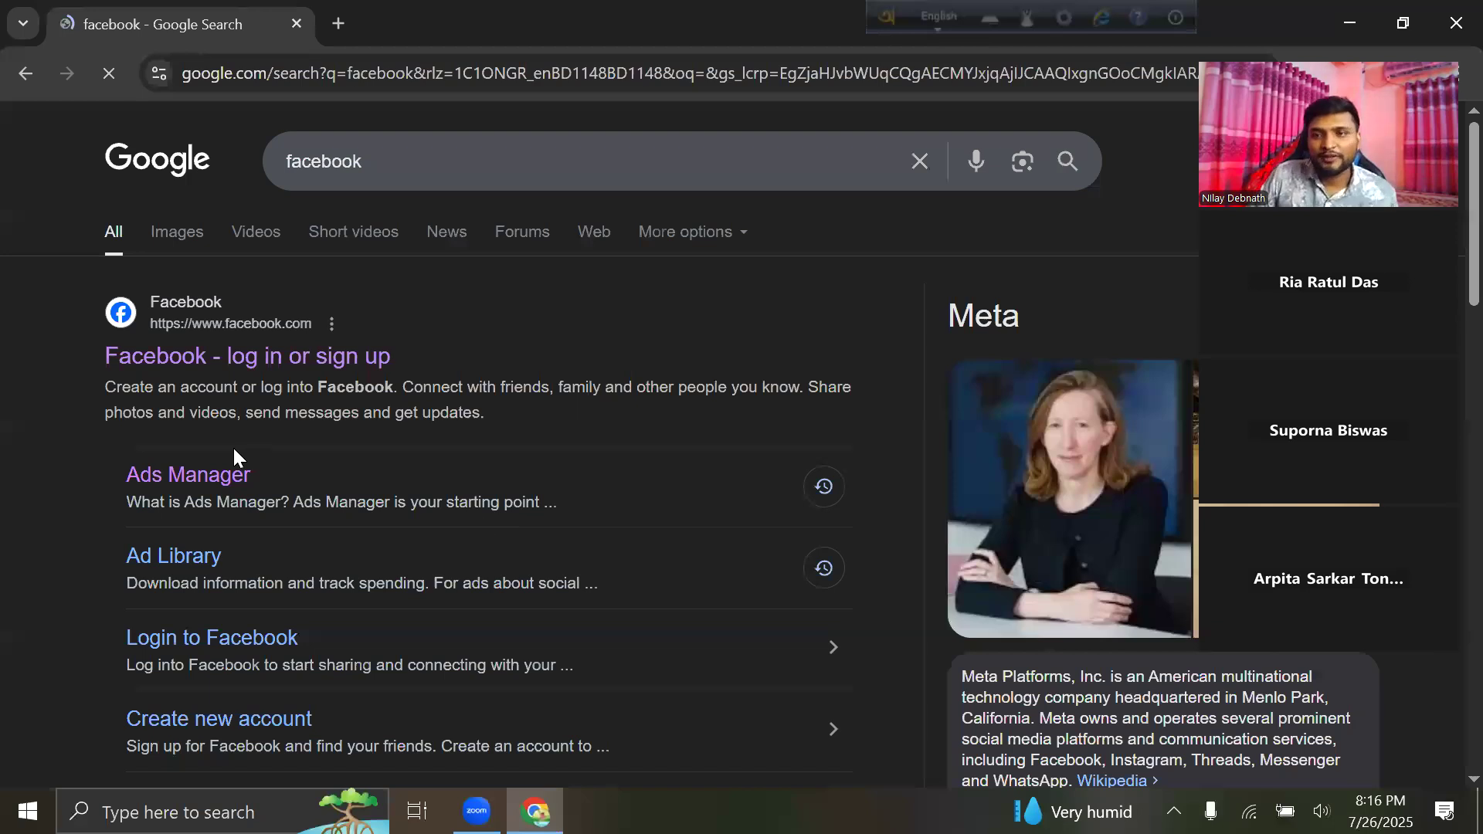
Step: Open Facebook, then in a new tab Google 'ads manager' and open Meta's Ads Manager page
{"action": "left_click", "coordinate": [188, 363]}
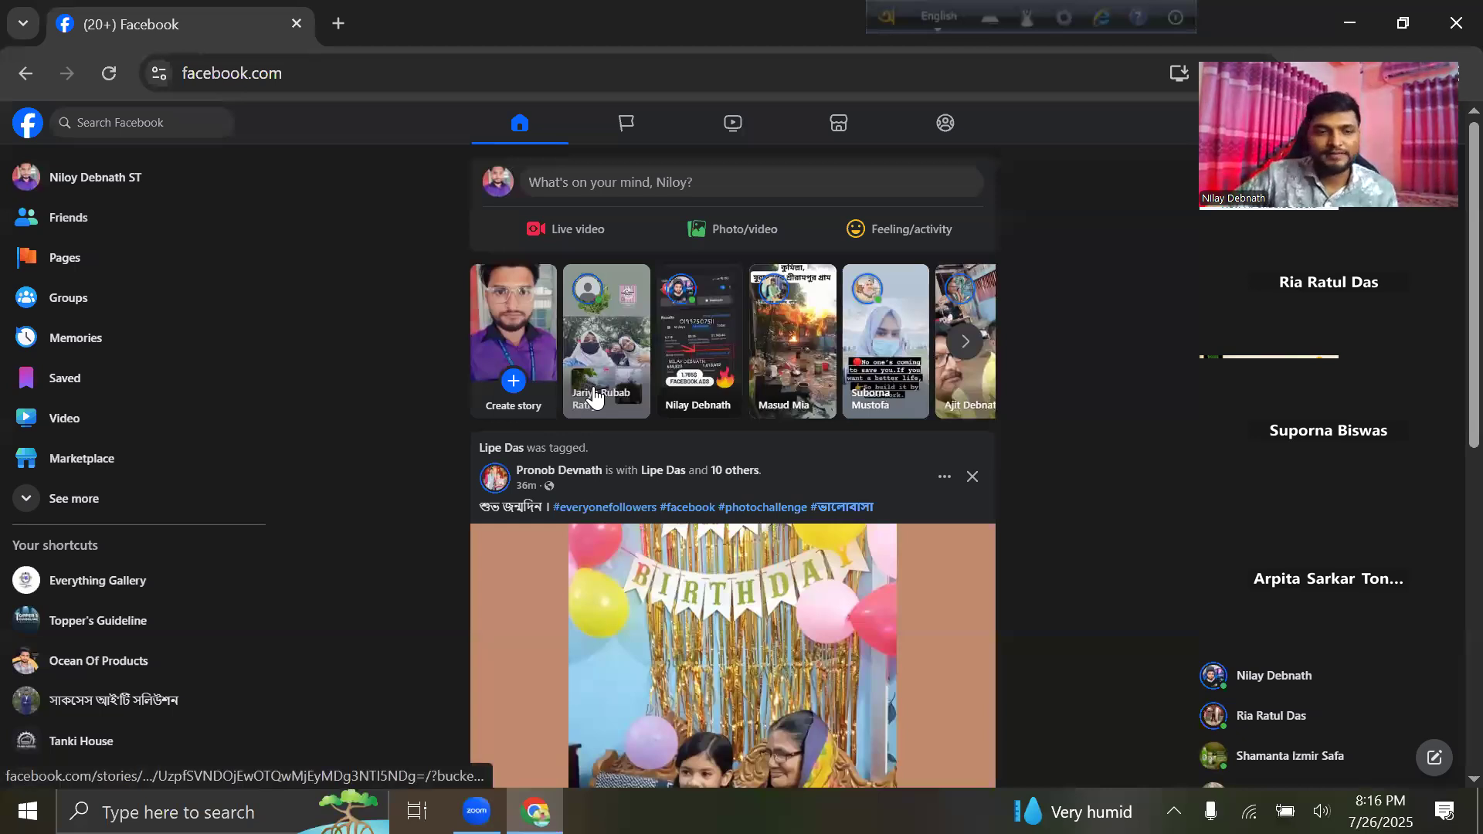
{"action": "left_click", "coordinate": [340, 22]}
{"action": "left_click", "coordinate": [593, 437]}
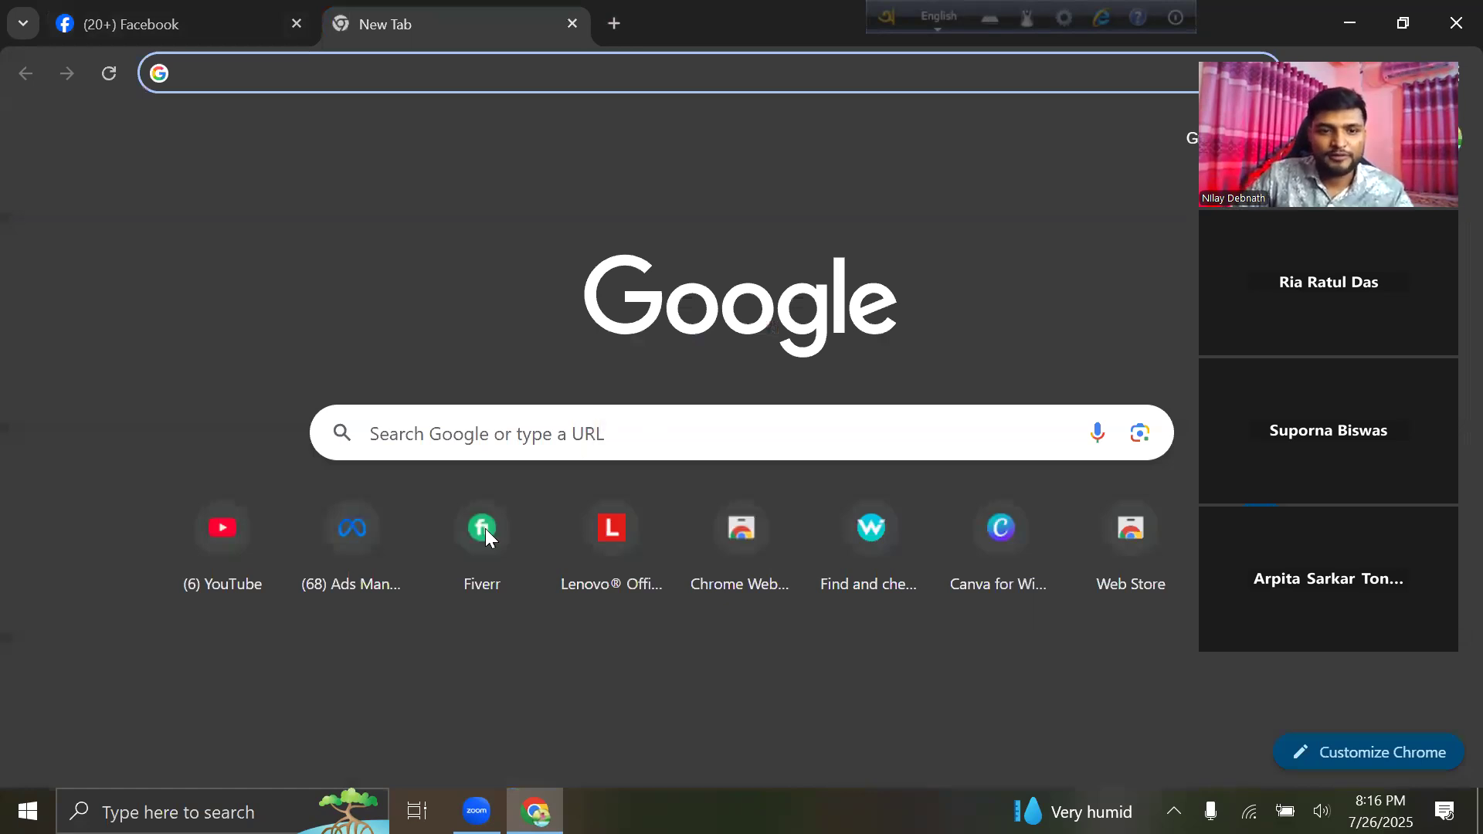
{"action": "left_click", "coordinate": [487, 538]}
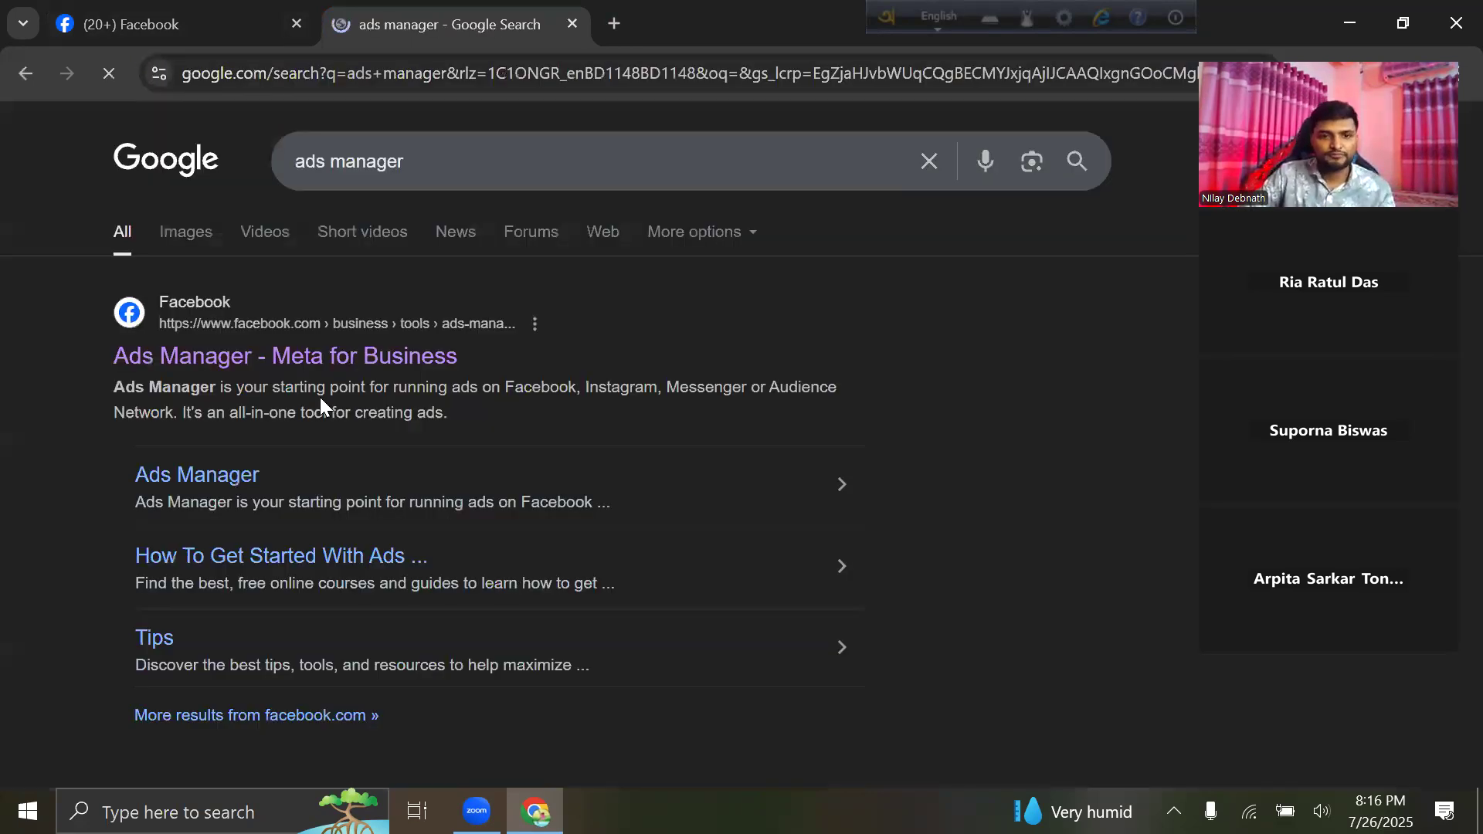
{"action": "left_click", "coordinate": [318, 363]}
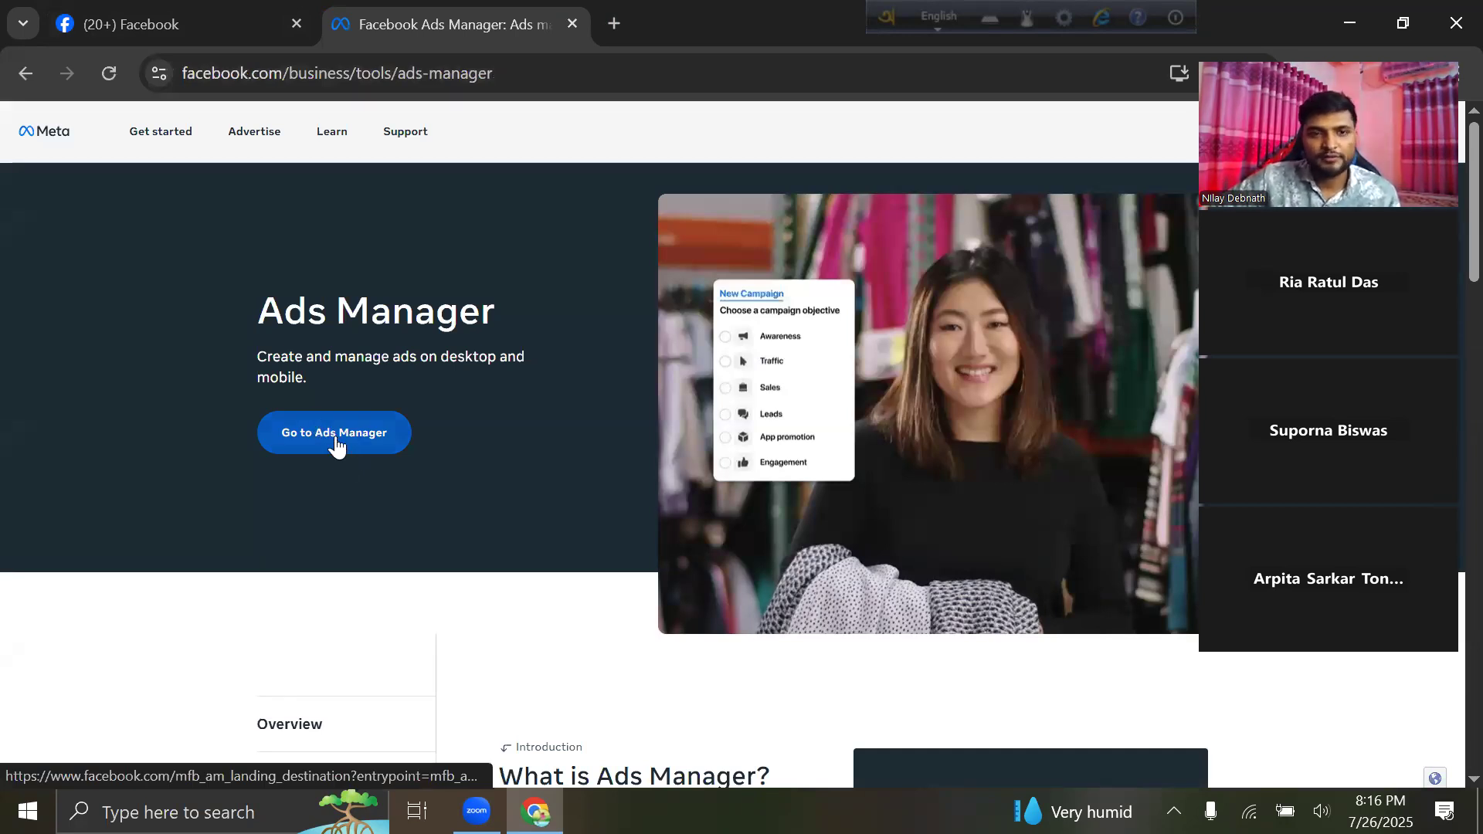
Step: Enter Ads Manager from Meta for Business and go to the Campaigns list
{"action": "left_click", "coordinate": [335, 435]}
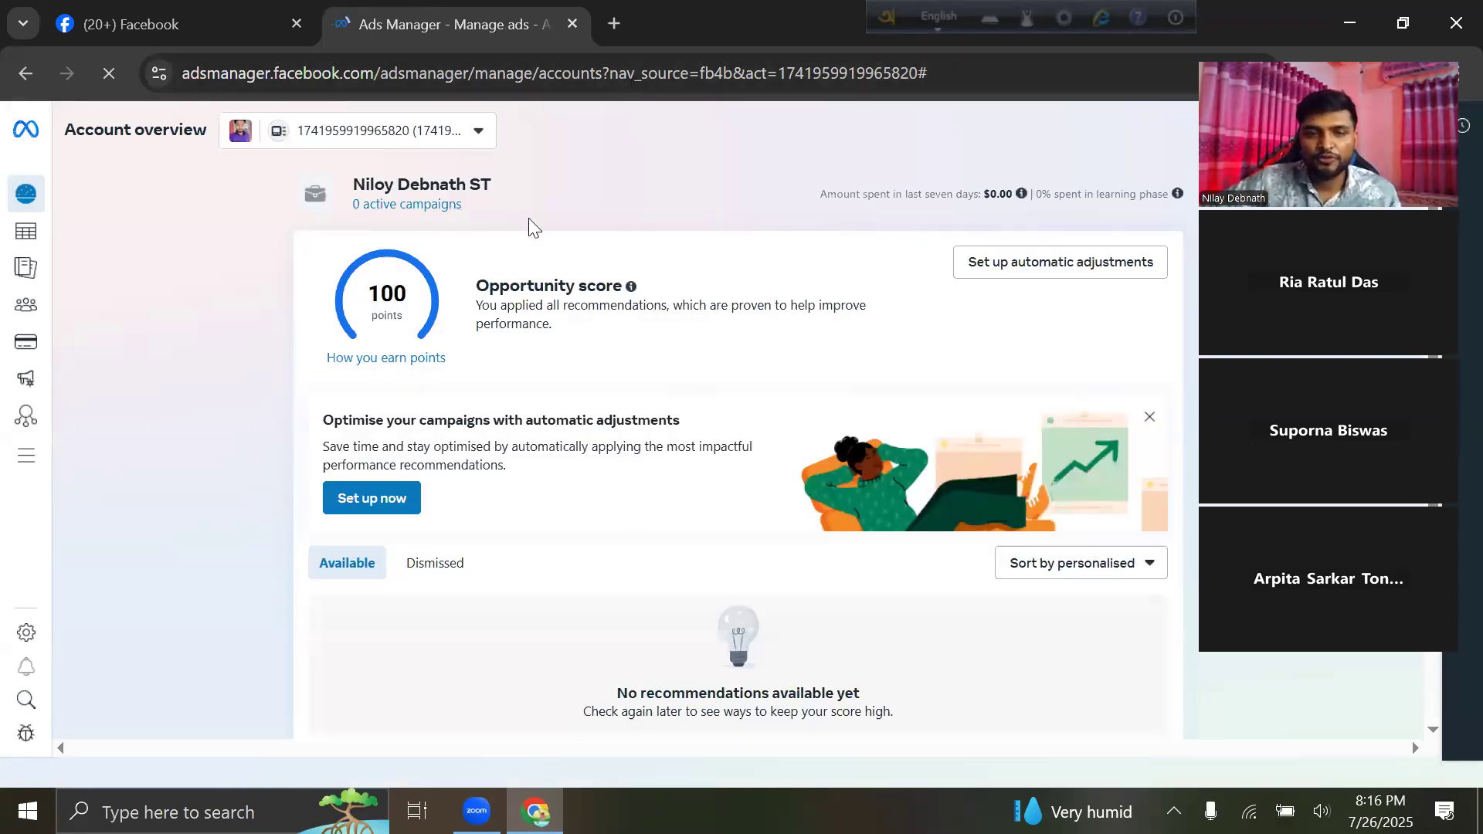
{"action": "mouse_move", "coordinate": [46, 204]}
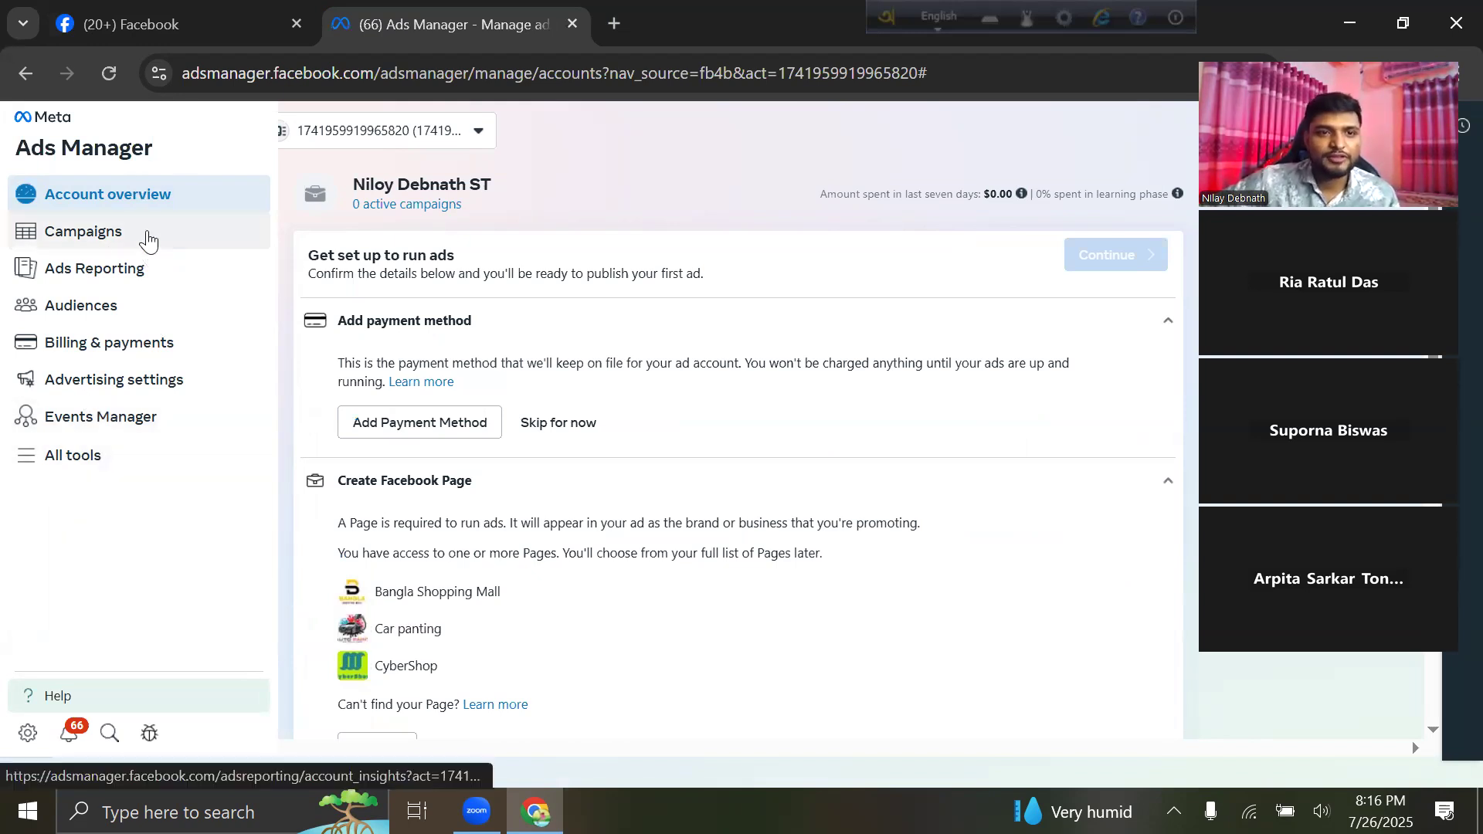
{"action": "left_click", "coordinate": [148, 240]}
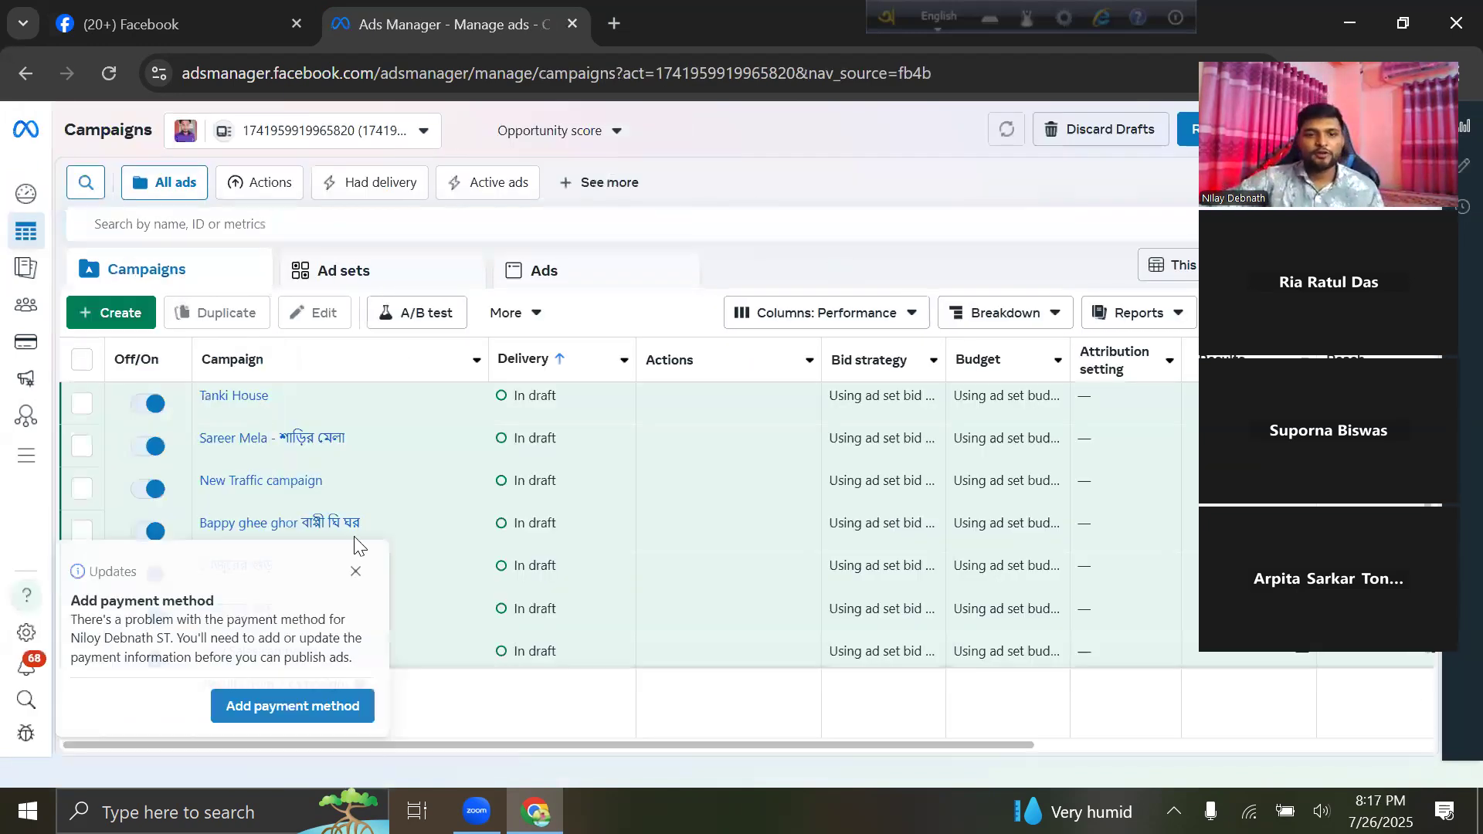
Step: Dismiss the Add payment method notice and keep the current ad account selected
{"action": "left_click", "coordinate": [355, 572]}
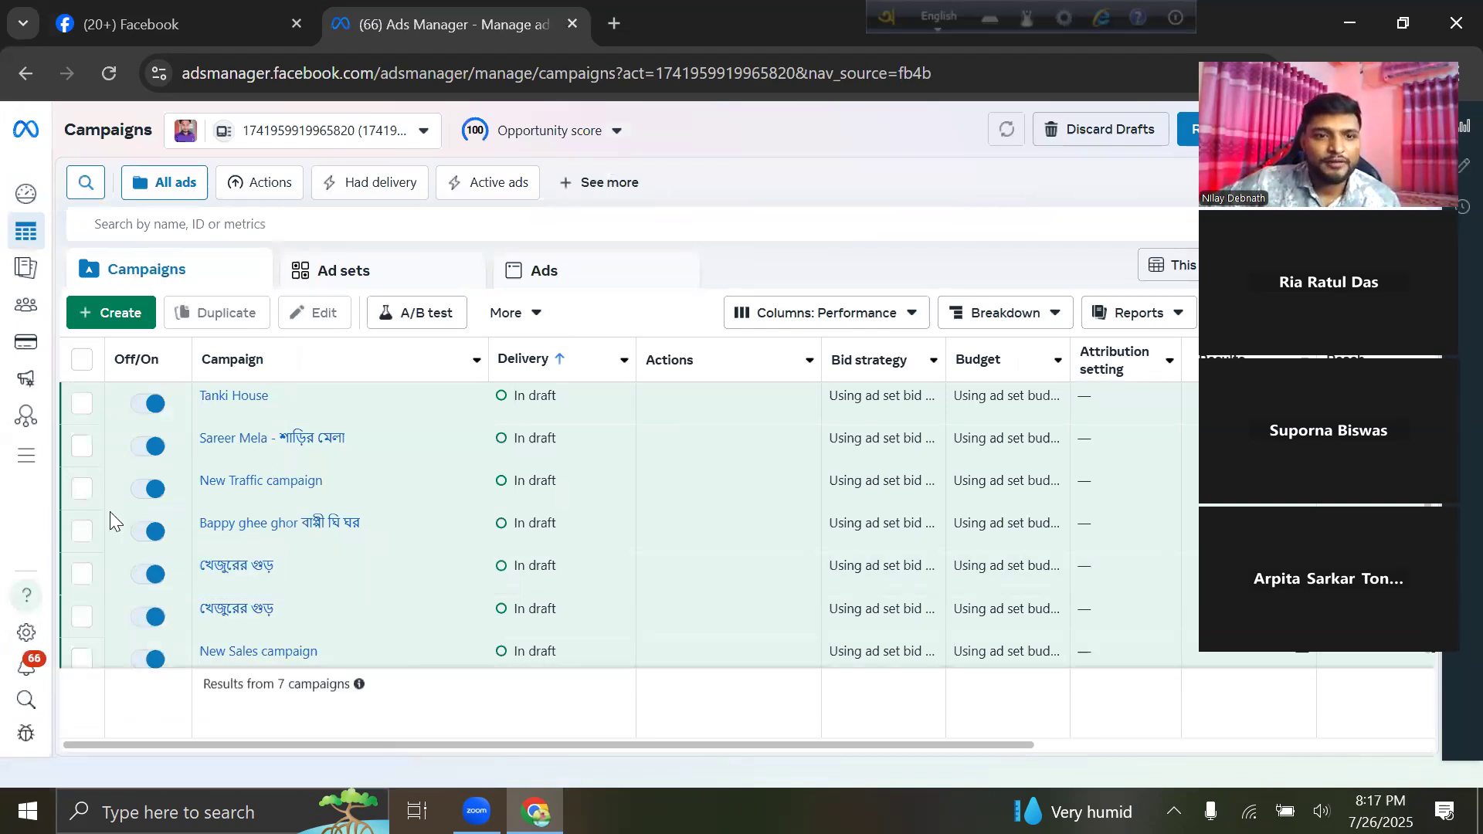
{"action": "left_click", "coordinate": [332, 130]}
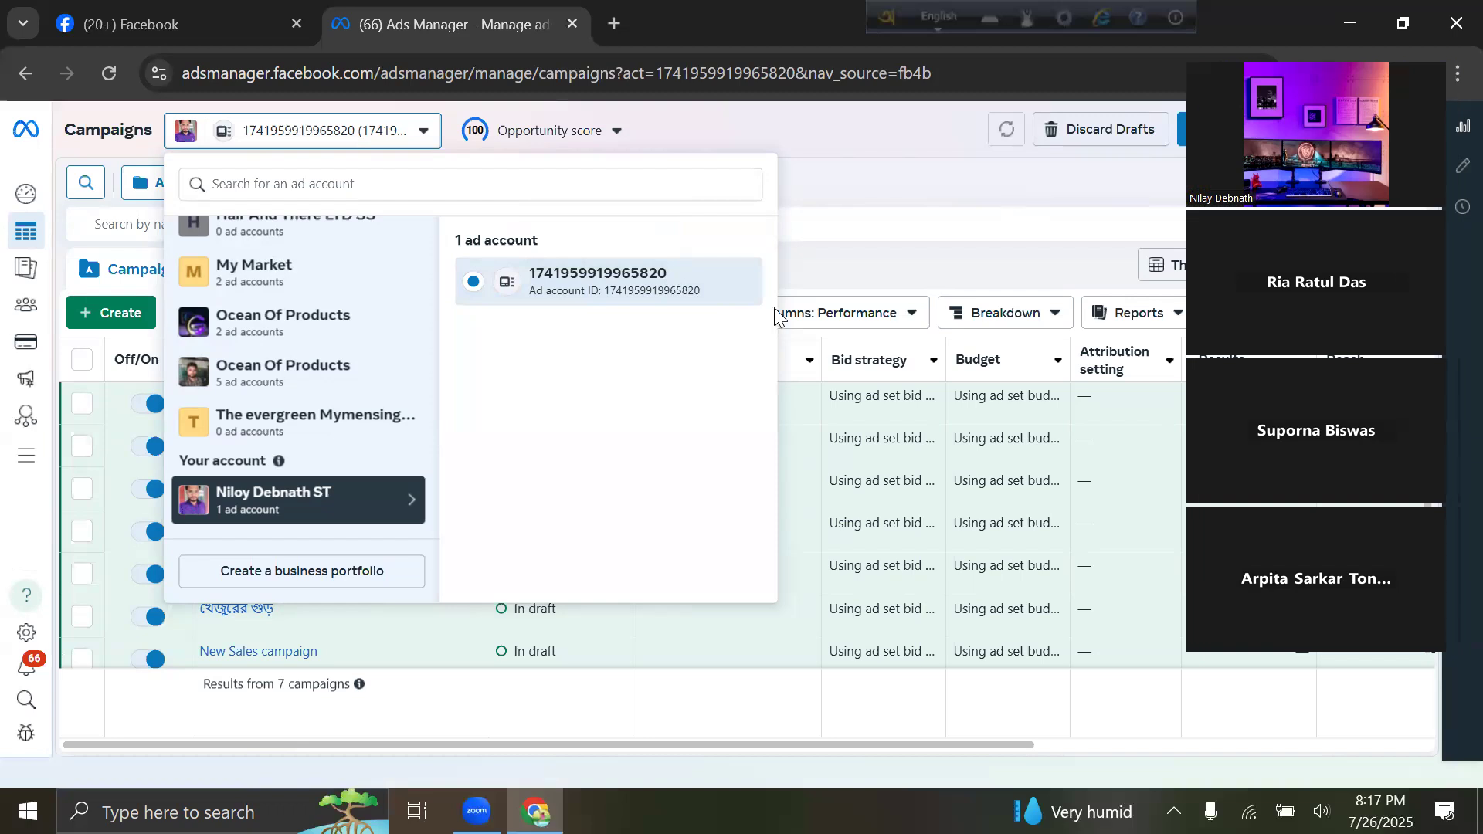
{"action": "left_click", "coordinate": [838, 213]}
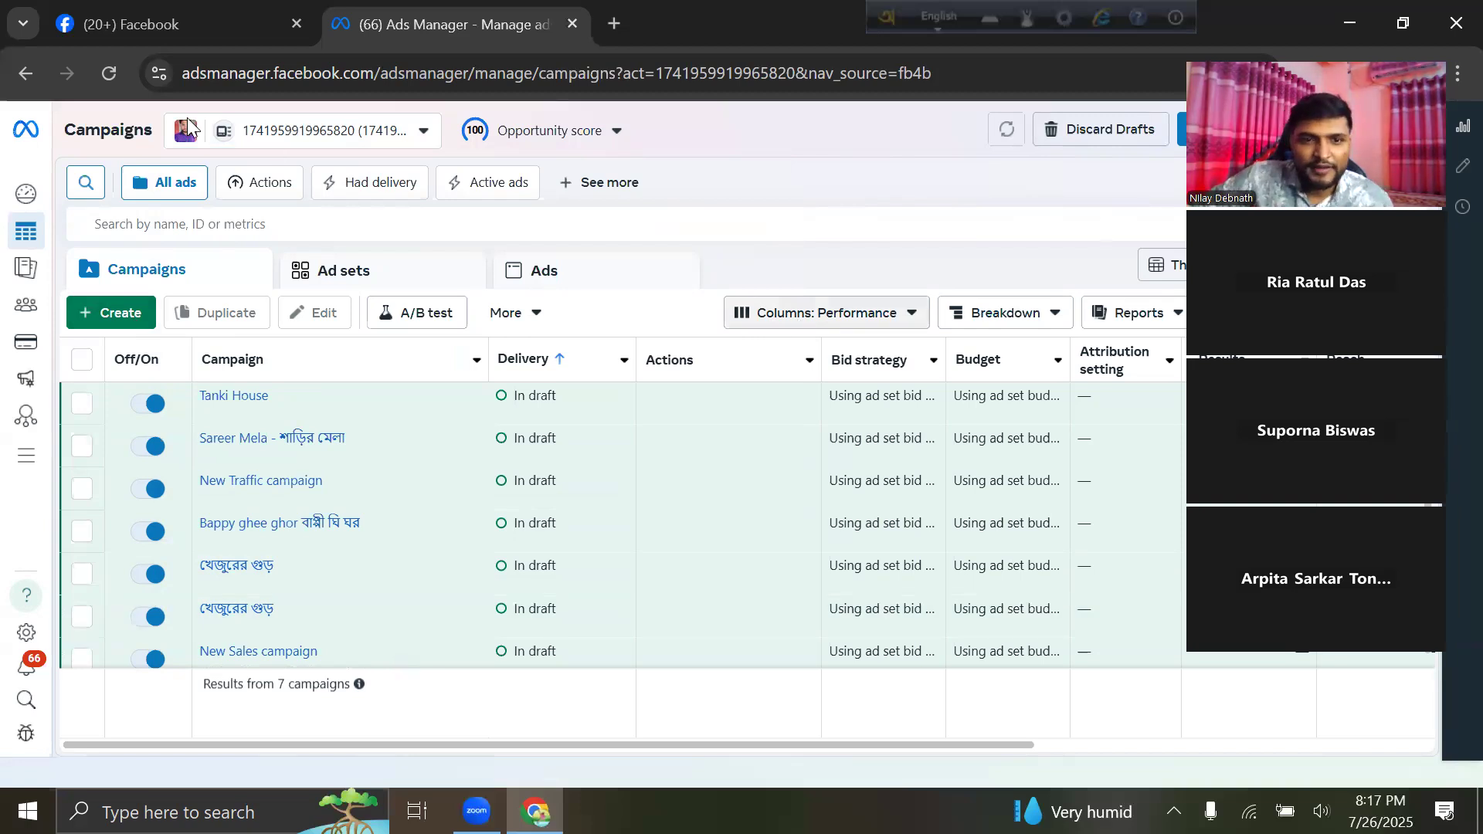
Step: Close the Opportunity score popover and scroll across the seven draft campaigns
{"action": "left_click_drag", "start_coordinate": [1349, 62], "coordinate": [188, 123]}
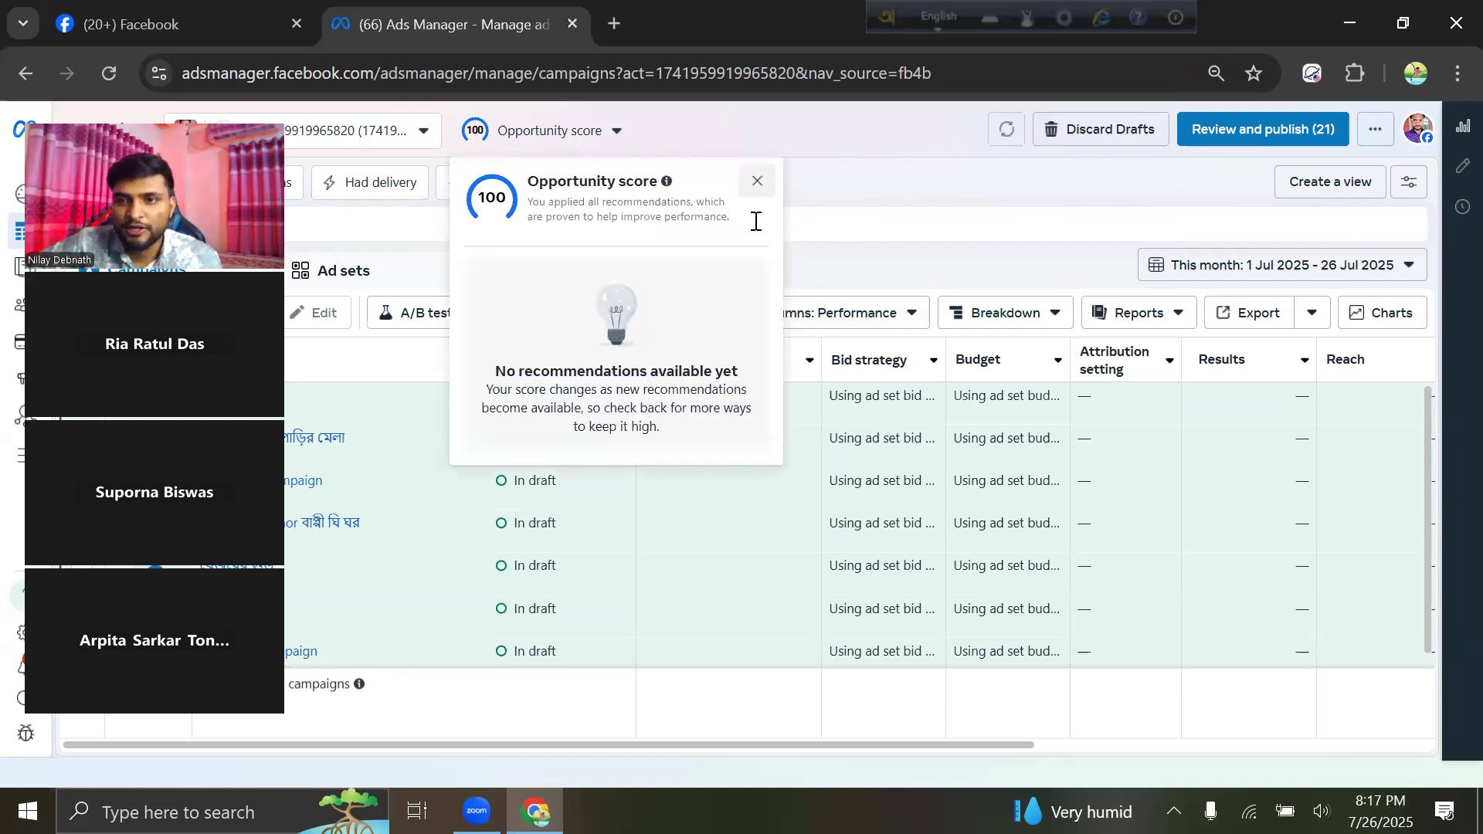
{"action": "left_click", "coordinate": [757, 182]}
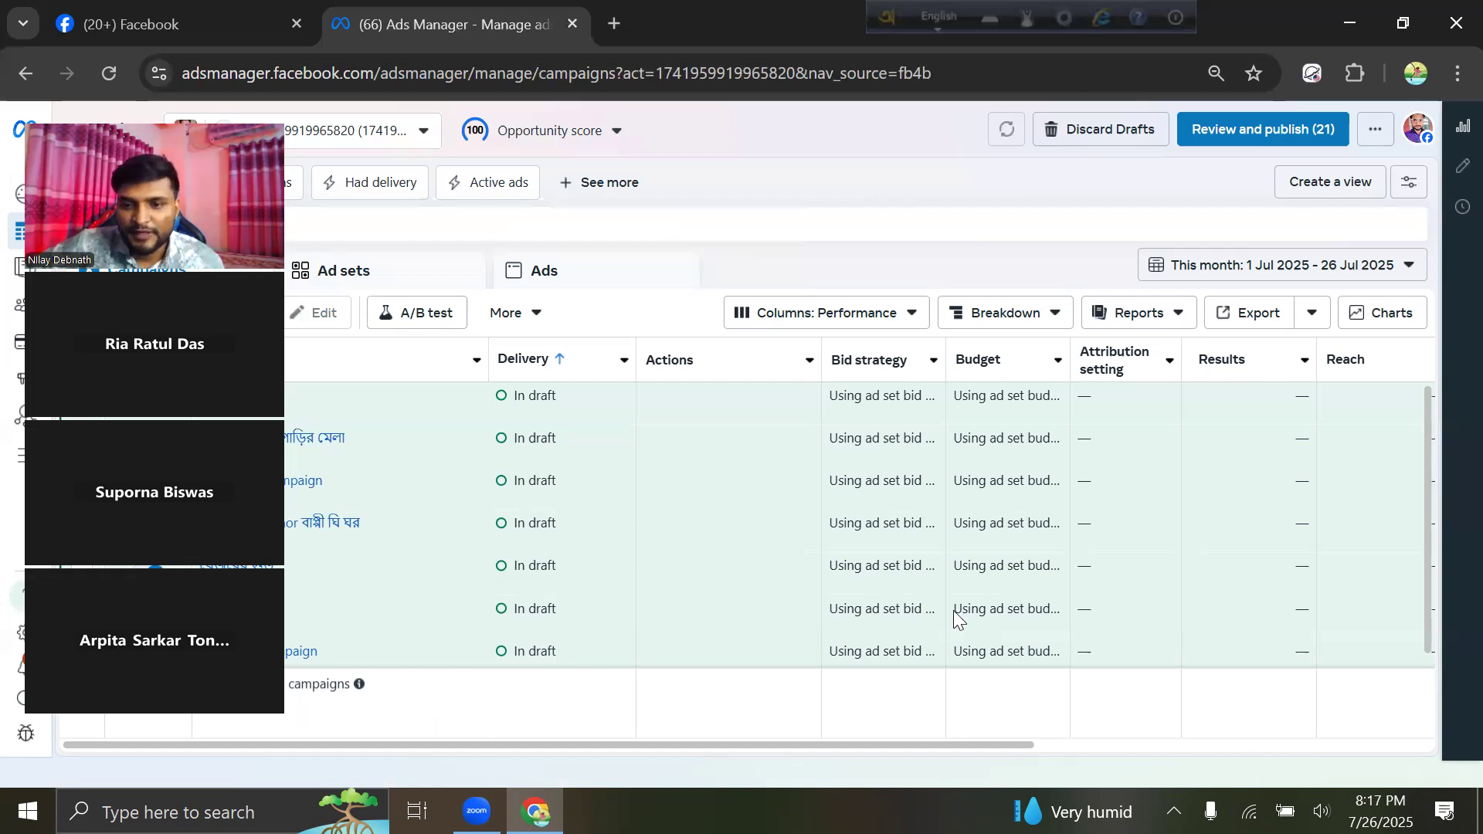
{"action": "scroll", "coordinate": [1297, 711], "scroll_direction": "right", "scroll_amount": 5}
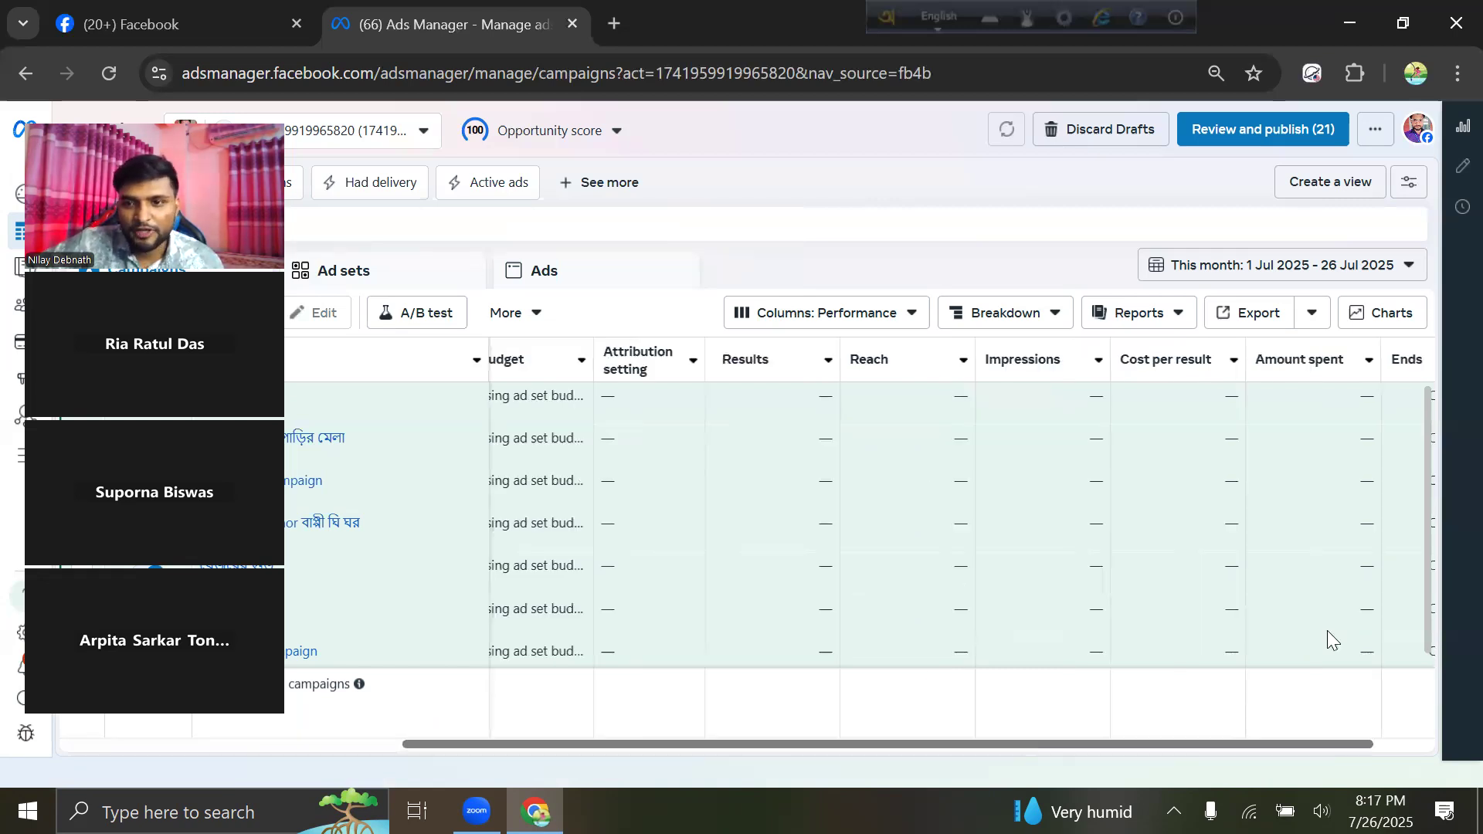
{"action": "scroll", "coordinate": [1327, 630], "scroll_direction": "right", "scroll_amount": 2}
{"action": "scroll", "coordinate": [761, 613], "scroll_direction": "left", "scroll_amount": 5}
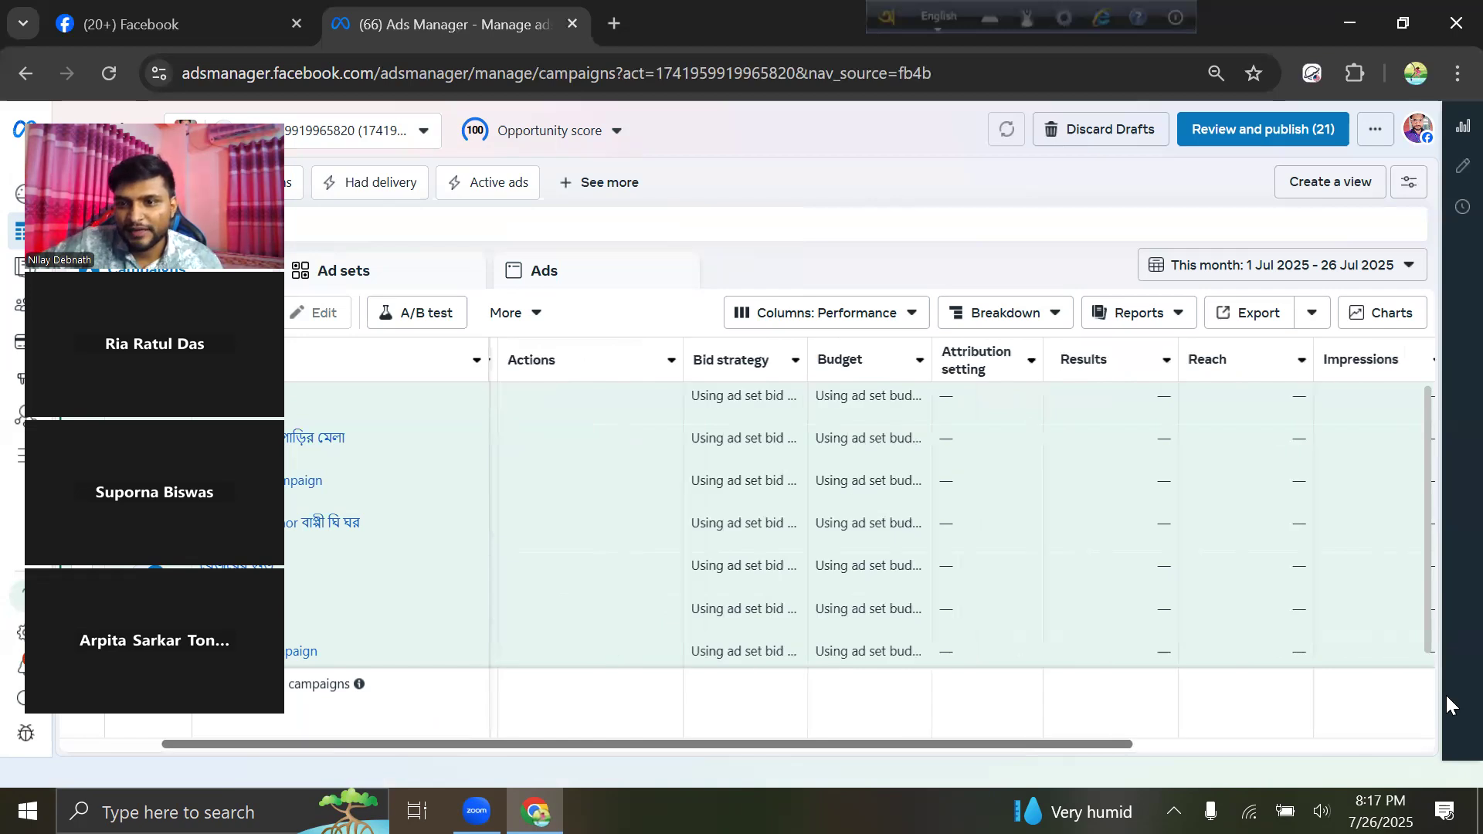
{"action": "scroll", "coordinate": [367, 512], "scroll_direction": "right", "scroll_amount": 5}
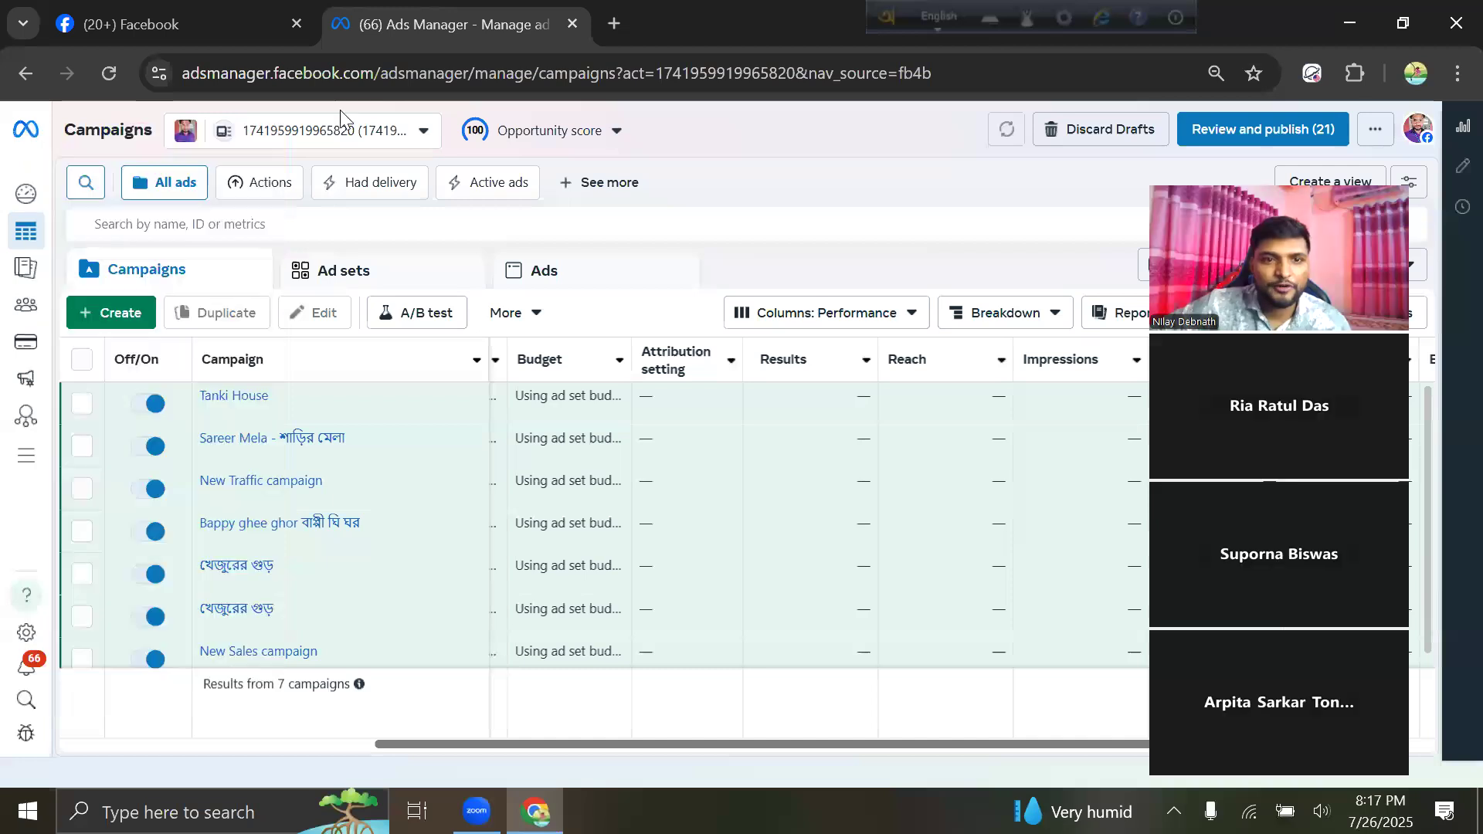
{"action": "left_click", "coordinate": [348, 133]}
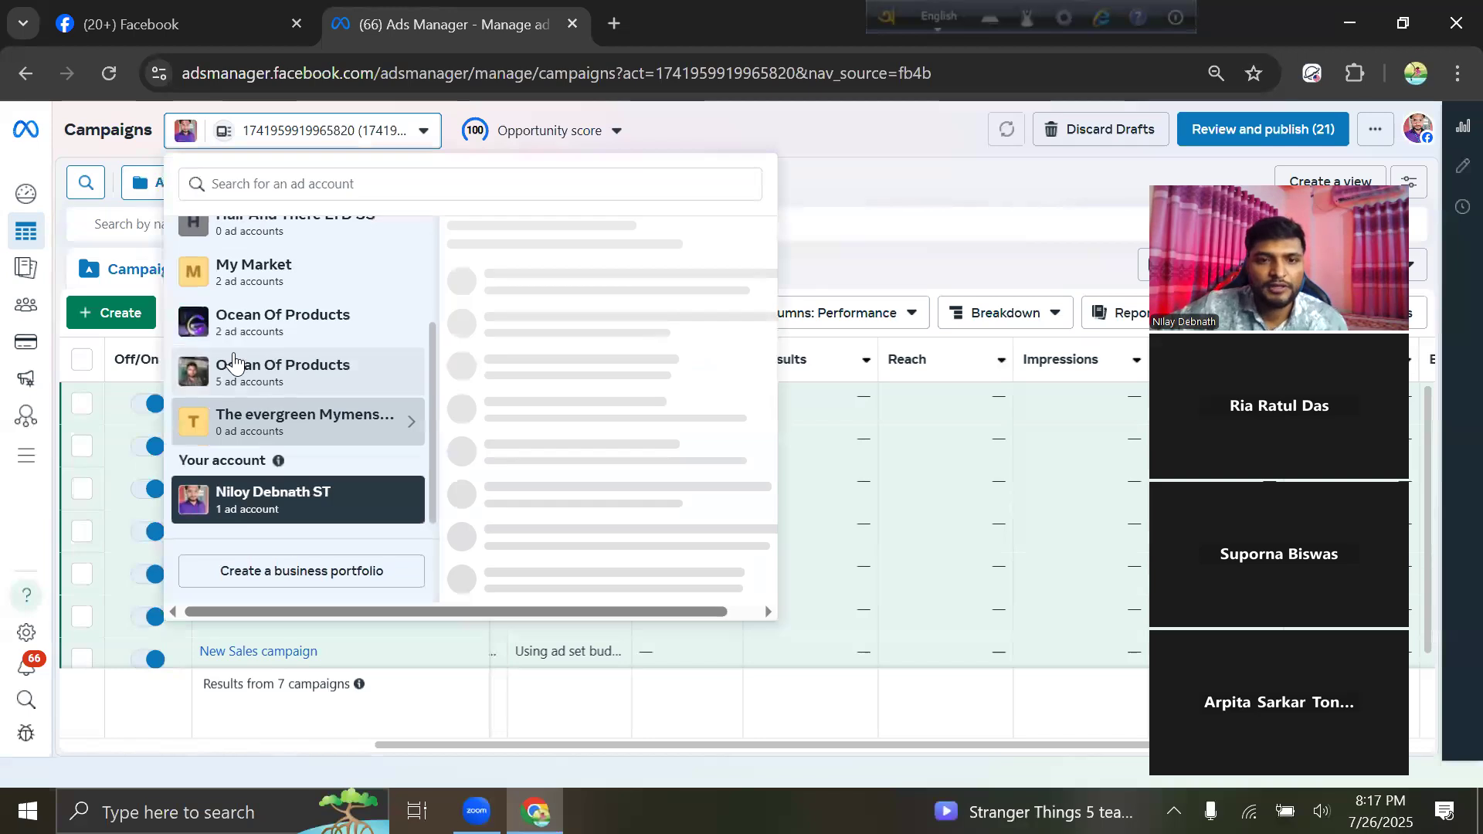
Step: Switch to the Cosmetics 05 ad account in the Ocean Of Products portfolio
{"action": "mouse_move", "coordinate": [301, 370]}
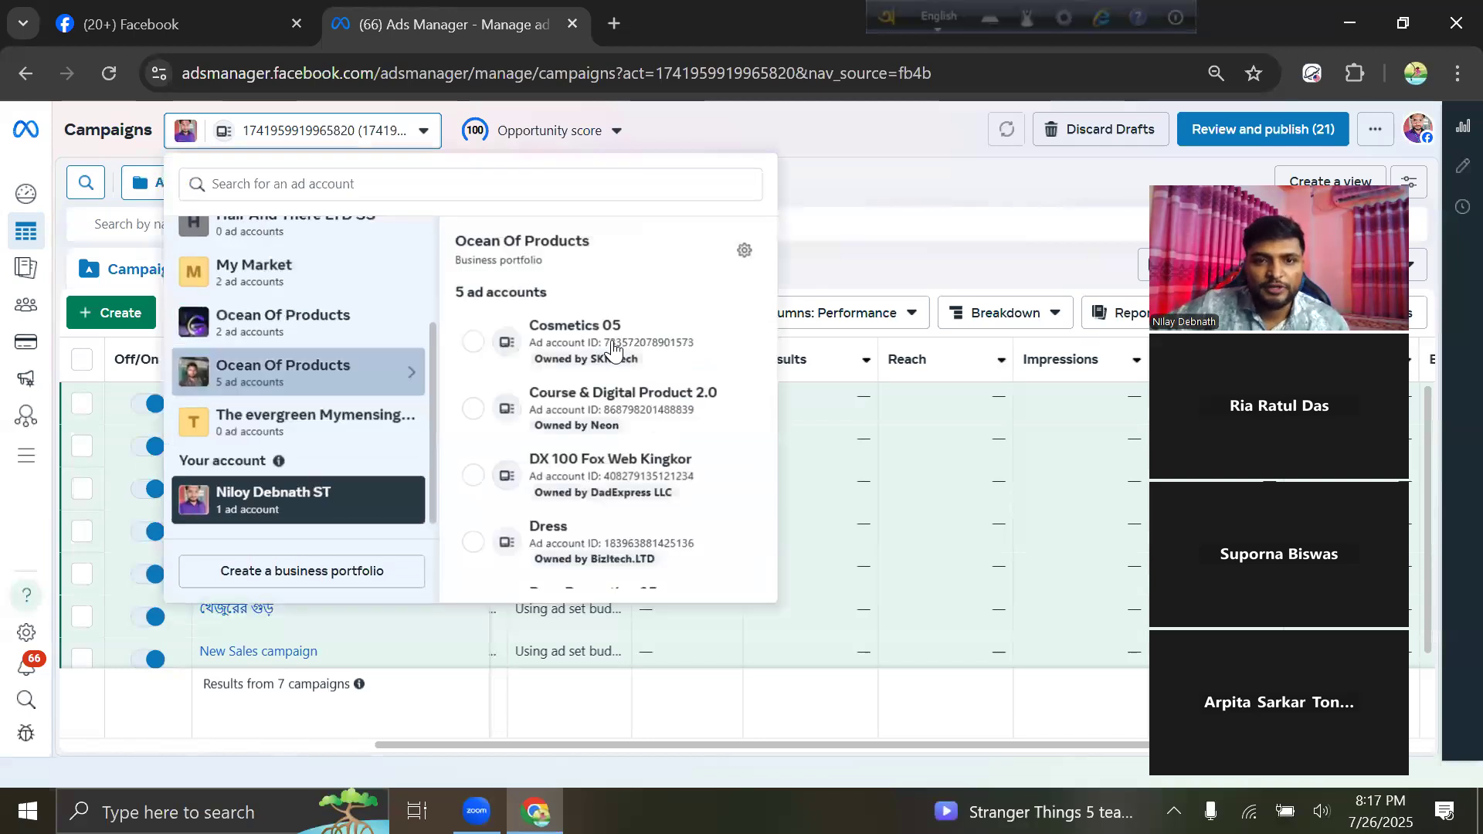
{"action": "left_click", "coordinate": [714, 325]}
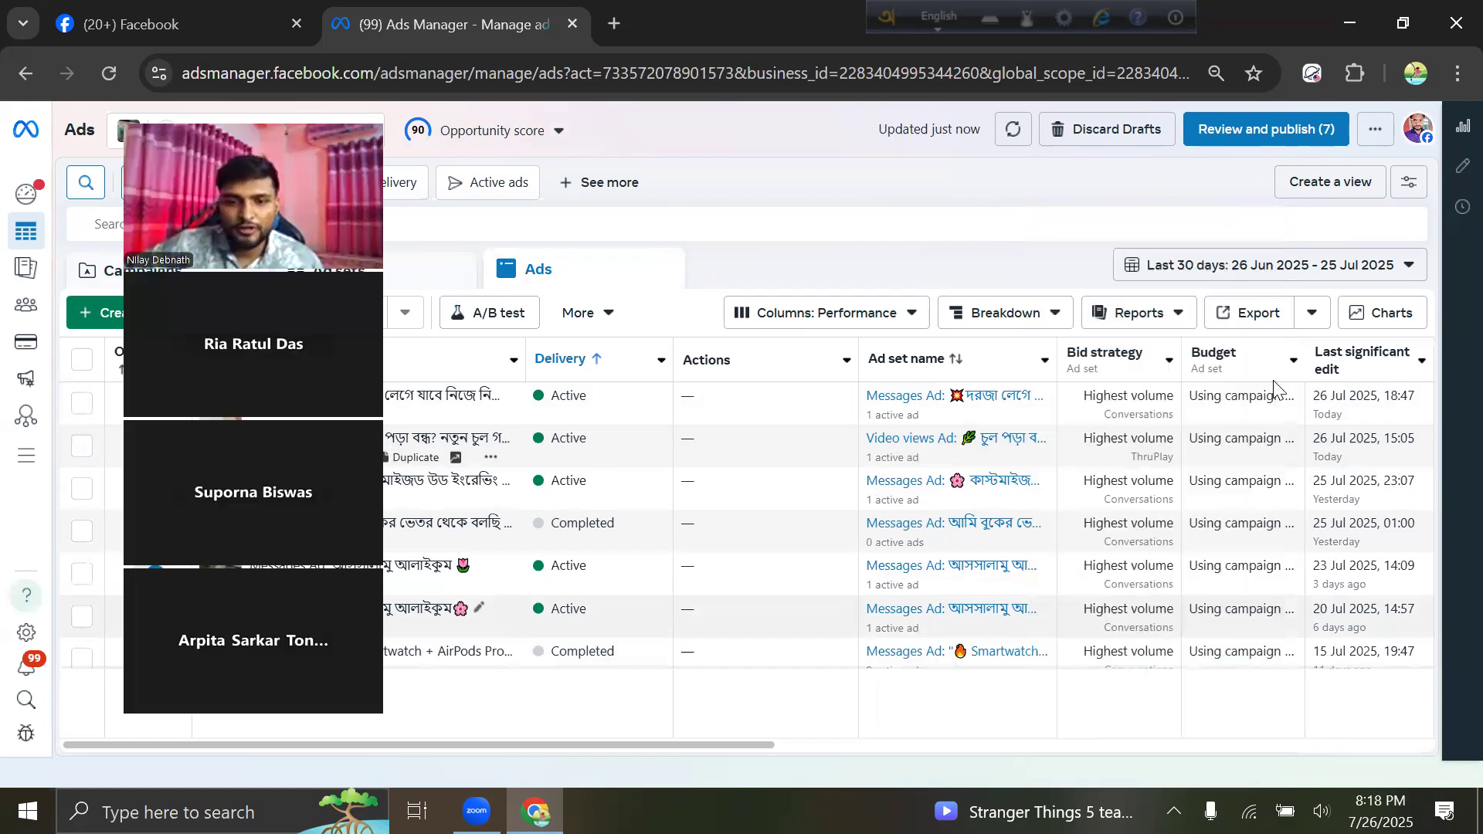
Step: Scroll through Cosmetics 05's ads list and open the reporting date range picker
{"action": "scroll", "coordinate": [1274, 386], "scroll_direction": "down", "scroll_amount": 5}
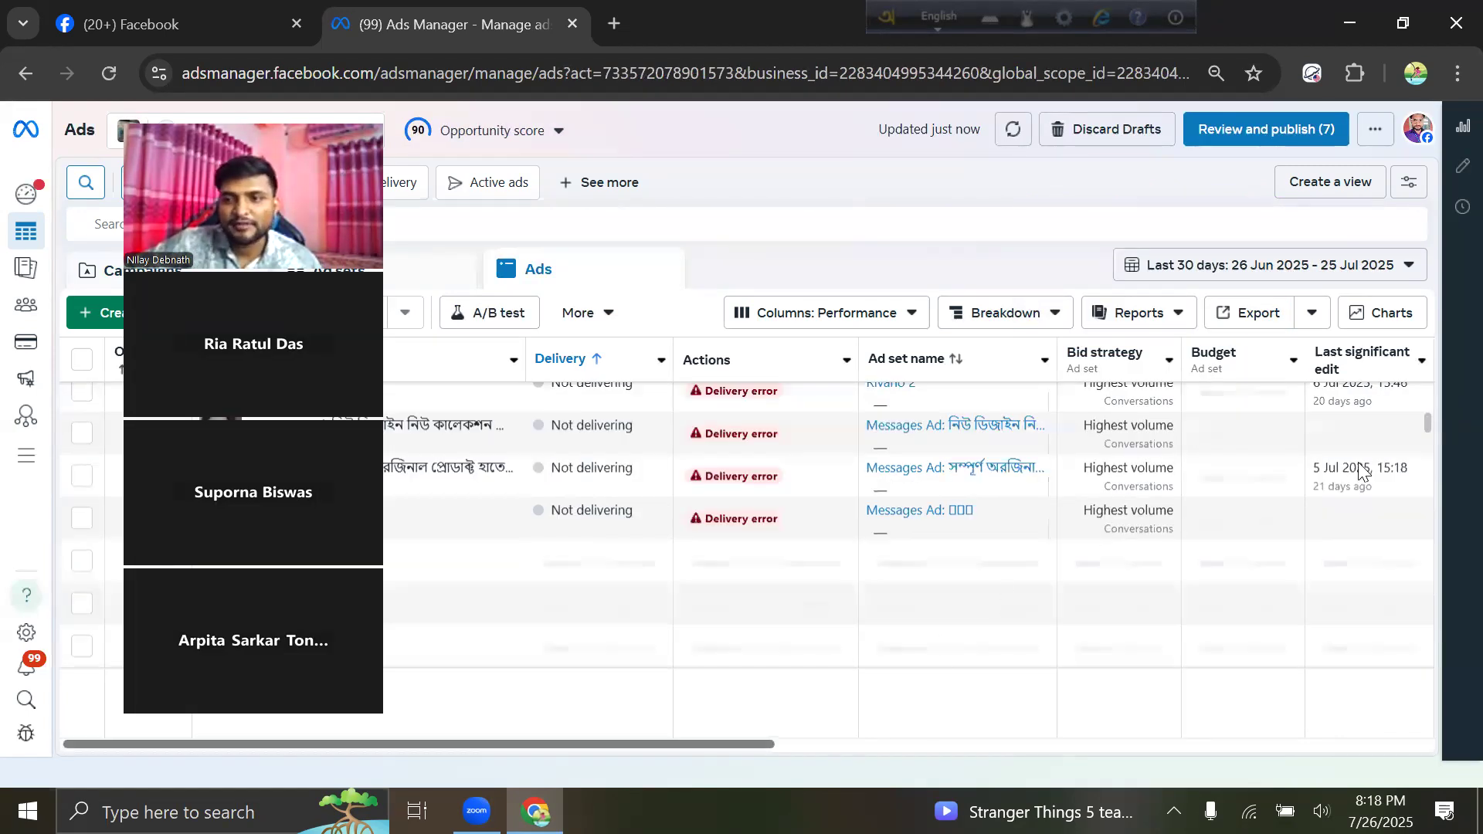
{"action": "scroll", "coordinate": [1363, 471], "scroll_direction": "up", "scroll_amount": 7}
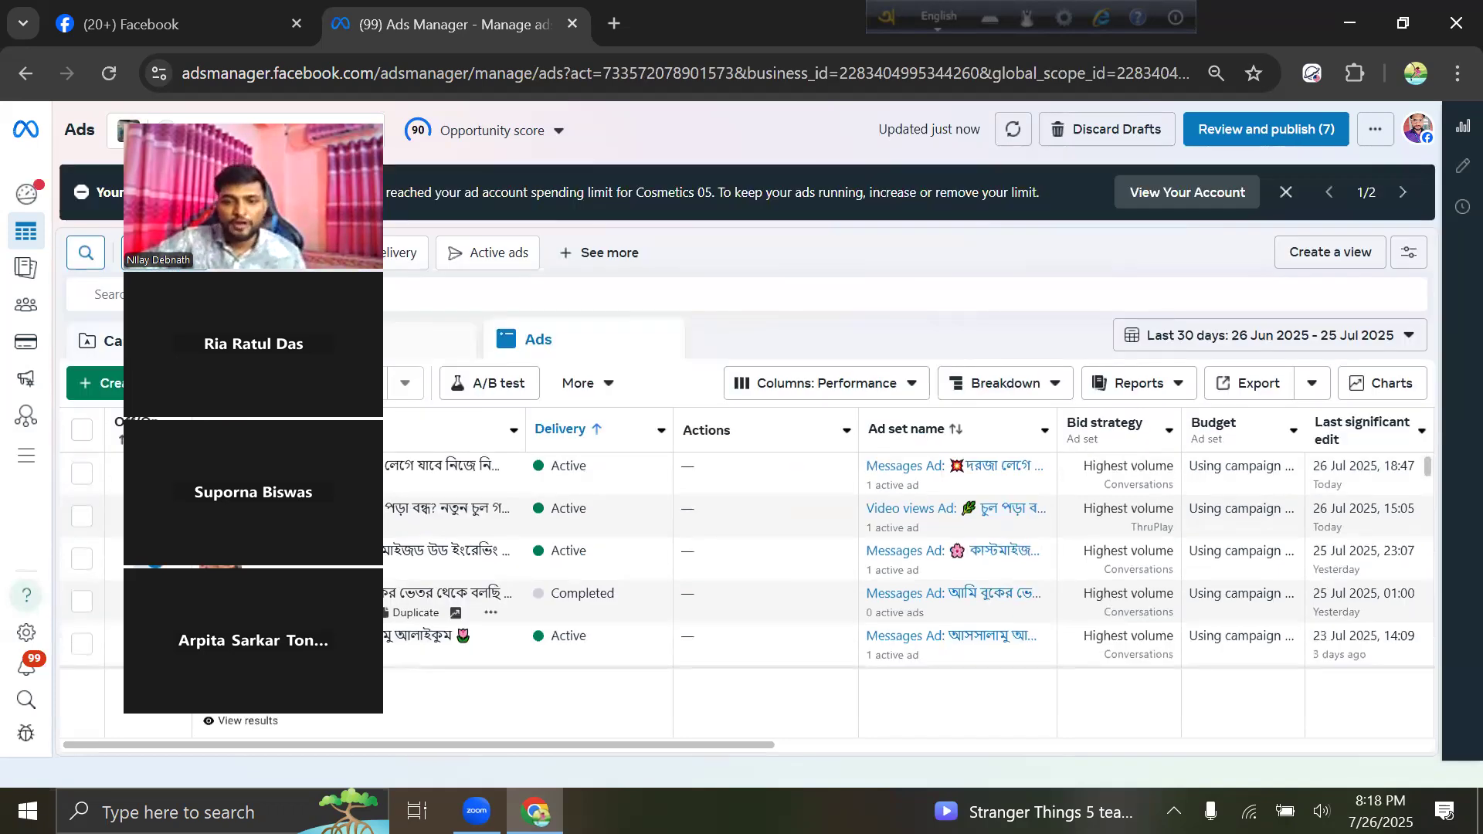
{"action": "left_click_drag", "start_coordinate": [419, 744], "coordinate": [641, 745]}
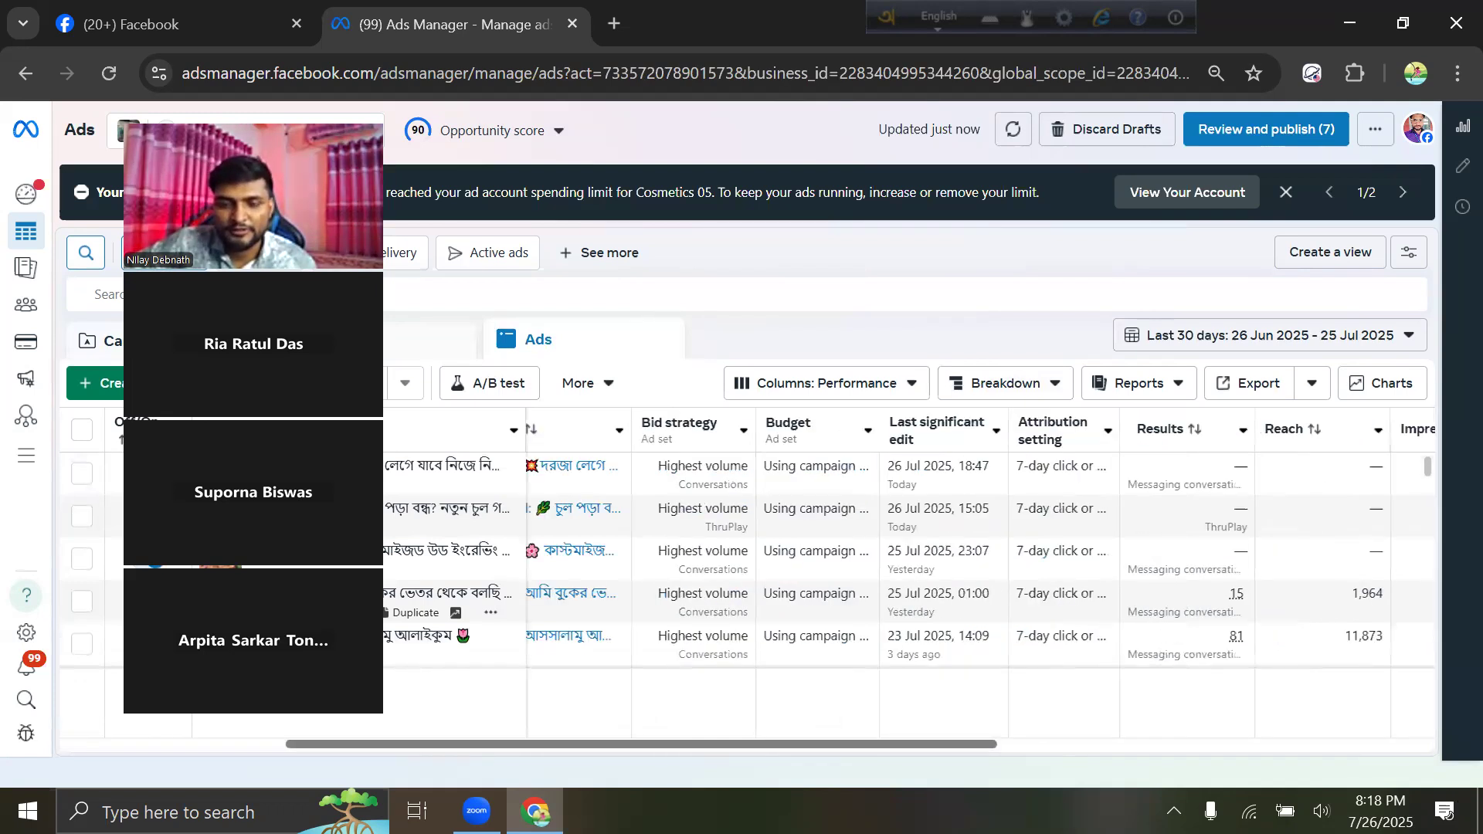
{"action": "scroll", "coordinate": [1266, 719], "scroll_direction": "right", "scroll_amount": 3}
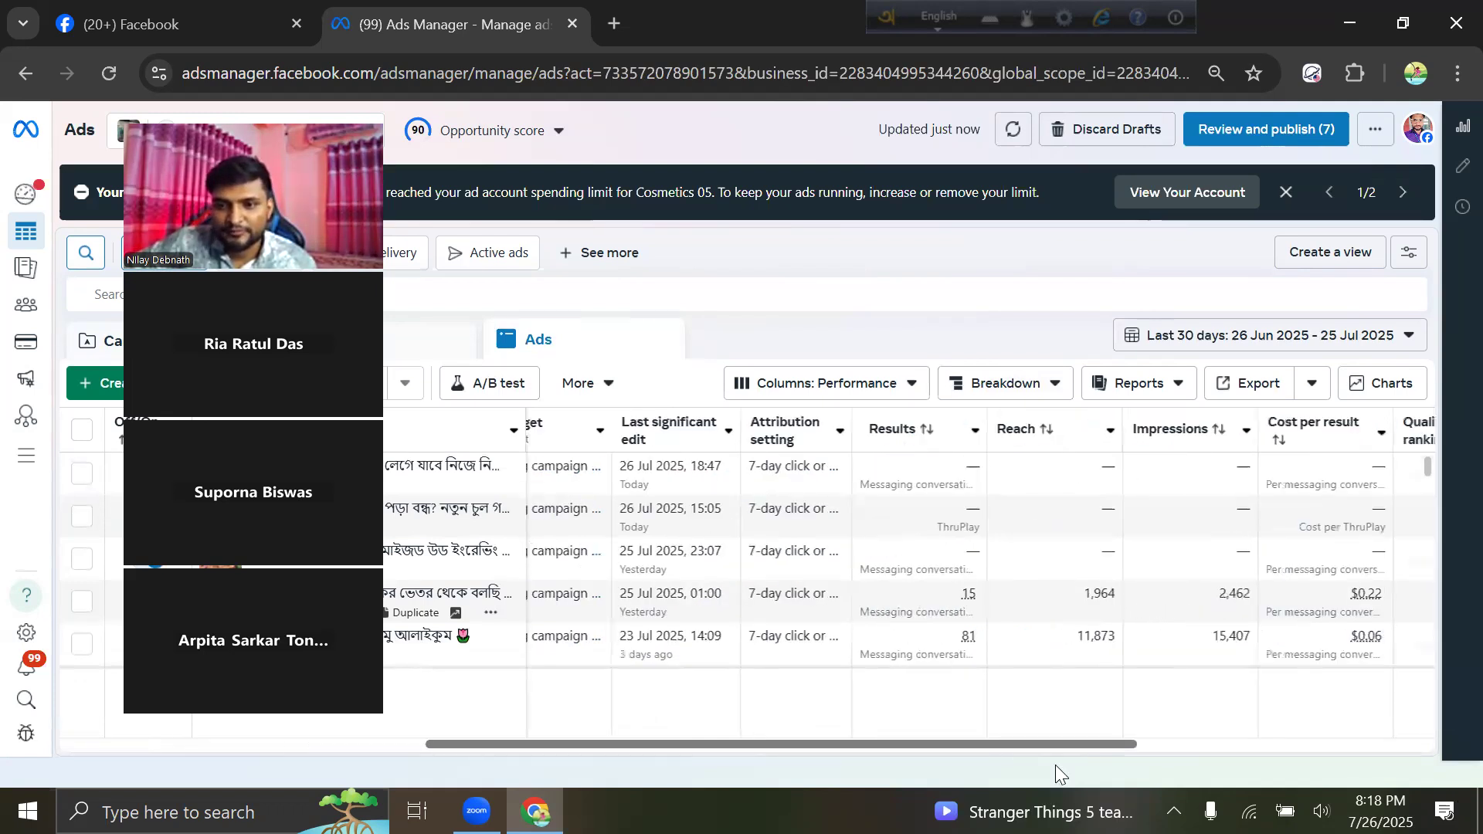
{"action": "scroll", "coordinate": [1054, 764], "scroll_direction": "right", "scroll_amount": 1}
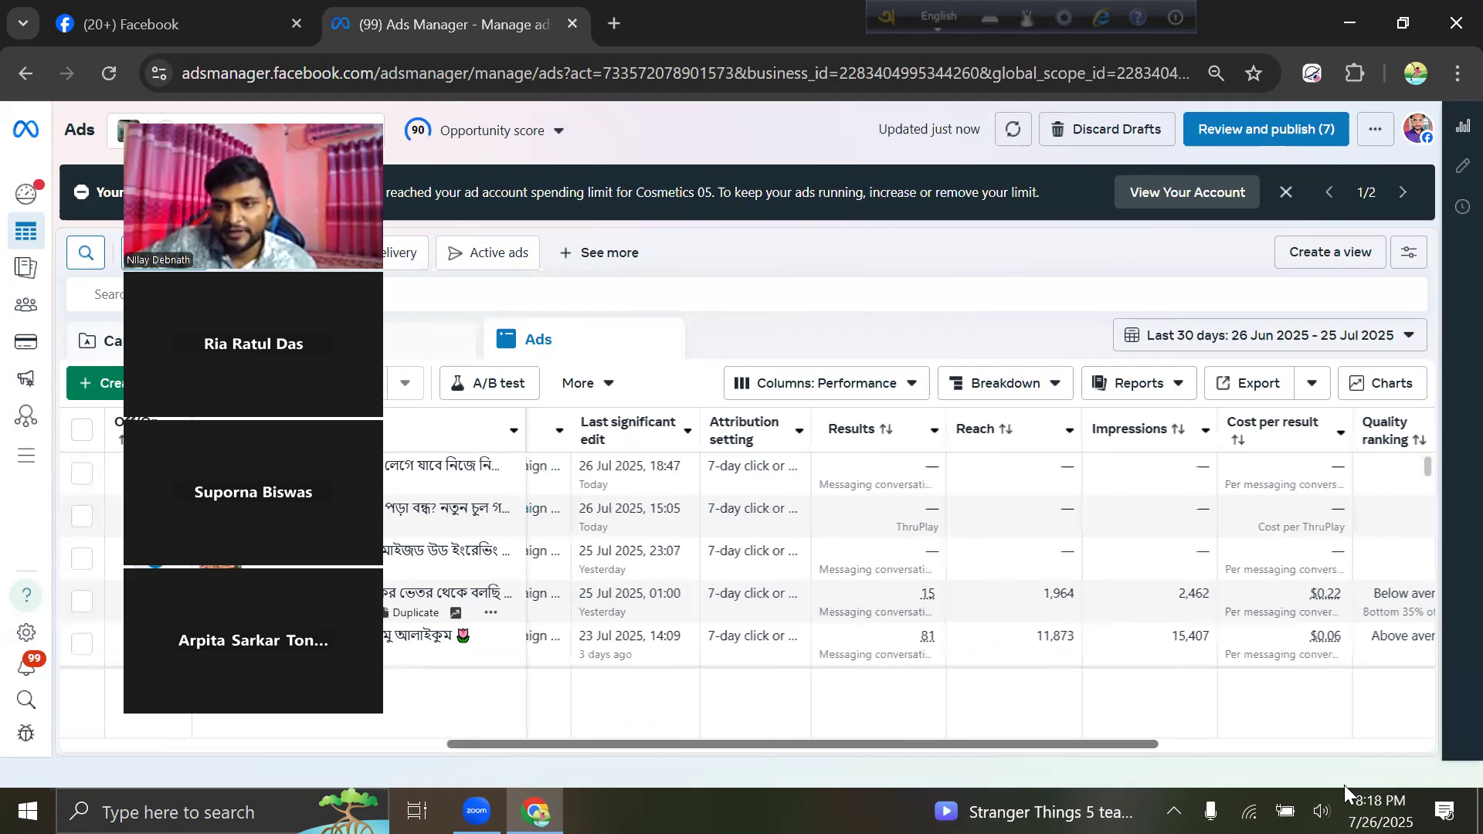
{"action": "scroll", "coordinate": [1274, 772], "scroll_direction": "right", "scroll_amount": 2}
{"action": "scroll", "coordinate": [1234, 746], "scroll_direction": "right", "scroll_amount": 1}
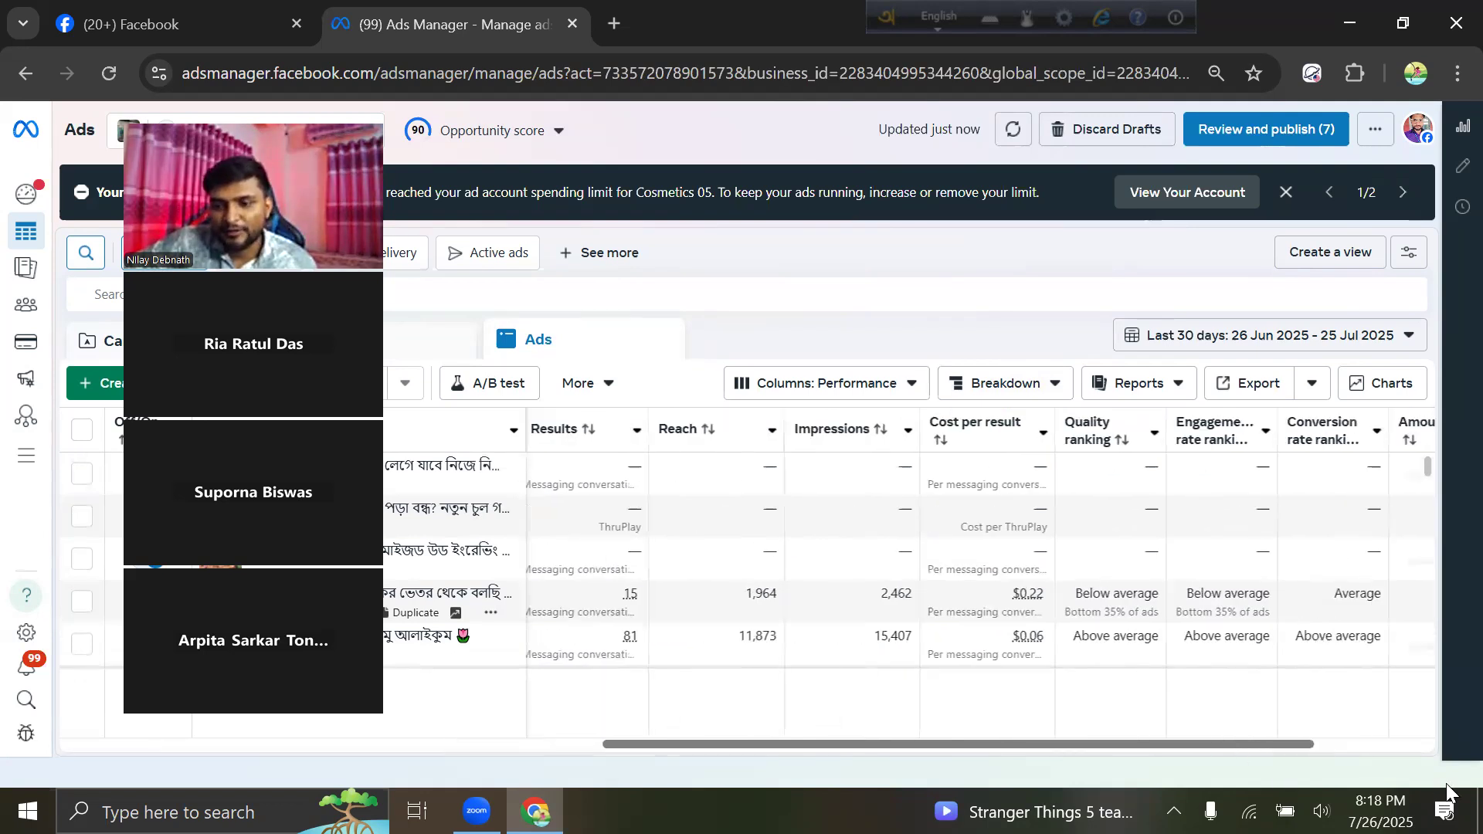
{"action": "scroll", "coordinate": [1373, 772], "scroll_direction": "right", "scroll_amount": 2}
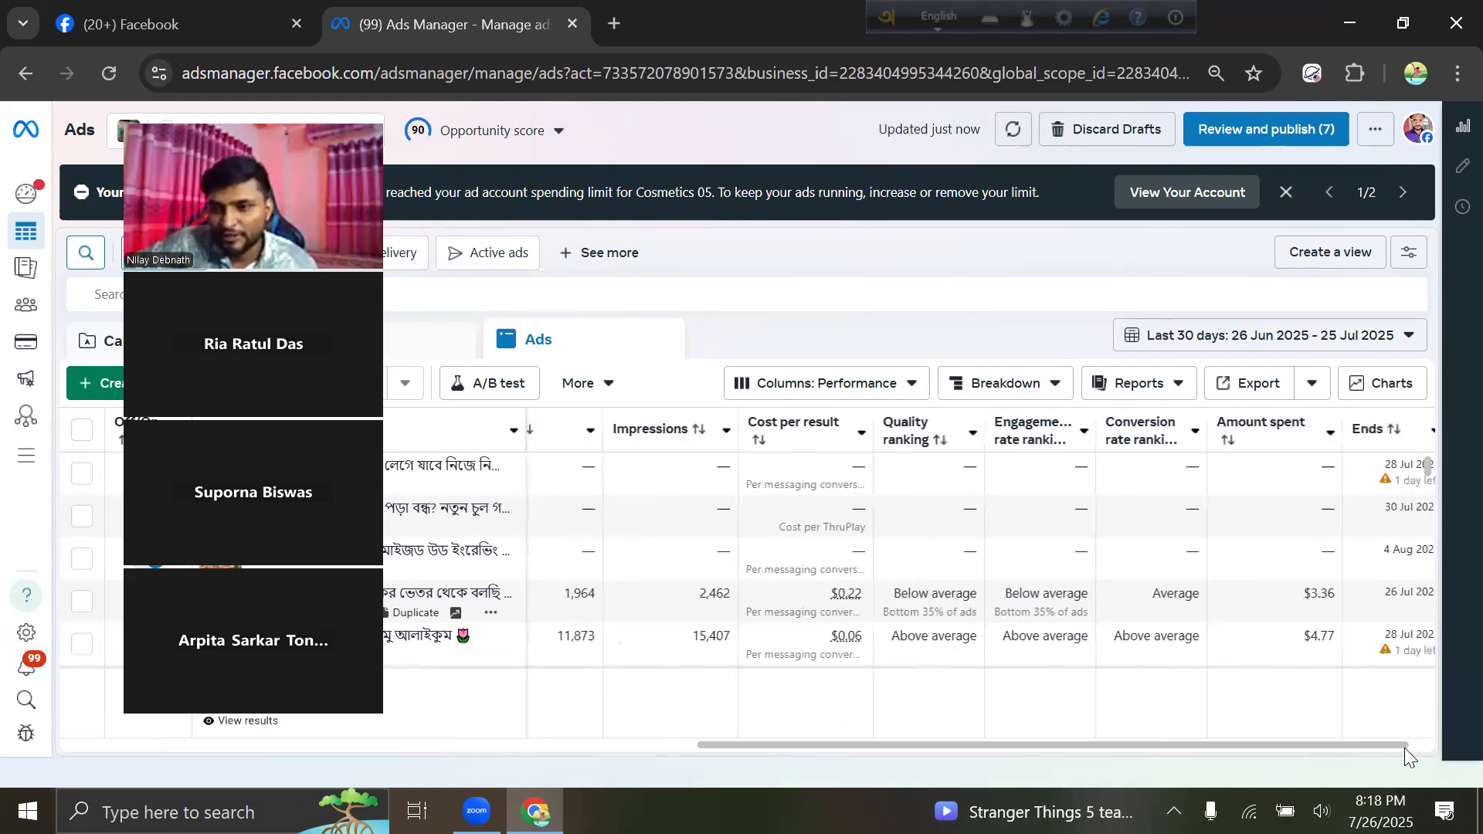
{"action": "scroll", "coordinate": [1403, 747], "scroll_direction": "right", "scroll_amount": 1}
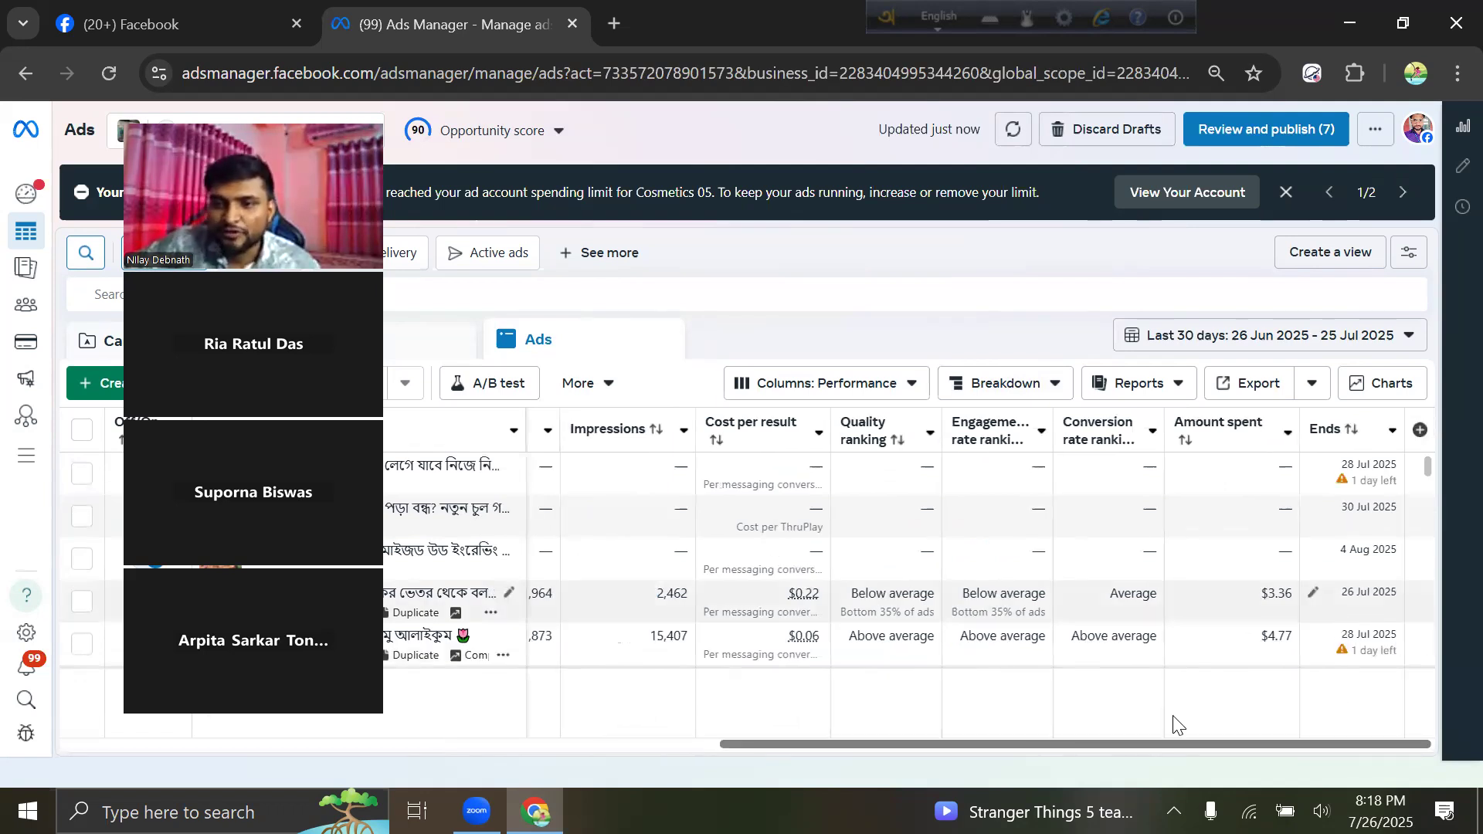
{"action": "scroll", "coordinate": [1172, 724], "scroll_direction": "down", "scroll_amount": 2}
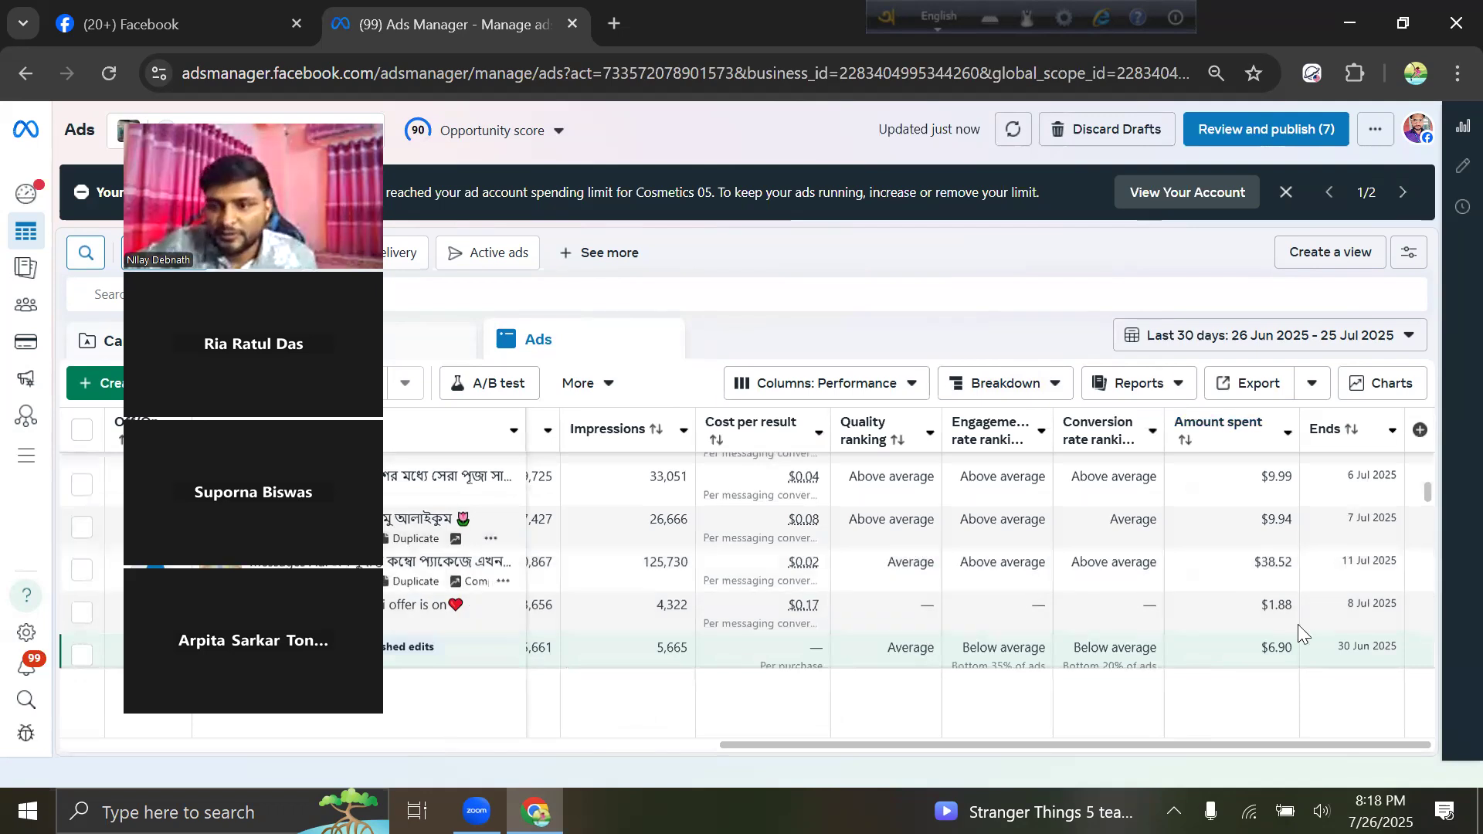
{"action": "left_click", "coordinate": [1427, 519]}
{"action": "left_click_drag", "start_coordinate": [1427, 519], "coordinate": [1443, 708]}
{"action": "left_click_drag", "start_coordinate": [1412, 630], "coordinate": [1437, 550]}
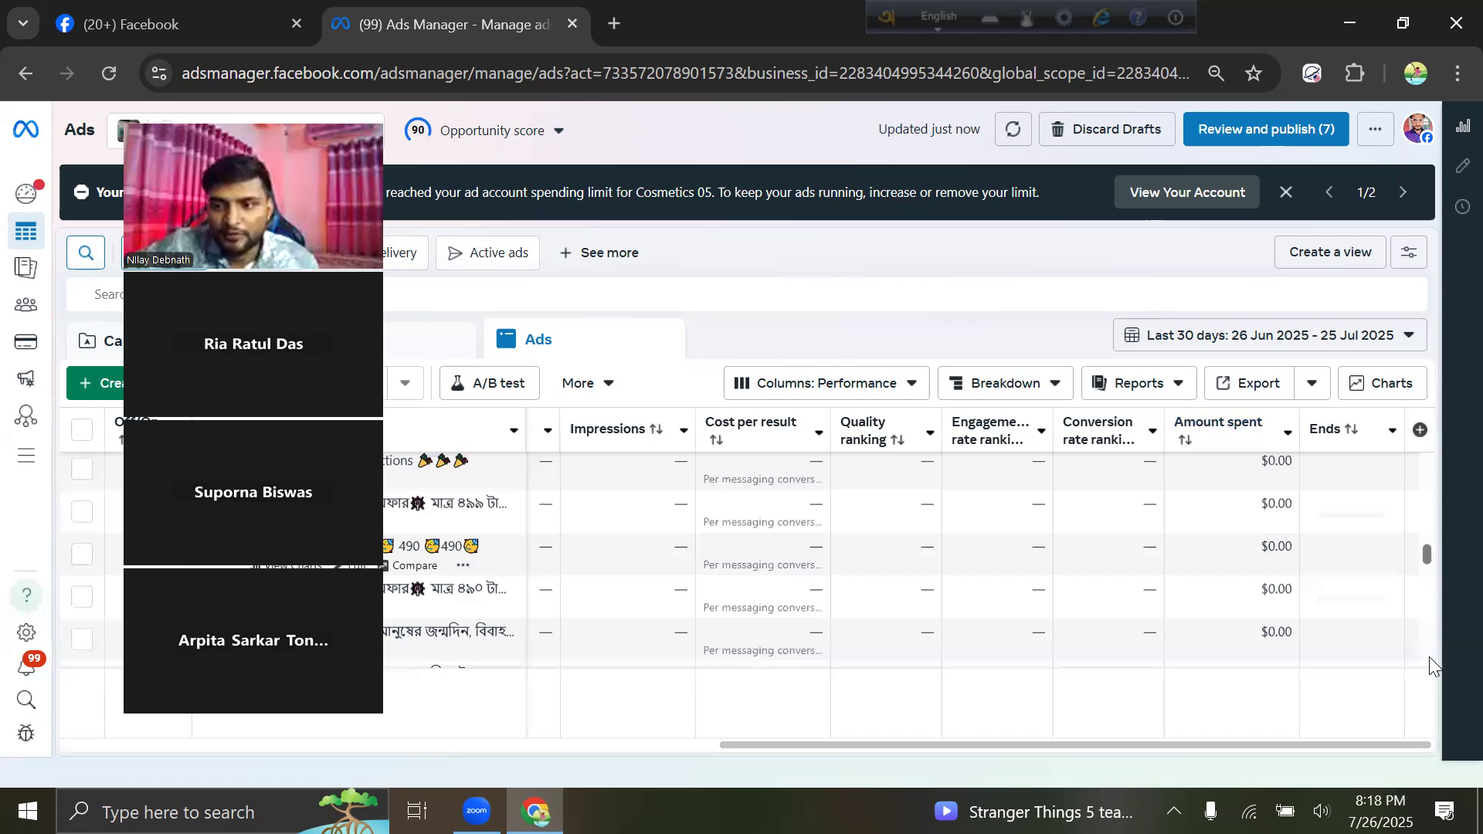
{"action": "left_click_drag", "start_coordinate": [1429, 656], "coordinate": [1429, 731]}
{"action": "left_click_drag", "start_coordinate": [1427, 573], "coordinate": [1422, 777]}
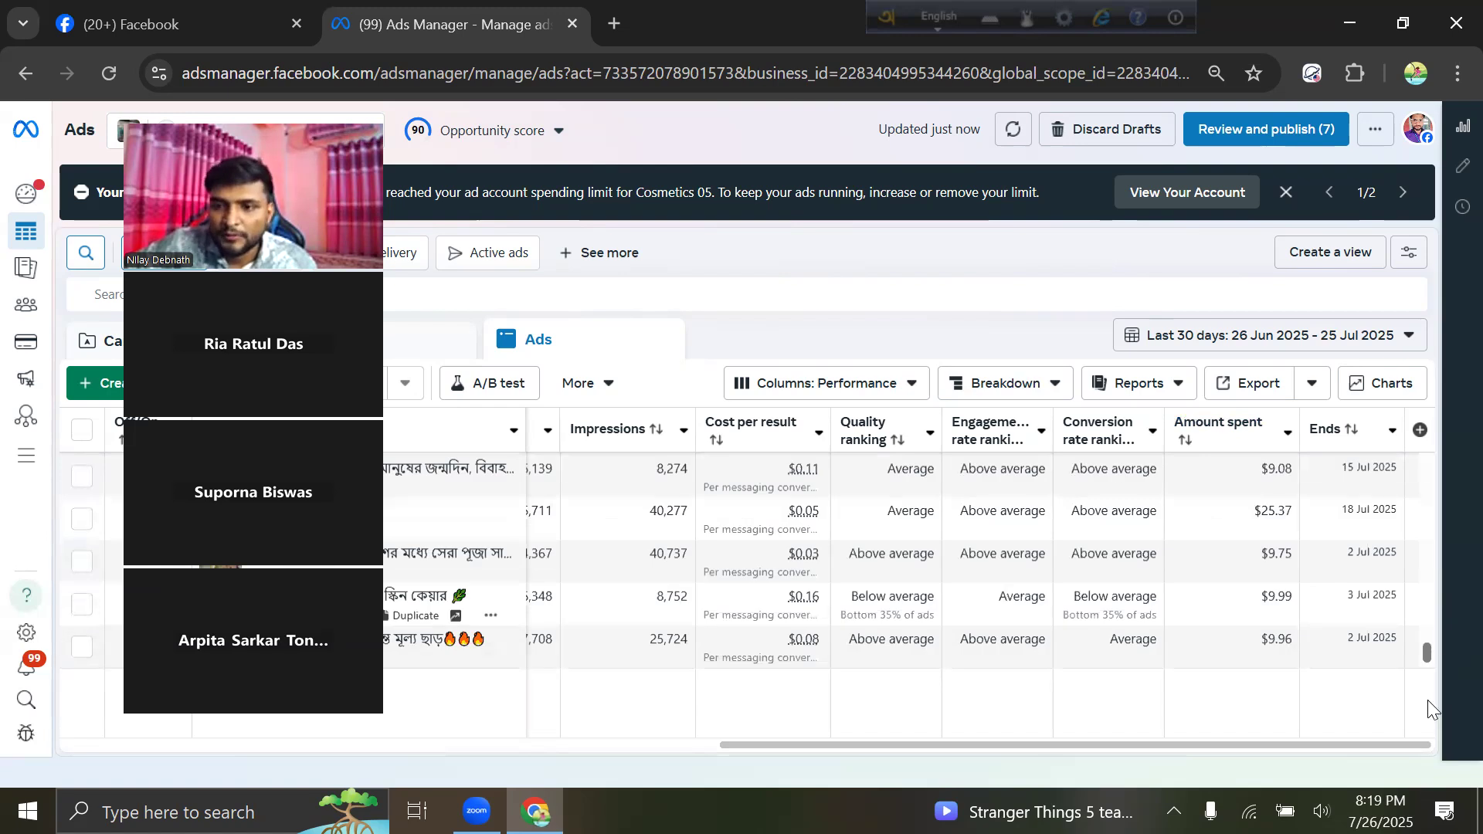
{"action": "left_click_drag", "start_coordinate": [1426, 628], "coordinate": [1427, 704]}
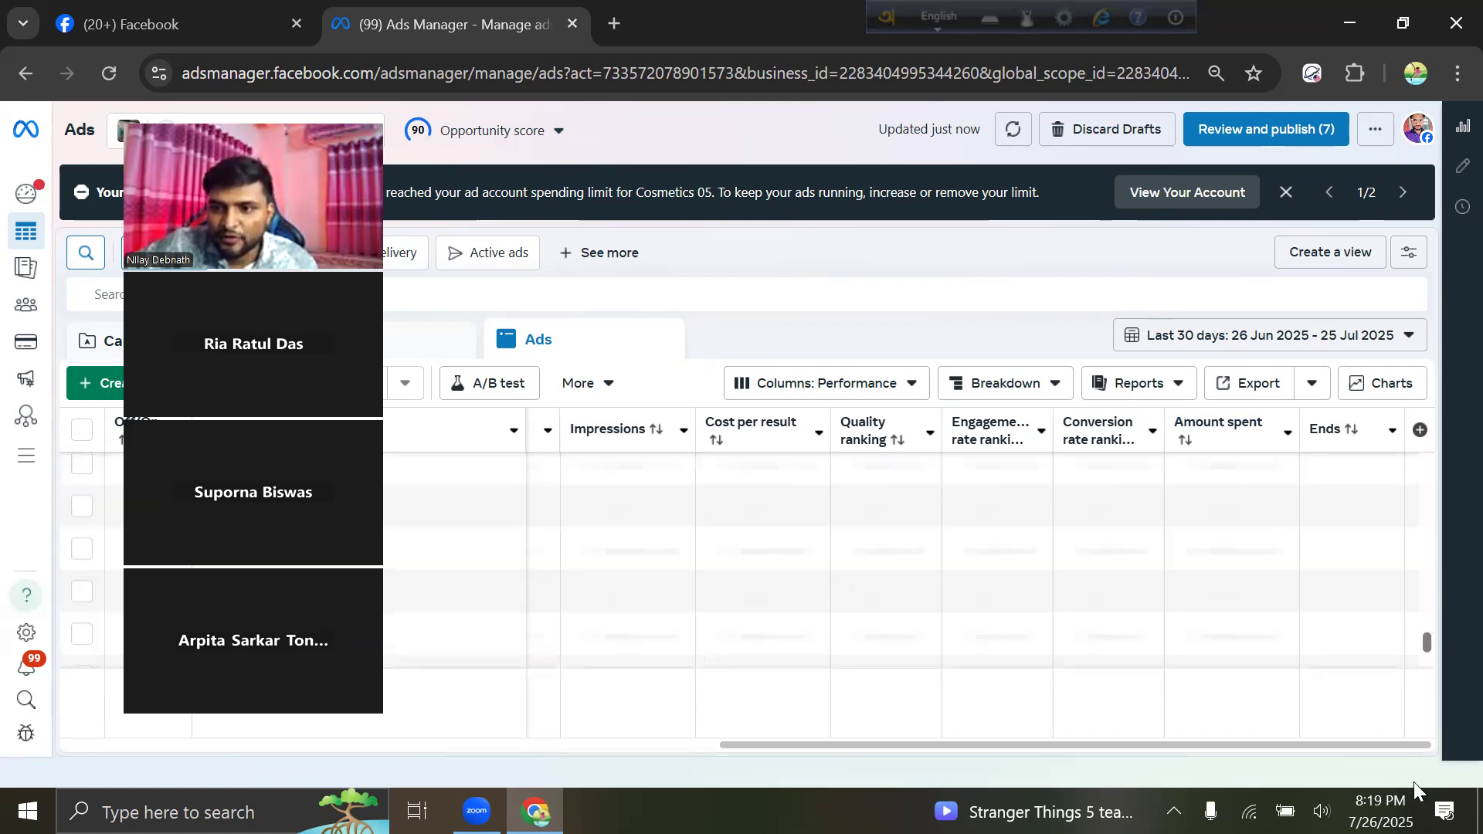
{"action": "left_click", "coordinate": [1352, 342]}
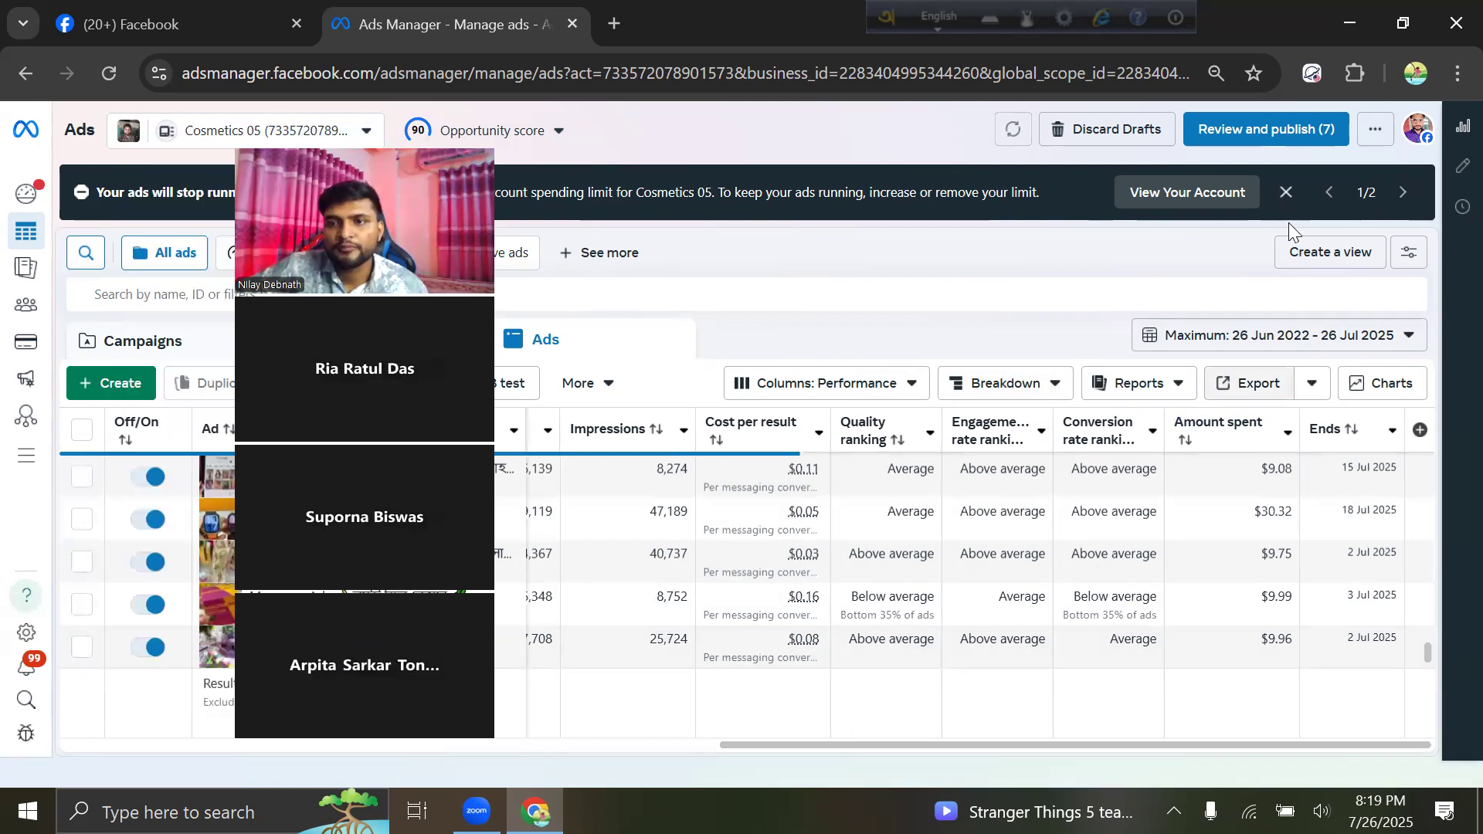
Step: Dismiss the spending-limit and detailed-targeting warning banners above the ads list
{"action": "left_click", "coordinate": [1285, 193]}
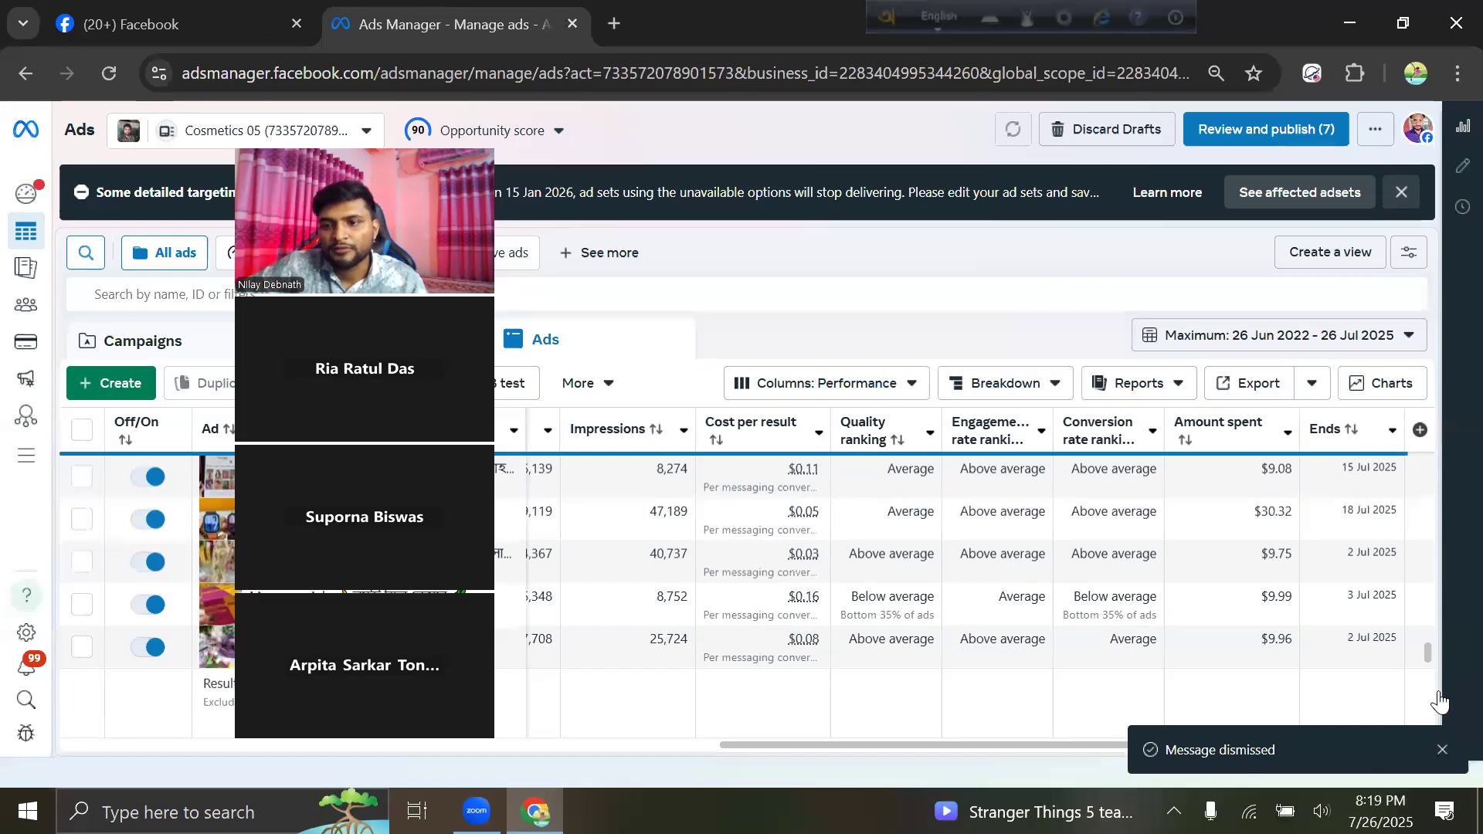
{"action": "left_click", "coordinate": [1436, 753]}
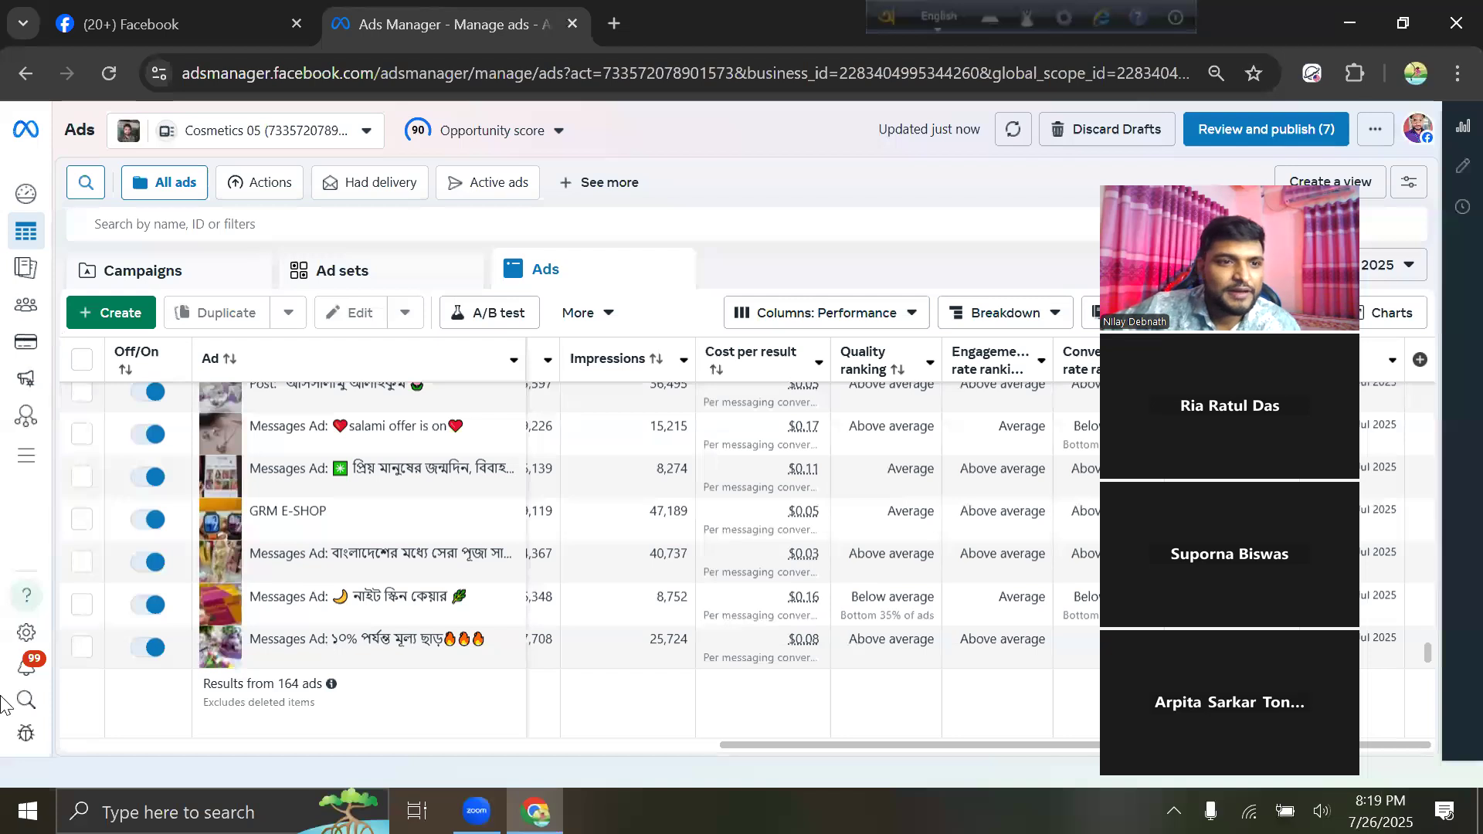
{"action": "mouse_move", "coordinate": [165, 238]}
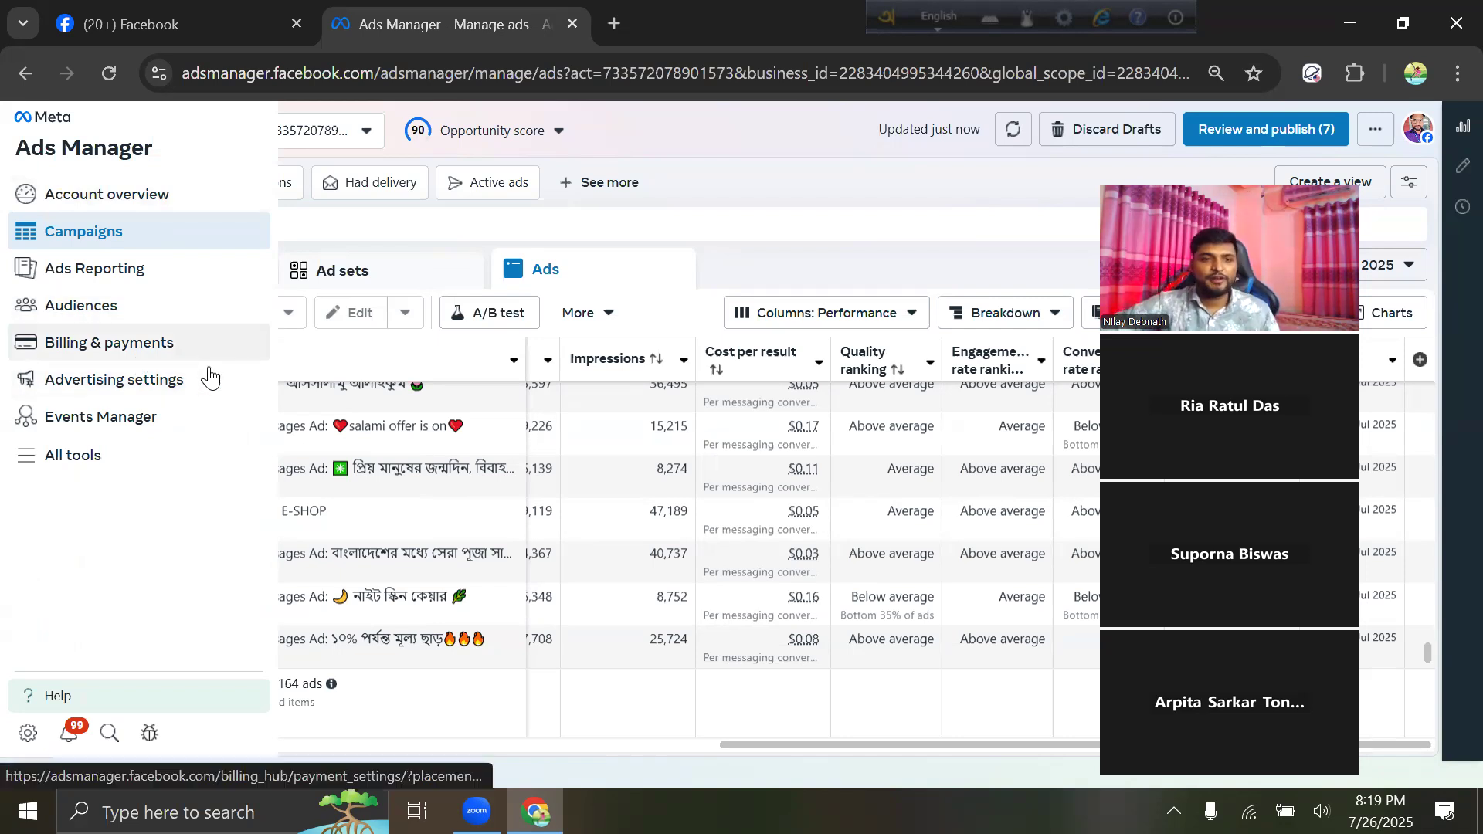
Step: Open Billing & payments for Cosmetics 05 to review its $12.13 balance and spending limit
{"action": "left_click", "coordinate": [190, 345]}
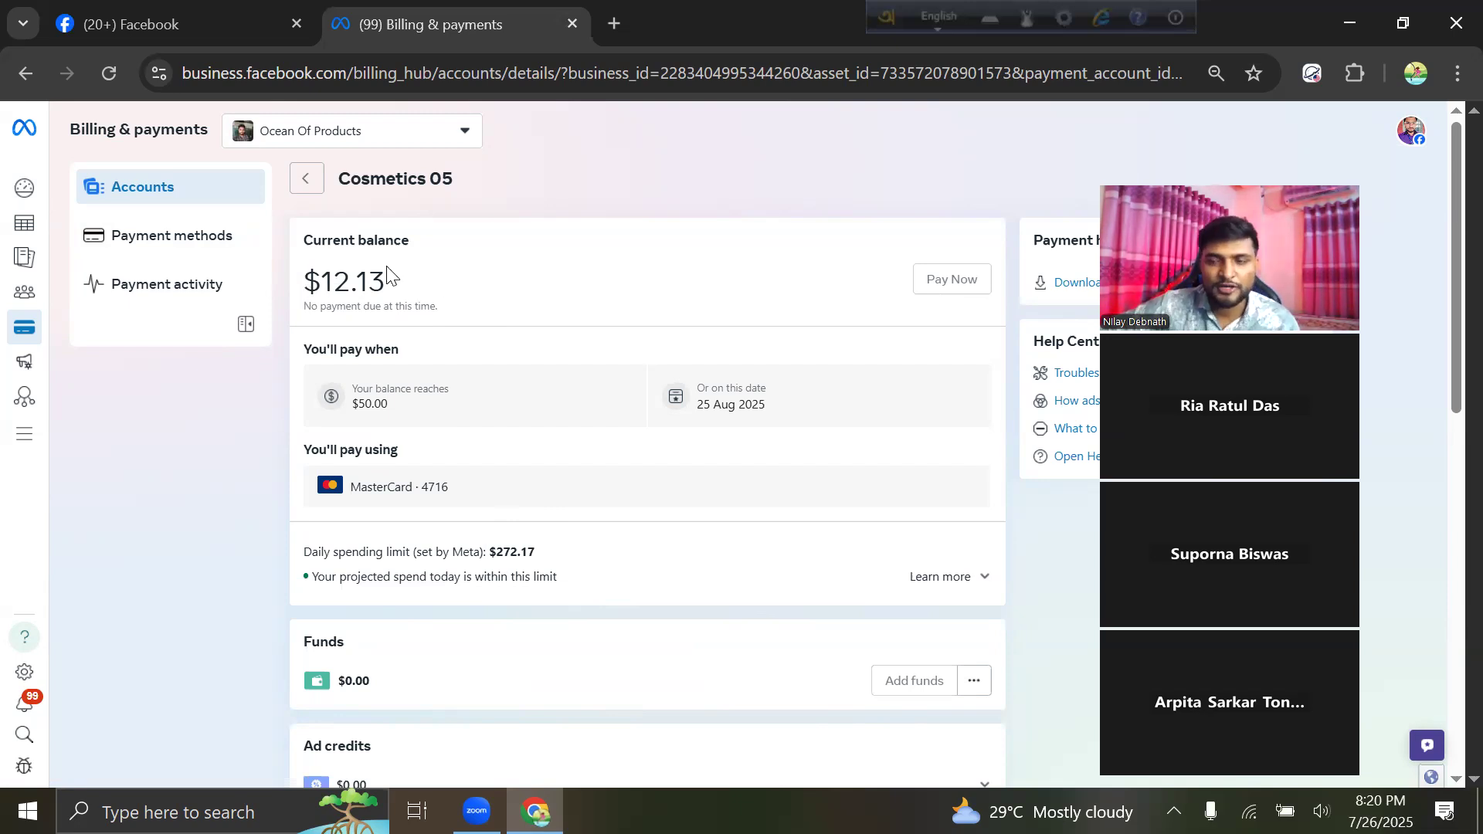
{"action": "scroll", "coordinate": [406, 309], "scroll_direction": "down", "scroll_amount": 2}
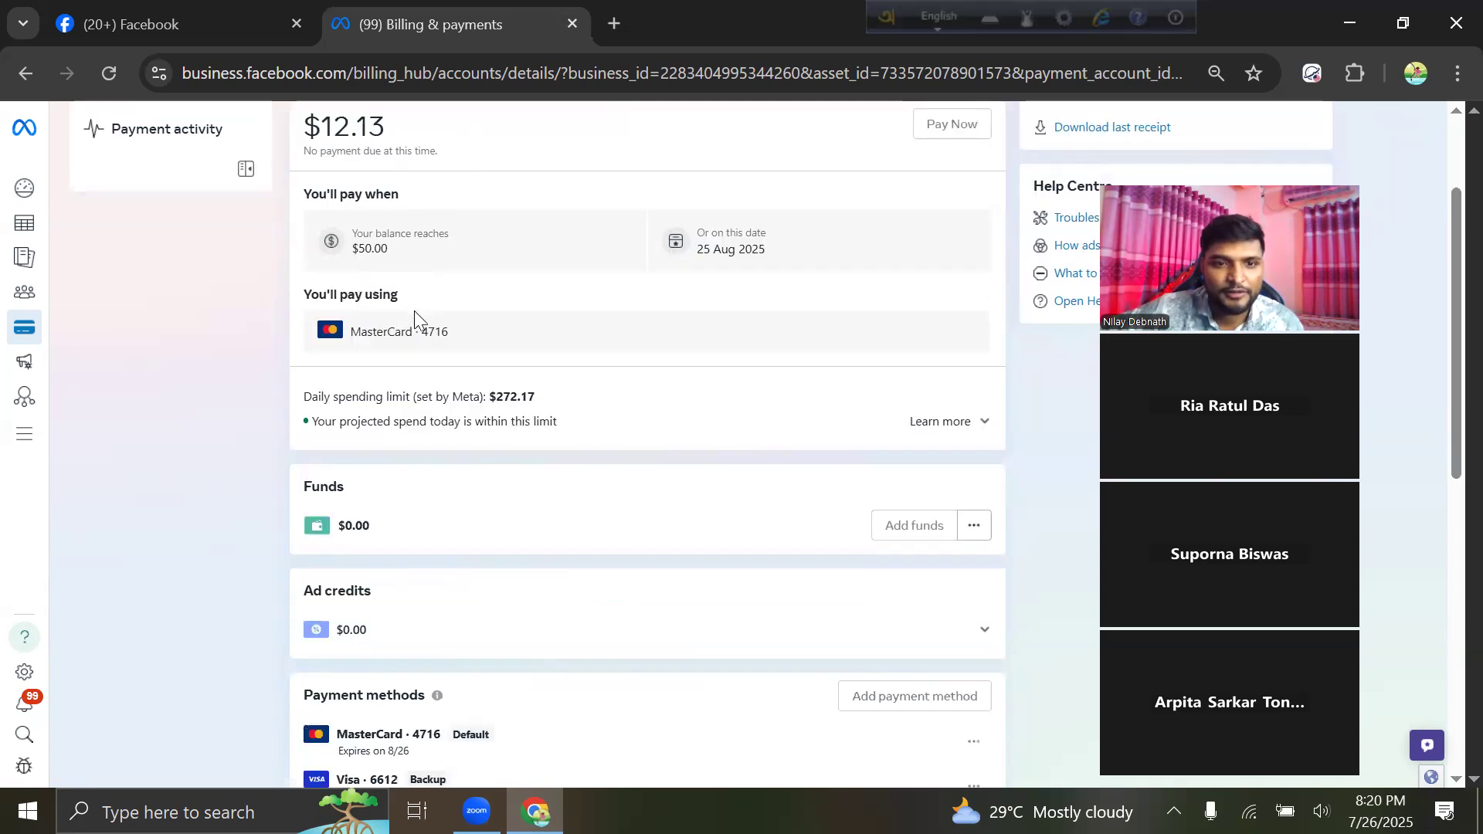
{"action": "scroll", "coordinate": [410, 317], "scroll_direction": "down", "scroll_amount": 4}
{"action": "scroll", "coordinate": [417, 321], "scroll_direction": "down", "scroll_amount": 3}
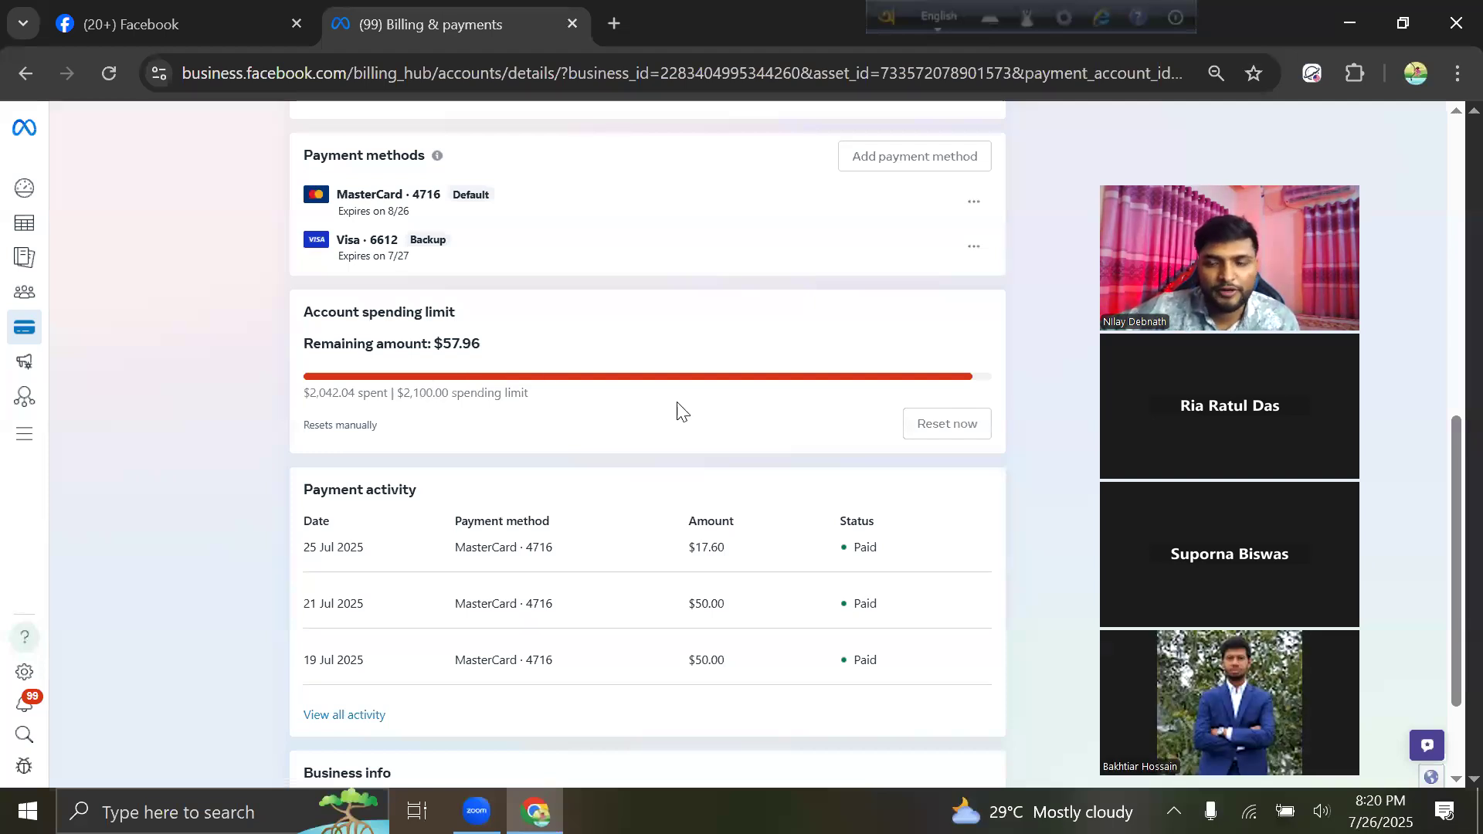
{"action": "scroll", "coordinate": [596, 417], "scroll_direction": "up", "scroll_amount": 10}
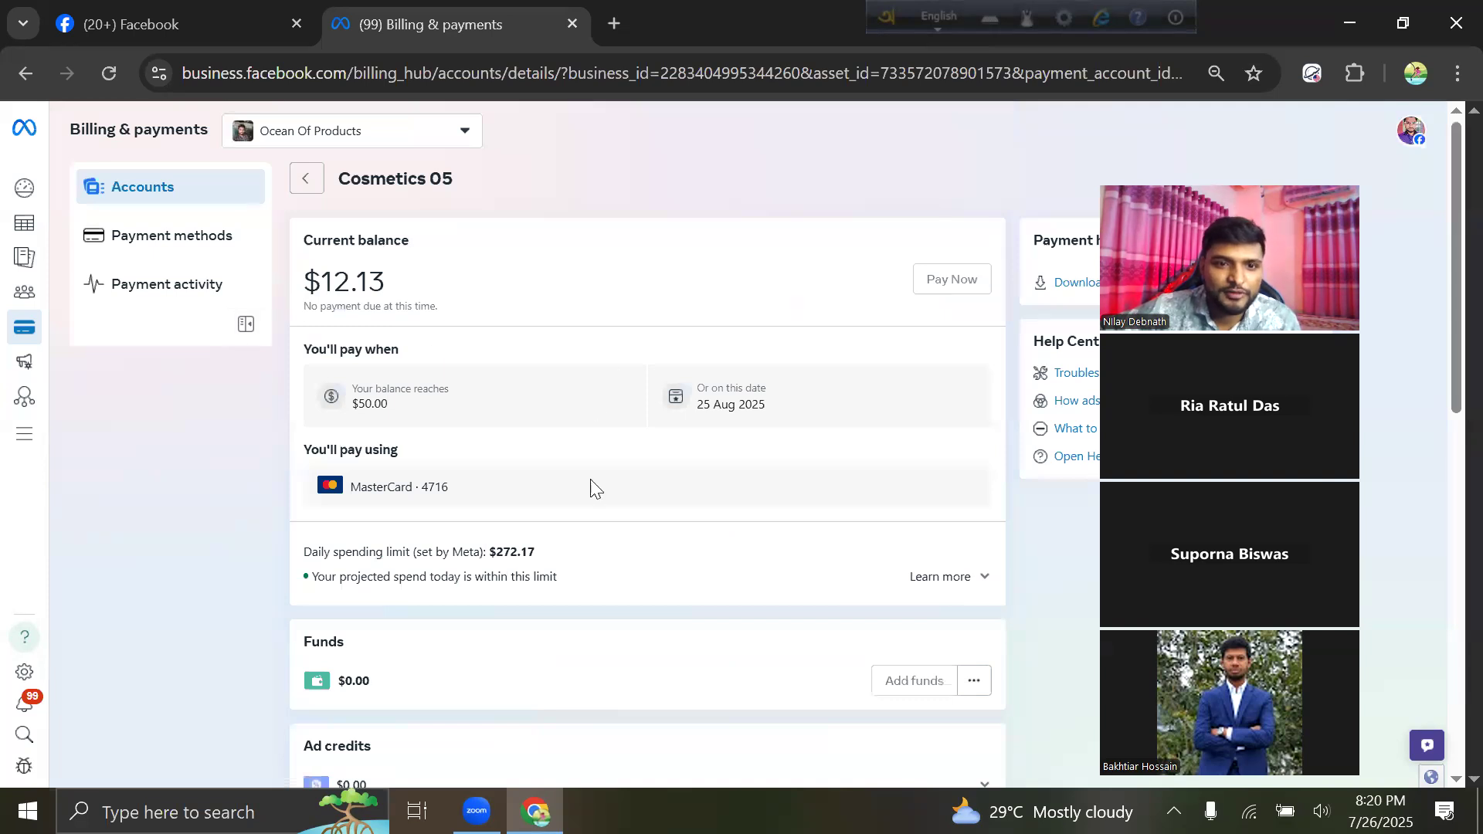
{"action": "scroll", "coordinate": [384, 581], "scroll_direction": "down", "scroll_amount": 10}
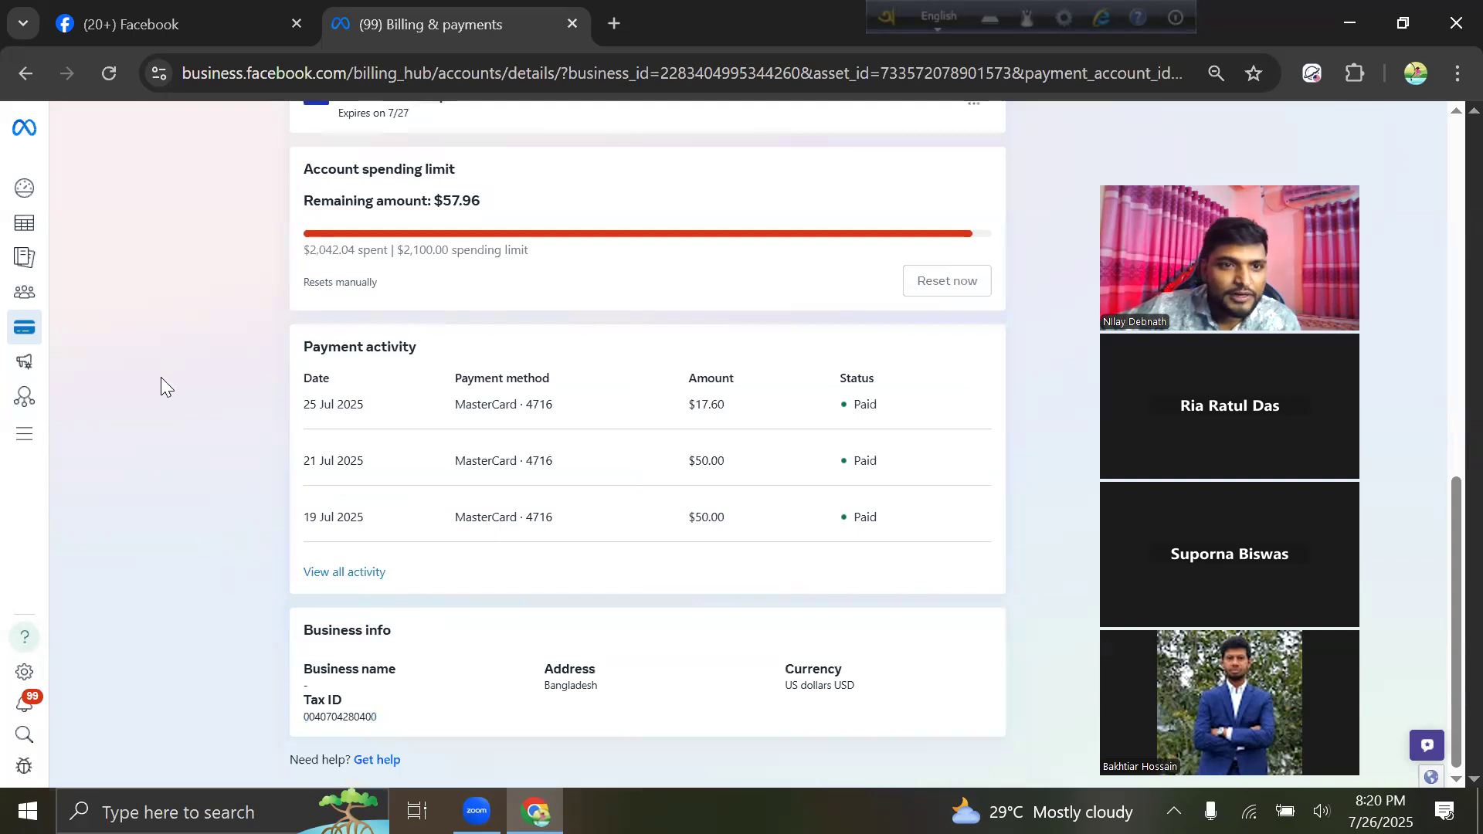
{"action": "scroll", "coordinate": [161, 376], "scroll_direction": "up", "scroll_amount": 10}
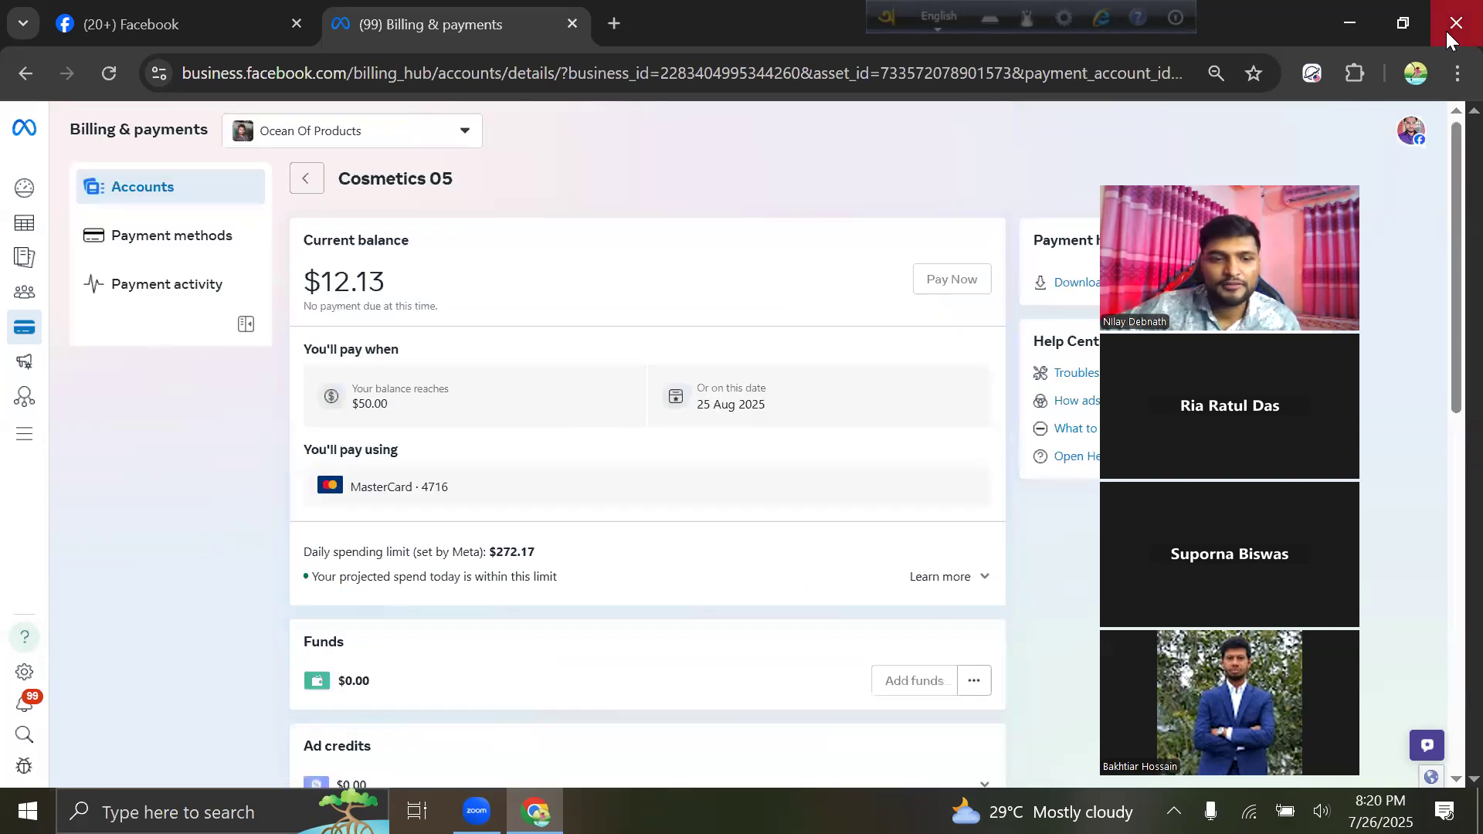
Step: Check the business portfolio list without switching, then review the billing details again
{"action": "left_click", "coordinate": [332, 132]}
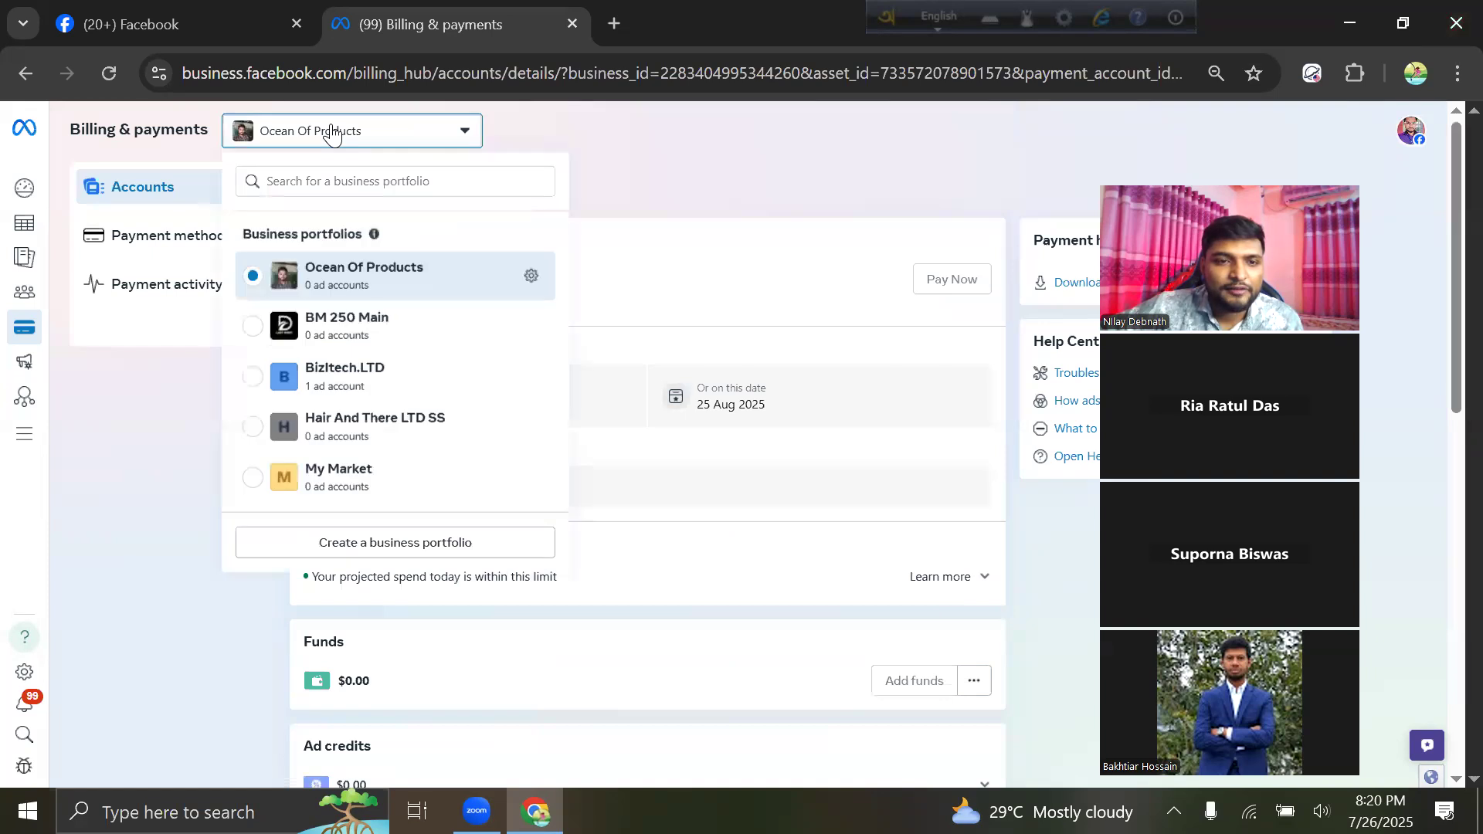
{"action": "left_click", "coordinate": [608, 115]}
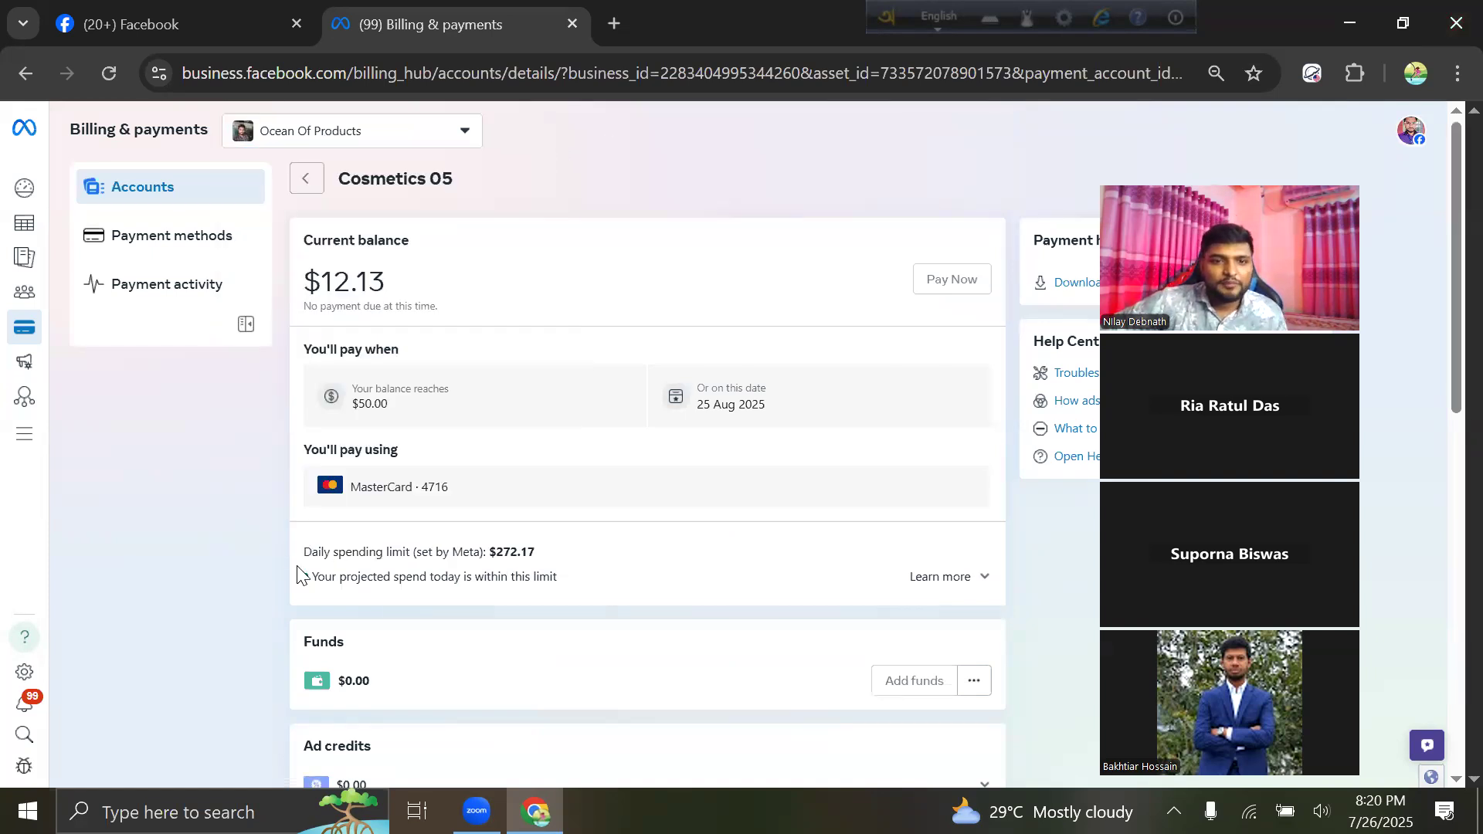
{"action": "scroll", "coordinate": [403, 324], "scroll_direction": "down", "scroll_amount": 10}
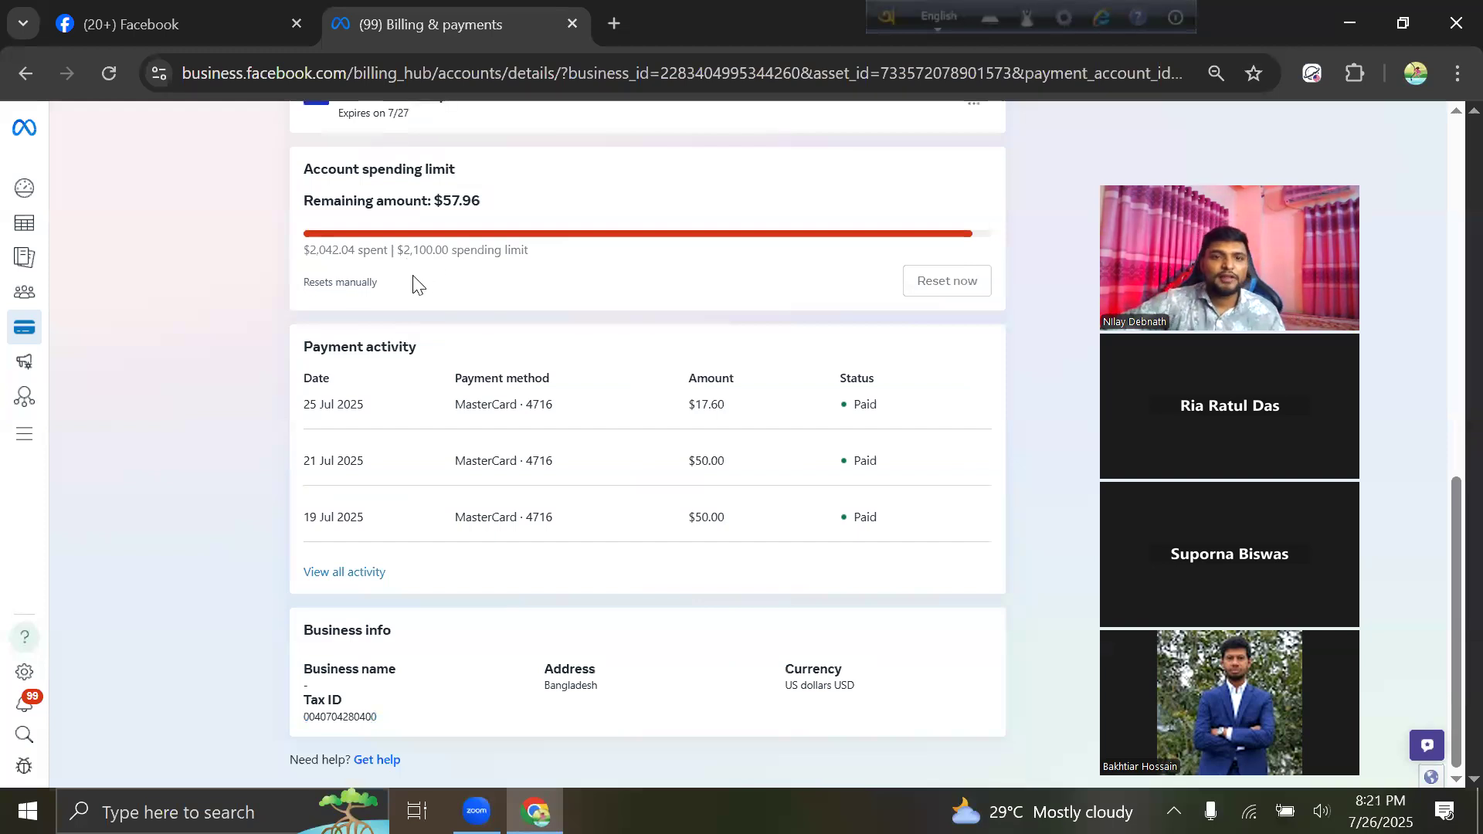
{"action": "scroll", "coordinate": [414, 298], "scroll_direction": "up", "scroll_amount": 3}
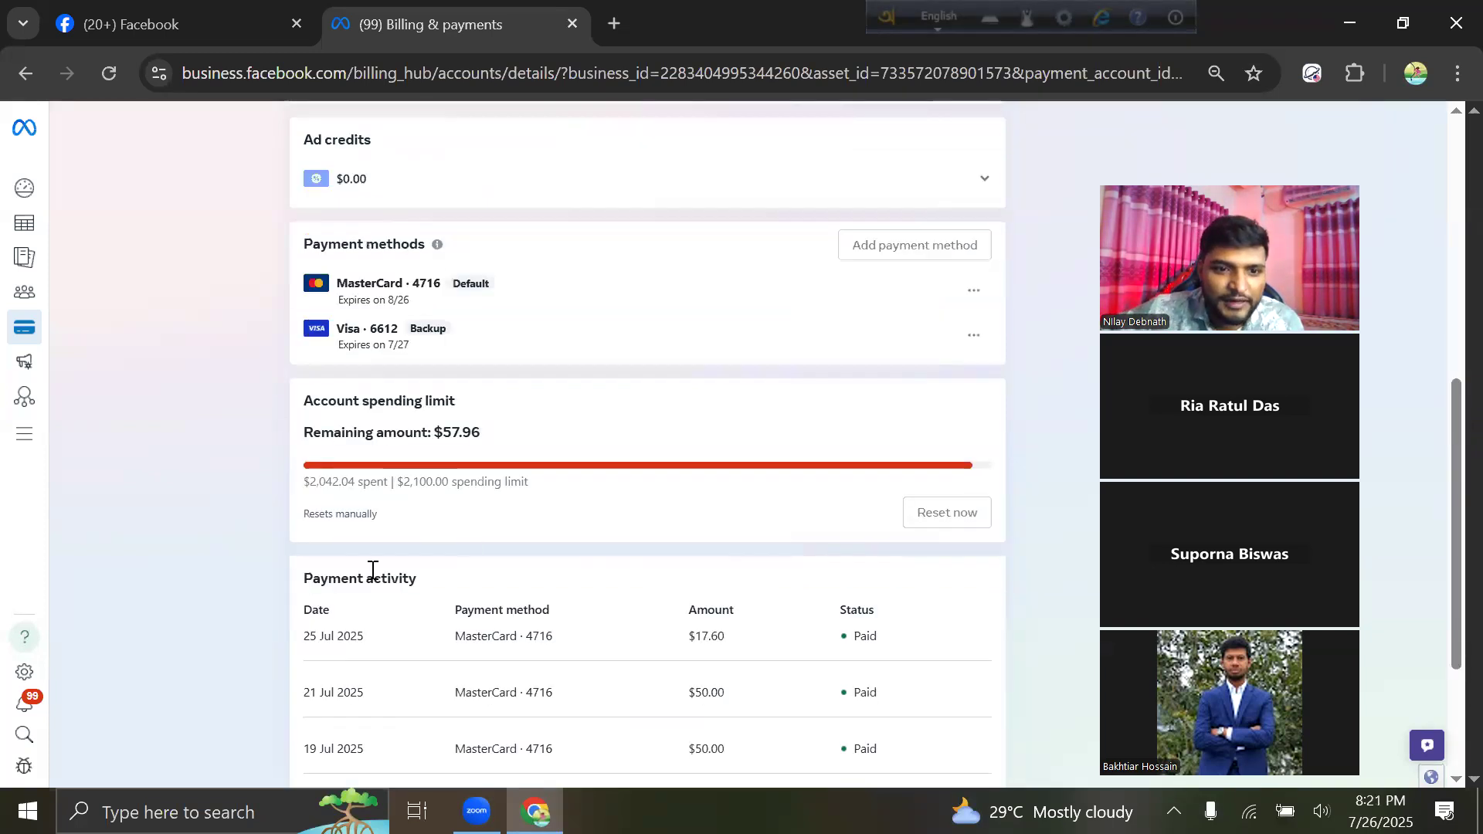
{"action": "scroll", "coordinate": [417, 579], "scroll_direction": "up", "scroll_amount": 3}
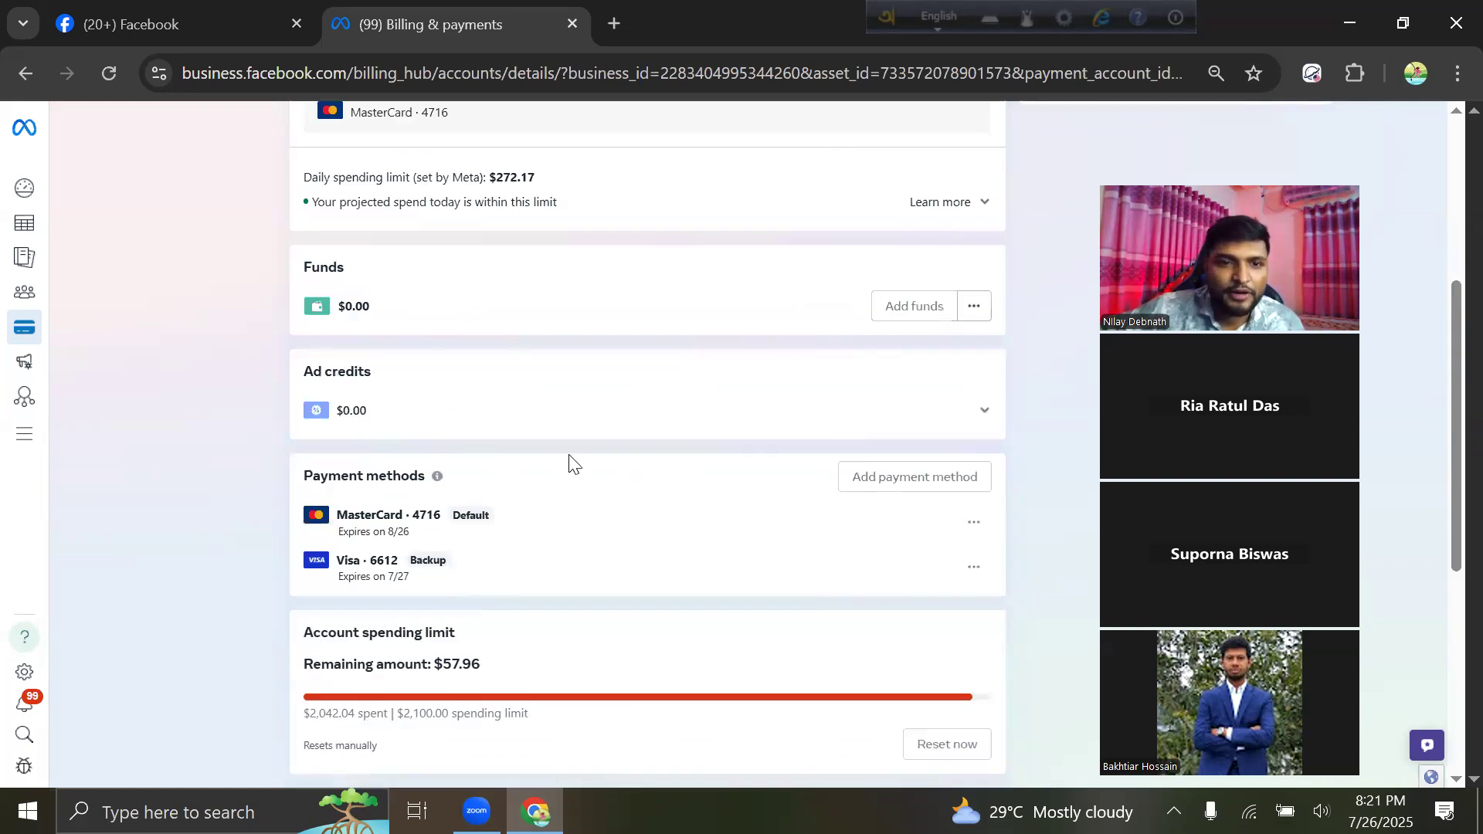
{"action": "scroll", "coordinate": [563, 450], "scroll_direction": "up", "scroll_amount": 5}
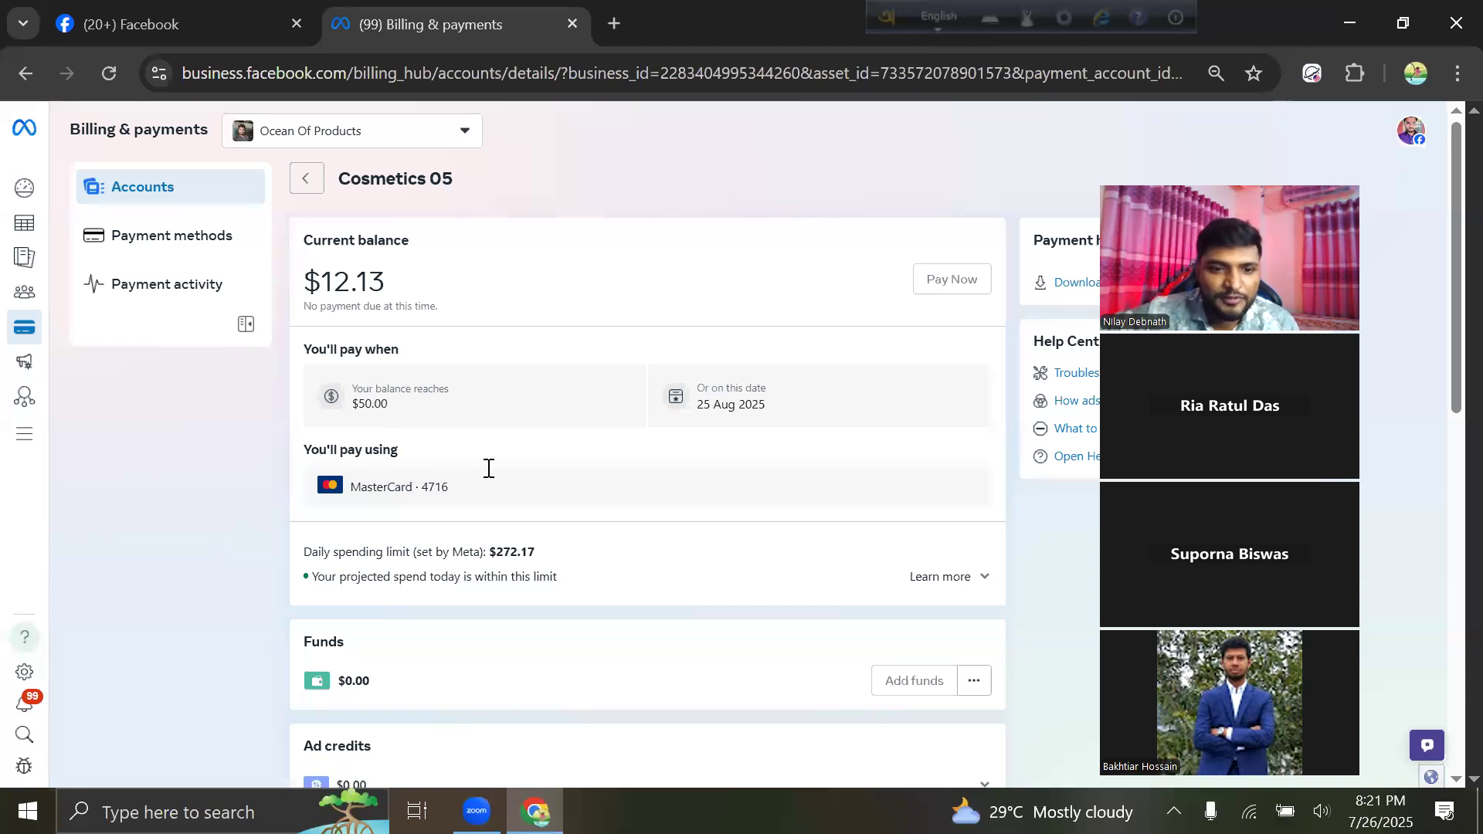
{"action": "scroll", "coordinate": [581, 671], "scroll_direction": "down", "scroll_amount": 10}
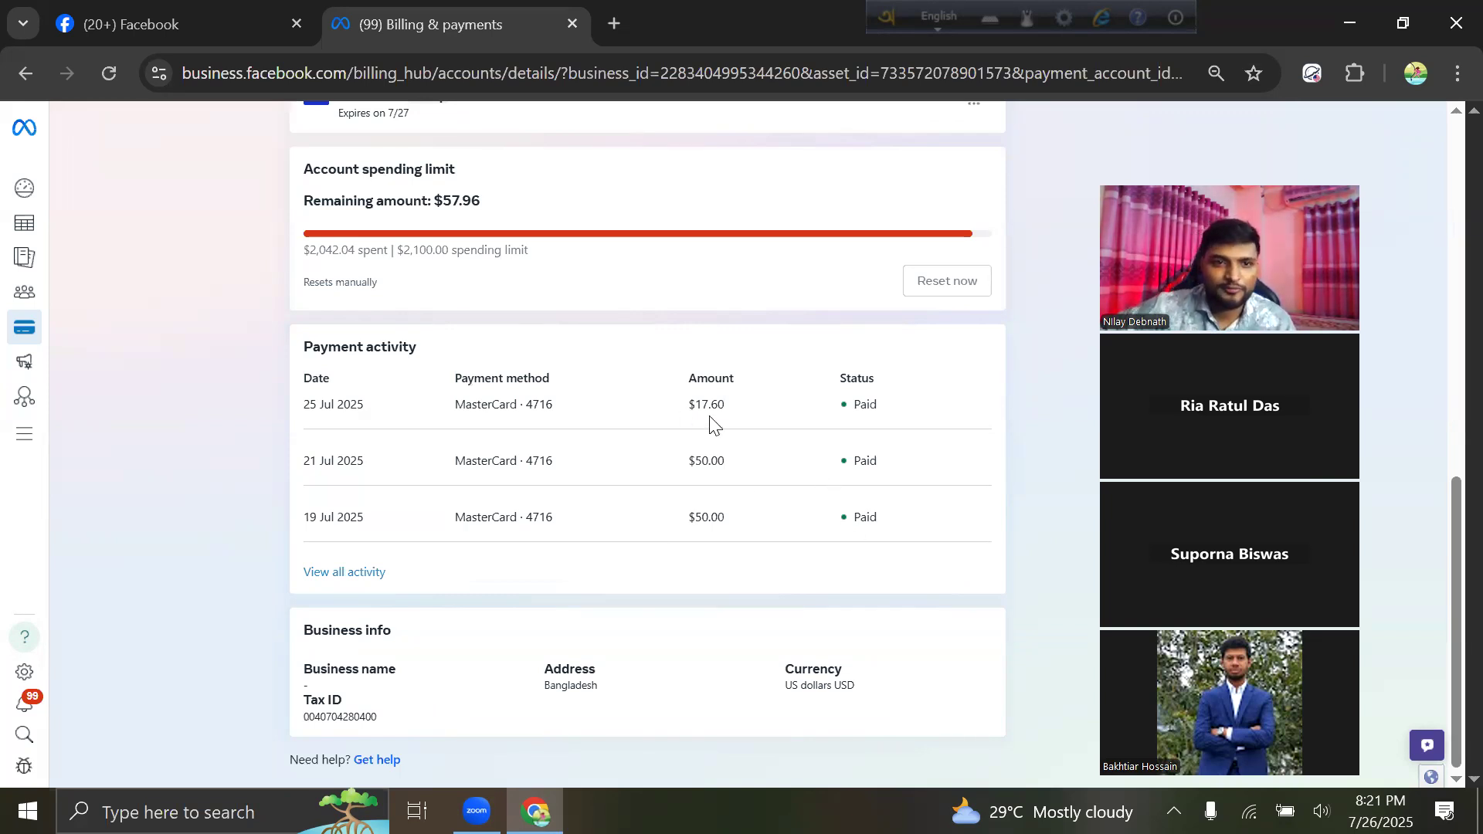
{"action": "scroll", "coordinate": [163, 239], "scroll_direction": "up", "scroll_amount": 15}
{"action": "scroll", "coordinate": [245, 372], "scroll_direction": "up", "scroll_amount": 3}
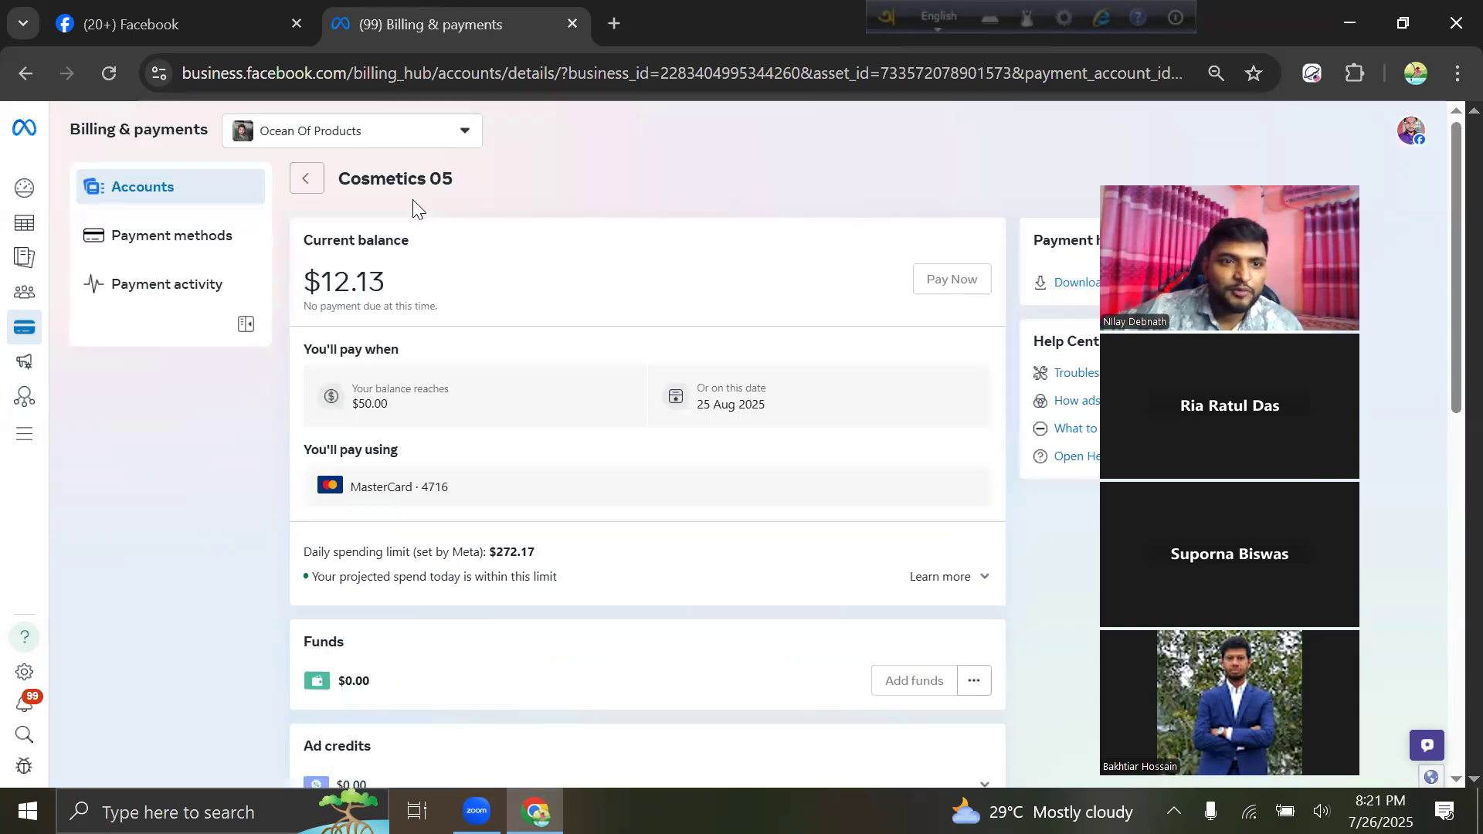
Step: View Cosmetics 05's payment methods: the default MasterCard and backup Visa
{"action": "left_click", "coordinate": [173, 237]}
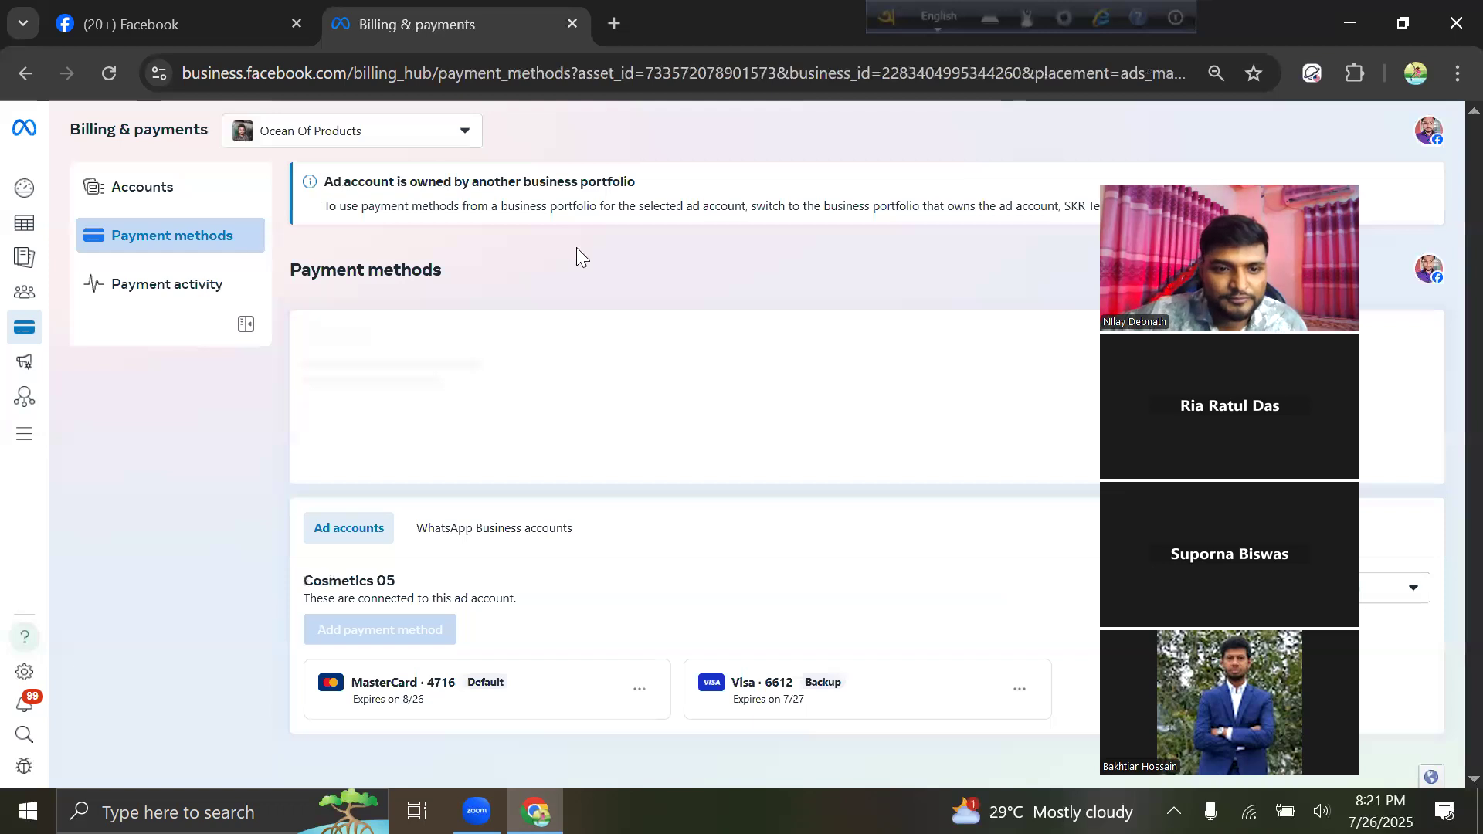
{"action": "scroll", "coordinate": [662, 304], "scroll_direction": "down", "scroll_amount": 2}
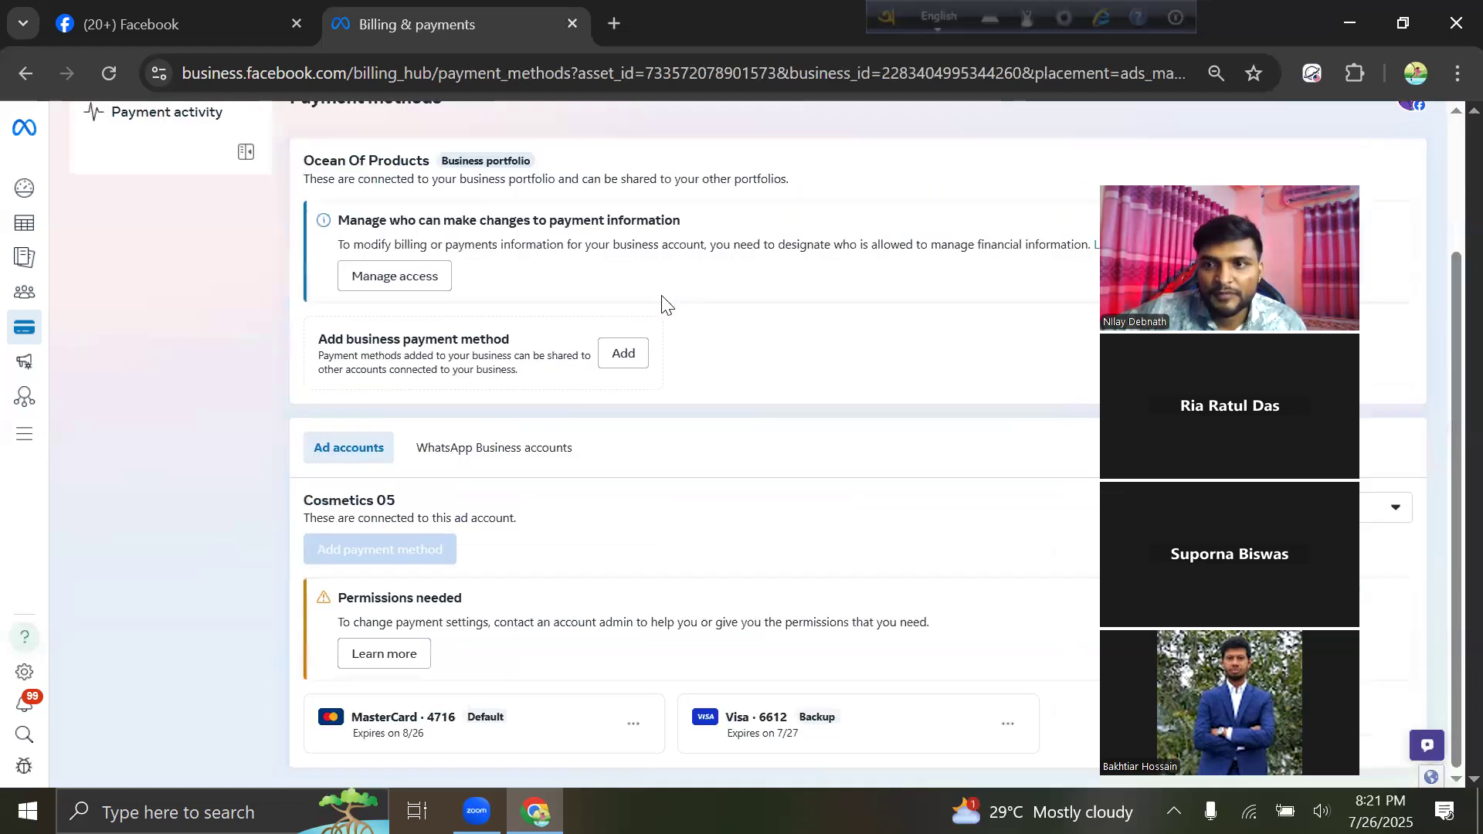
{"action": "left_click_drag", "start_coordinate": [1289, 176], "coordinate": [1413, 163]}
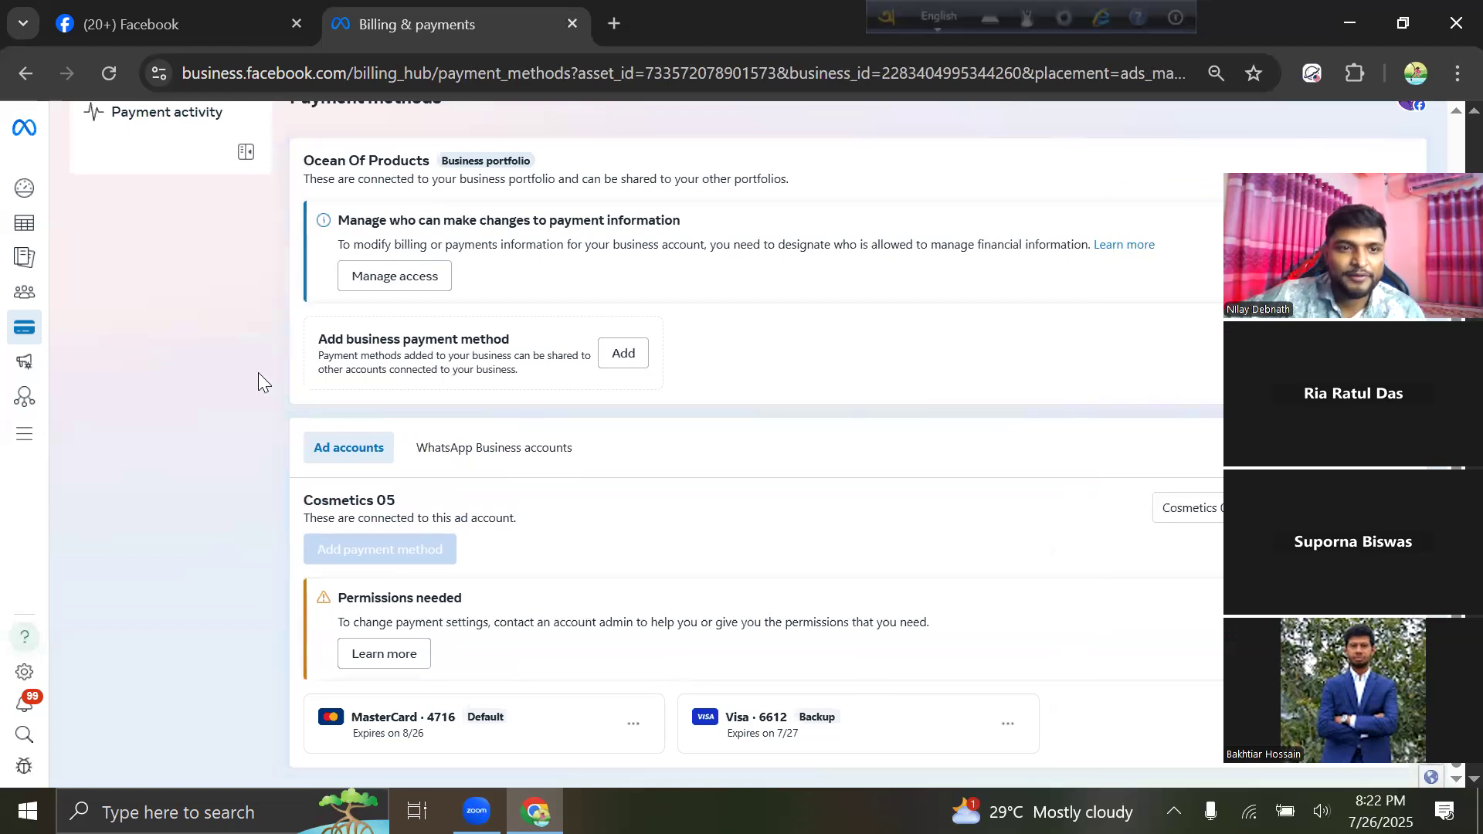
{"action": "scroll", "coordinate": [193, 294], "scroll_direction": "up", "scroll_amount": 3}
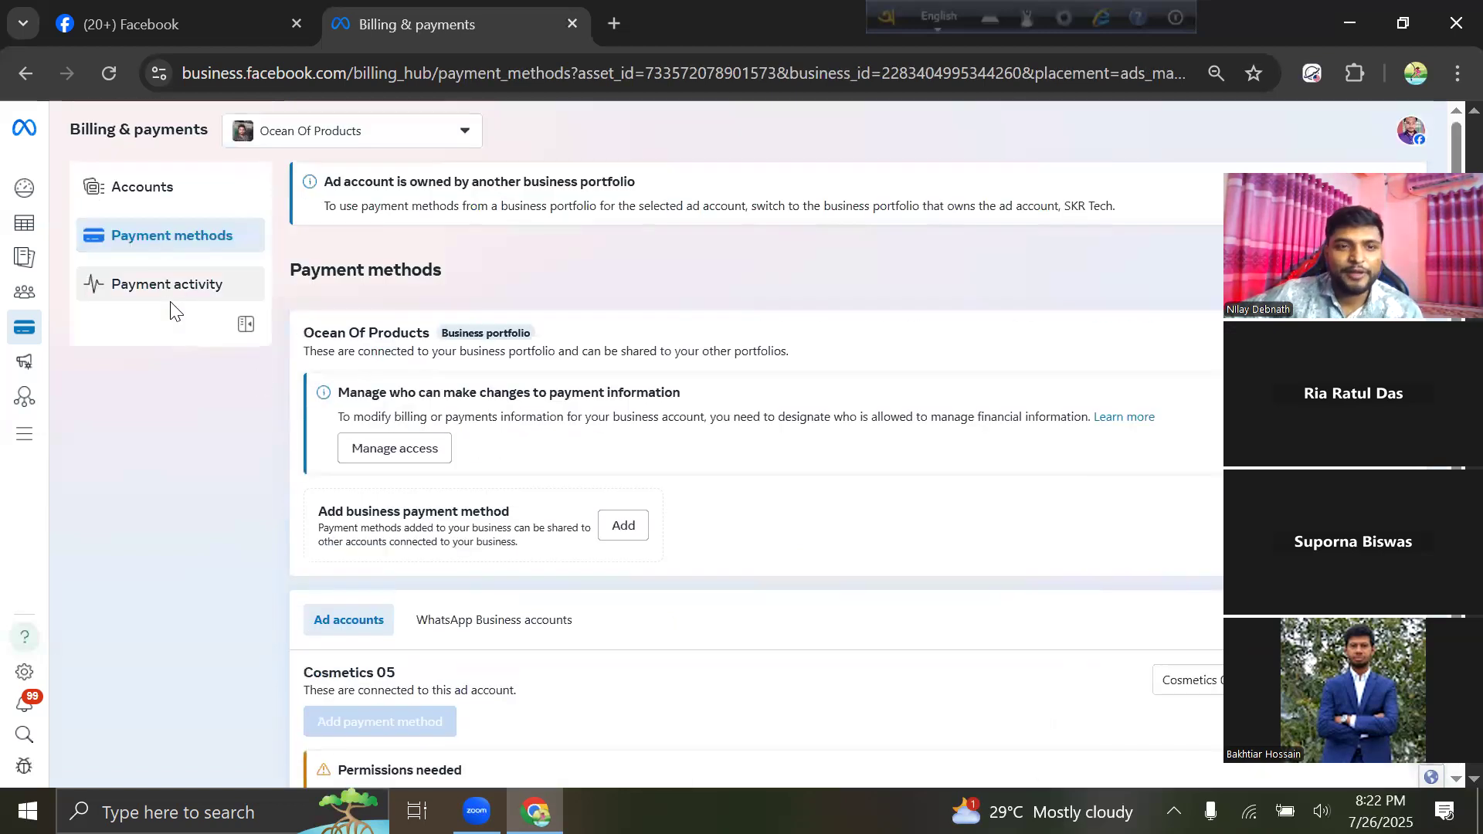
{"action": "left_click", "coordinate": [172, 301]}
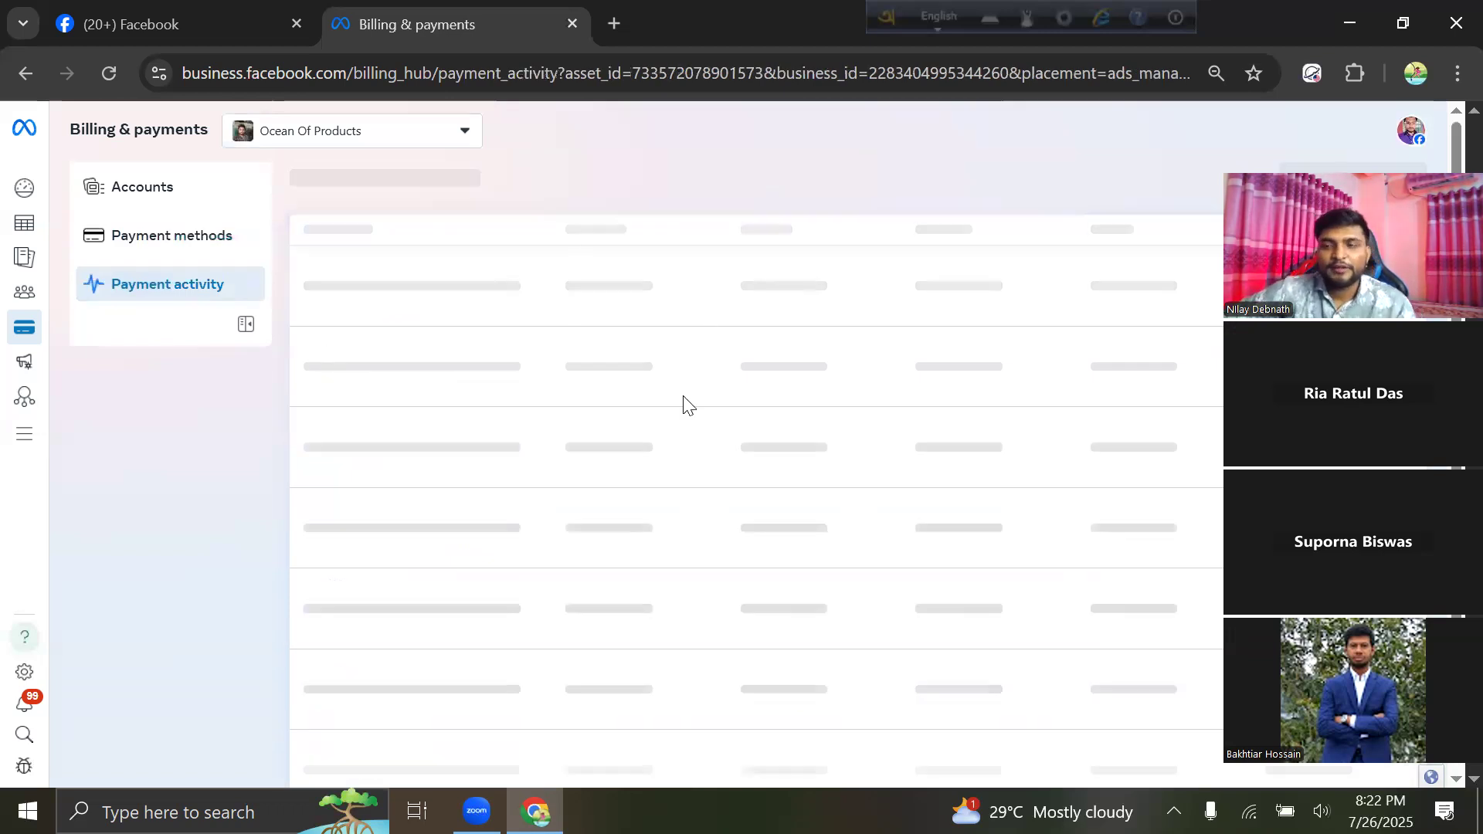
{"action": "scroll", "coordinate": [805, 414], "scroll_direction": "down", "scroll_amount": 5}
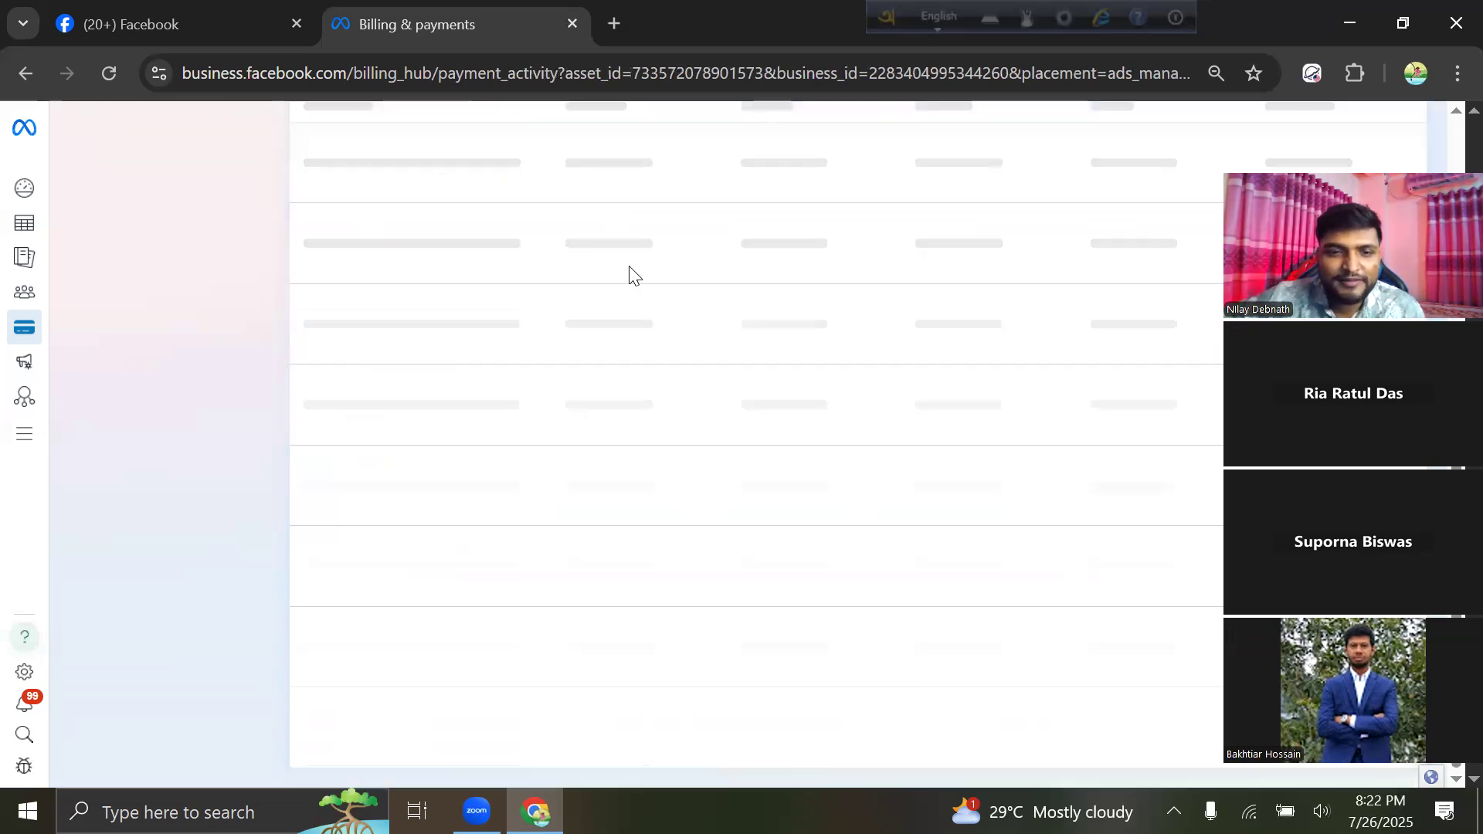
{"action": "scroll", "coordinate": [632, 274], "scroll_direction": "up", "scroll_amount": 5}
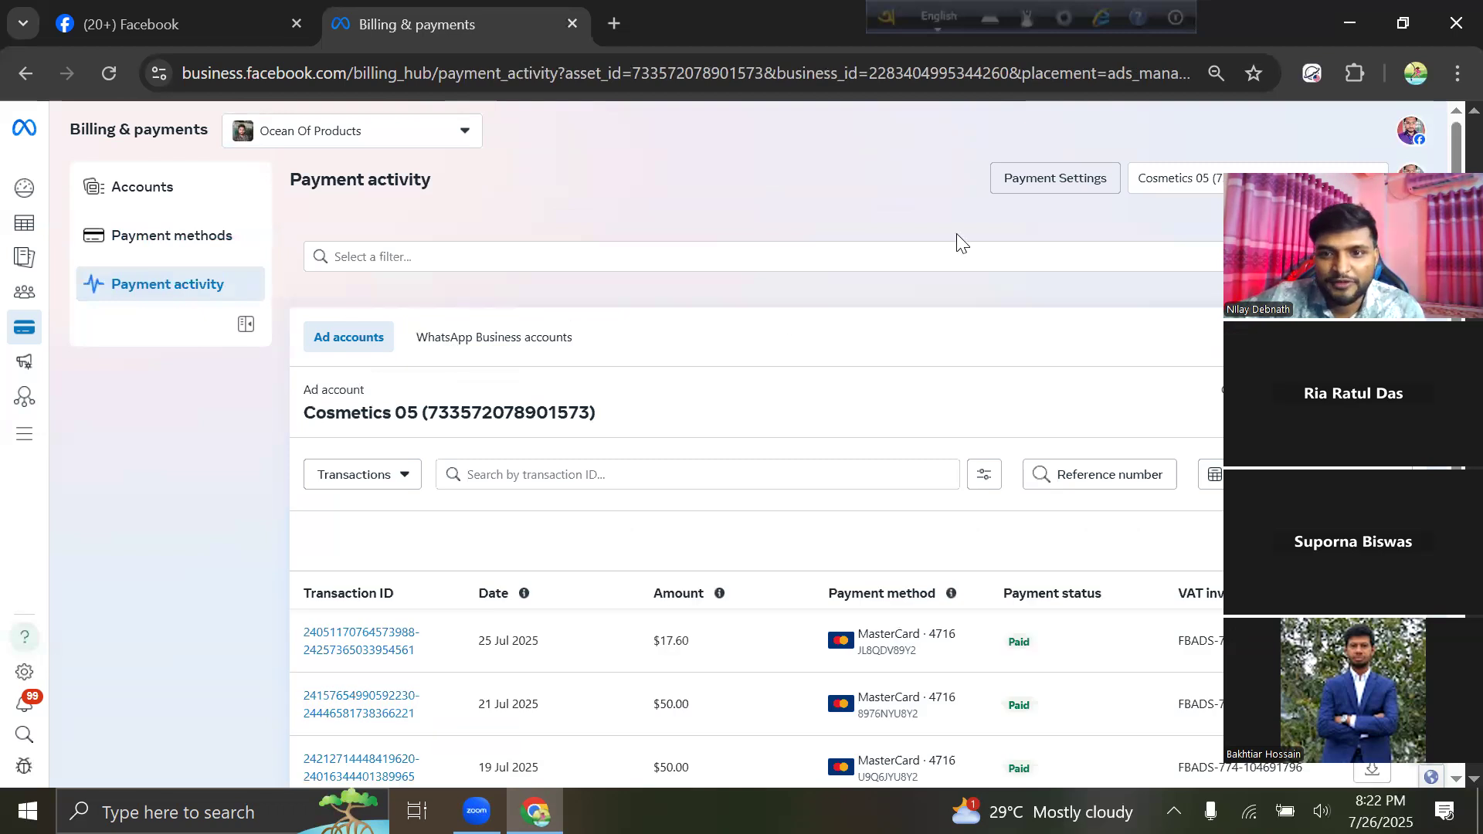
{"action": "scroll", "coordinate": [887, 371], "scroll_direction": "down", "scroll_amount": 6}
{"action": "scroll", "coordinate": [854, 345], "scroll_direction": "up", "scroll_amount": 5}
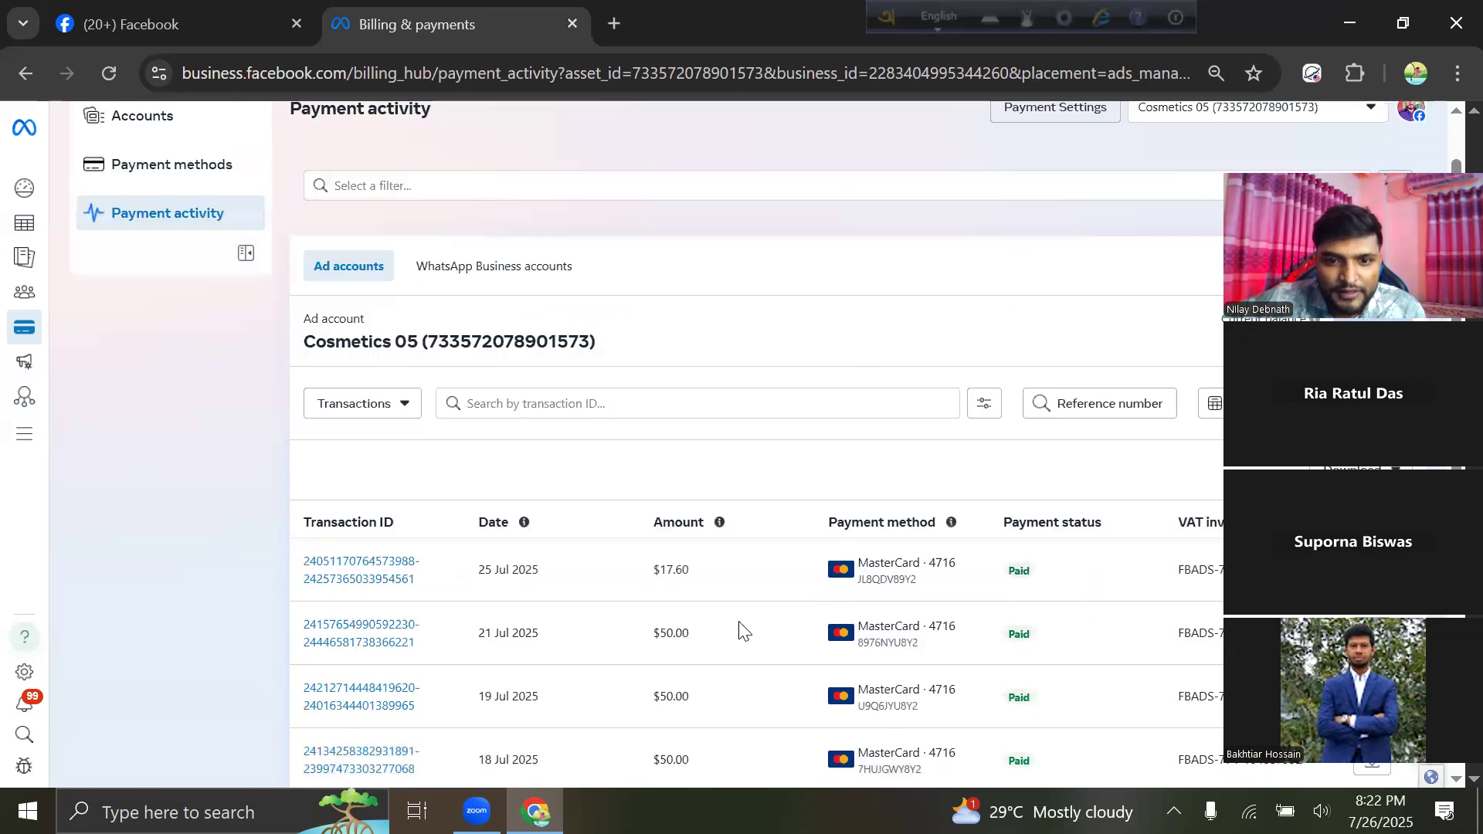
{"action": "scroll", "coordinate": [739, 630], "scroll_direction": "down", "scroll_amount": 5}
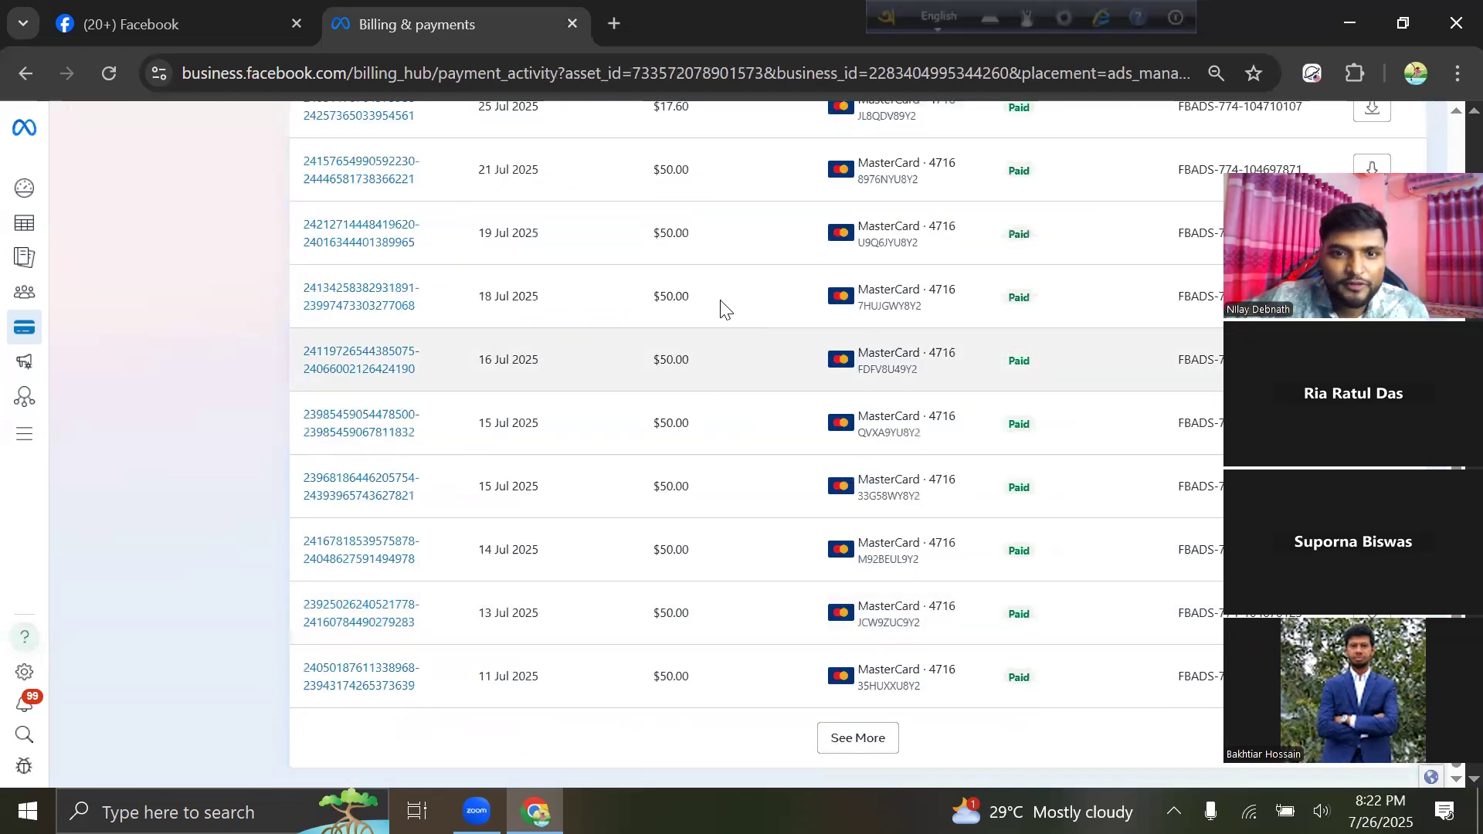
{"action": "scroll", "coordinate": [721, 305], "scroll_direction": "up", "scroll_amount": 3}
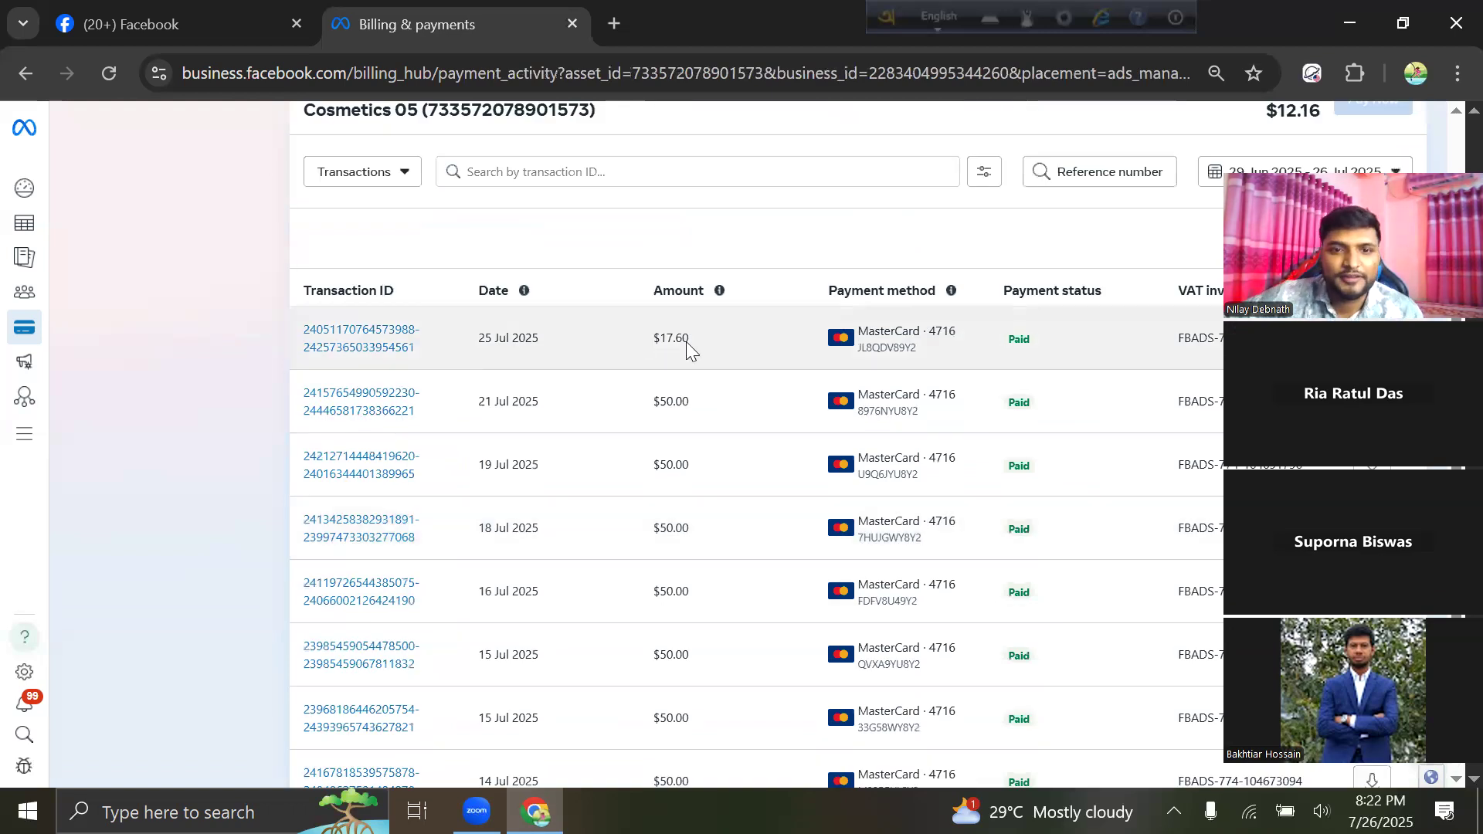
{"action": "scroll", "coordinate": [738, 387], "scroll_direction": "down", "scroll_amount": 3}
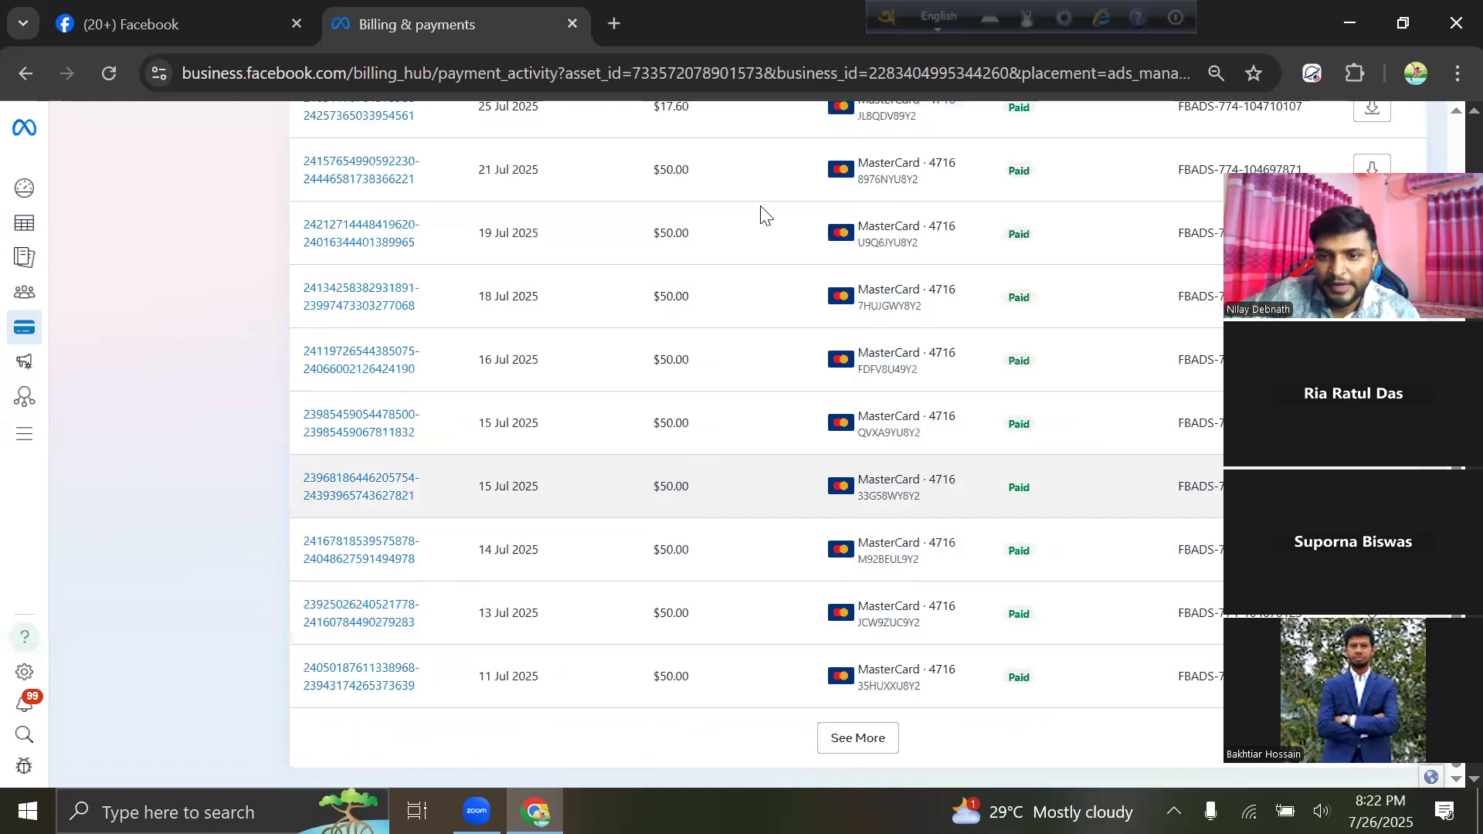
{"action": "scroll", "coordinate": [698, 340], "scroll_direction": "up", "scroll_amount": 7}
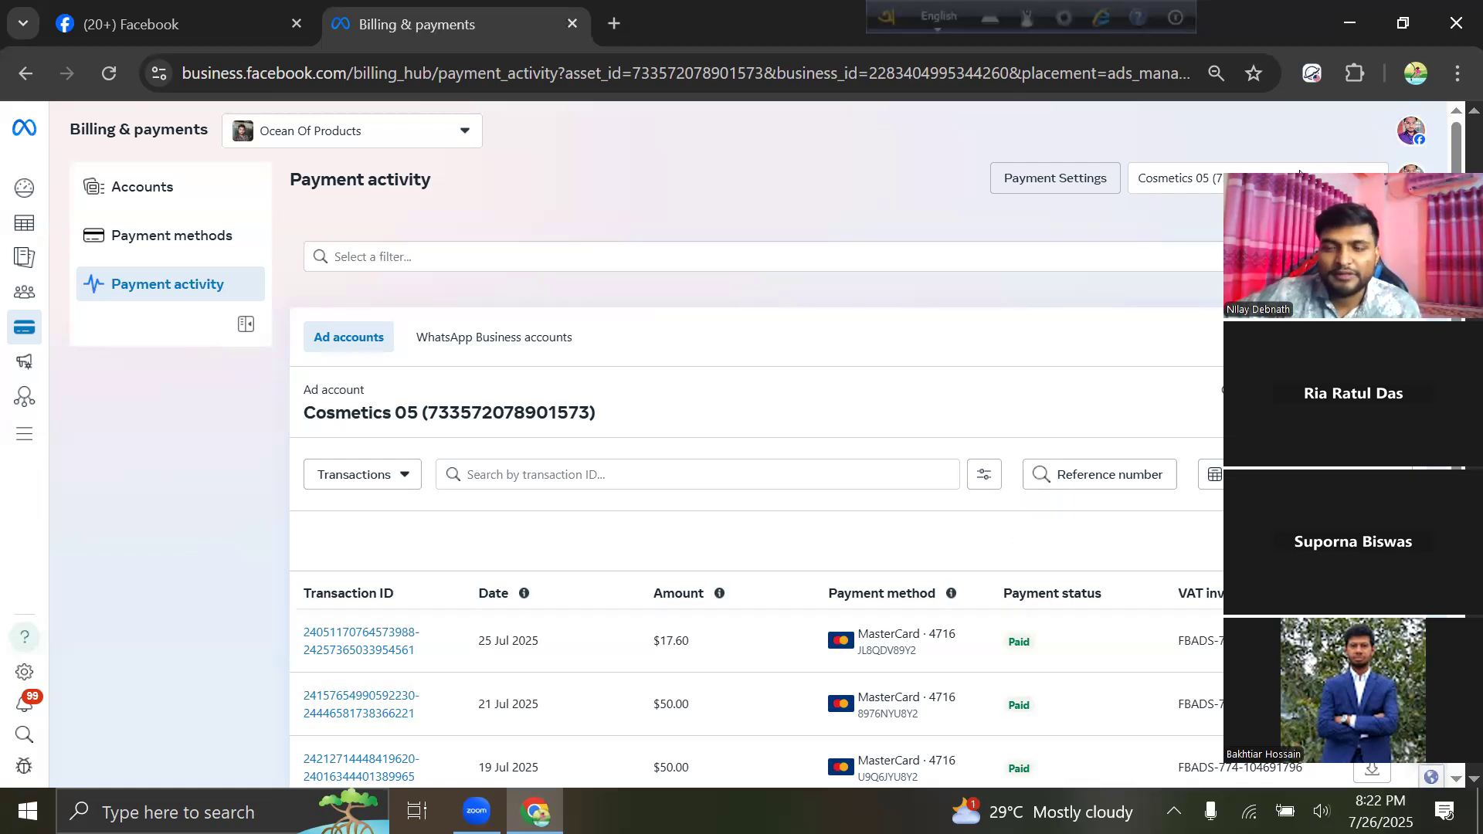
{"action": "left_click_drag", "start_coordinate": [1336, 149], "coordinate": [1323, 113]}
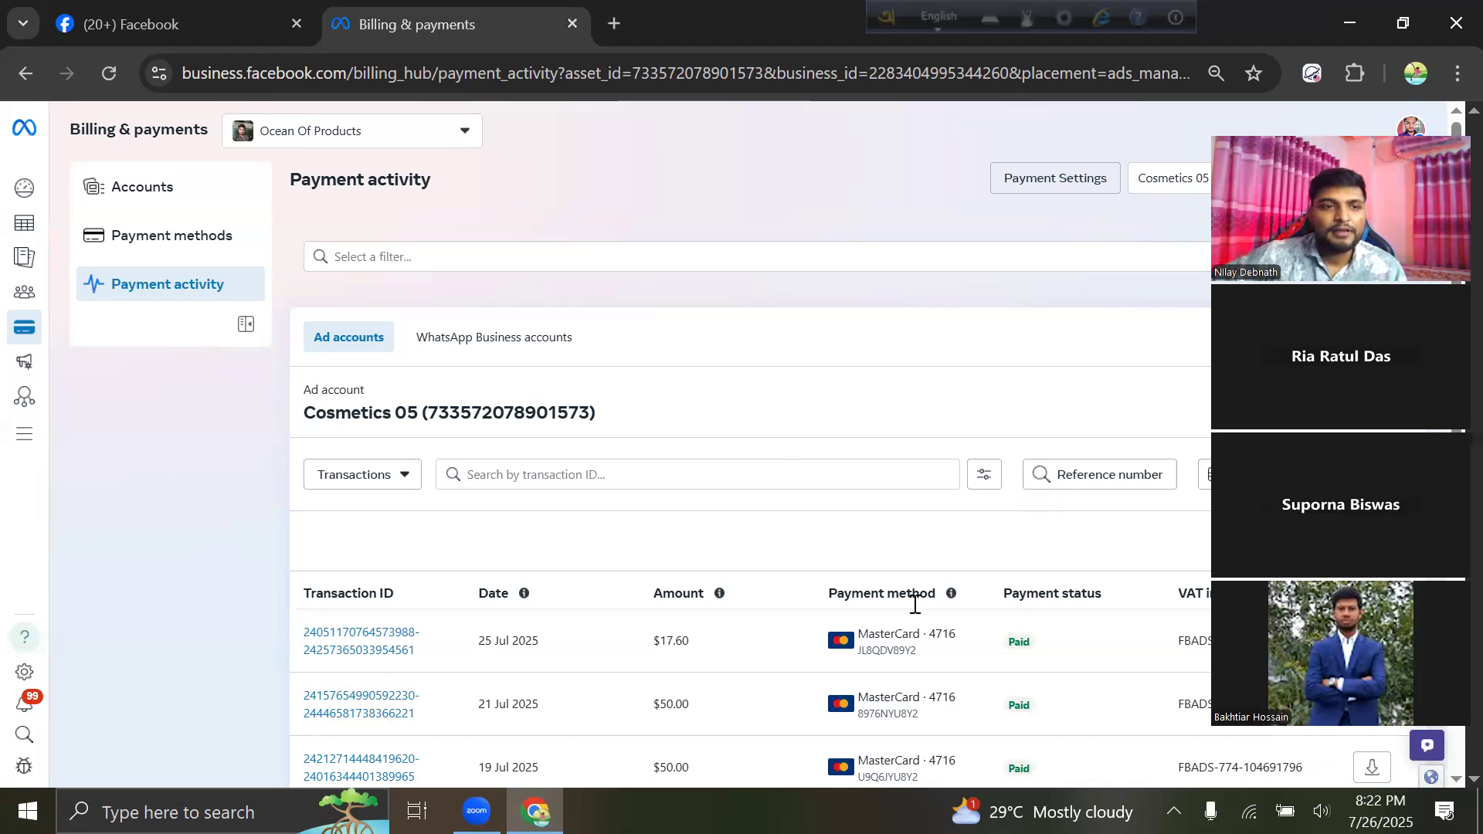
{"action": "scroll", "coordinate": [884, 591], "scroll_direction": "down", "scroll_amount": 6}
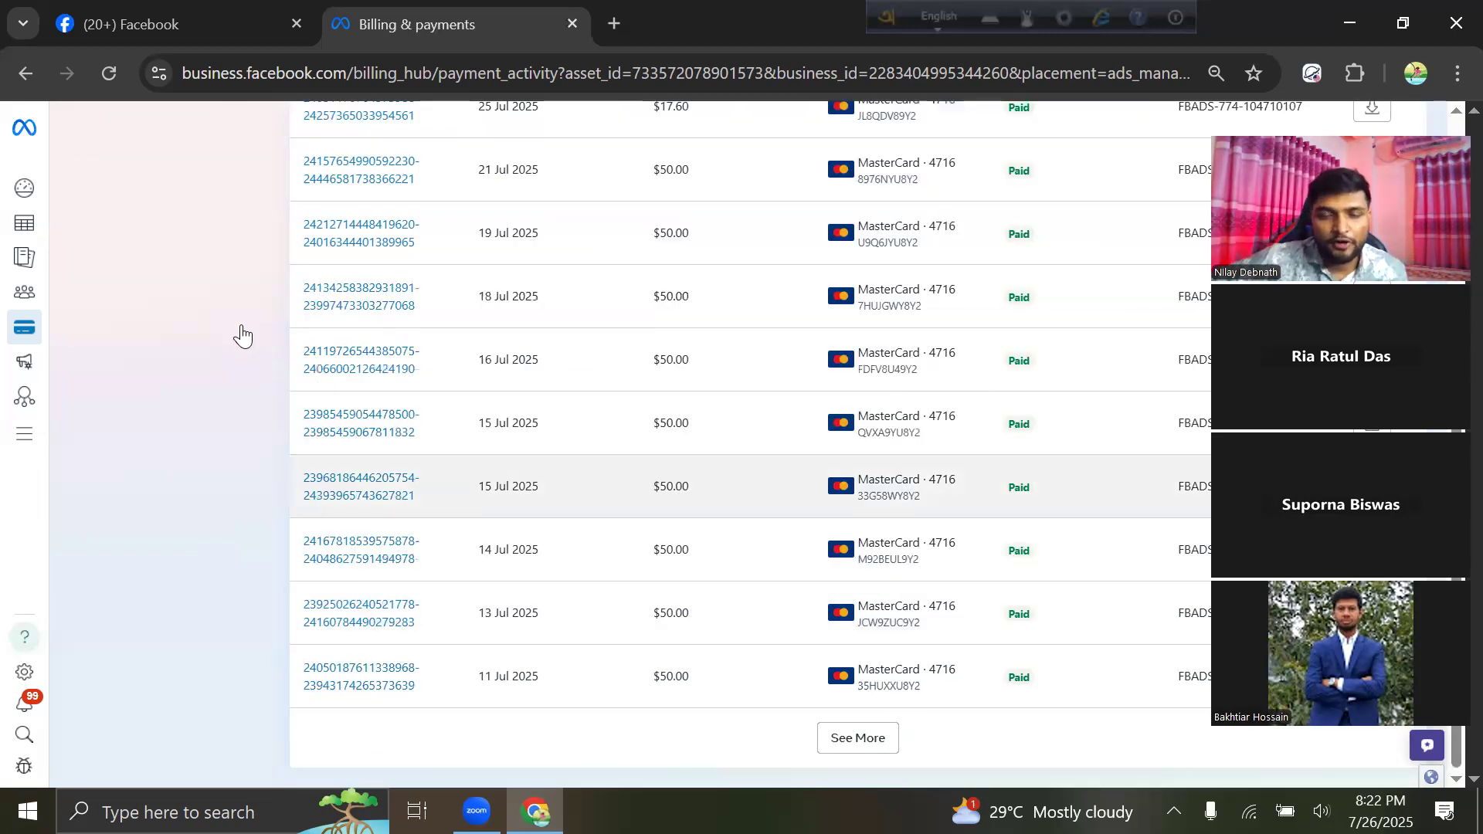
{"action": "mouse_move", "coordinate": [19, 299]}
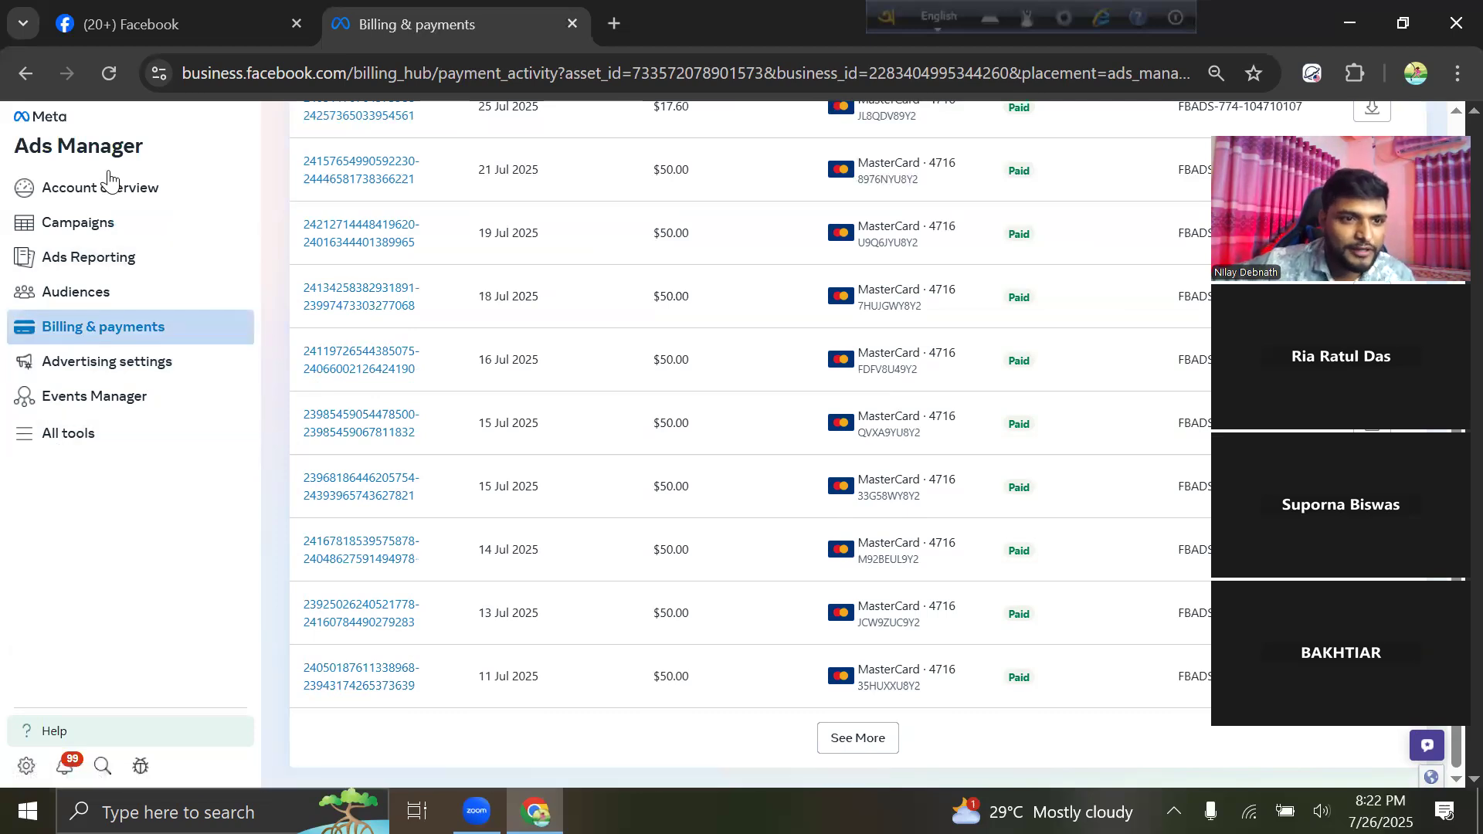
Step: Open Account overview and review opportunity score 90, 6 active campaigns and Campaign trends
{"action": "left_click", "coordinate": [111, 221]}
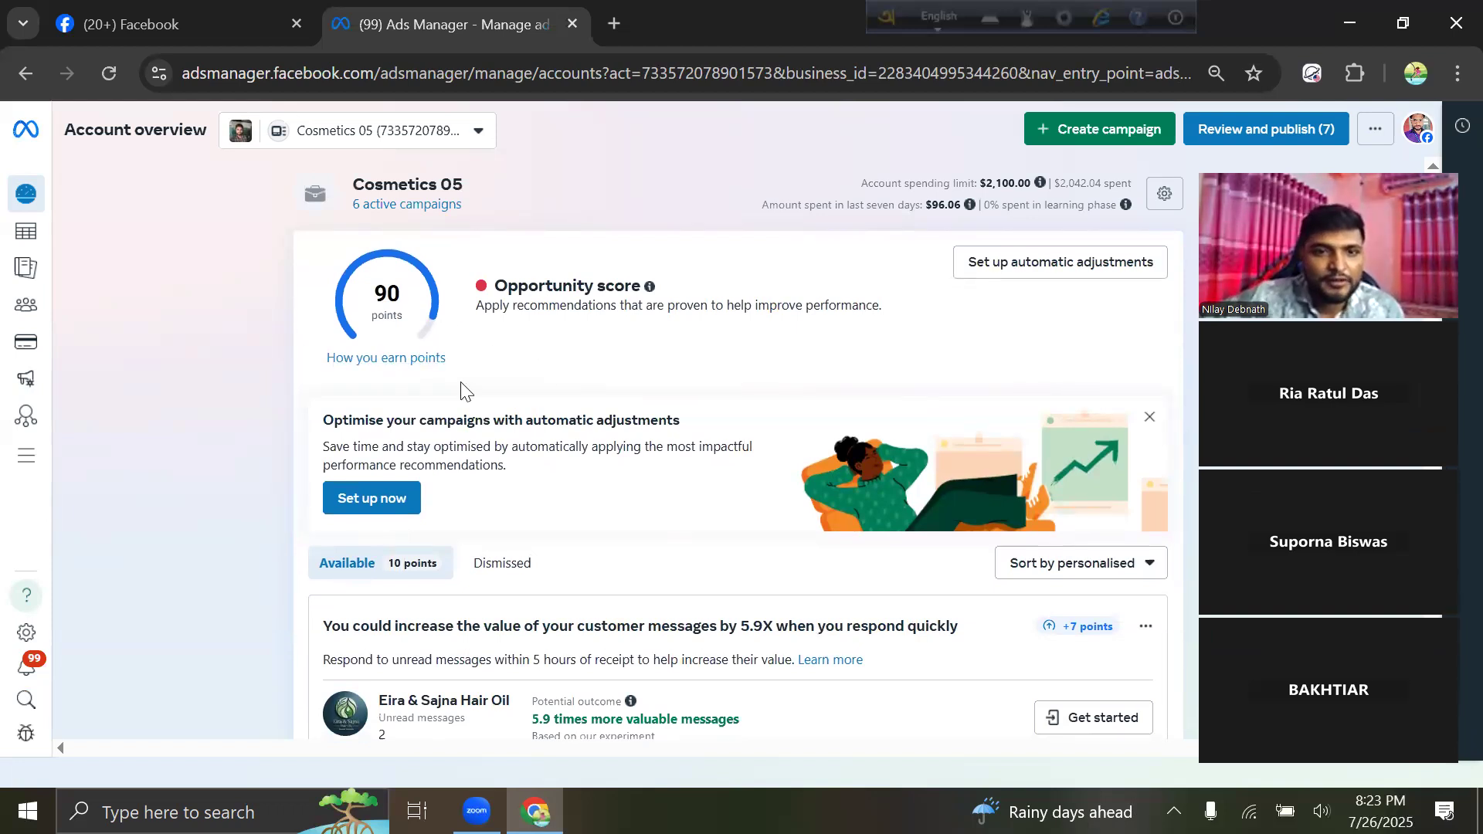
{"action": "scroll", "coordinate": [467, 309], "scroll_direction": "down", "scroll_amount": 5}
{"action": "scroll", "coordinate": [536, 433], "scroll_direction": "down", "scroll_amount": 5}
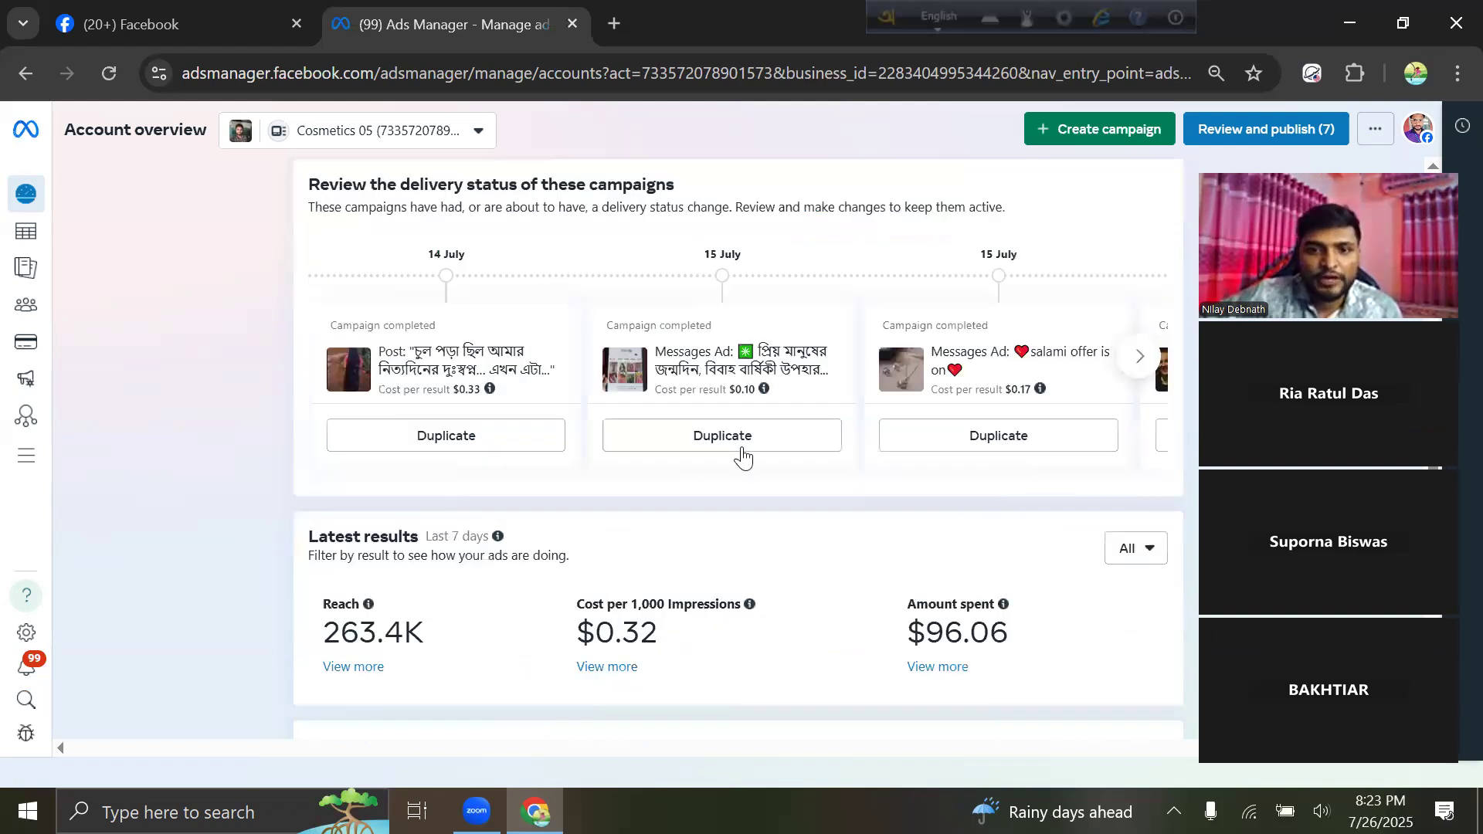
{"action": "scroll", "coordinate": [695, 440], "scroll_direction": "up", "scroll_amount": 3}
{"action": "scroll", "coordinate": [724, 513], "scroll_direction": "down", "scroll_amount": 5}
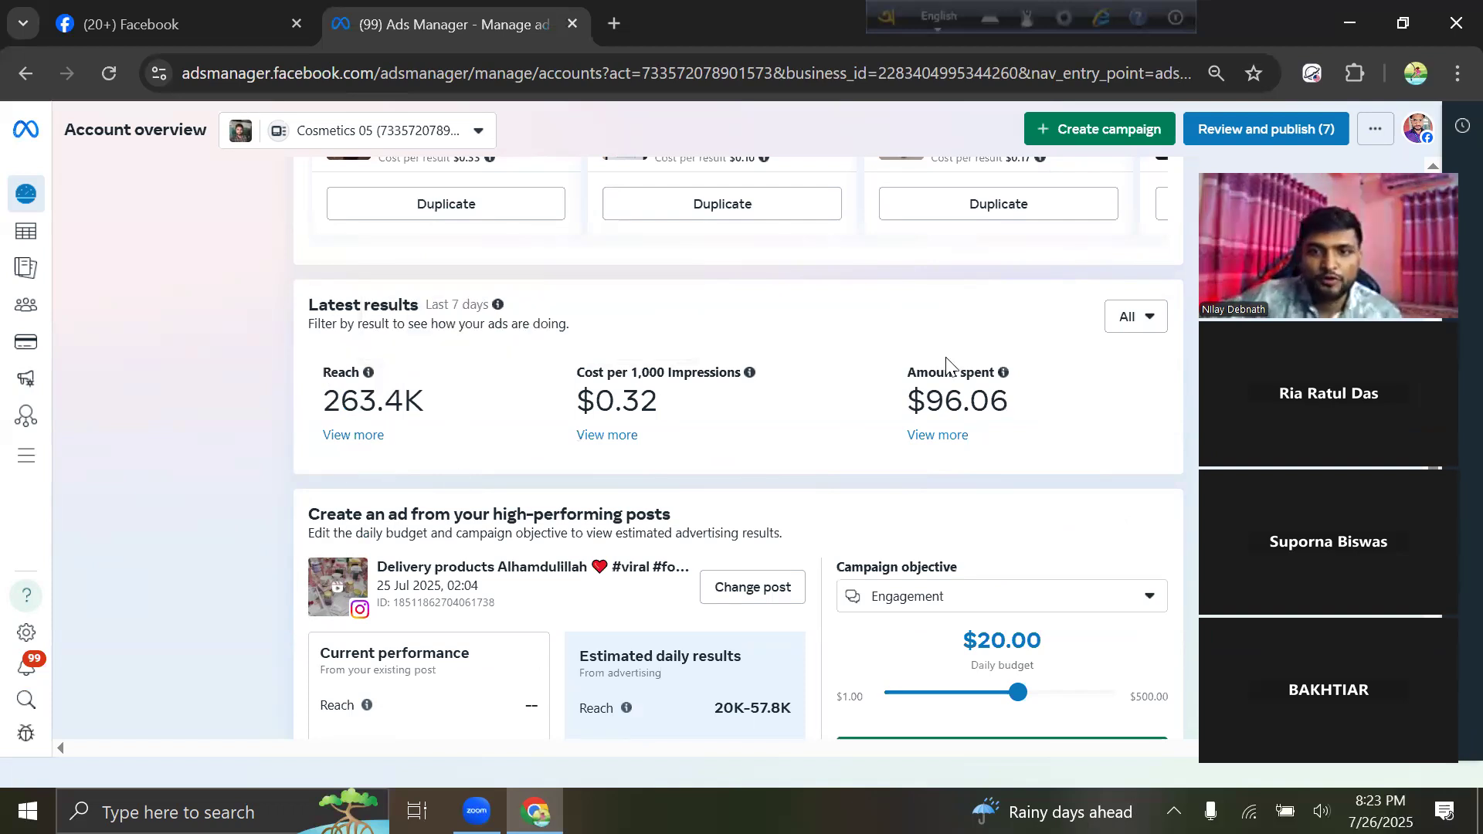
{"action": "scroll", "coordinate": [779, 469], "scroll_direction": "down", "scroll_amount": 3}
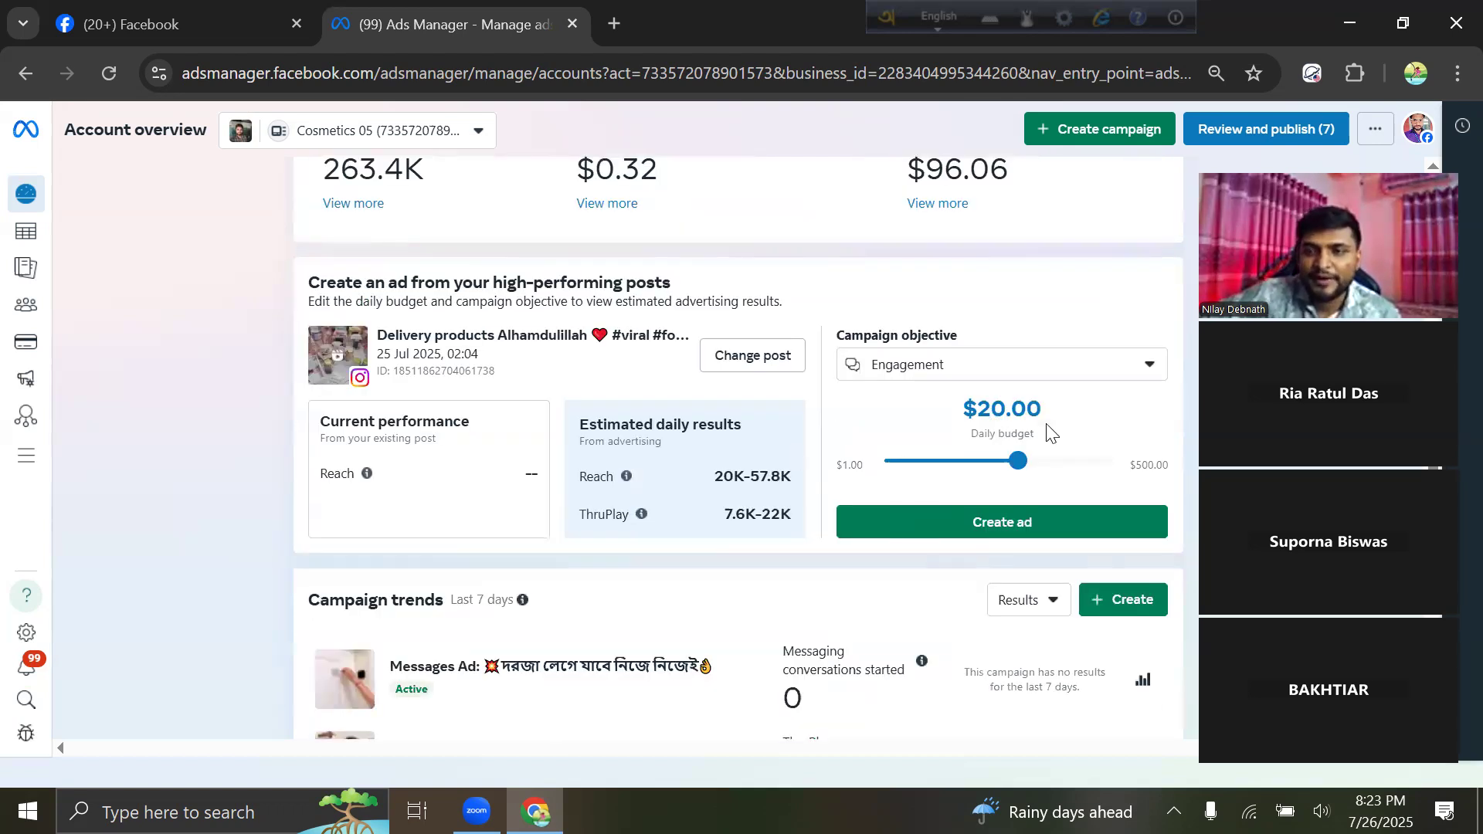
{"action": "scroll", "coordinate": [716, 516], "scroll_direction": "down", "scroll_amount": 5}
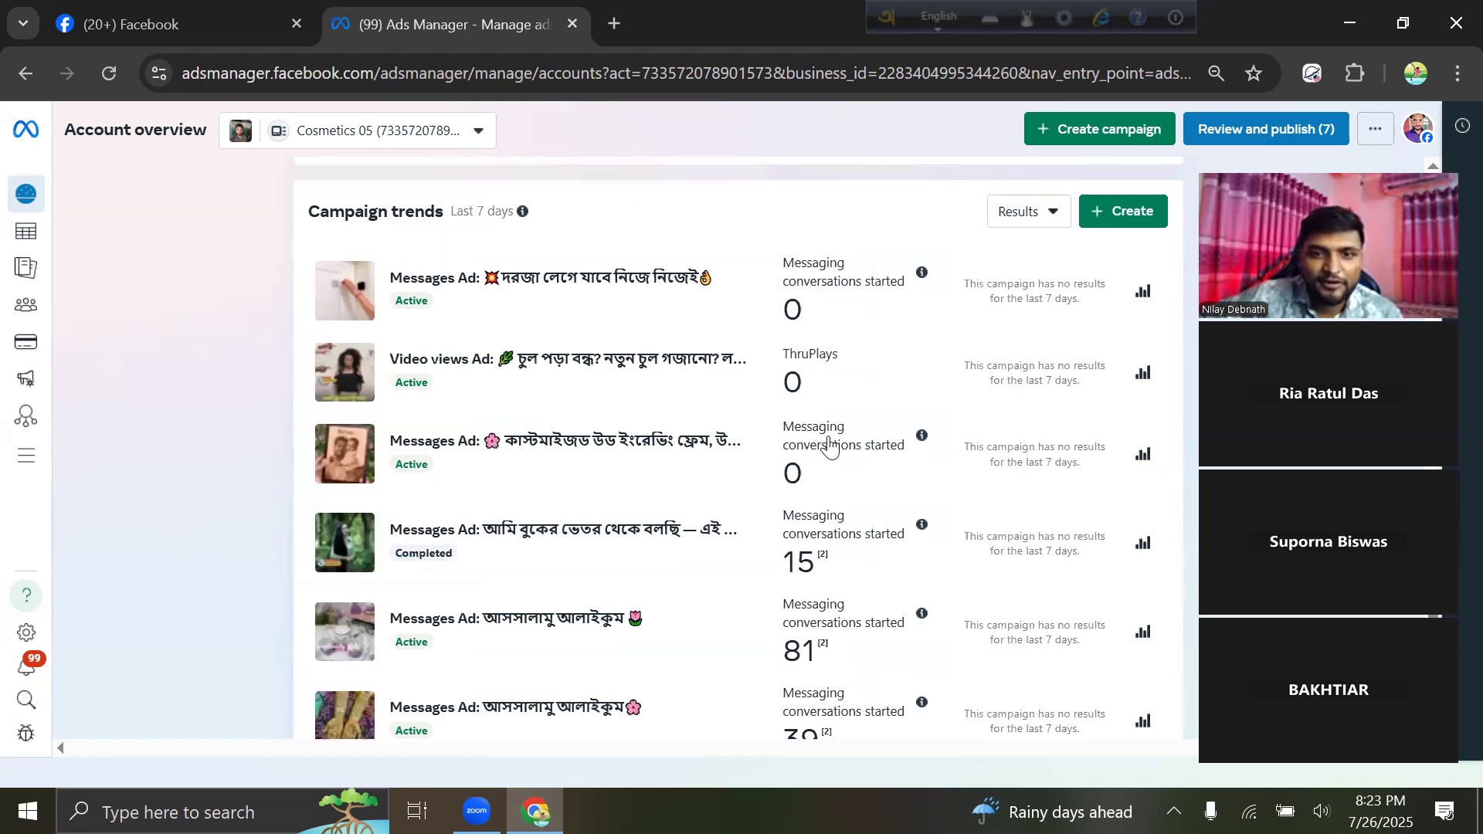
{"action": "scroll", "coordinate": [829, 445], "scroll_direction": "down", "scroll_amount": 4}
{"action": "scroll", "coordinate": [473, 387], "scroll_direction": "up", "scroll_amount": 1}
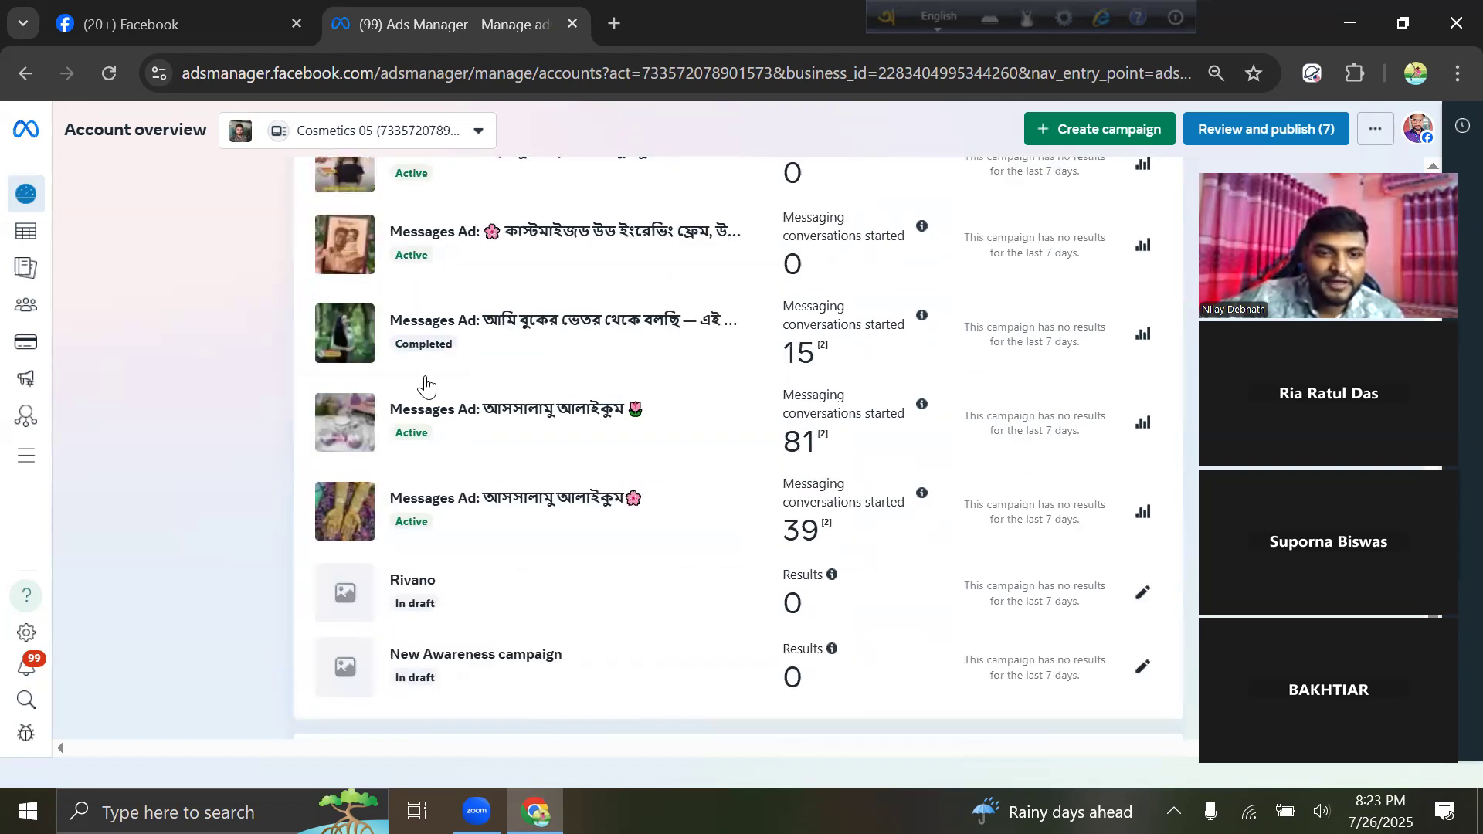
{"action": "scroll", "coordinate": [464, 323], "scroll_direction": "up", "scroll_amount": 2}
{"action": "scroll", "coordinate": [417, 325], "scroll_direction": "up", "scroll_amount": 3}
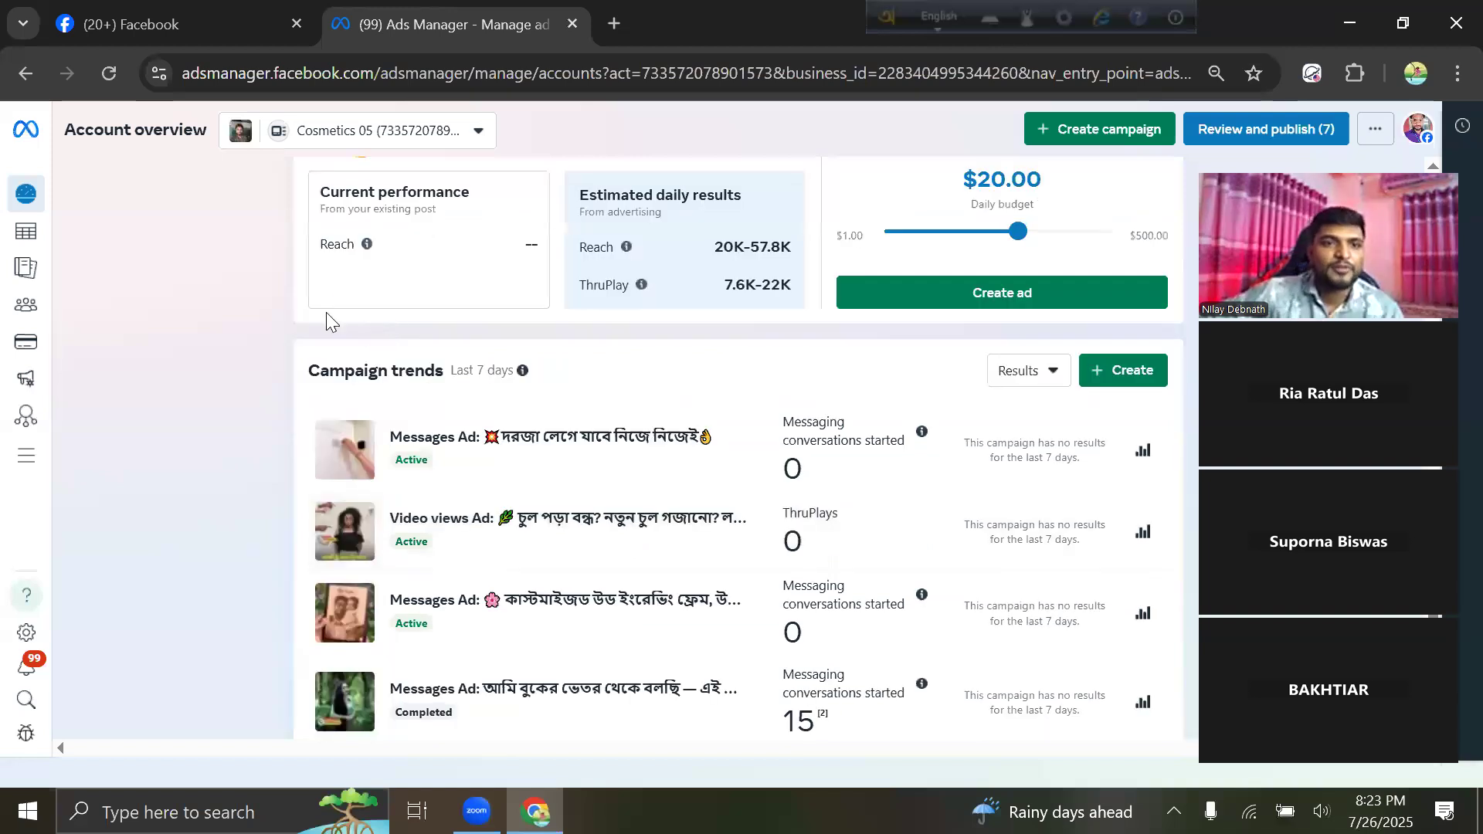
{"action": "scroll", "coordinate": [324, 301], "scroll_direction": "up", "scroll_amount": 5}
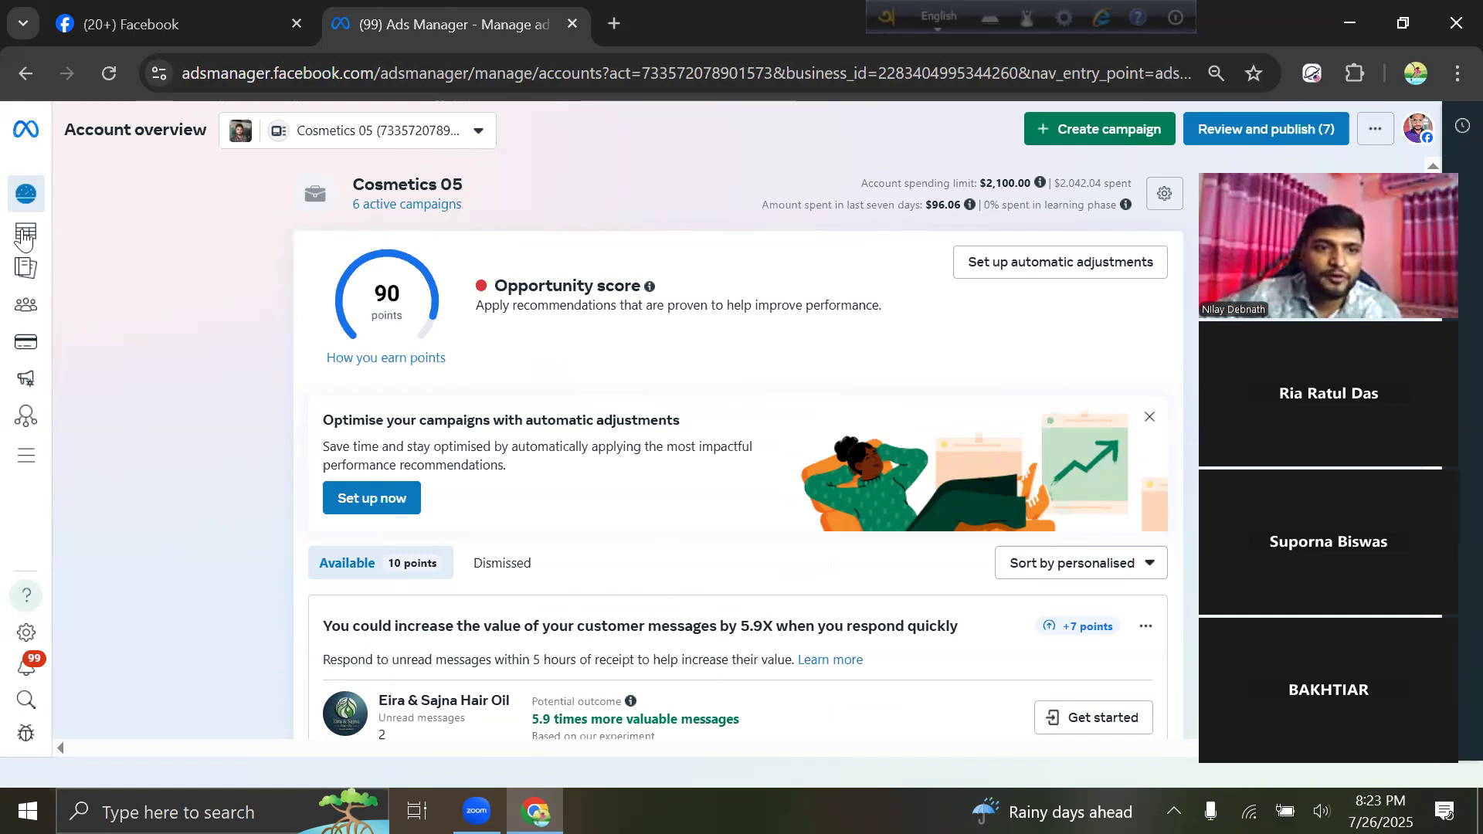
Step: Open Ads Reporting to see the Untitled report, then move on to Audiences
{"action": "mouse_move", "coordinate": [23, 240]}
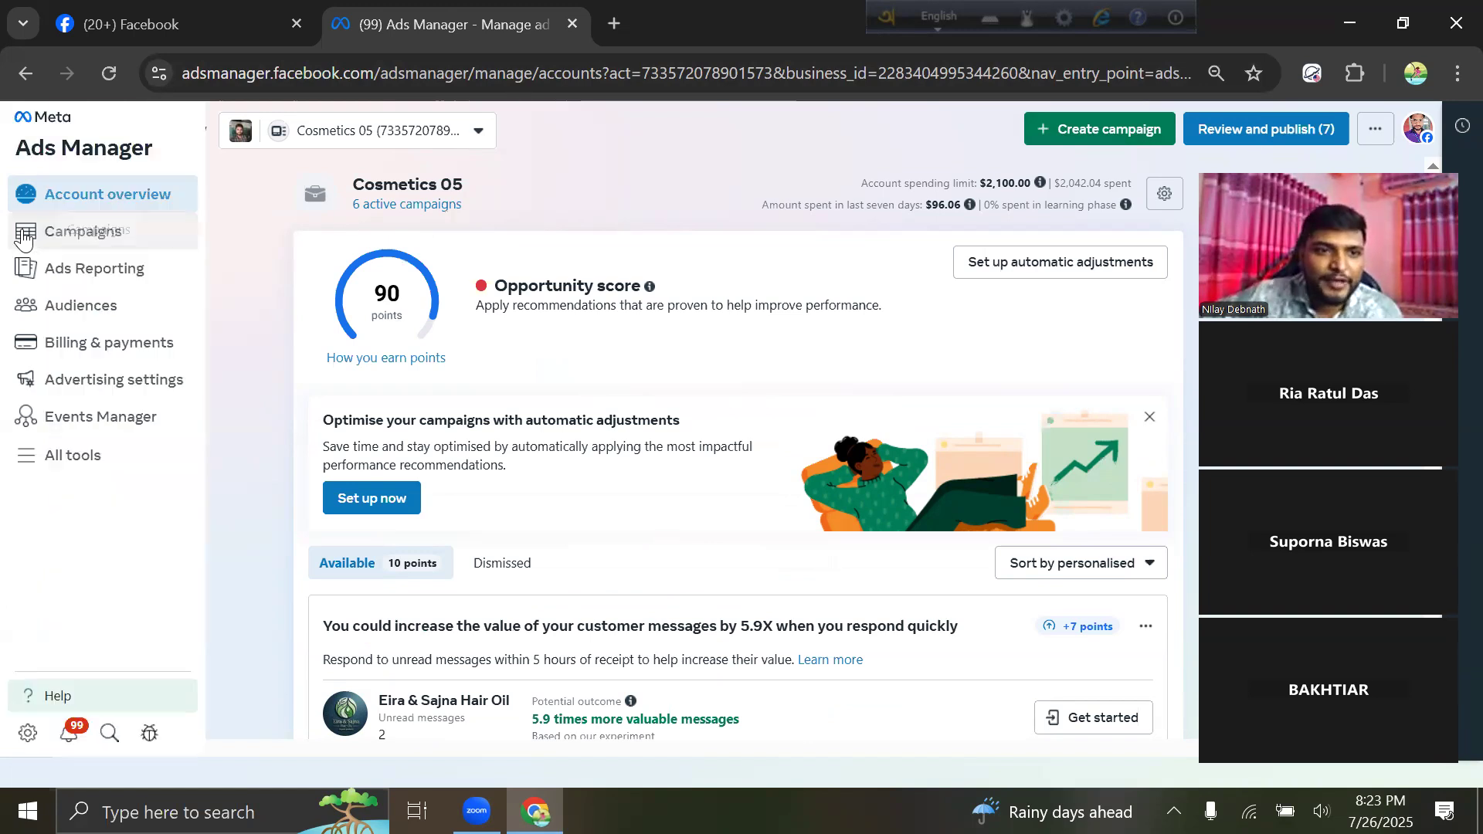
{"action": "left_click", "coordinate": [96, 271]}
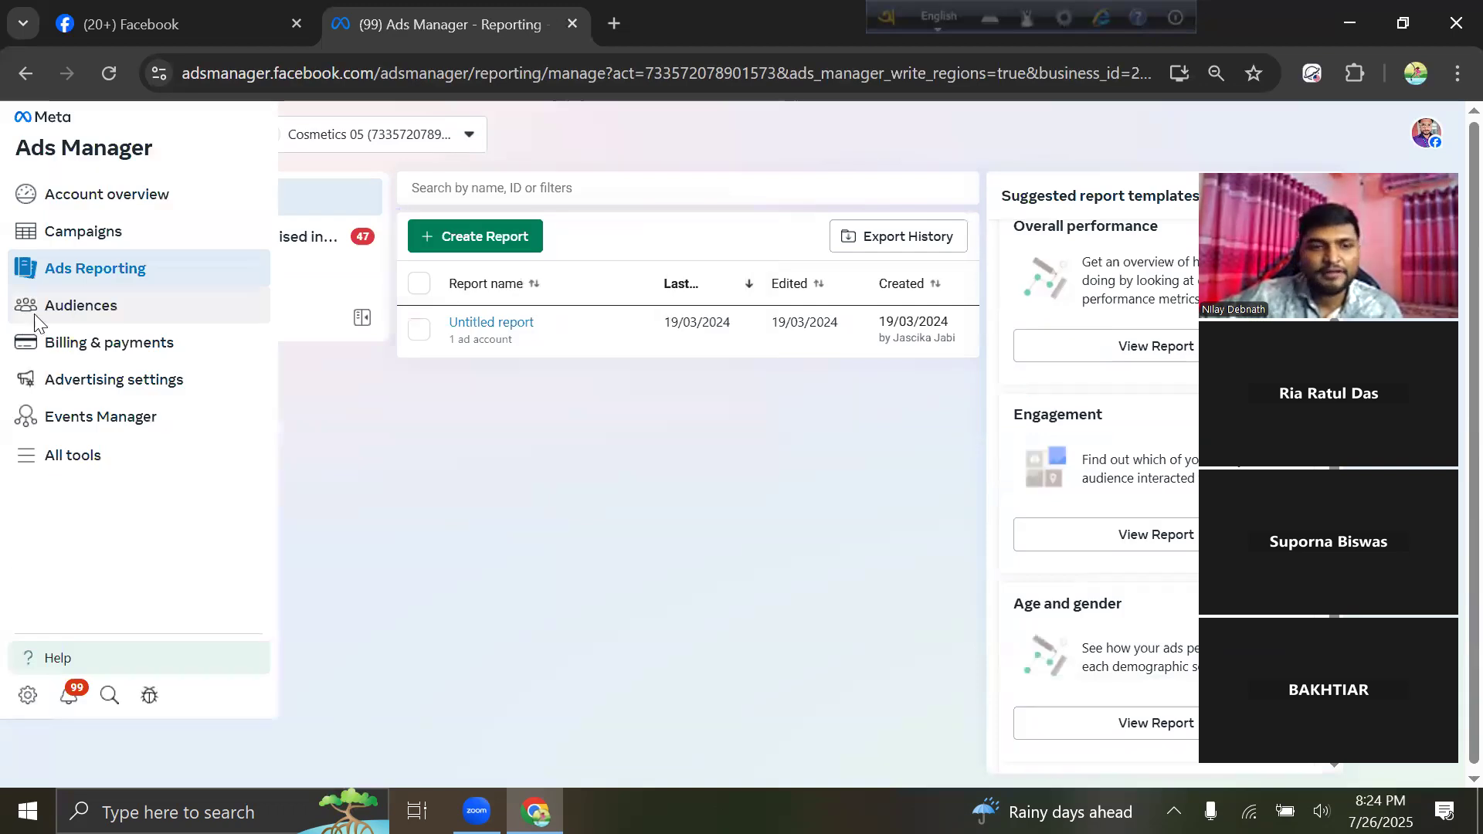
{"action": "left_click", "coordinate": [35, 315]}
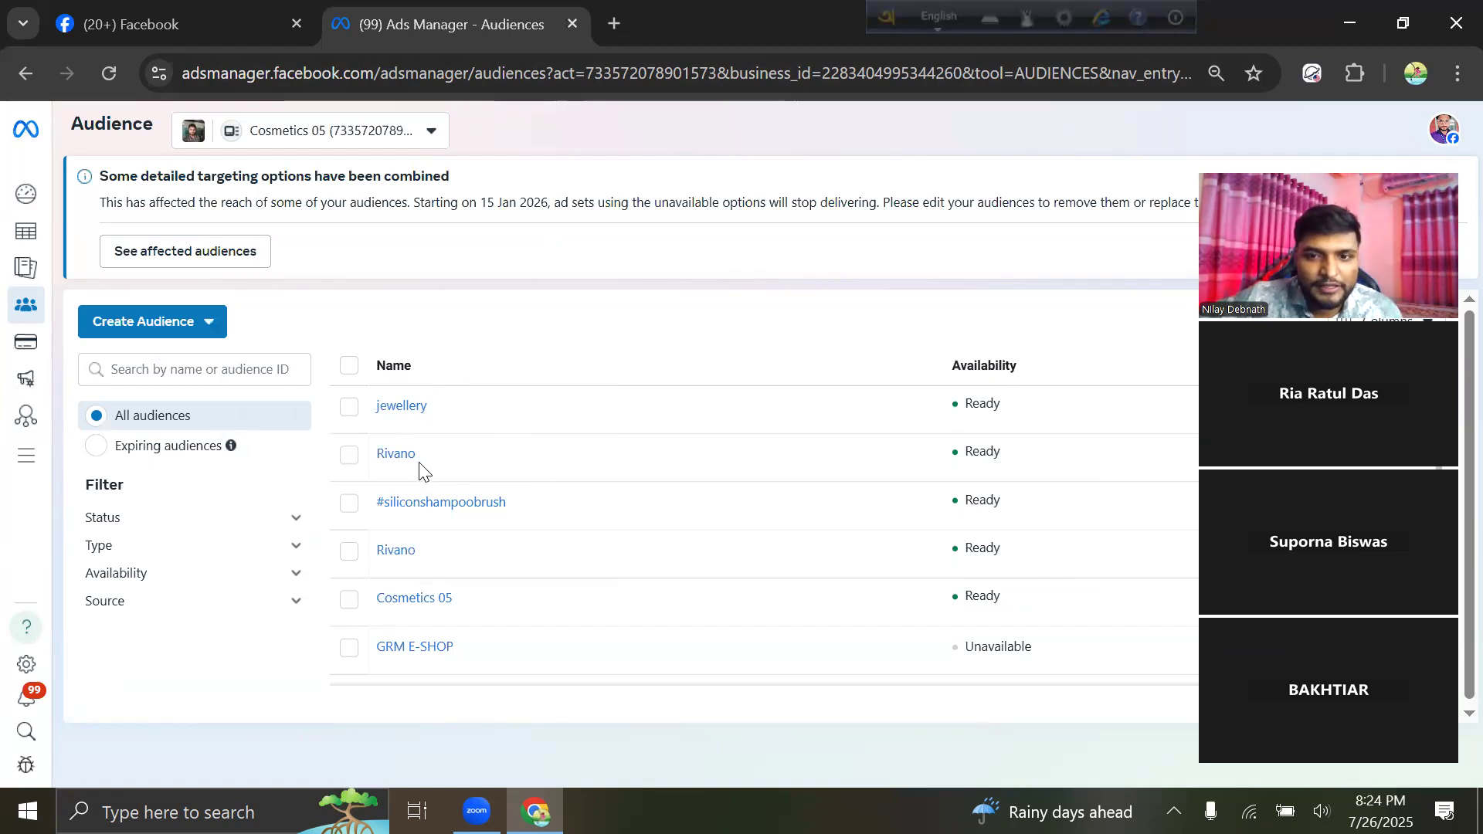
{"action": "scroll", "coordinate": [495, 579], "scroll_direction": "down", "scroll_amount": 5}
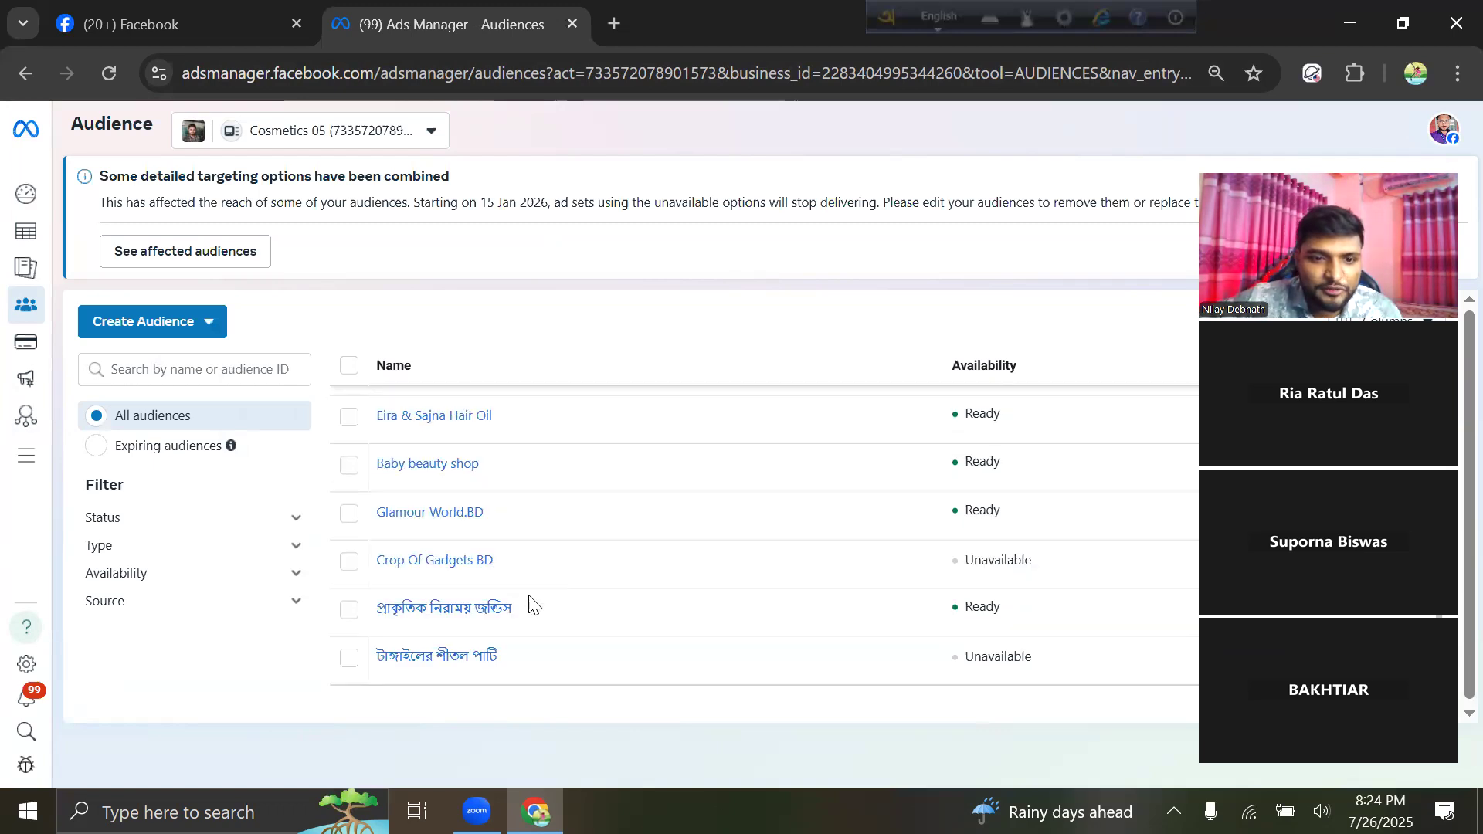
{"action": "scroll", "coordinate": [506, 617], "scroll_direction": "up", "scroll_amount": 3}
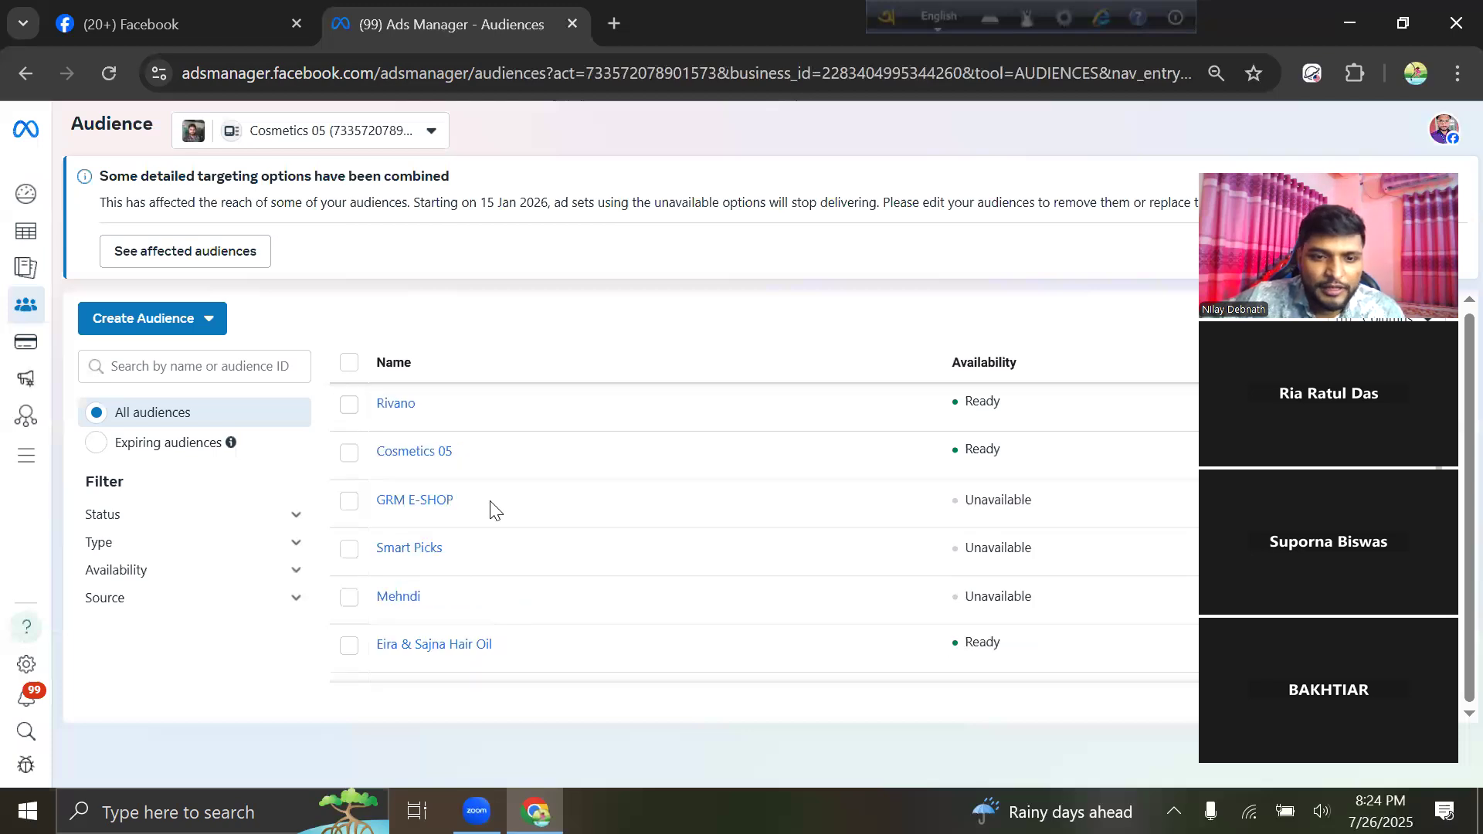
{"action": "scroll", "coordinate": [490, 506], "scroll_direction": "up", "scroll_amount": 2}
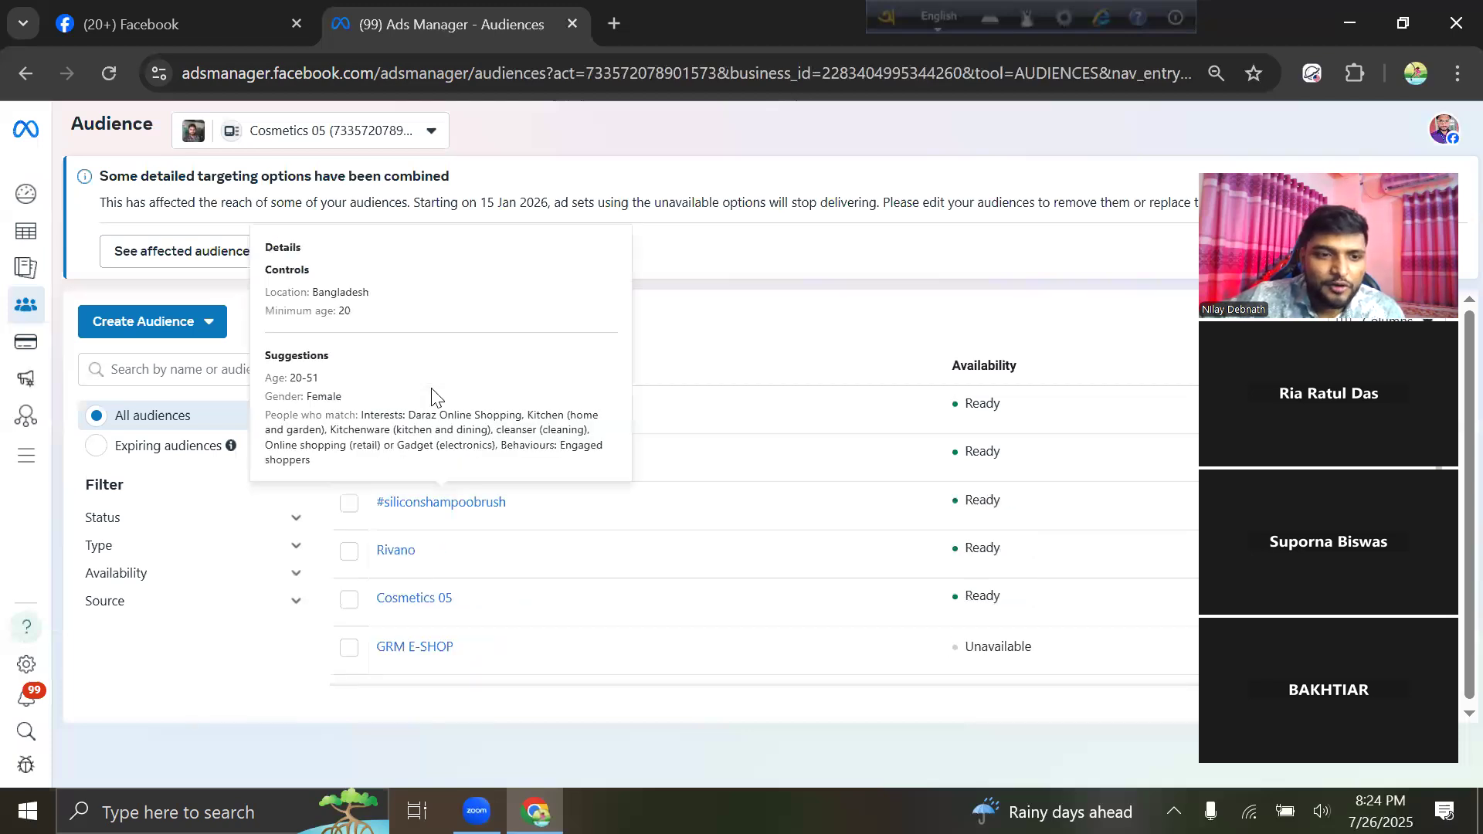
{"action": "left_click", "coordinate": [182, 455]}
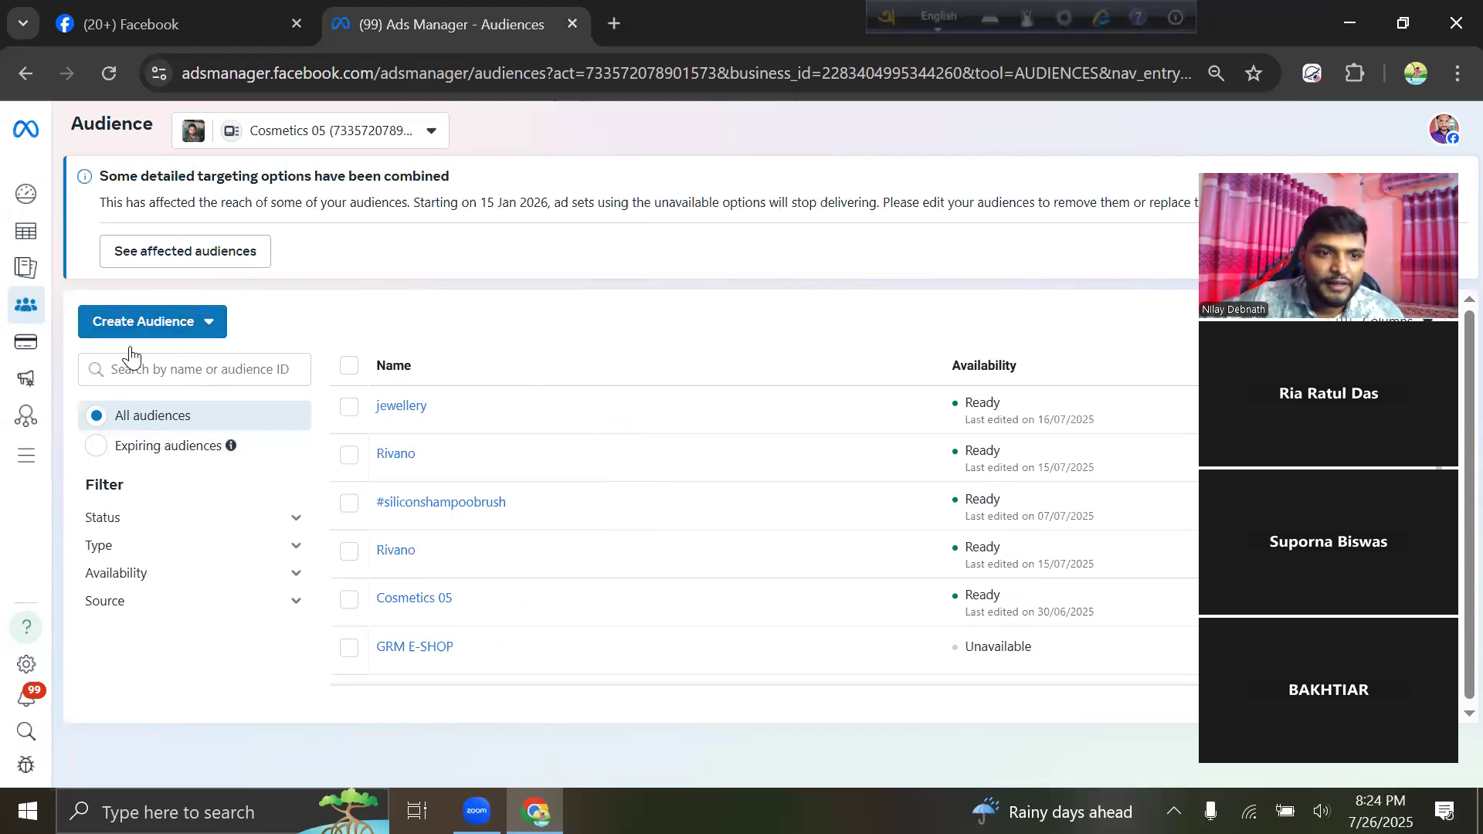
{"action": "mouse_move", "coordinate": [166, 382]}
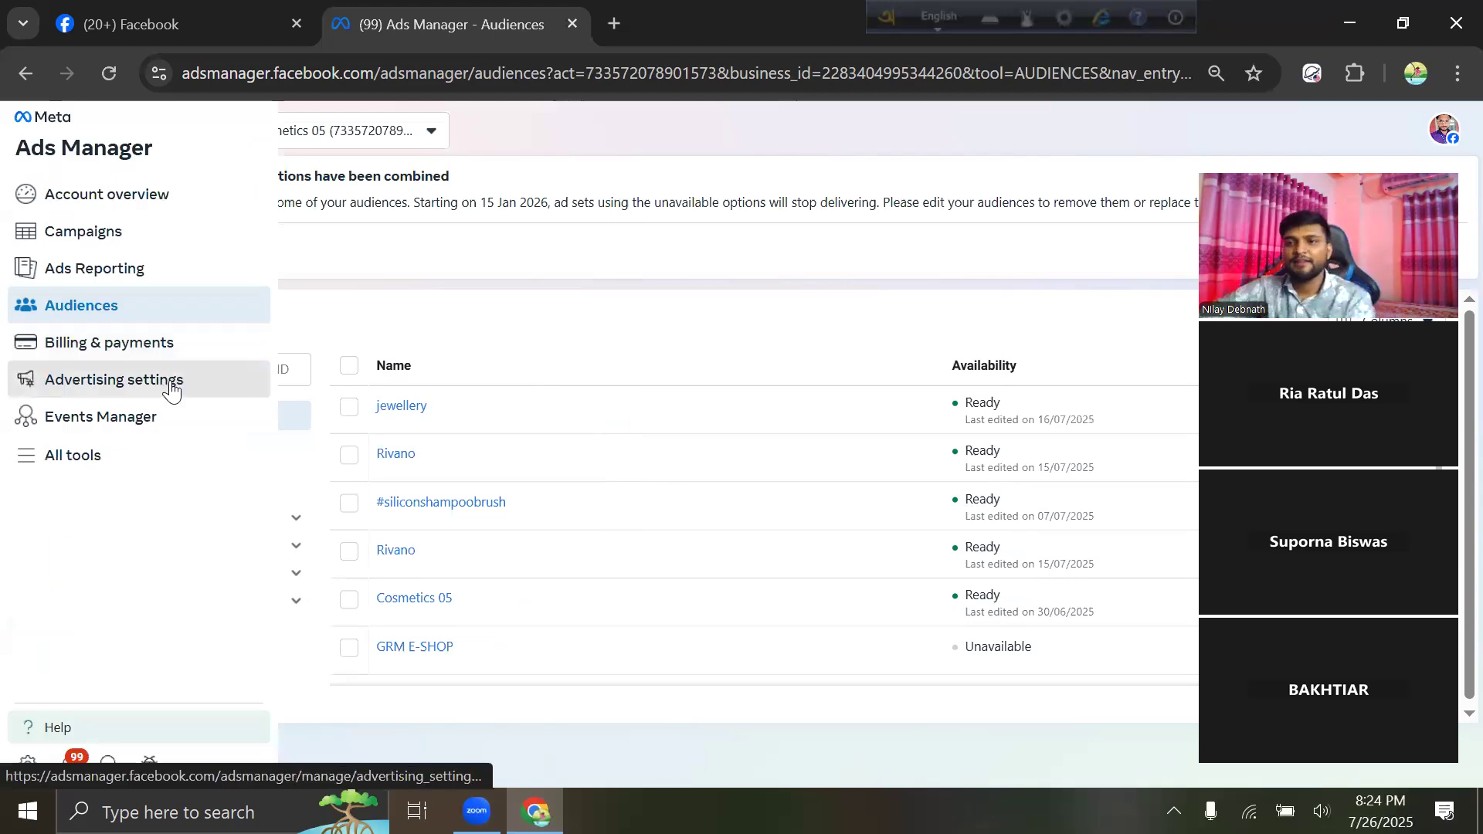
Step: Review the Advertising settings page, then open Events Manager for Cosmetics 05
{"action": "left_click", "coordinate": [171, 382]}
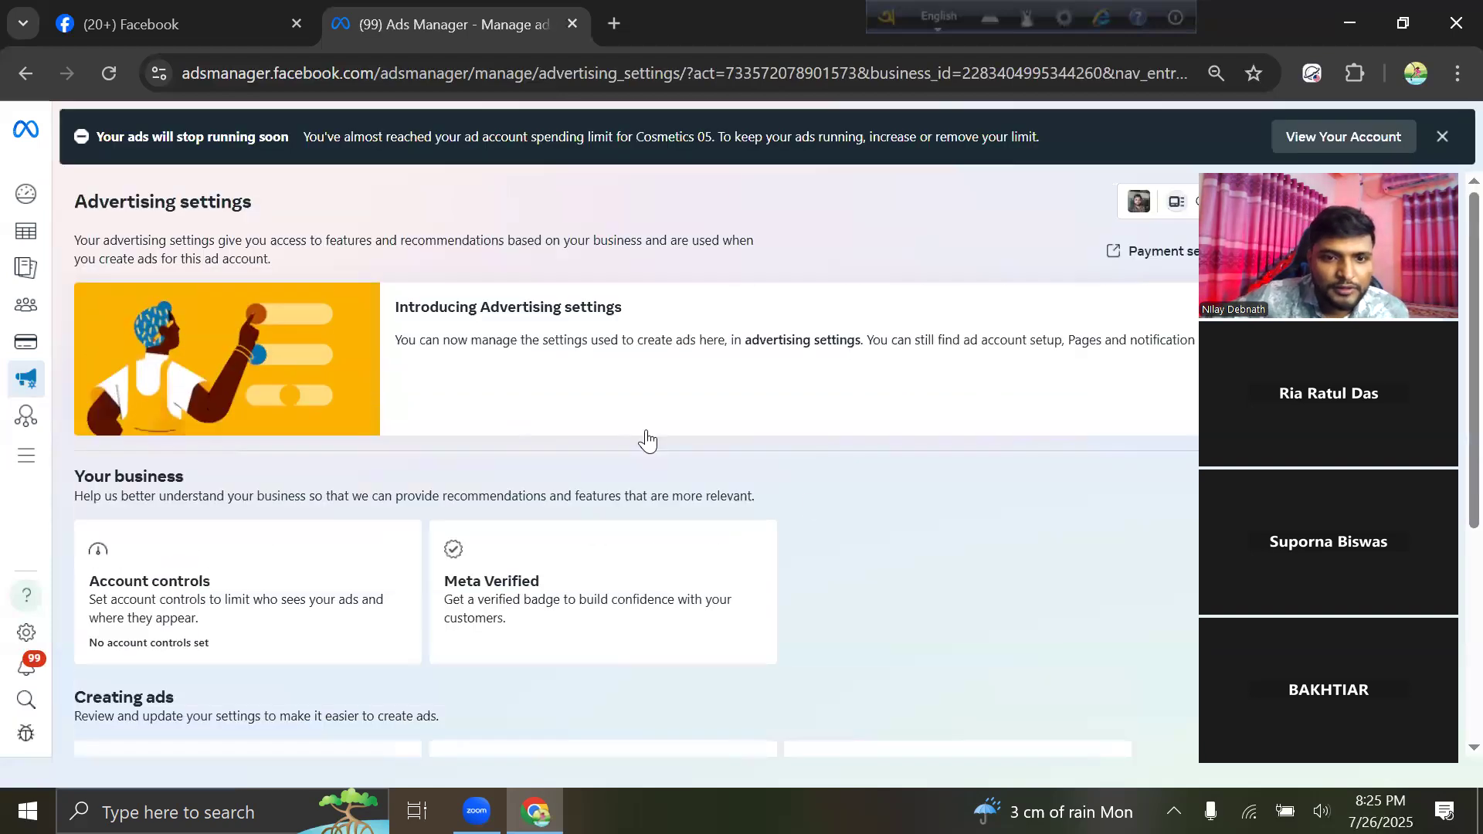
{"action": "scroll", "coordinate": [647, 441], "scroll_direction": "down", "scroll_amount": 4}
{"action": "scroll", "coordinate": [402, 556], "scroll_direction": "down", "scroll_amount": 1}
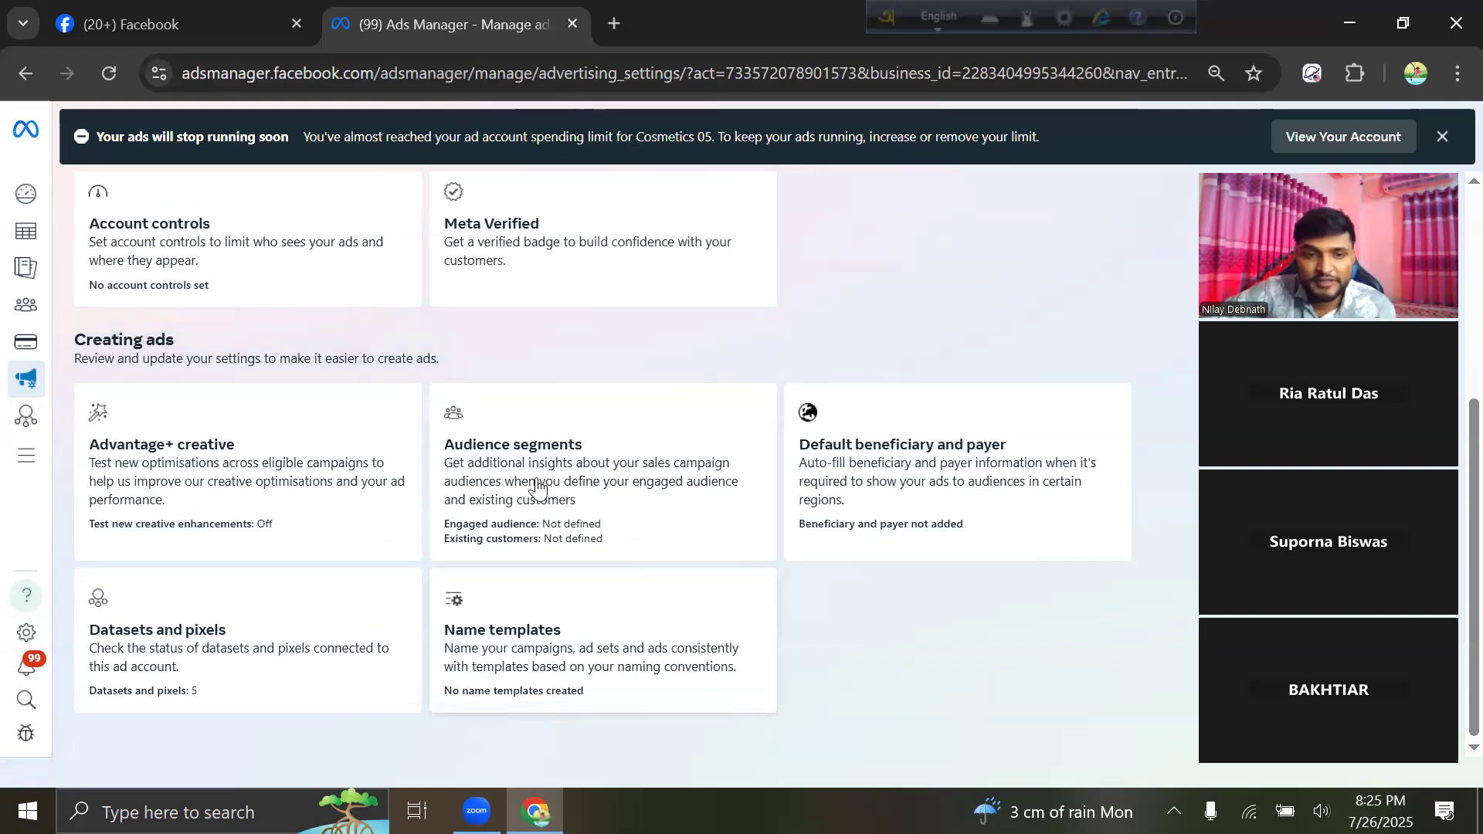
{"action": "scroll", "coordinate": [921, 621], "scroll_direction": "up", "scroll_amount": 5}
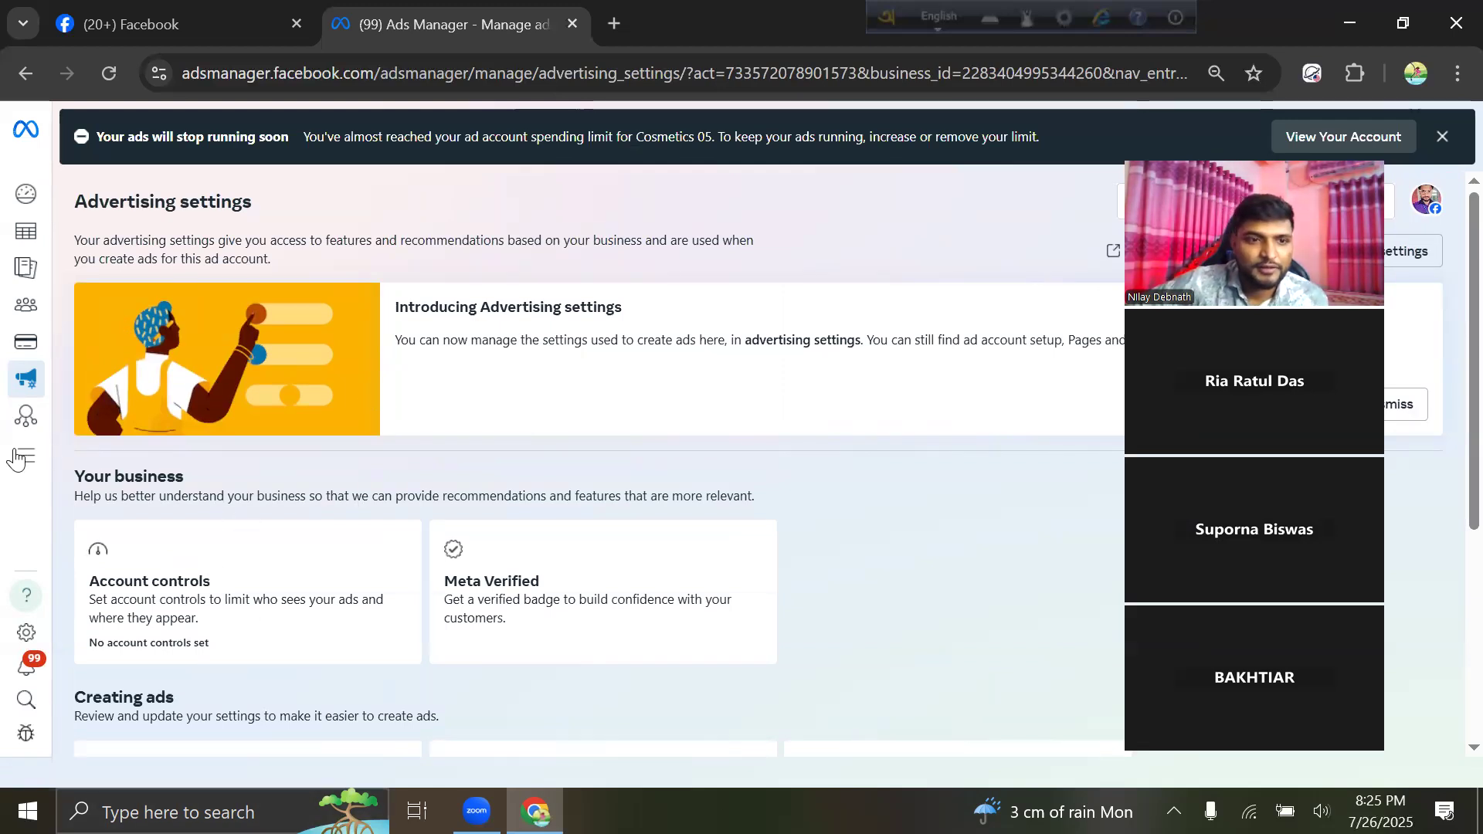
{"action": "left_click", "coordinate": [60, 425]}
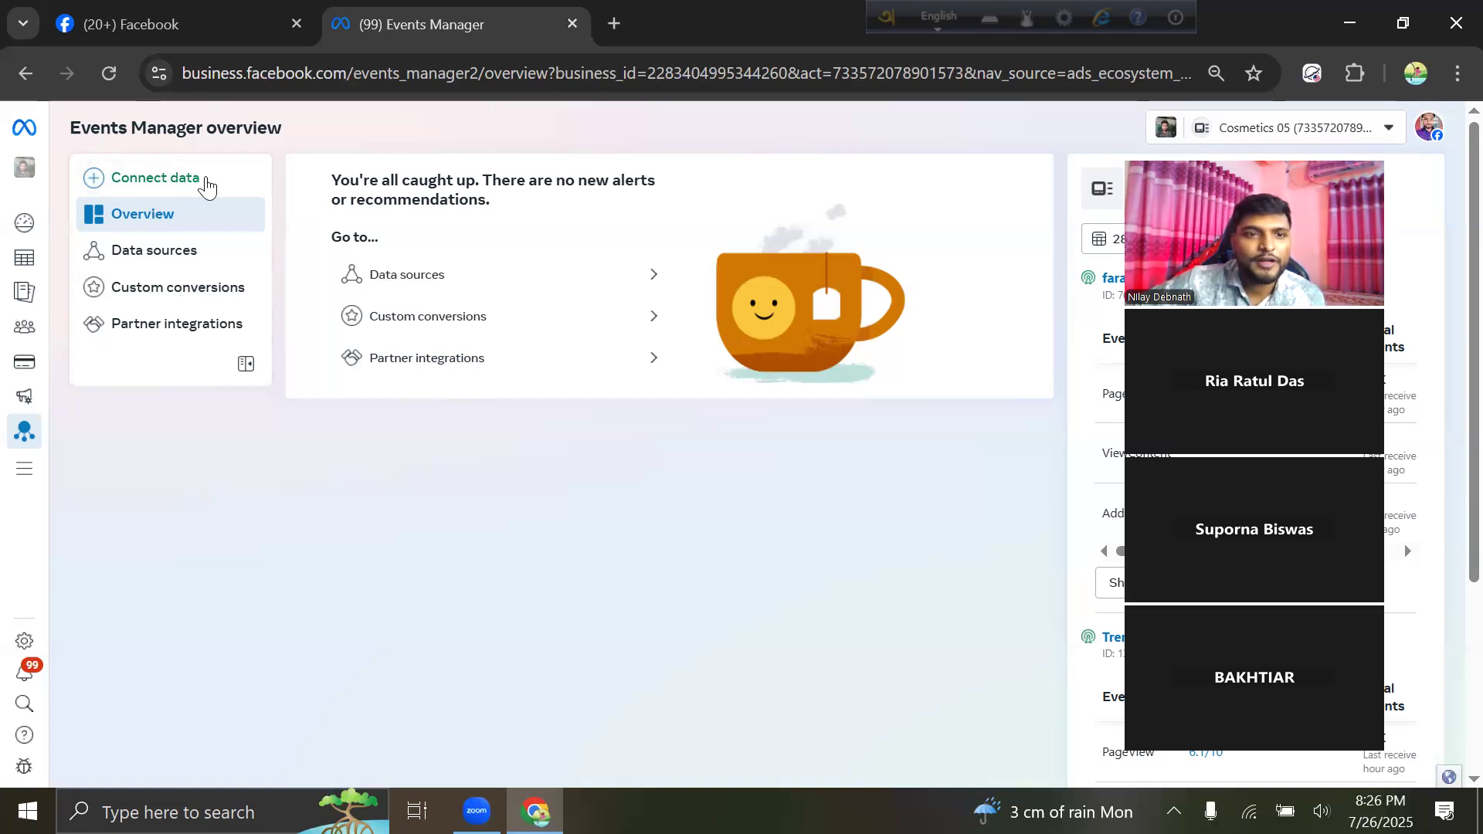
Step: Connect a Web data source, begin a new dataset, and focus its Name field
{"action": "left_click", "coordinate": [208, 184]}
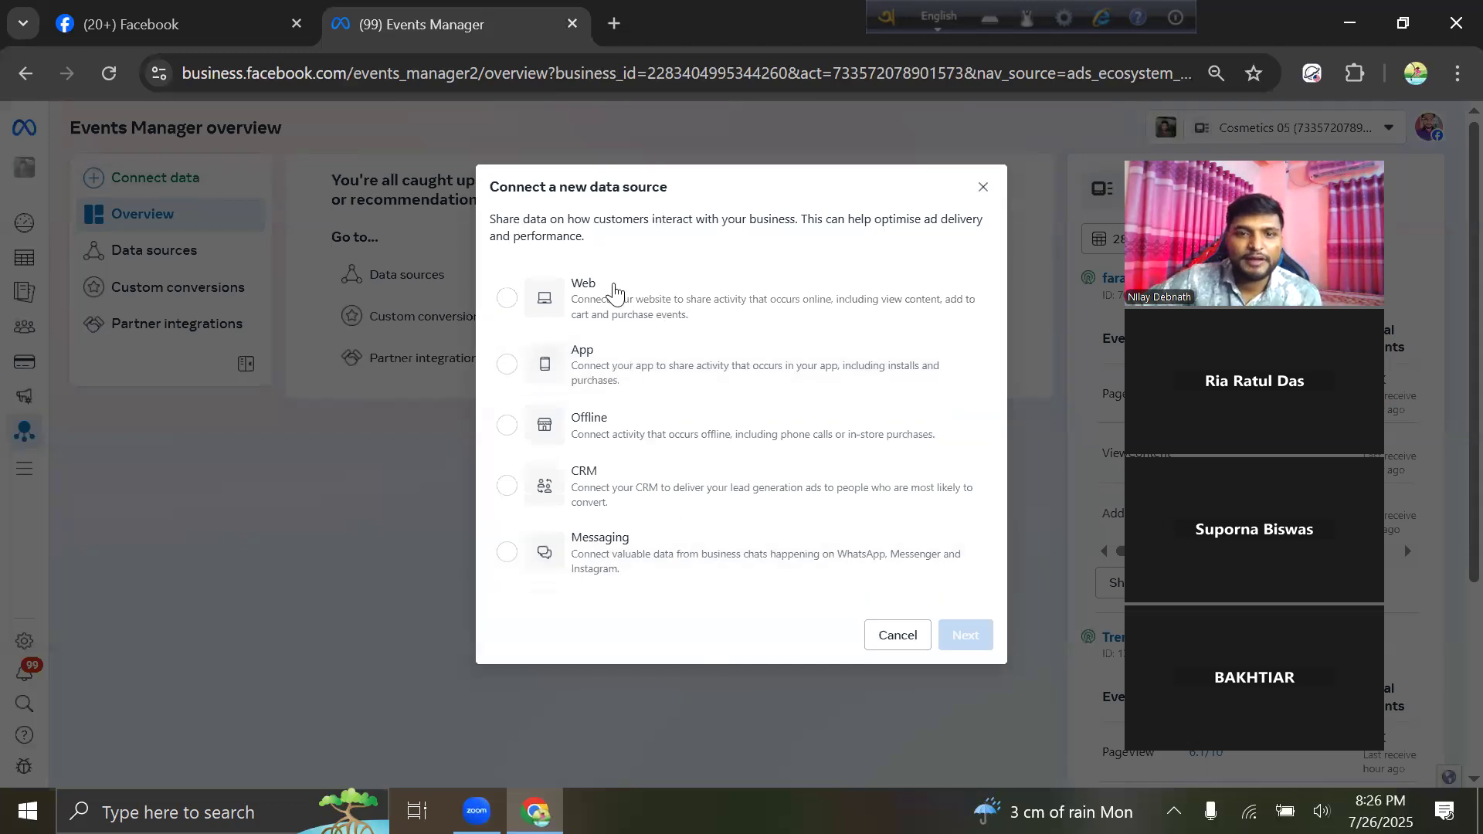
{"action": "left_click", "coordinate": [617, 298]}
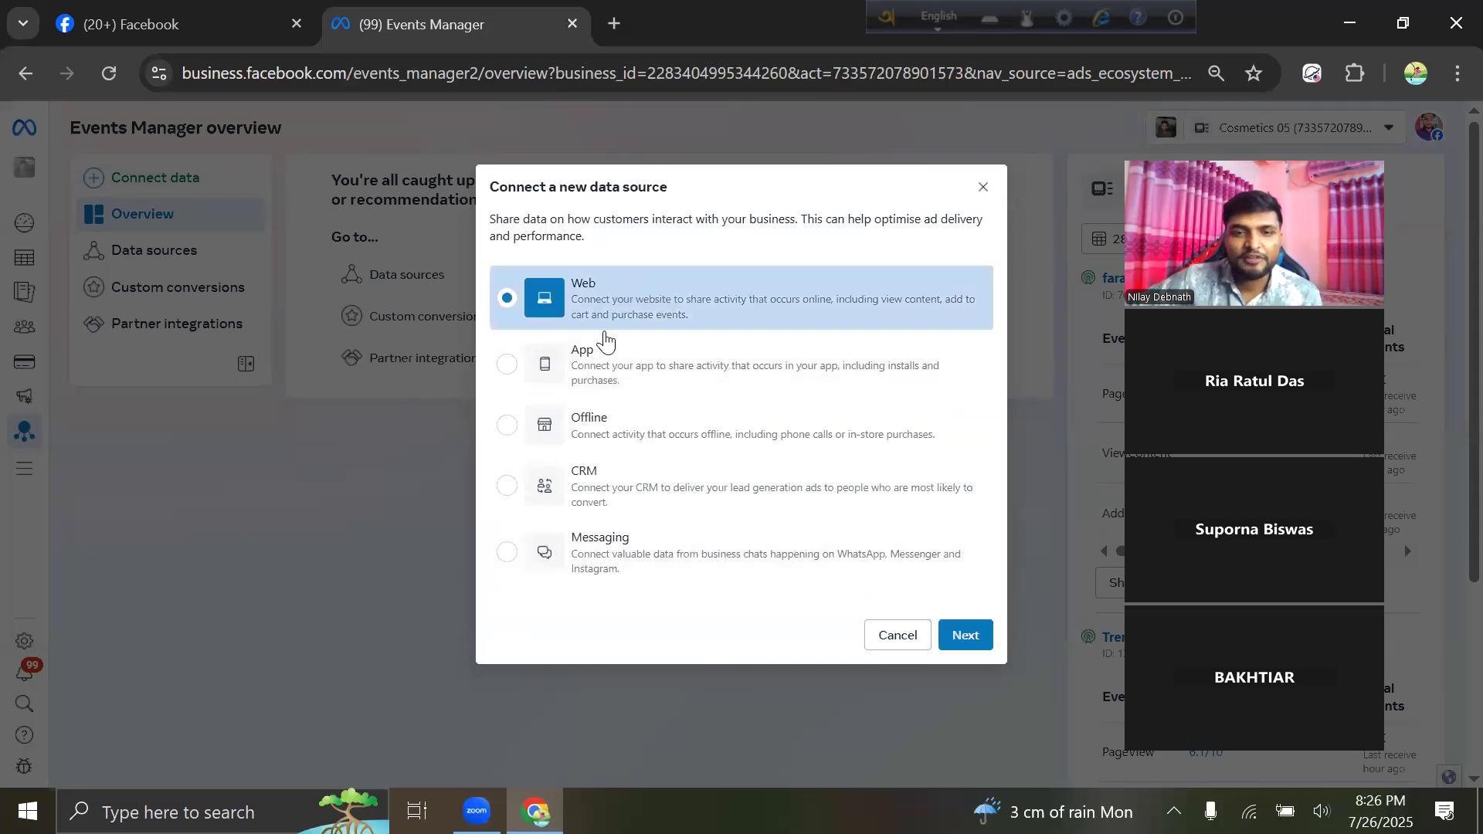
{"action": "left_click", "coordinate": [965, 637]}
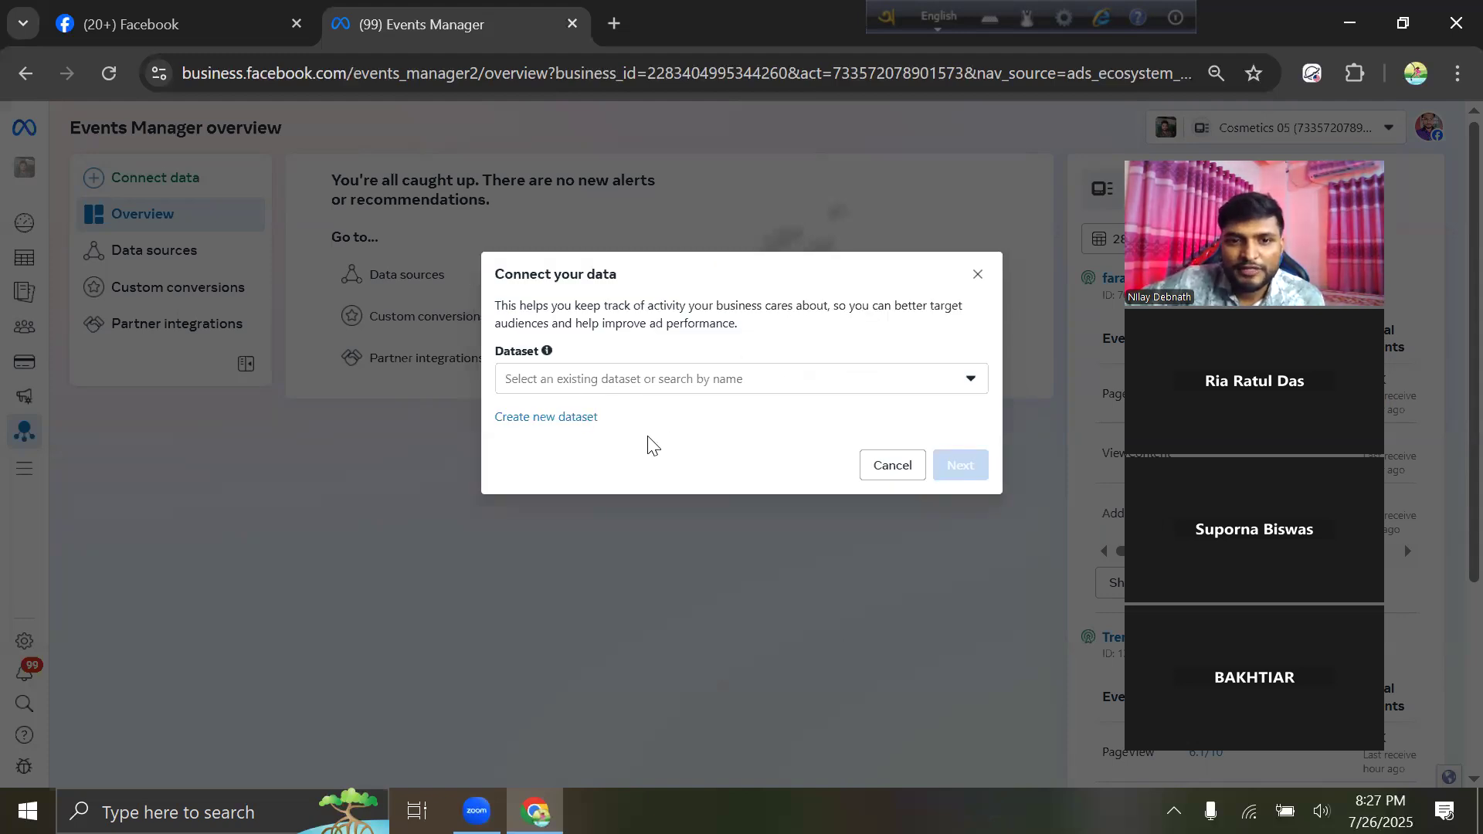
{"action": "left_click", "coordinate": [581, 421]}
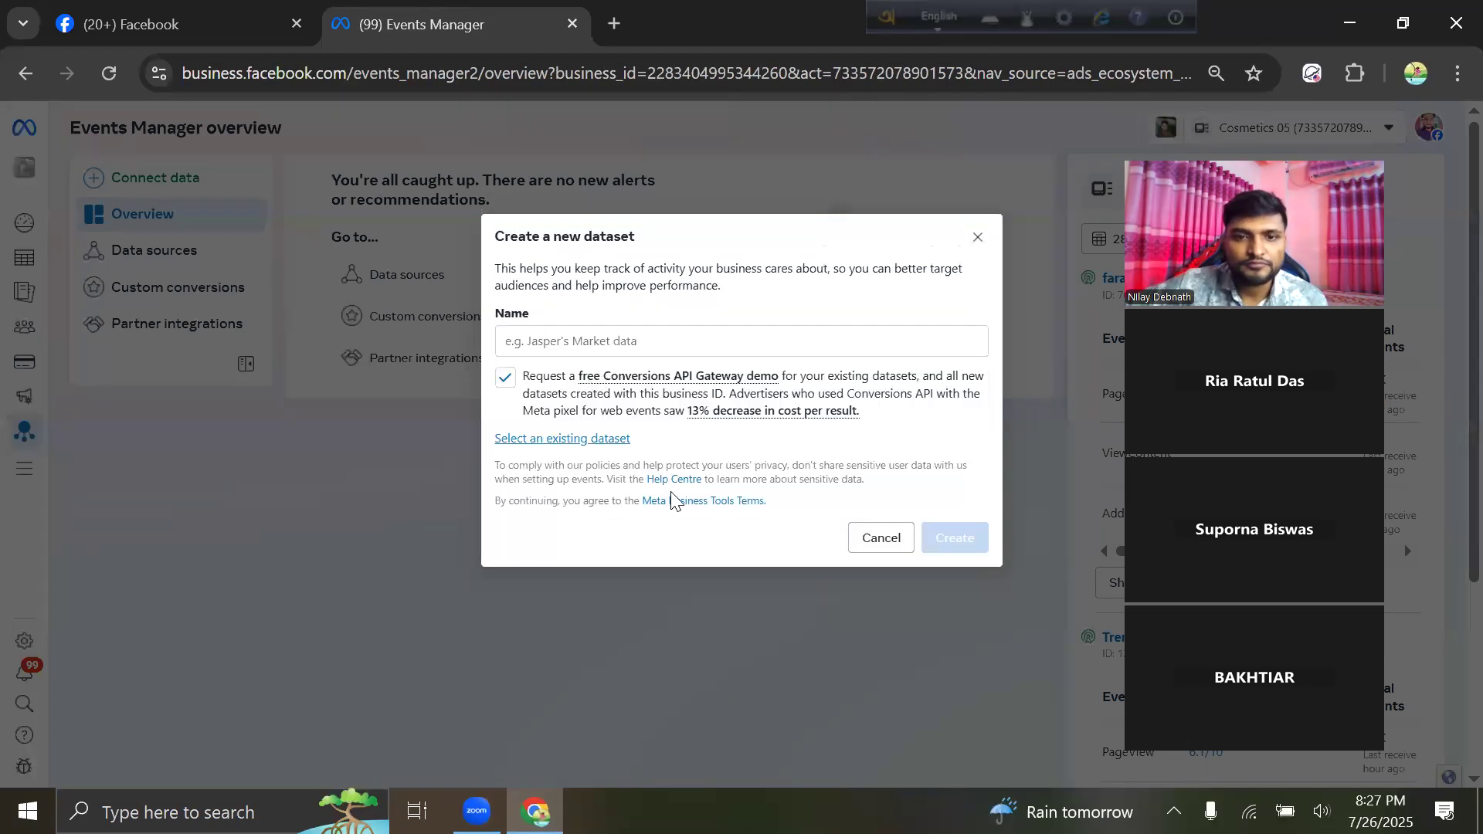
{"action": "left_click", "coordinate": [599, 347]}
Step: Open the Hair And There page from Your Pages and dismiss the Review changes notice
{"action": "left_click", "coordinate": [225, 23]}
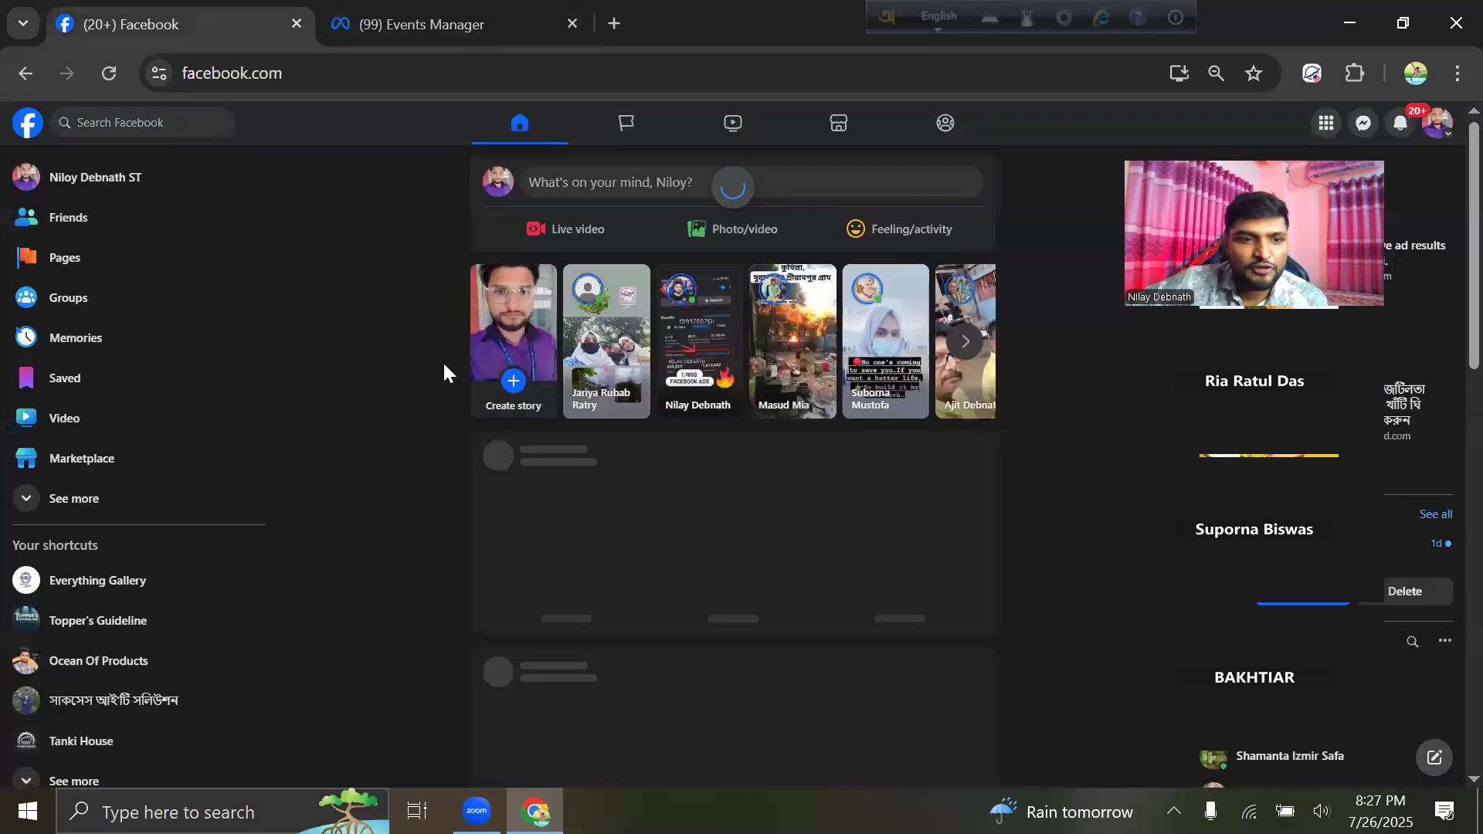
{"action": "left_click", "coordinate": [89, 254]}
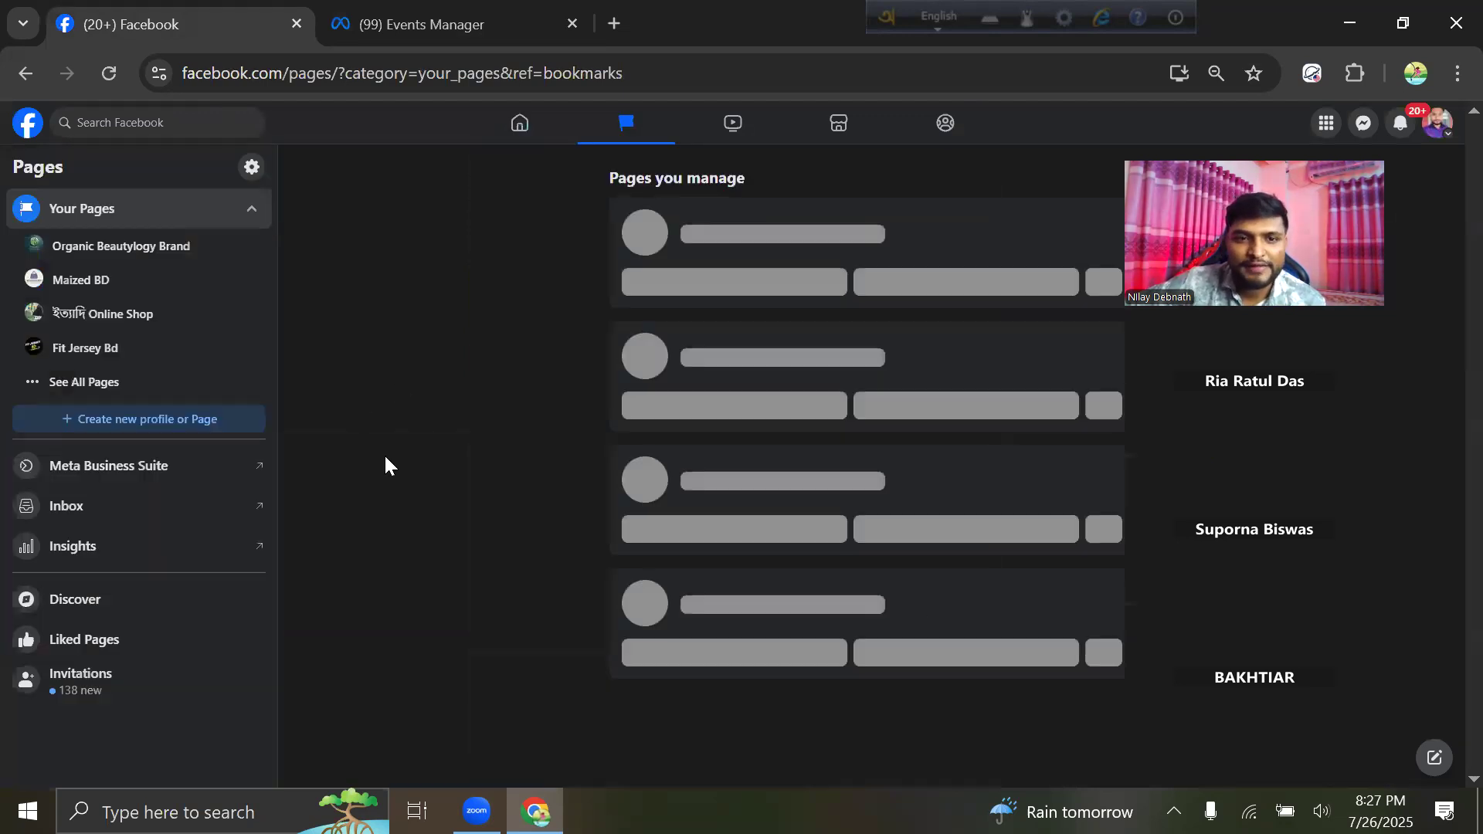
{"action": "scroll", "coordinate": [524, 366], "scroll_direction": "down", "scroll_amount": 3}
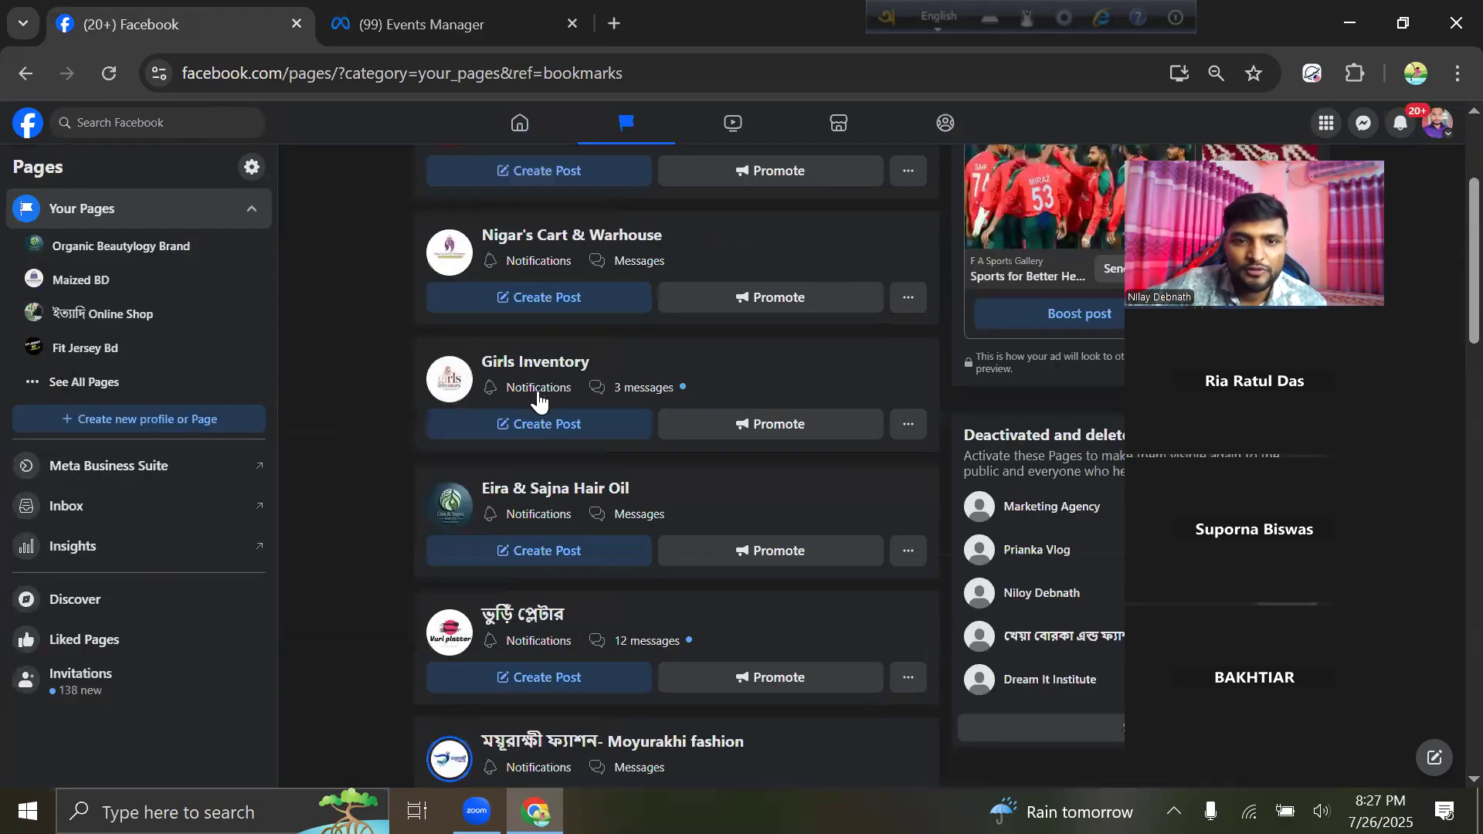
{"action": "scroll", "coordinate": [595, 570], "scroll_direction": "down", "scroll_amount": 15}
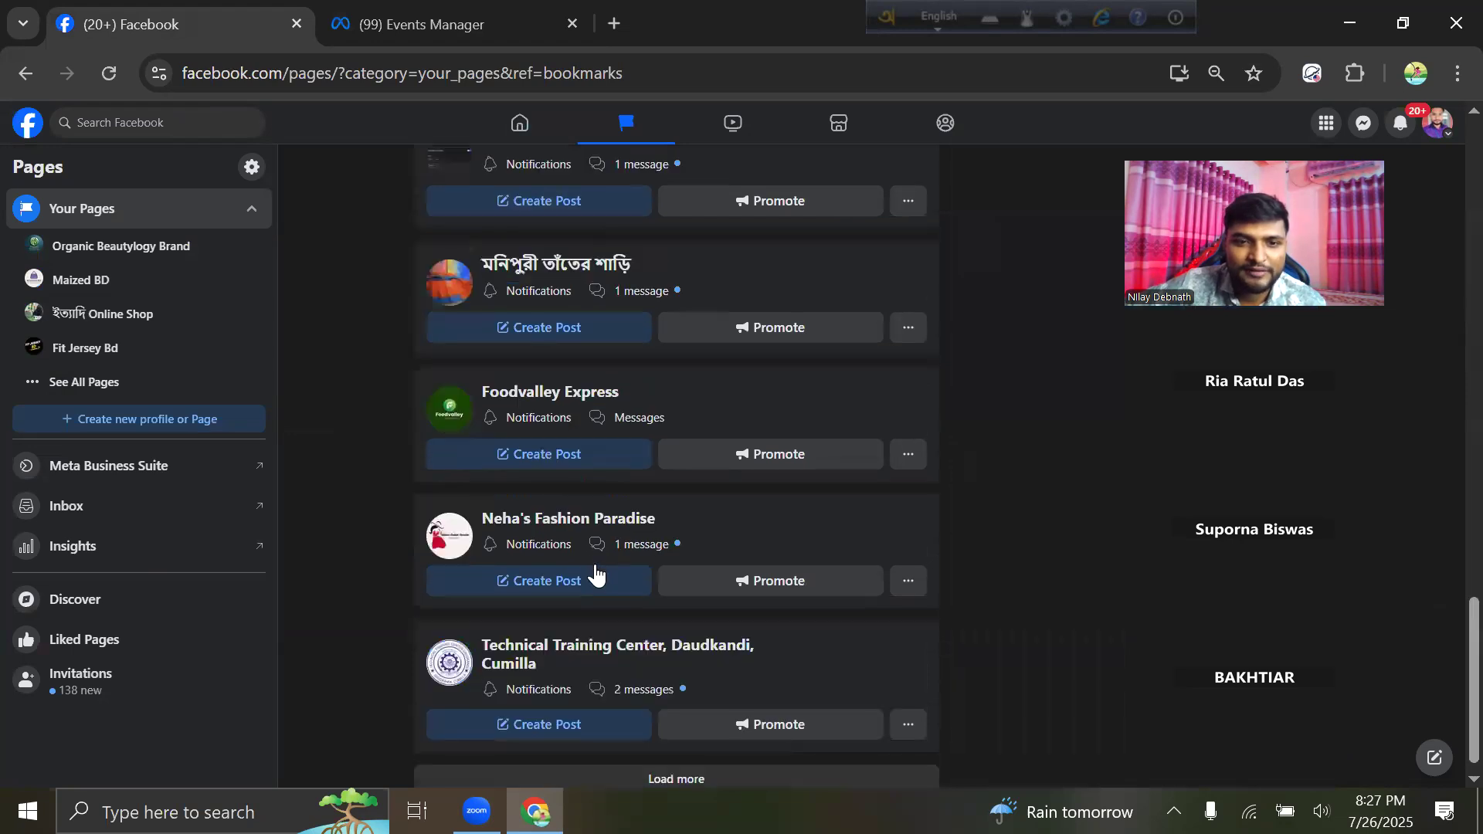
{"action": "scroll", "coordinate": [595, 572], "scroll_direction": "down", "scroll_amount": 1}
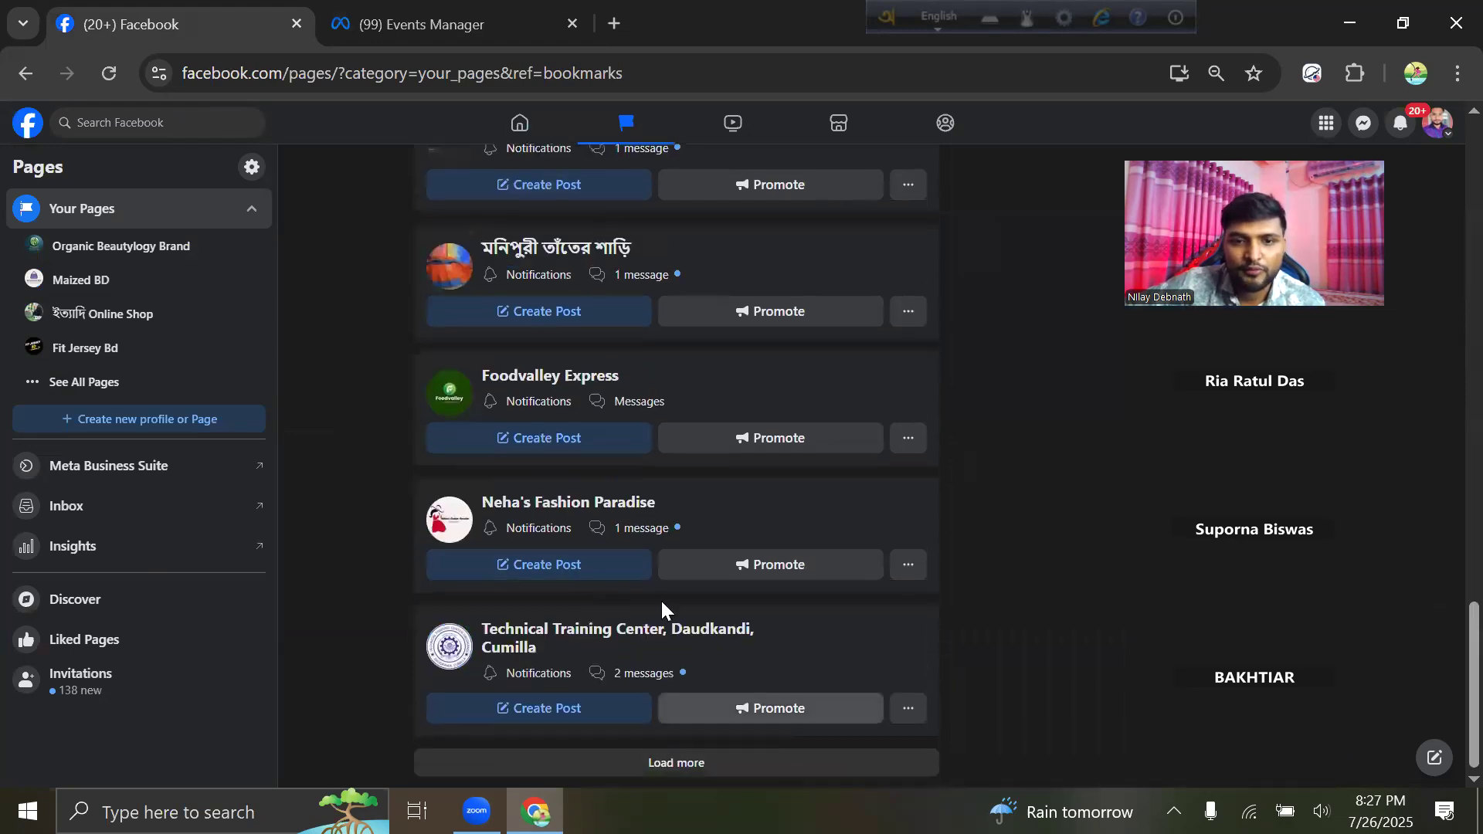
{"action": "scroll", "coordinate": [707, 539], "scroll_direction": "down", "scroll_amount": 2}
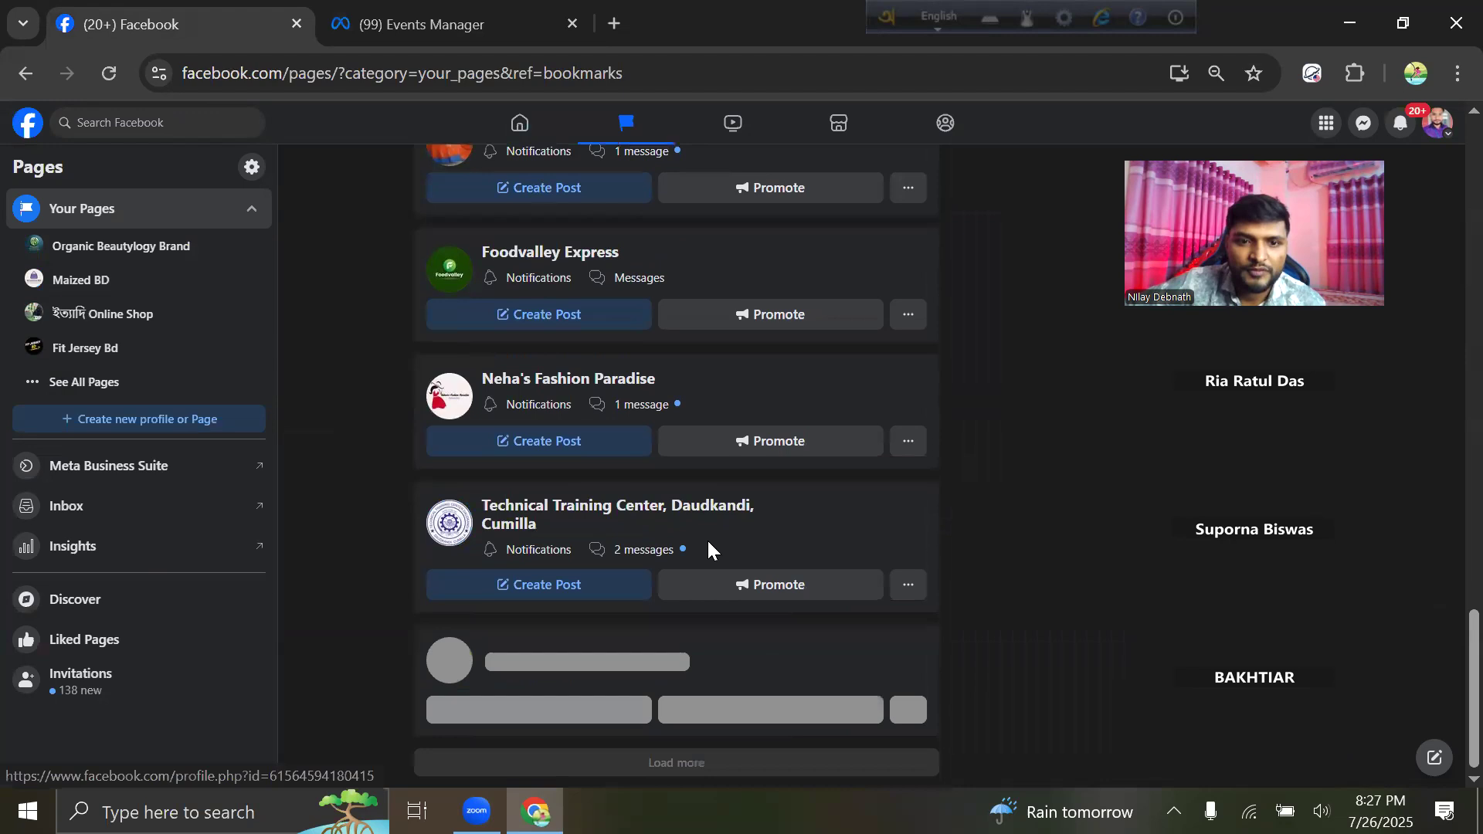
{"action": "scroll", "coordinate": [707, 539], "scroll_direction": "down", "scroll_amount": 5}
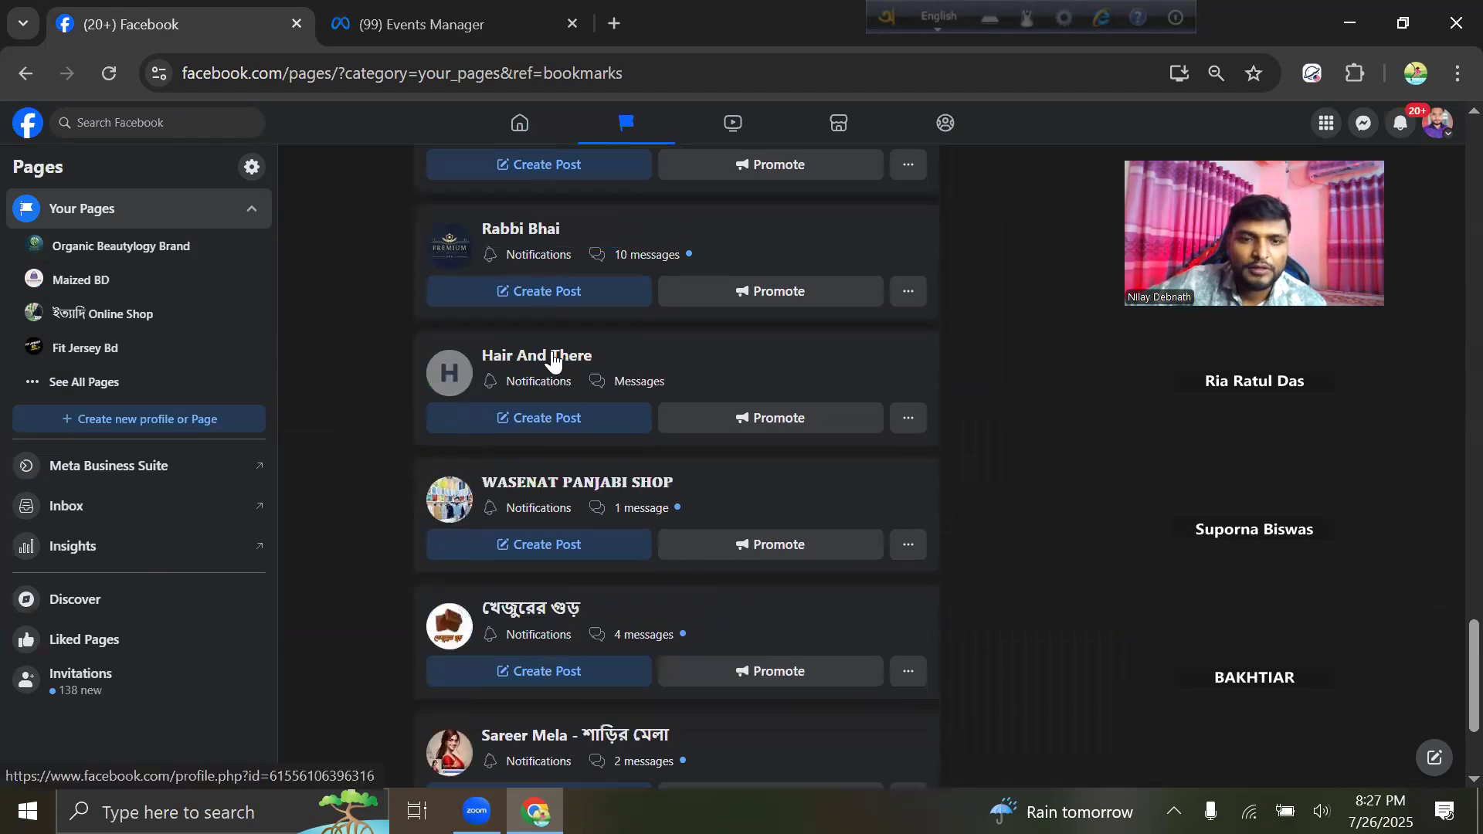
{"action": "left_click", "coordinate": [559, 366]}
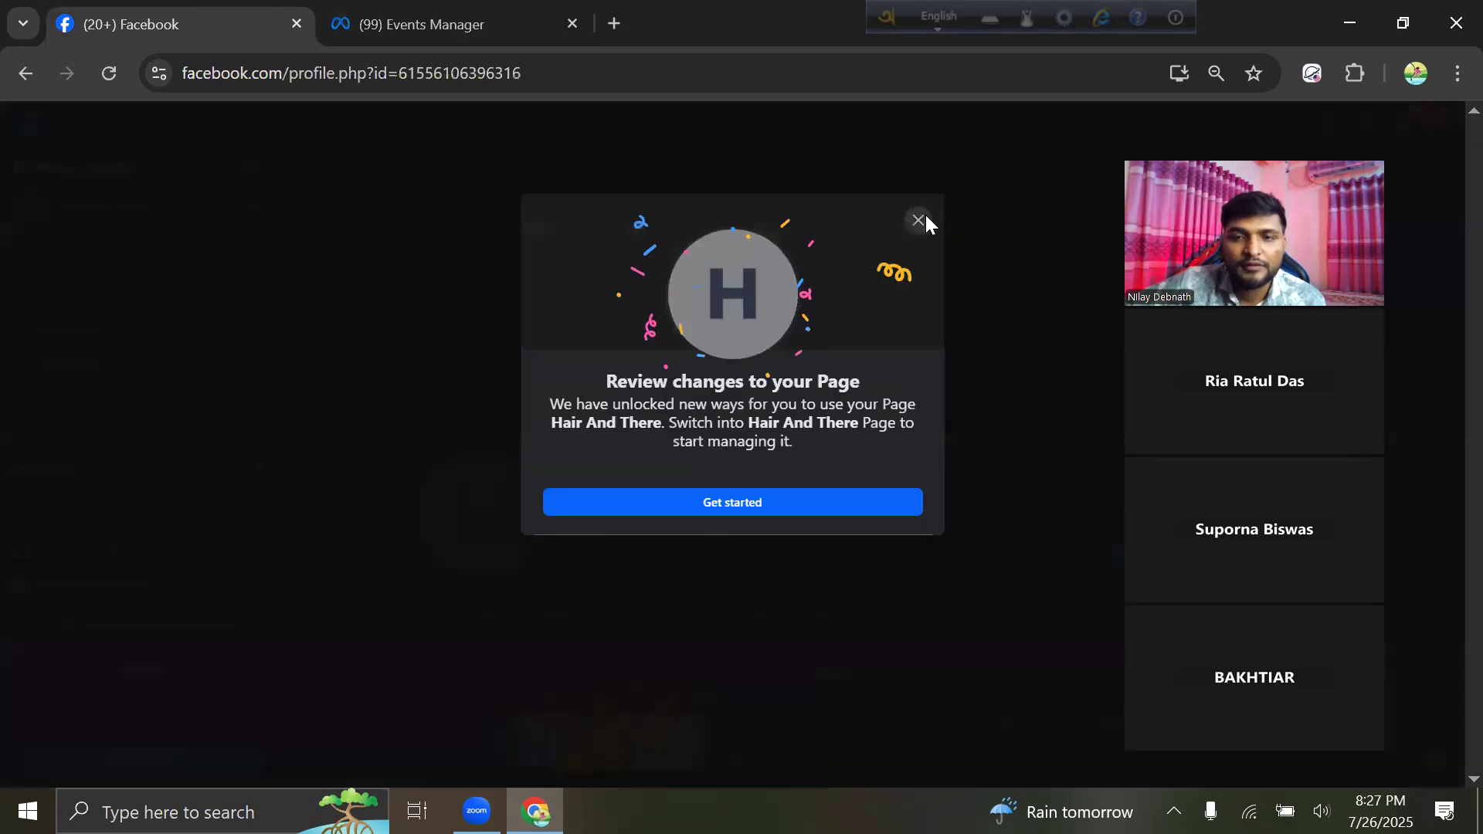
{"action": "left_click", "coordinate": [918, 221]}
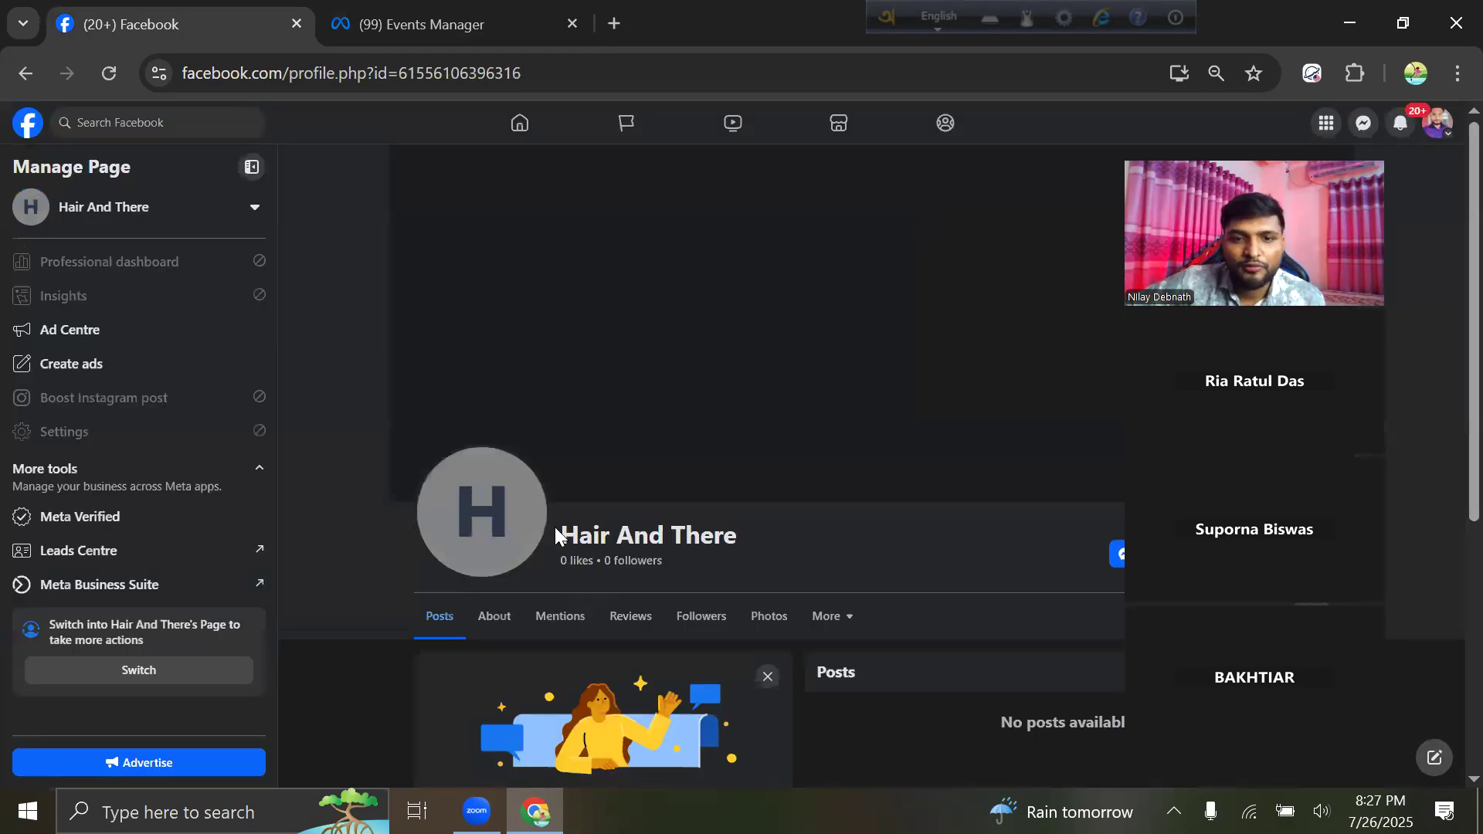
Step: Copy the page title 'Hair And There' and return to Events Manager
{"action": "left_click_drag", "start_coordinate": [556, 536], "coordinate": [735, 538]}
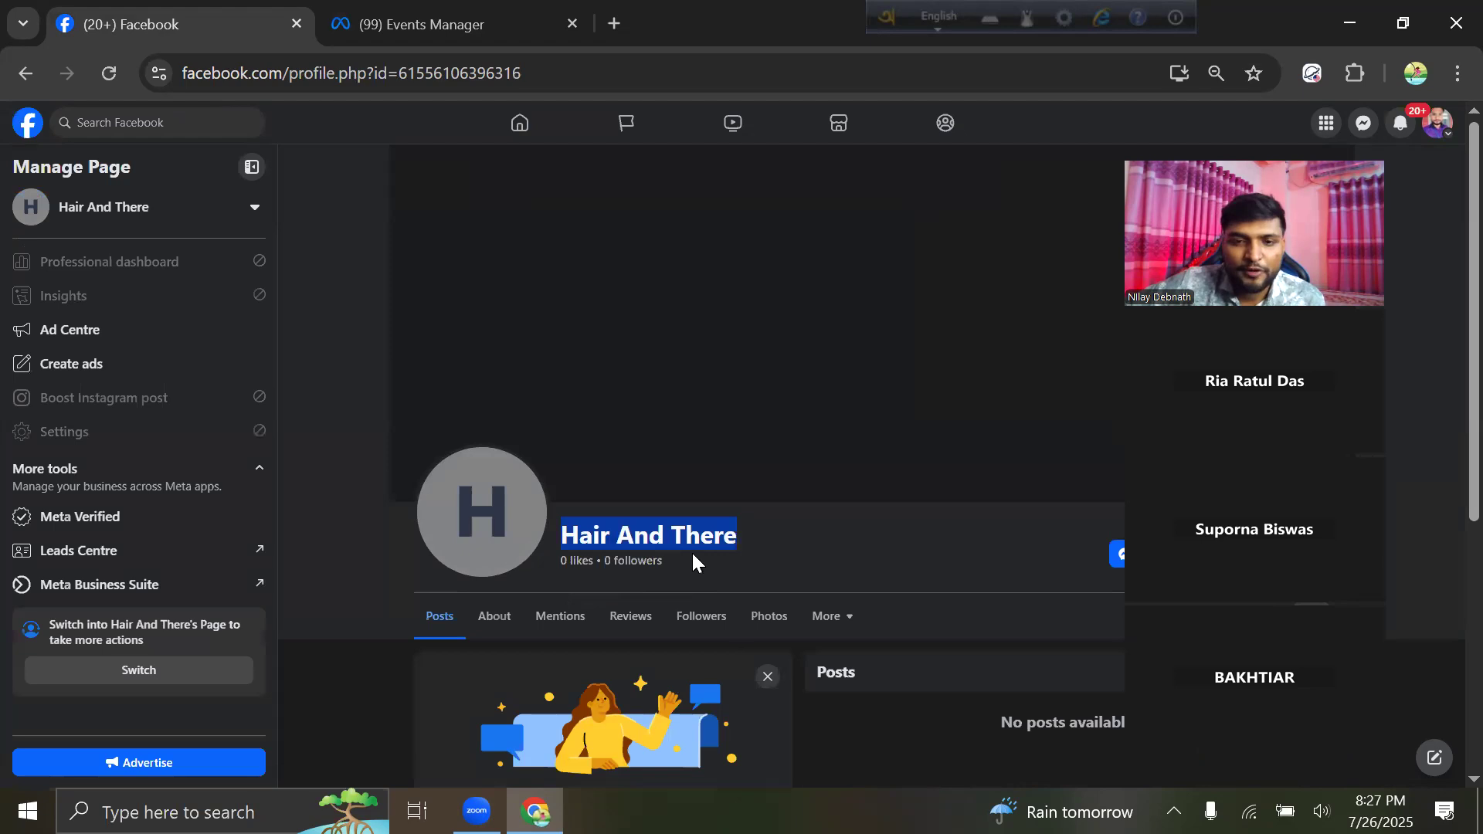
{"action": "right_click", "coordinate": [698, 538]}
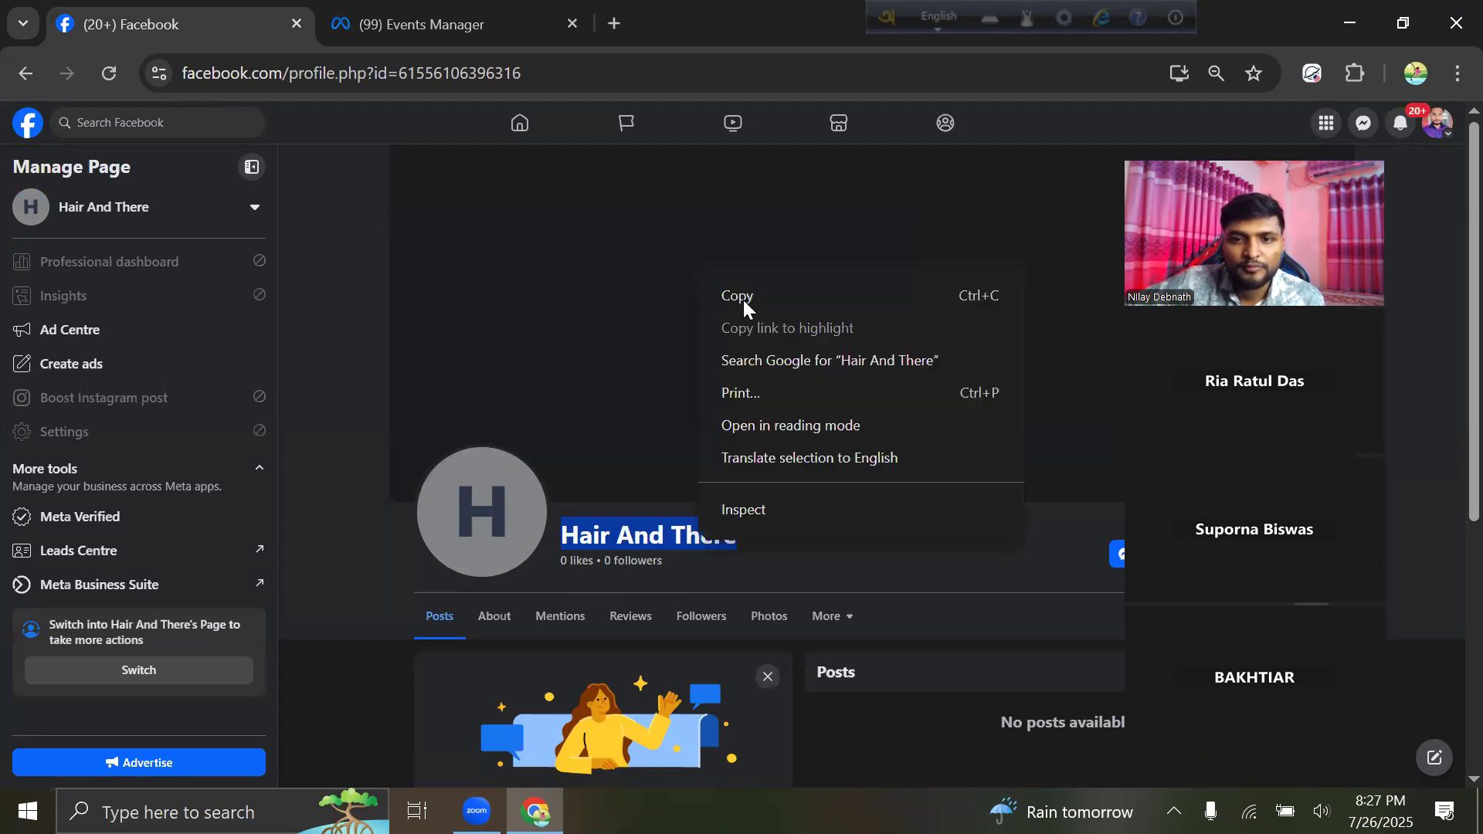
{"action": "left_click", "coordinate": [737, 297]}
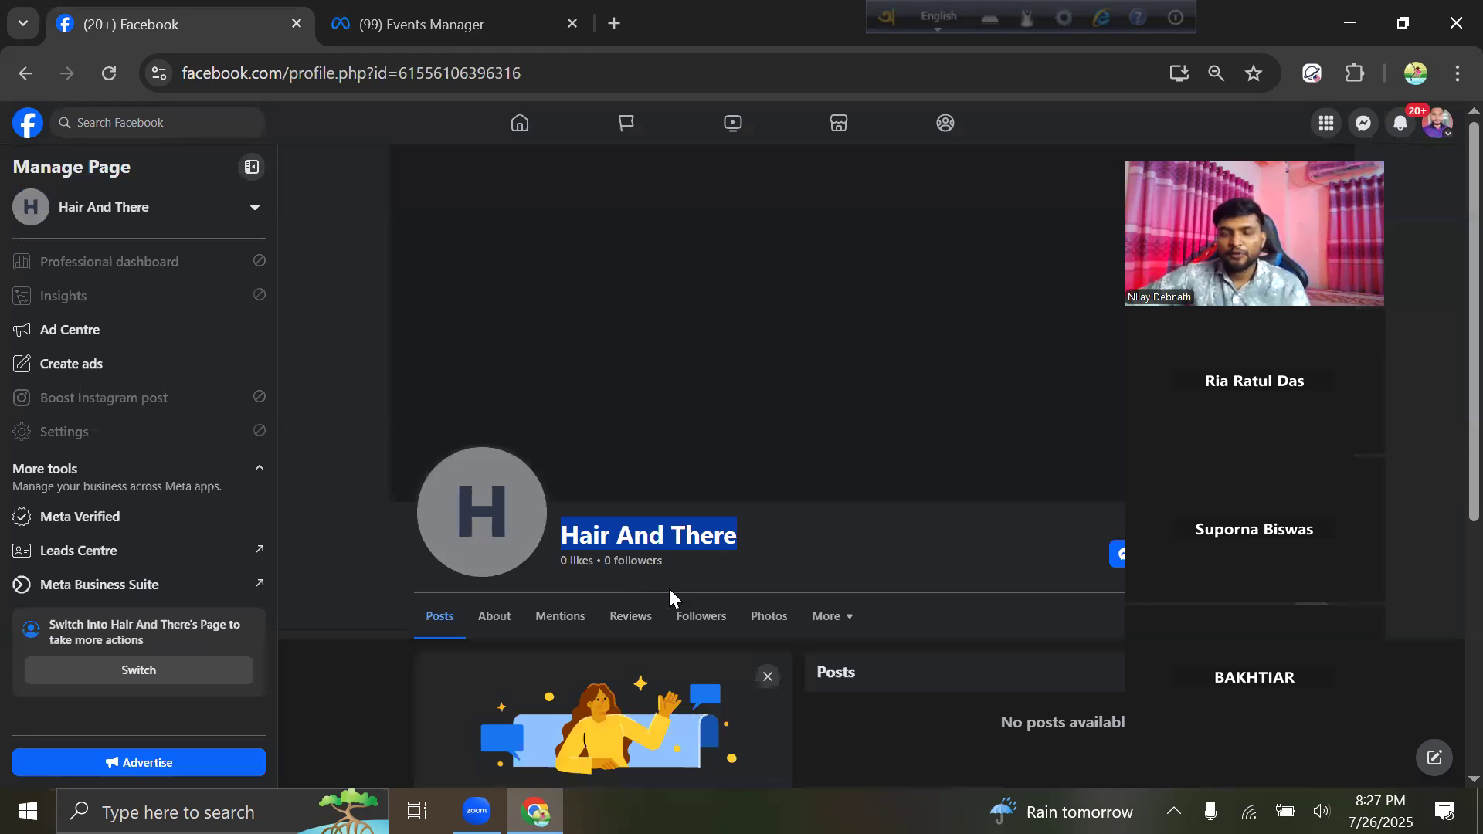
{"action": "left_click", "coordinate": [498, 23]}
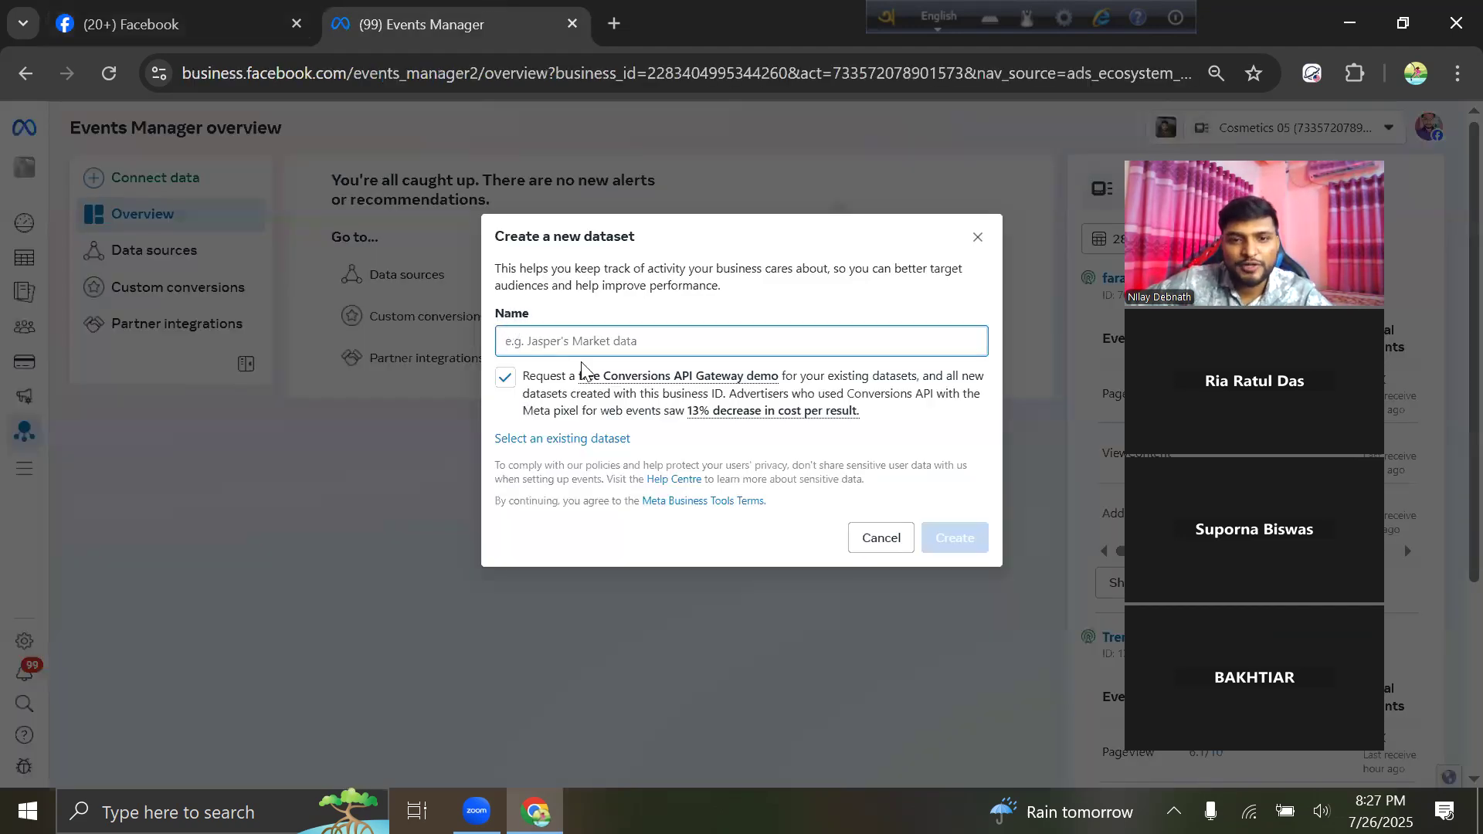
Step: Paste 'Hair And There' as the dataset name and create the dataset
{"action": "right_click", "coordinate": [540, 348]}
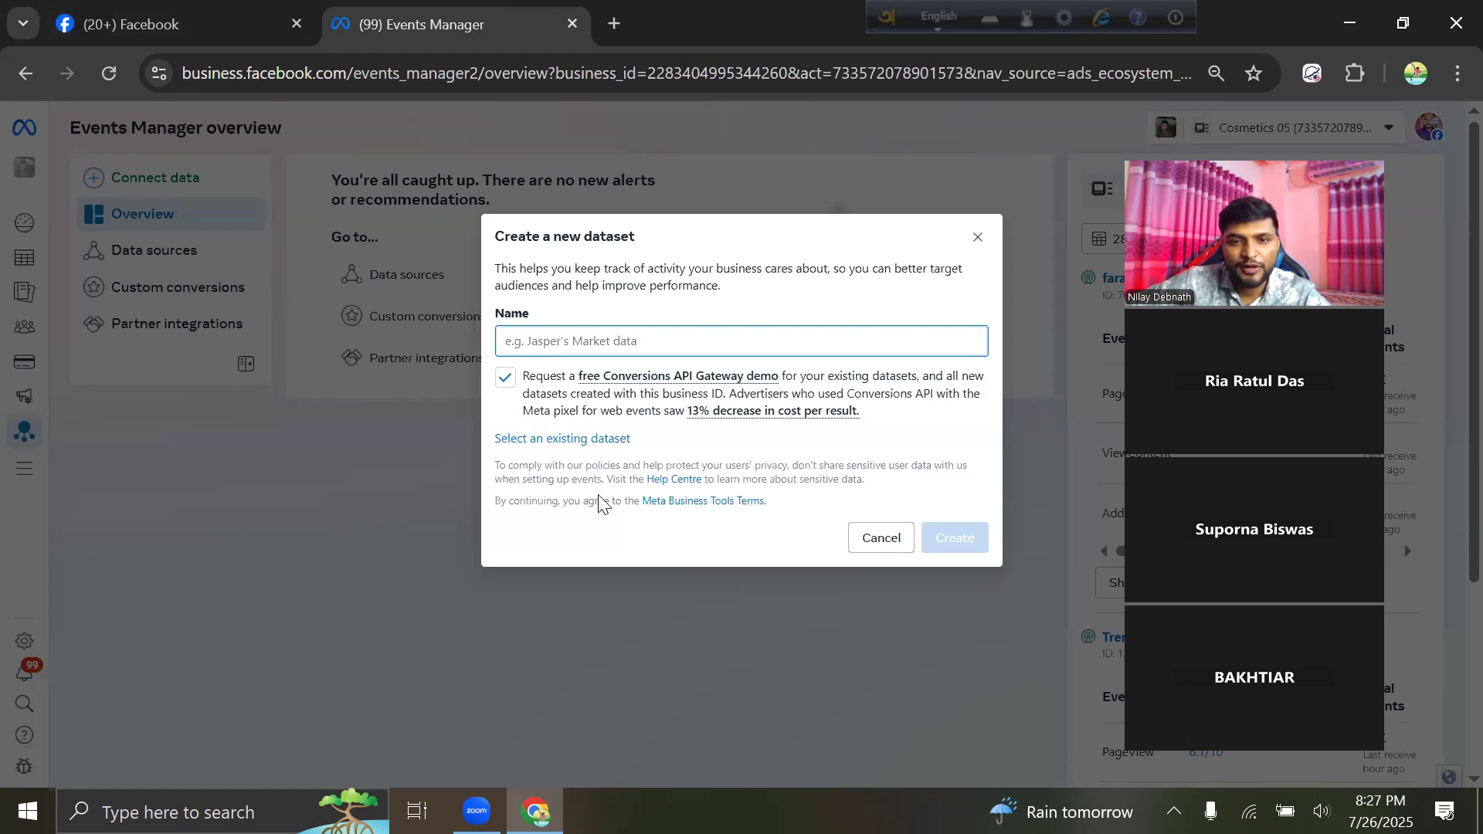
{"action": "left_click", "coordinate": [625, 525]}
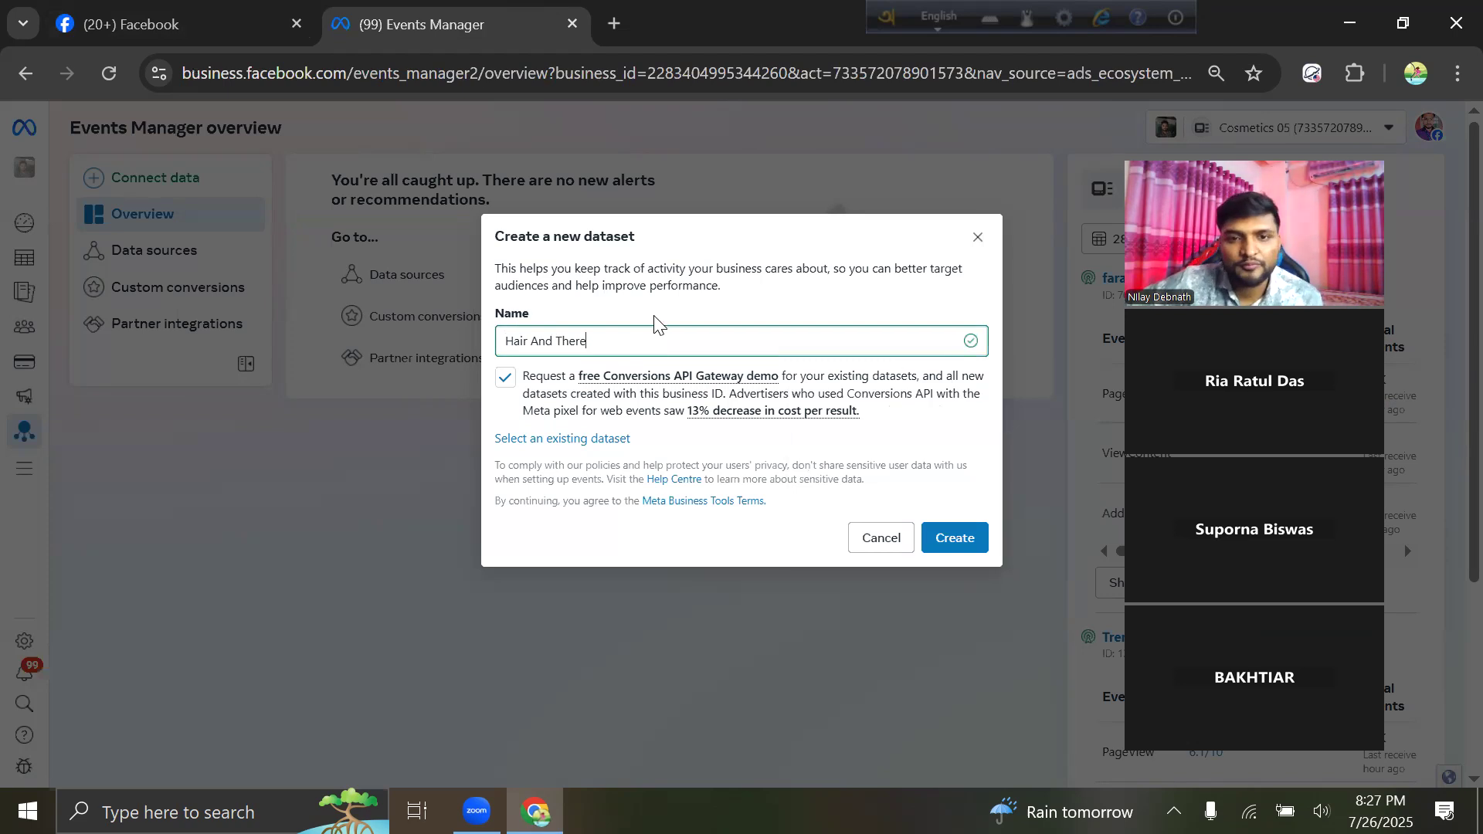
{"action": "left_click", "coordinate": [952, 538]}
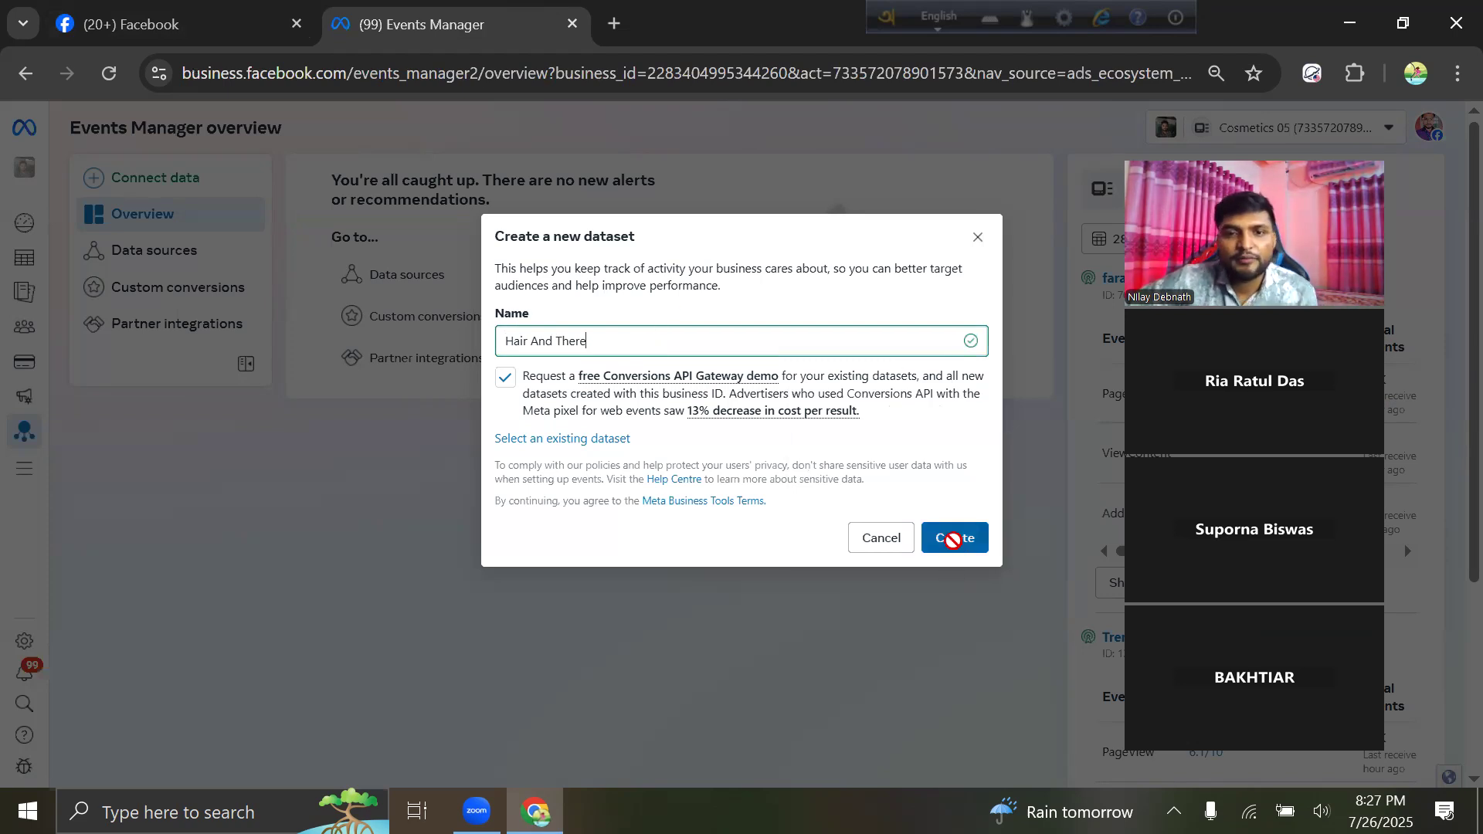
{"action": "left_click", "coordinate": [952, 538]}
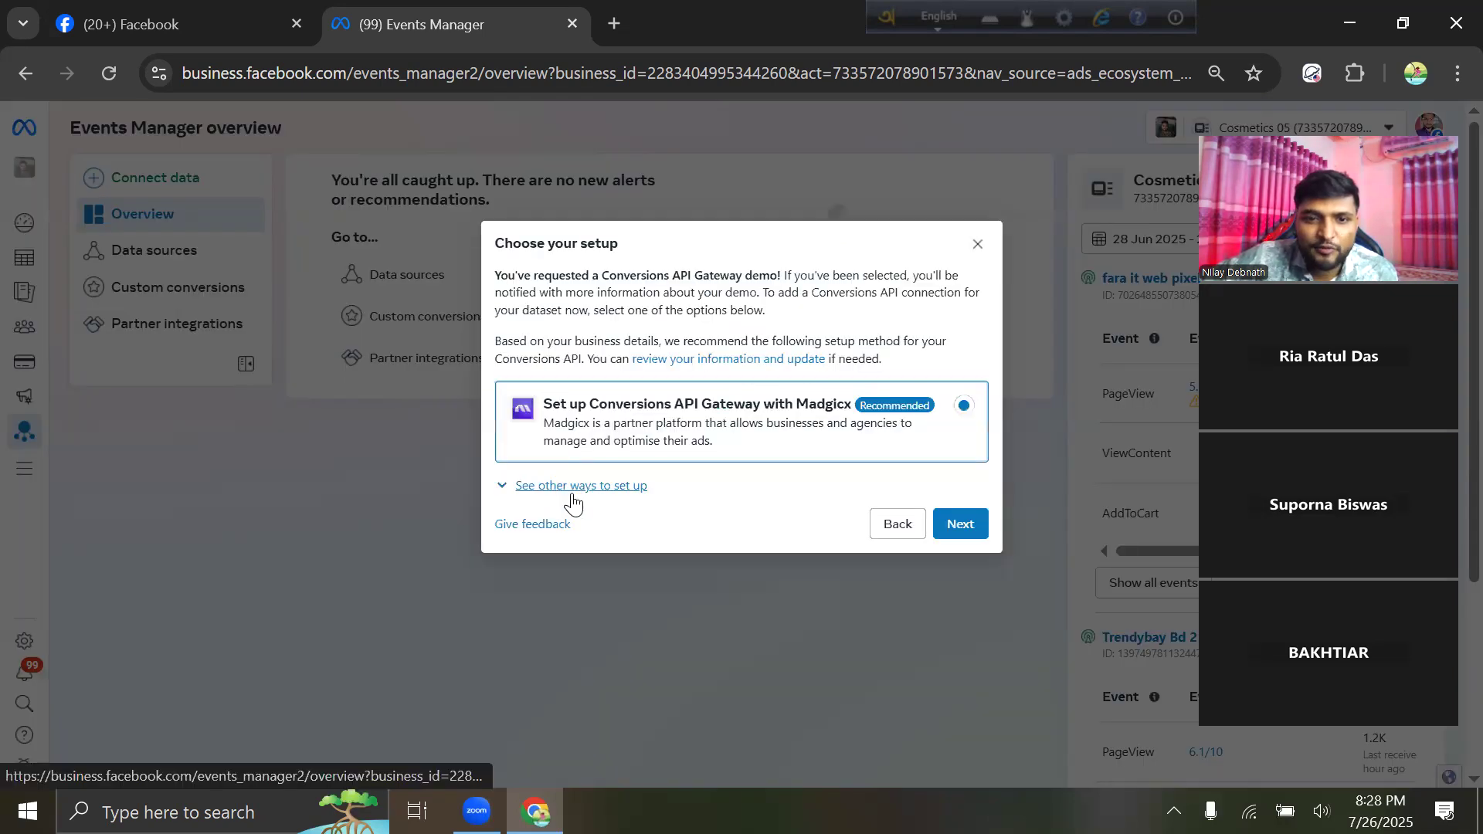
Step: Choose manual setup with the Meta pixel only and continue to the installation instructions
{"action": "left_click", "coordinate": [600, 486]}
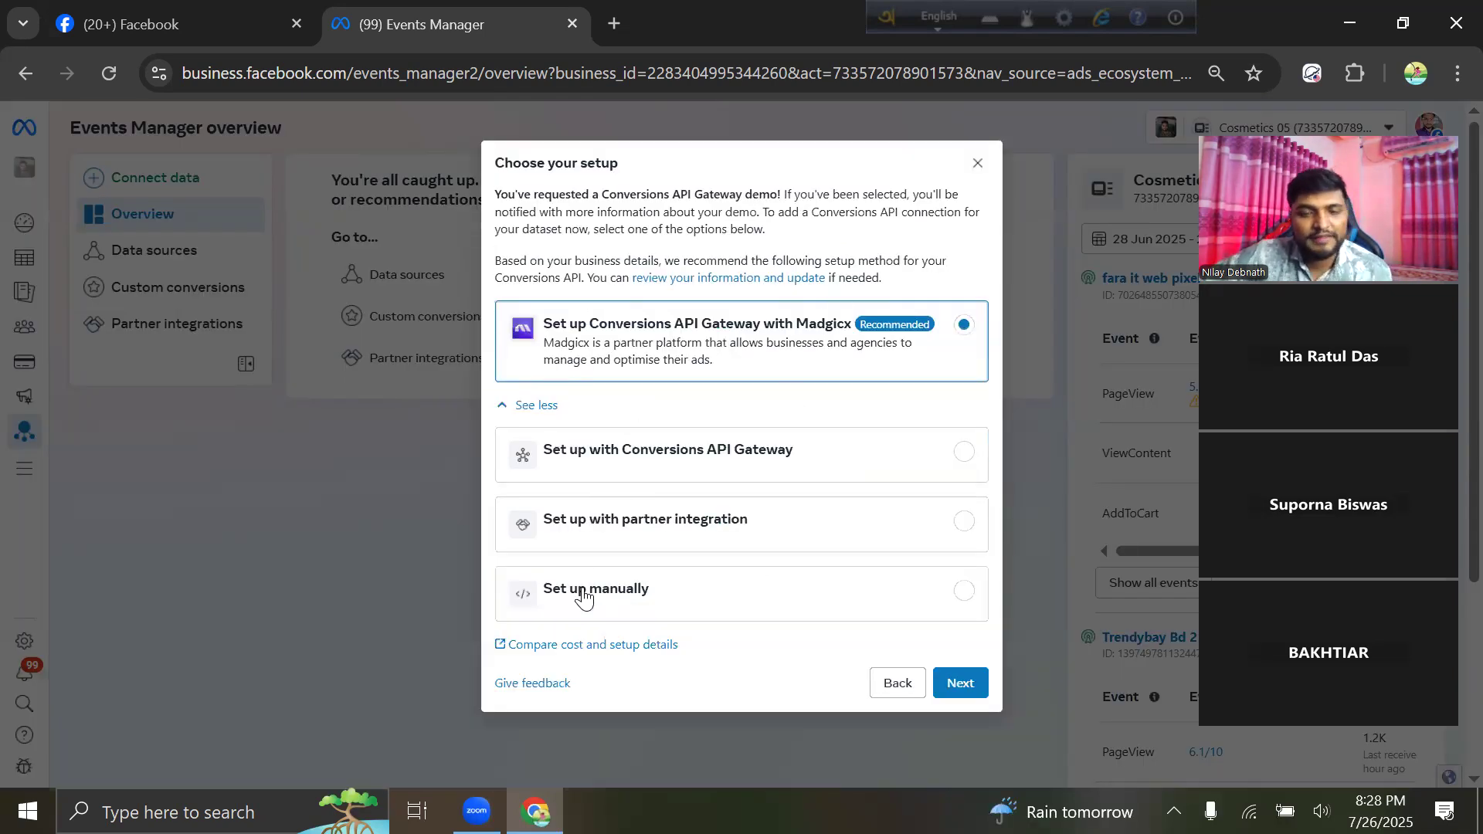
{"action": "left_click", "coordinate": [949, 610]}
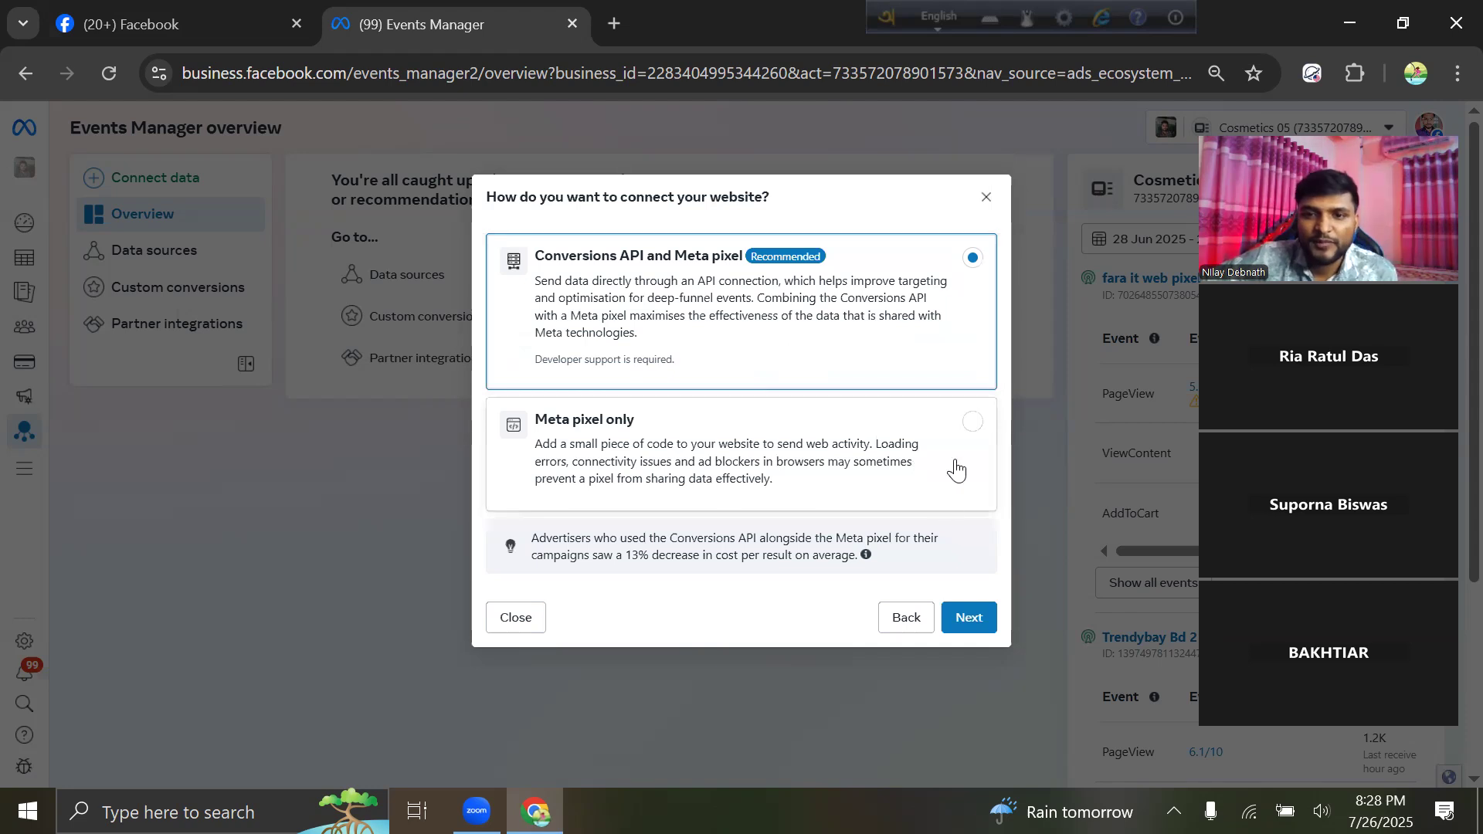
{"action": "left_click", "coordinate": [947, 498]}
{"action": "left_click", "coordinate": [965, 617]}
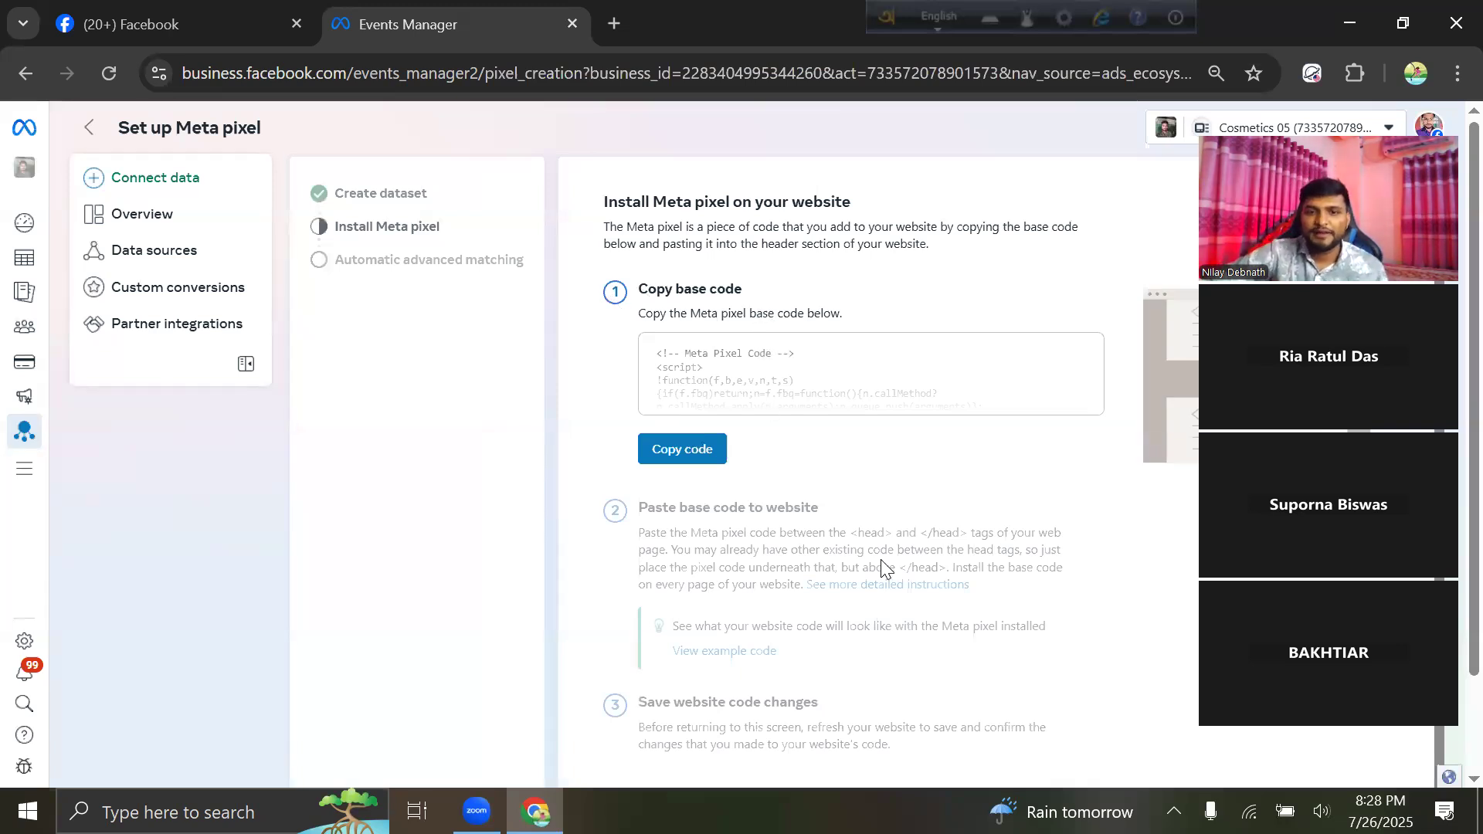
Step: Copy the pixel base code, turn on automatic advanced matching, and finish the setup
{"action": "left_click", "coordinate": [689, 458]}
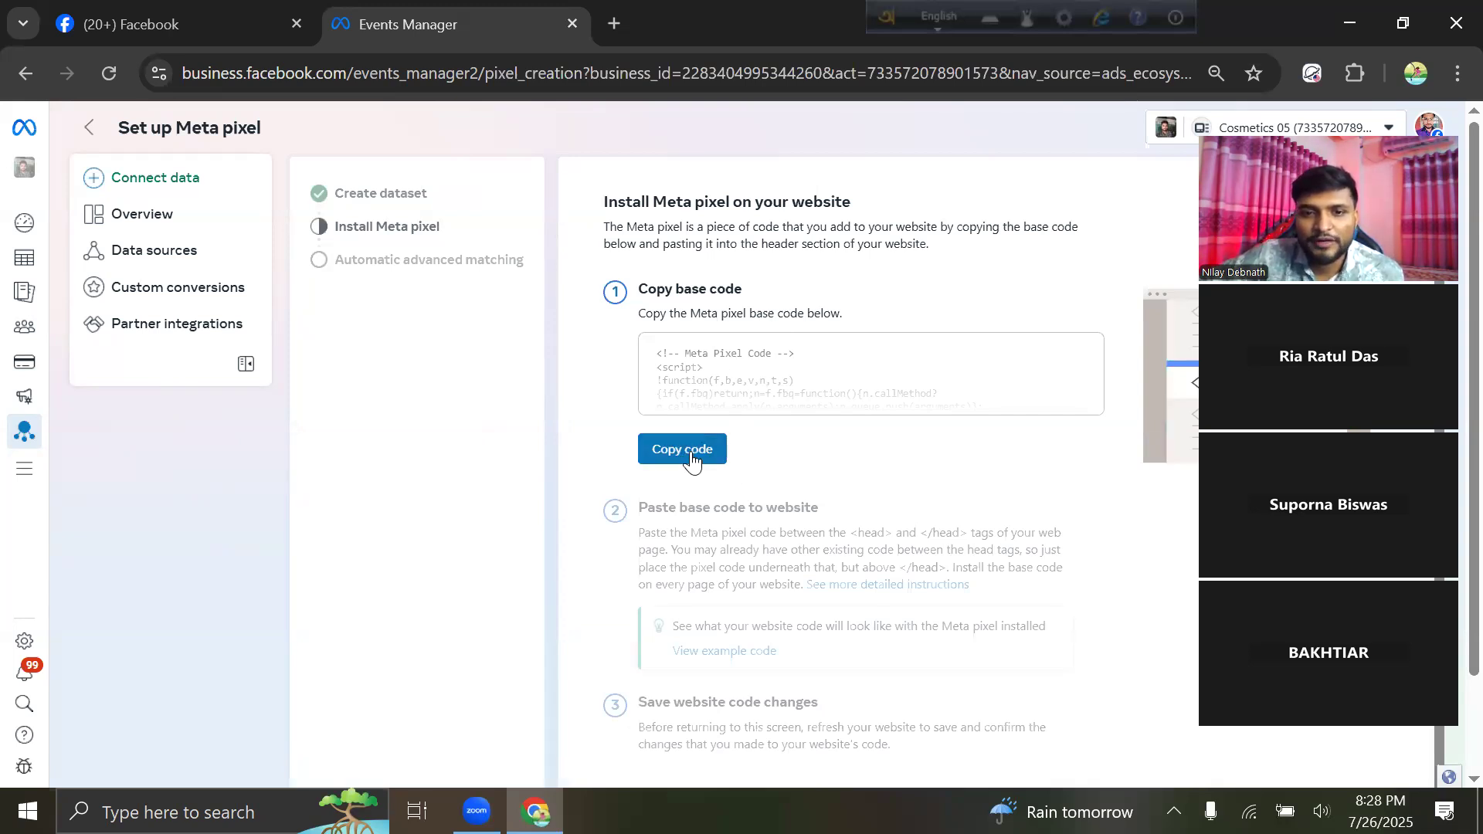
{"action": "left_click", "coordinate": [689, 455]}
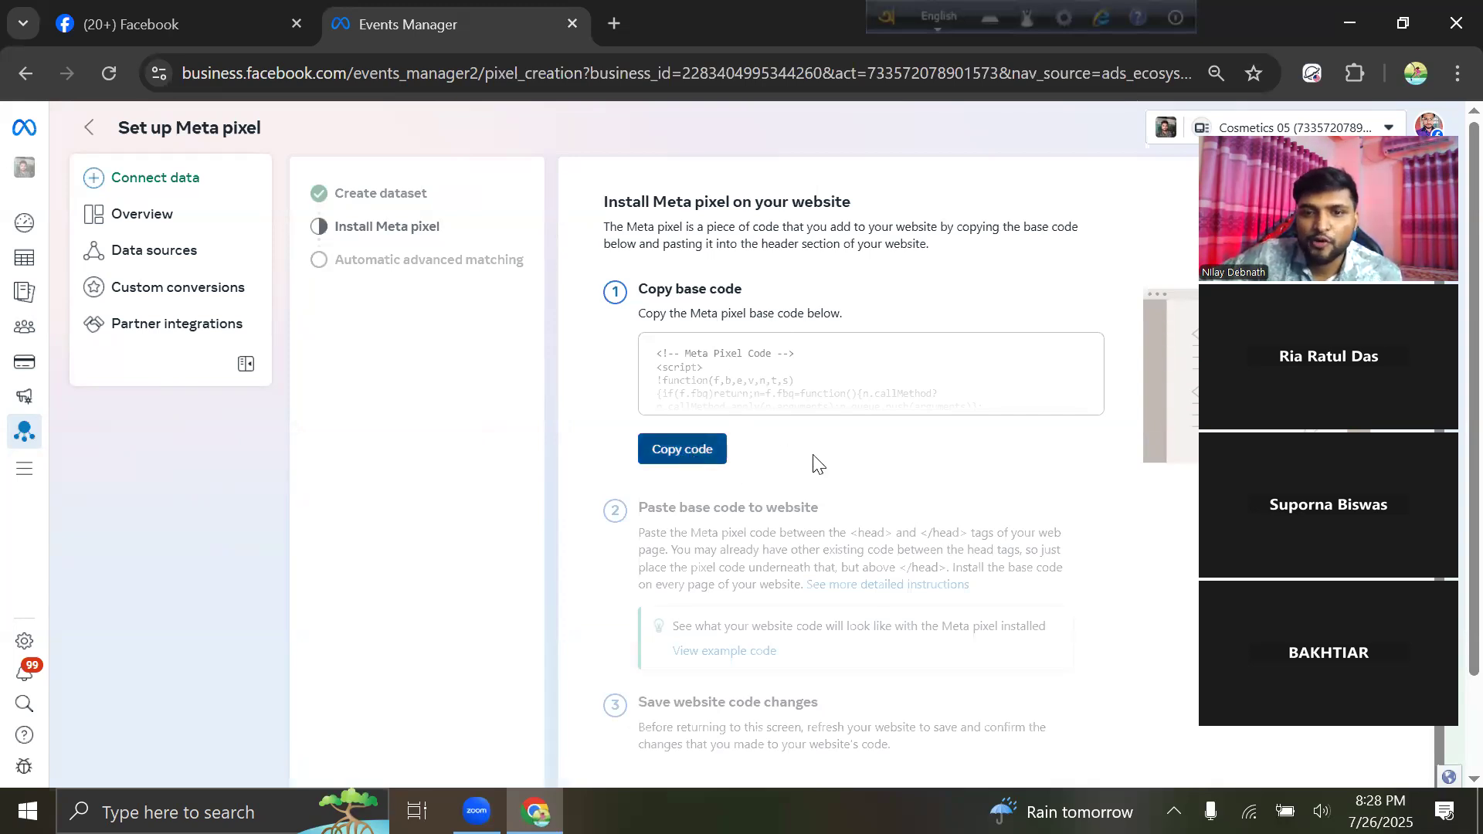
{"action": "left_click_drag", "start_coordinate": [1356, 116], "coordinate": [330, 54]}
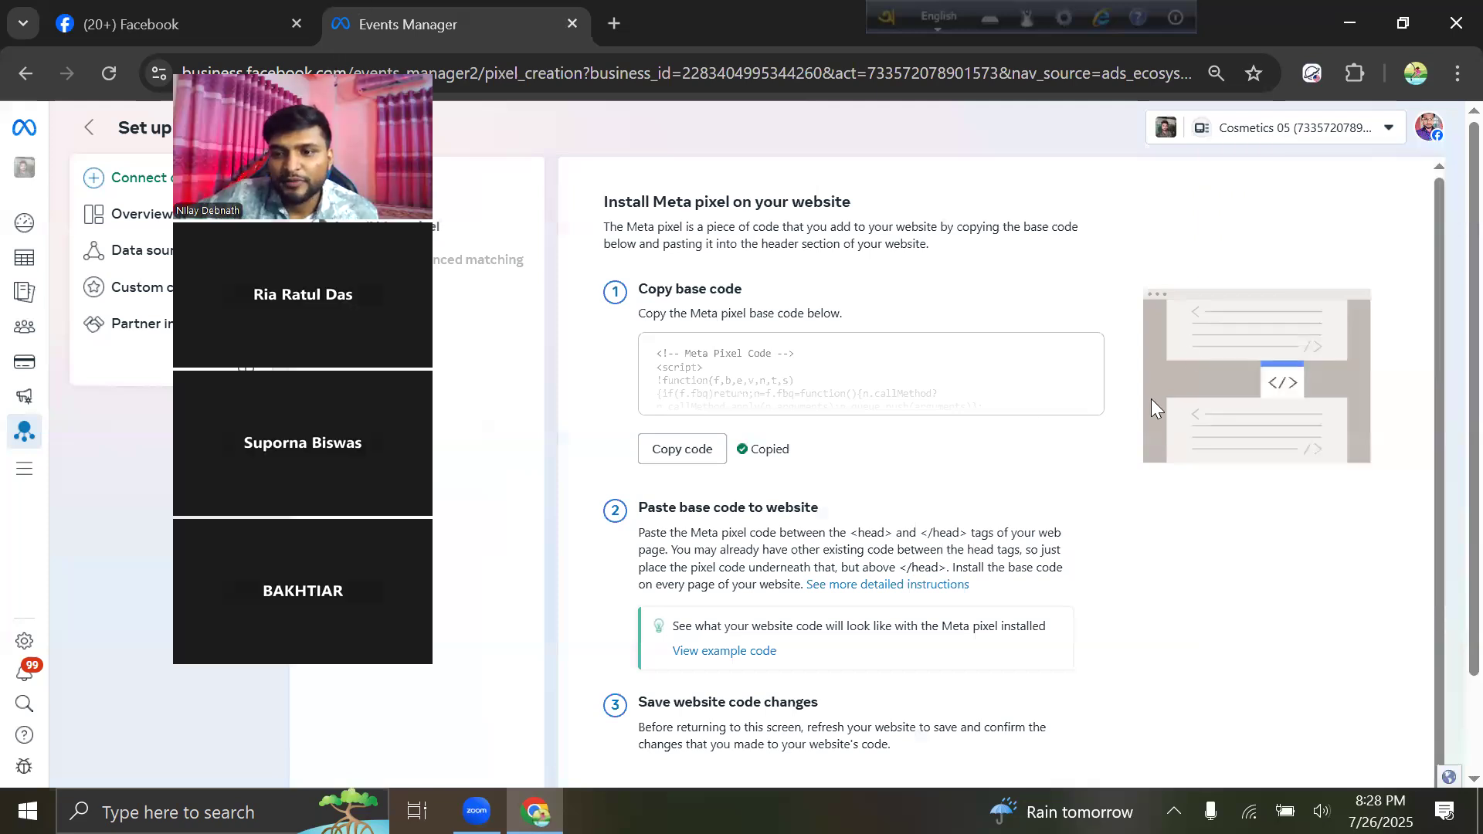
{"action": "scroll", "coordinate": [1394, 764], "scroll_direction": "down", "scroll_amount": 2}
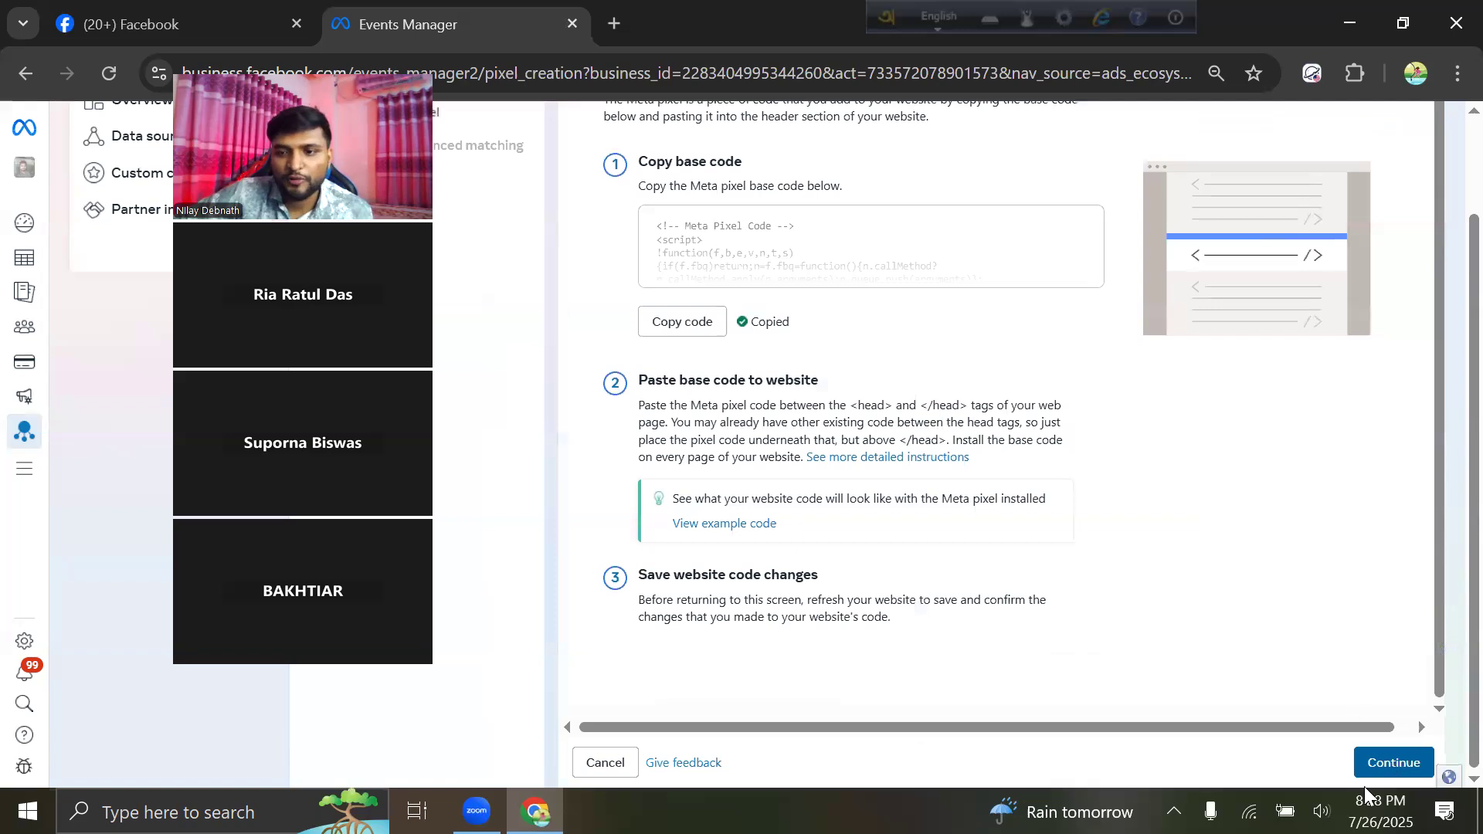
{"action": "left_click", "coordinate": [1405, 763]}
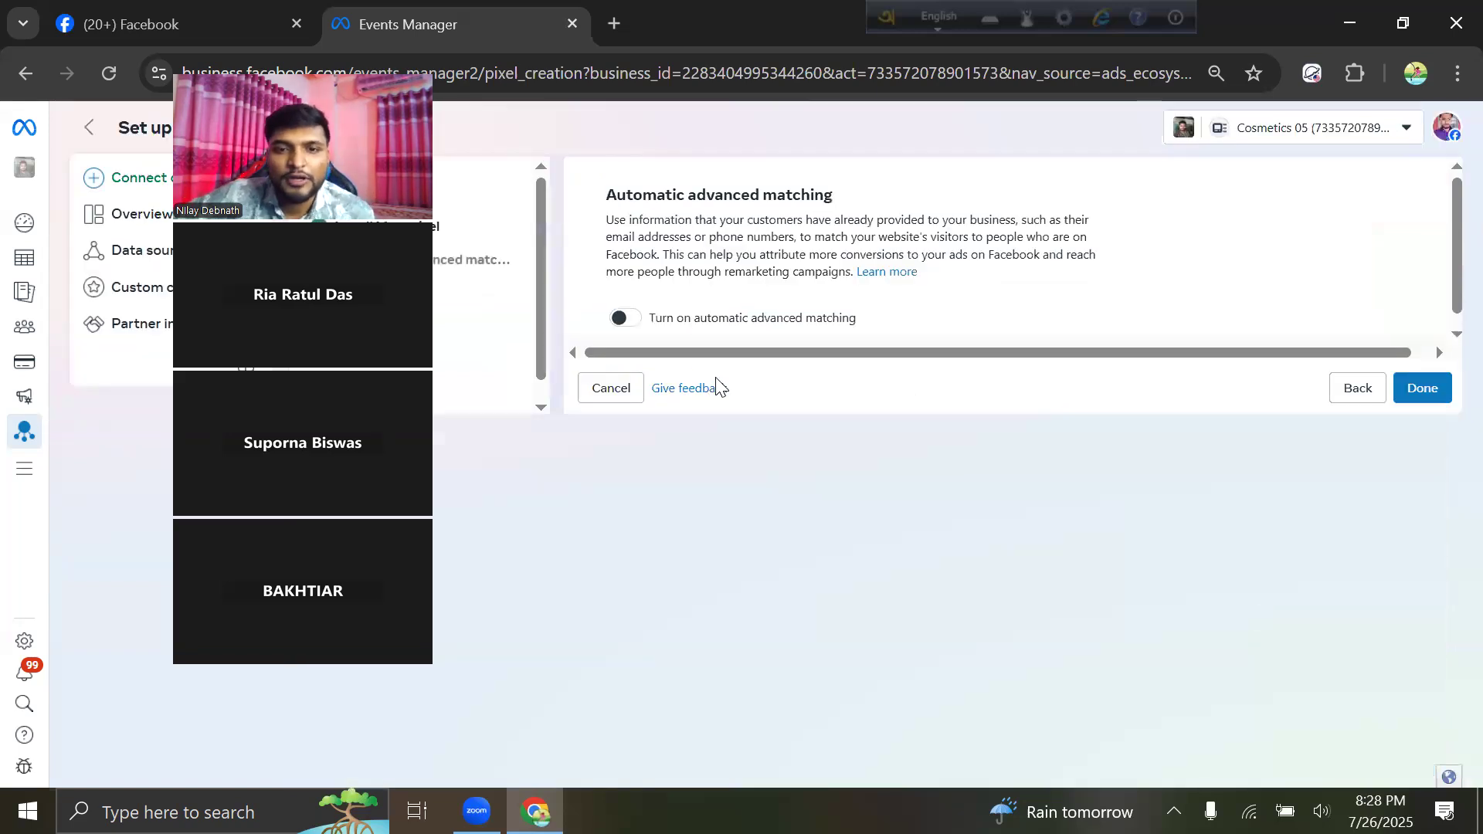
{"action": "left_click", "coordinate": [619, 319]}
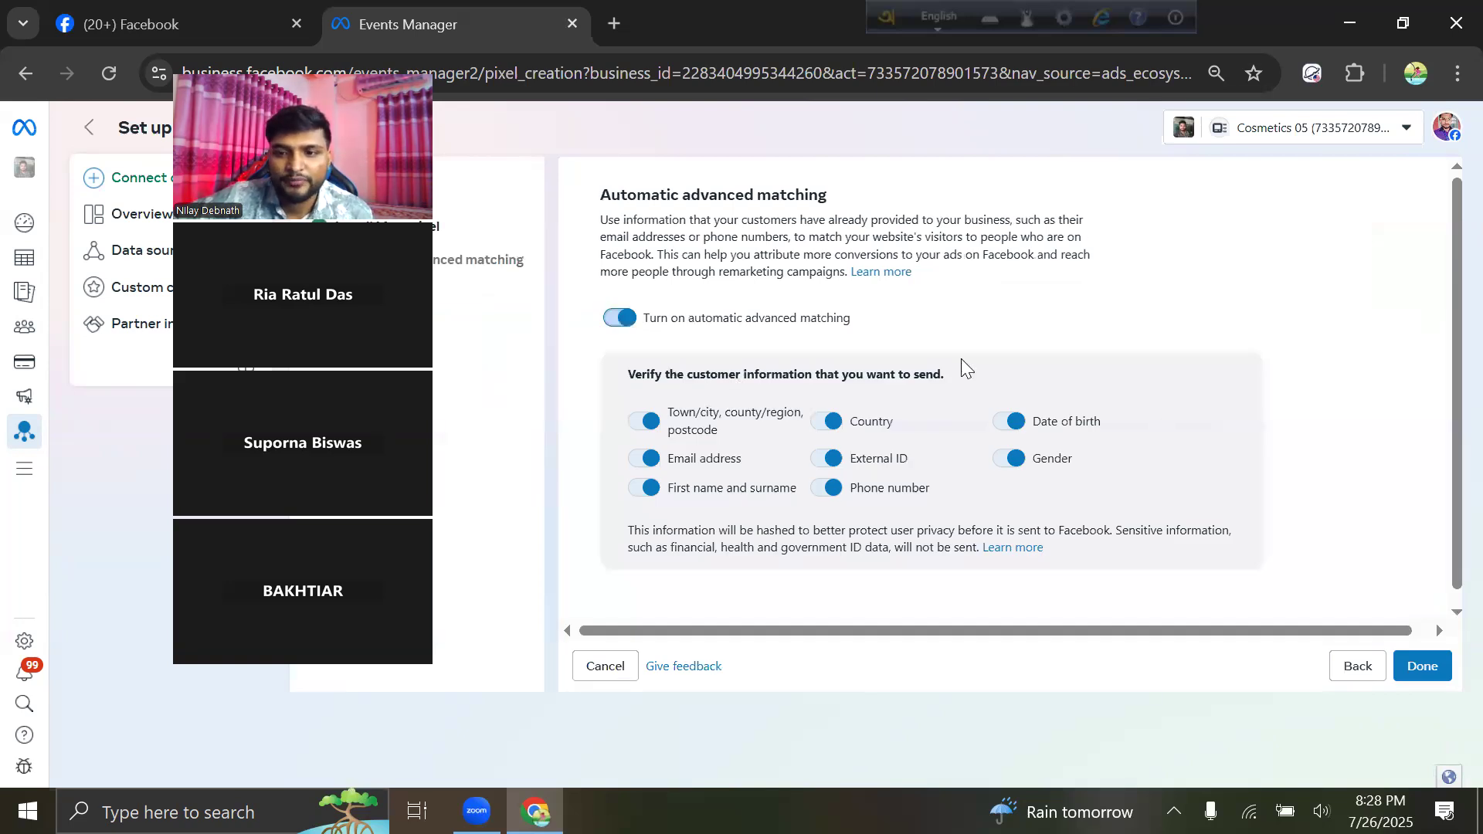
{"action": "left_click", "coordinate": [1429, 672]}
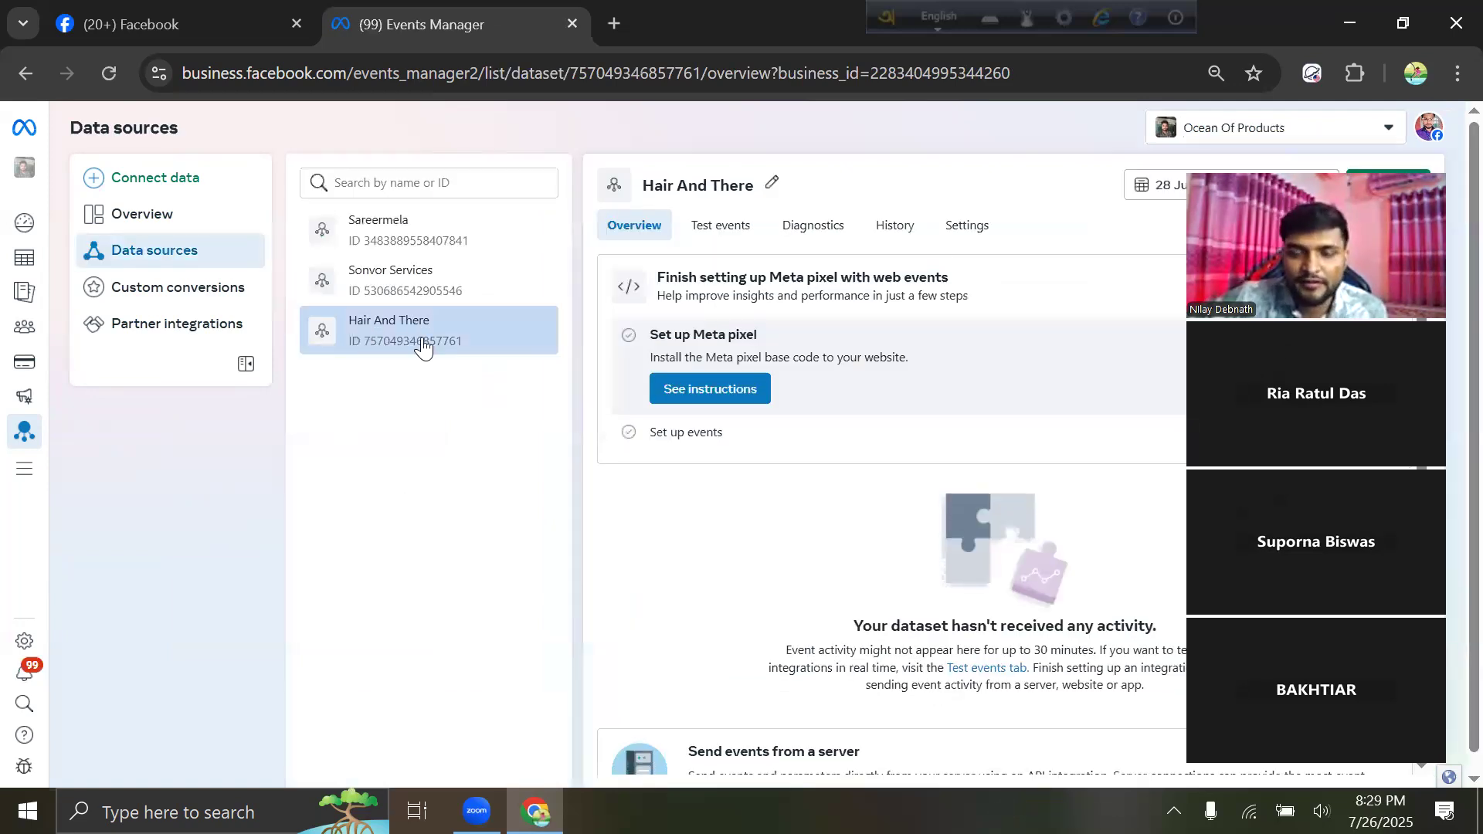
Step: Paste the pixel base code into a recent Messenger chat, send it, and return to Events Manager
{"action": "left_click", "coordinate": [192, 16]}
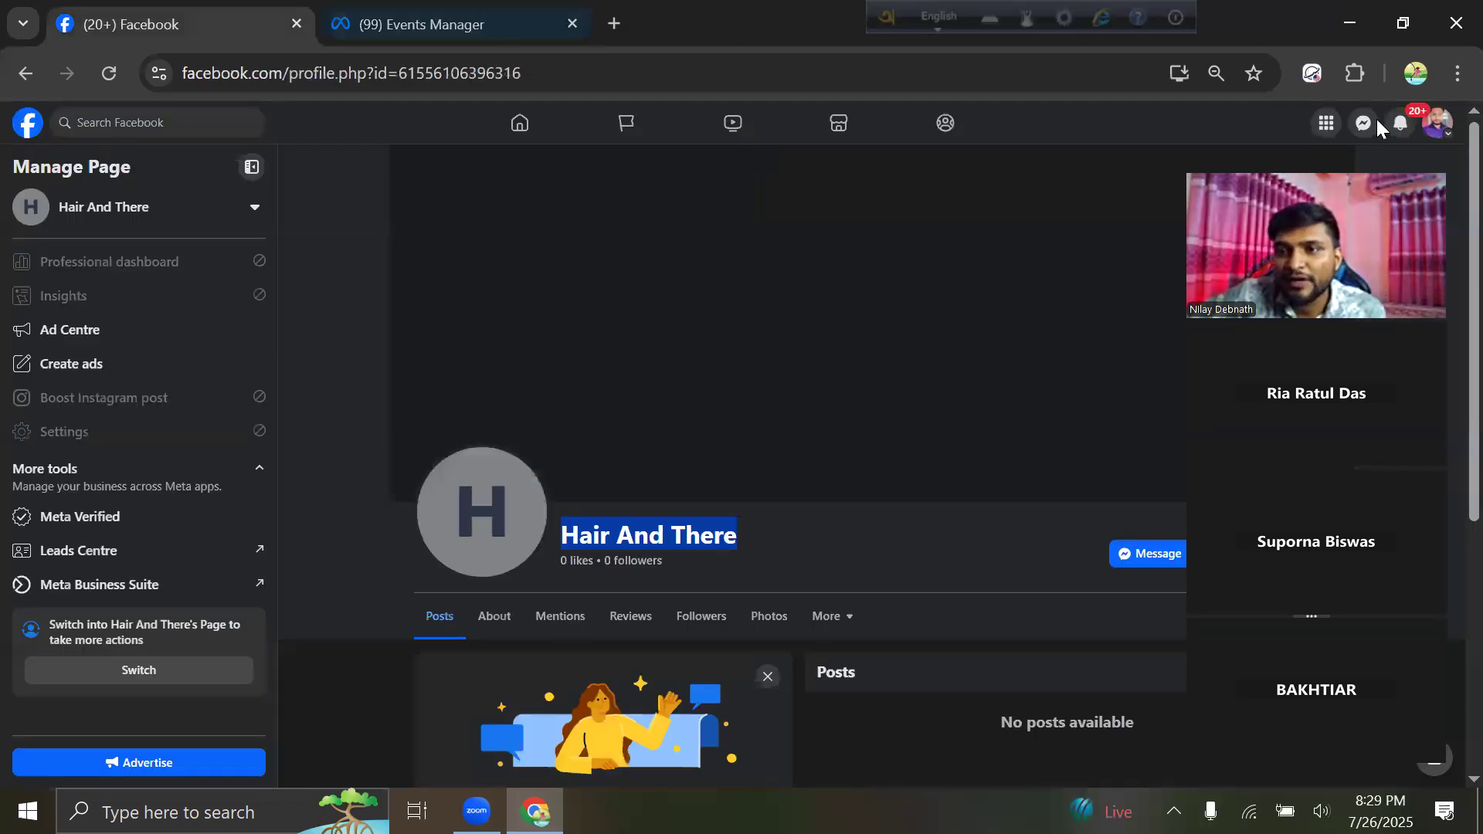
{"action": "left_click_drag", "start_coordinate": [1354, 156], "coordinate": [452, 81]}
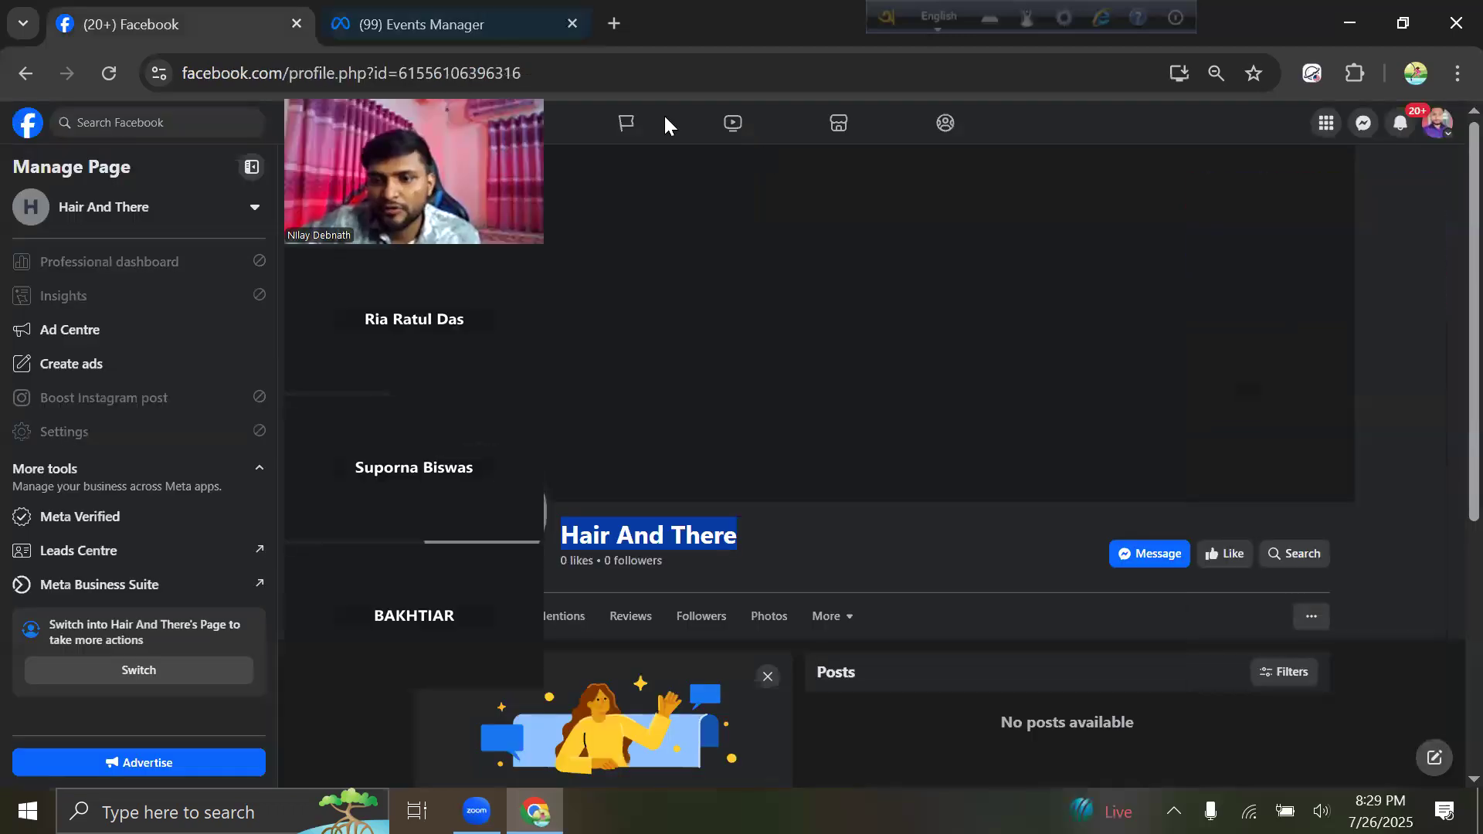
{"action": "left_click", "coordinate": [1363, 123]}
{"action": "scroll", "coordinate": [1371, 691], "scroll_direction": "down", "scroll_amount": 15}
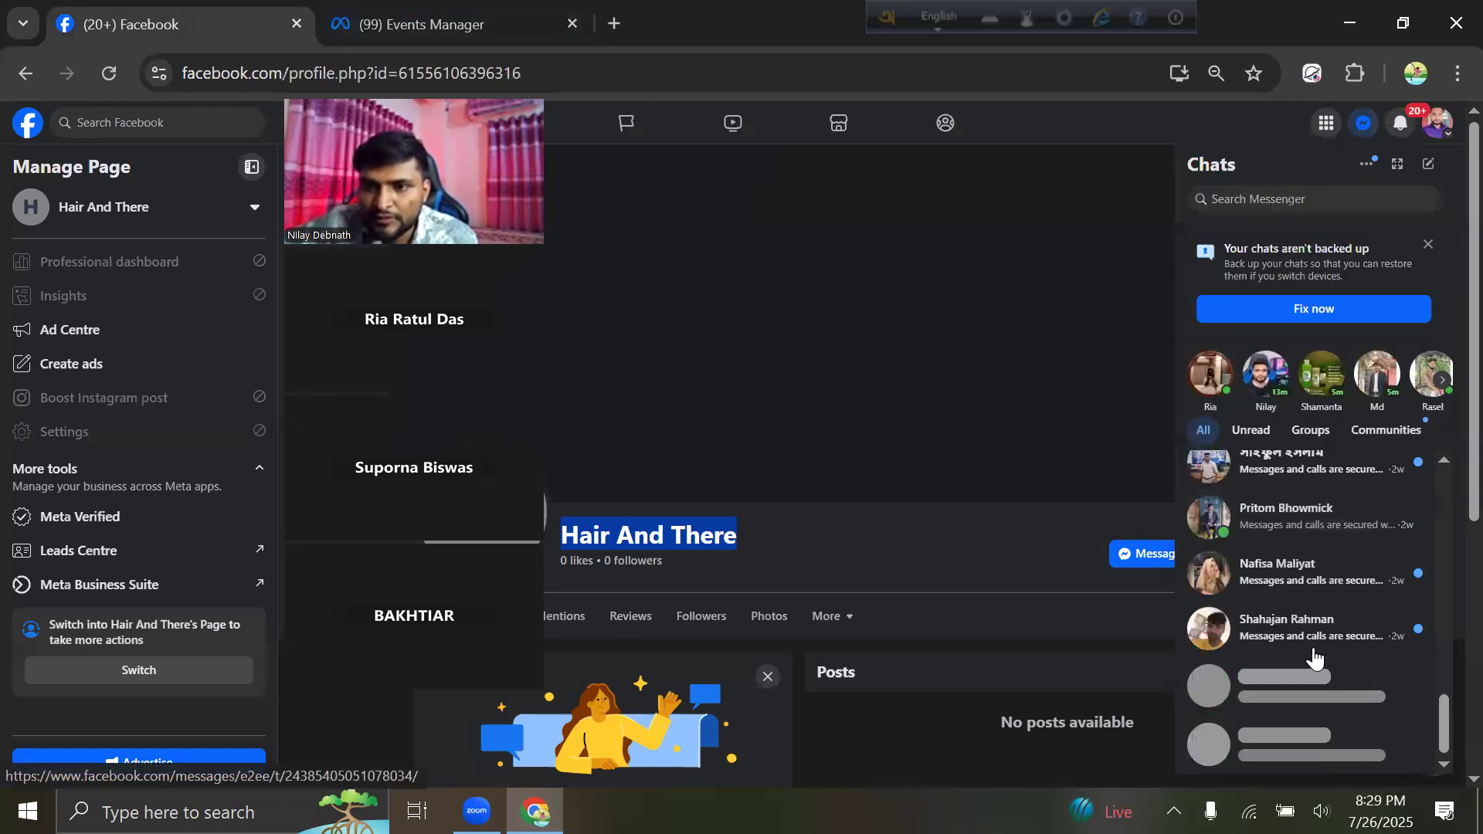
{"action": "scroll", "coordinate": [1294, 637], "scroll_direction": "up", "scroll_amount": 15}
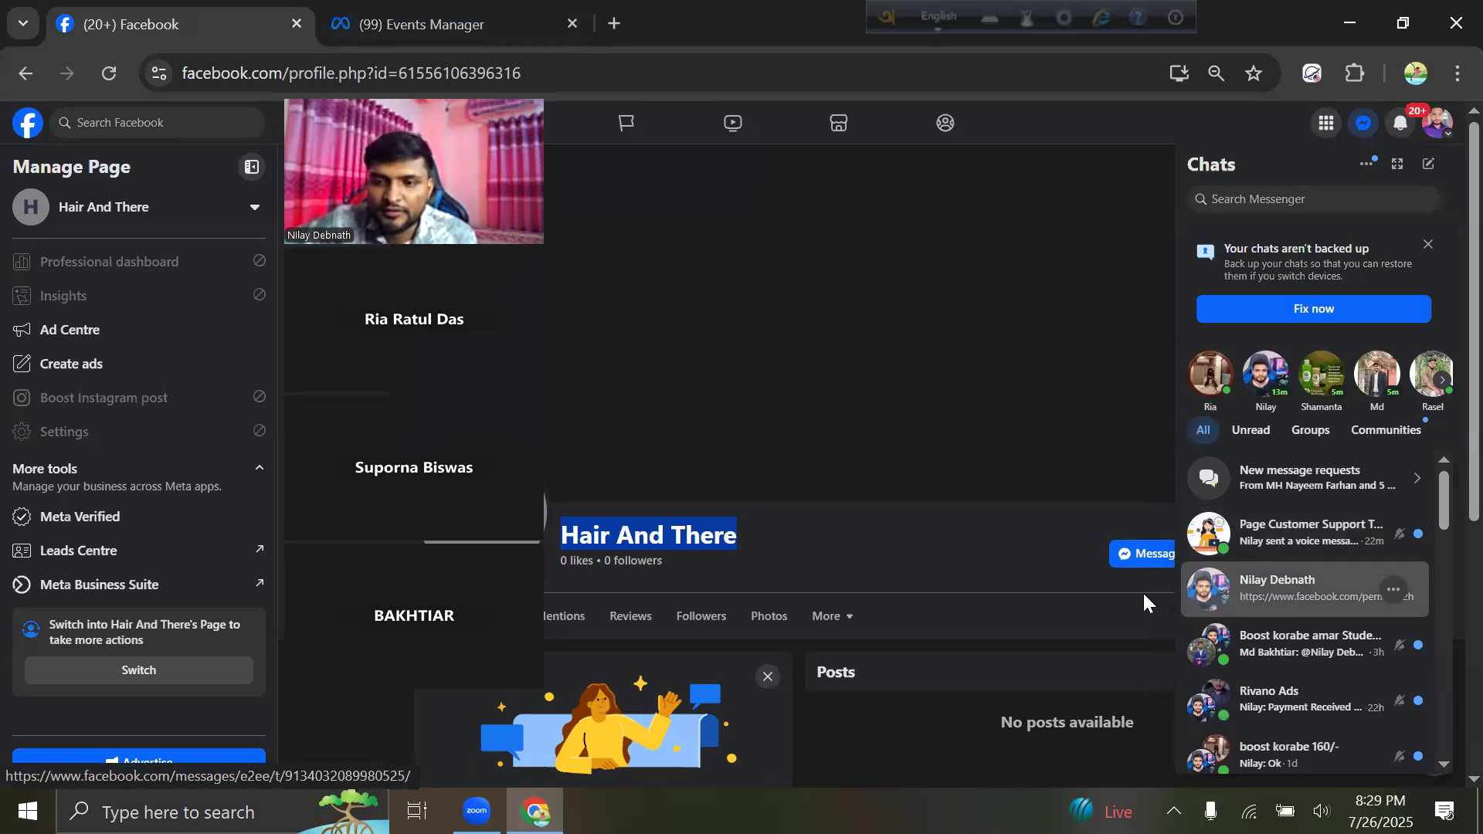
{"action": "left_click", "coordinate": [1235, 588]}
{"action": "right_click", "coordinate": [1304, 772]}
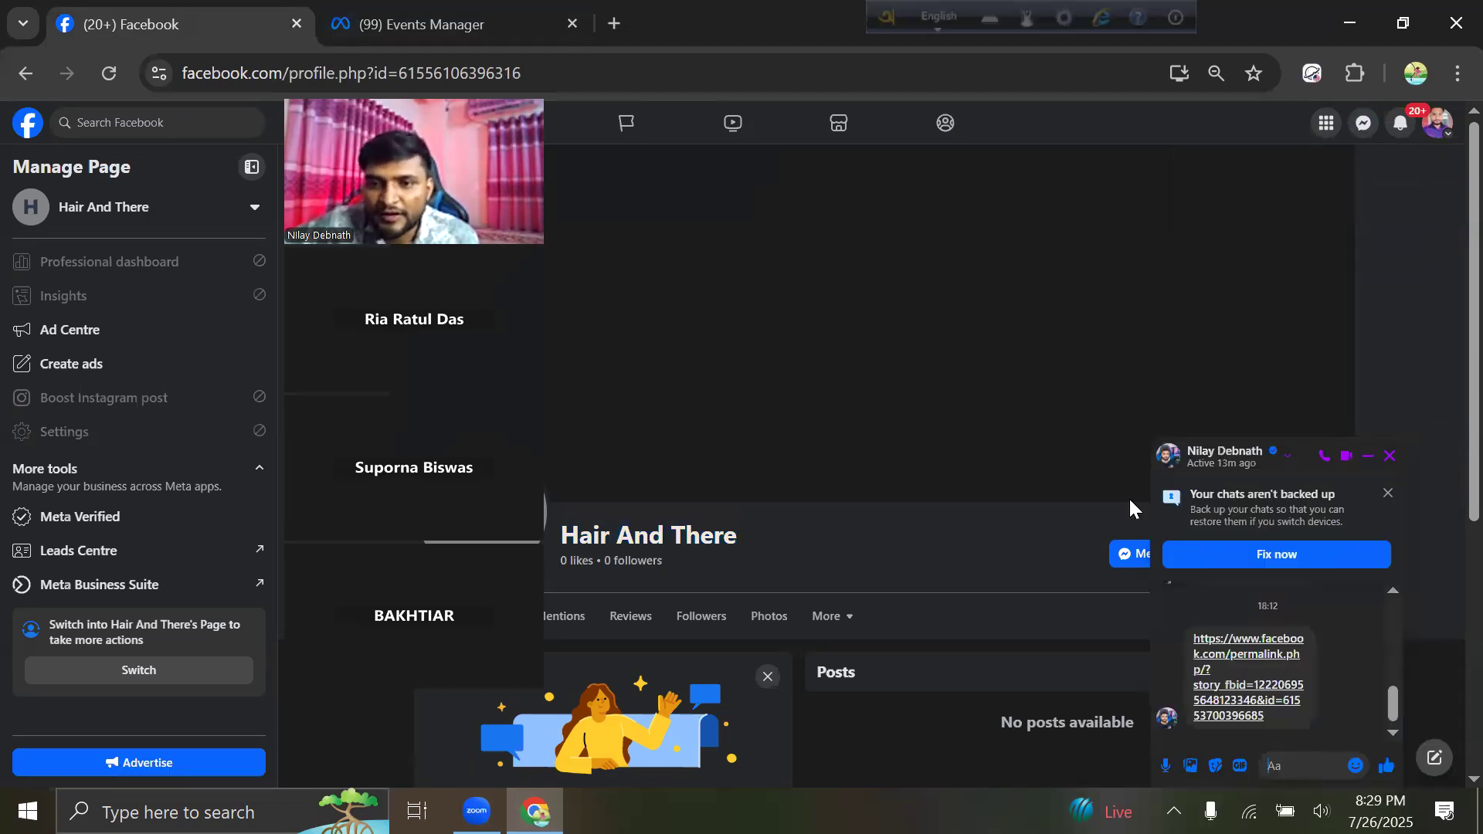
{"action": "left_click", "coordinate": [1129, 506]}
{"action": "left_click", "coordinate": [1387, 766]}
{"action": "left_click", "coordinate": [1384, 493]}
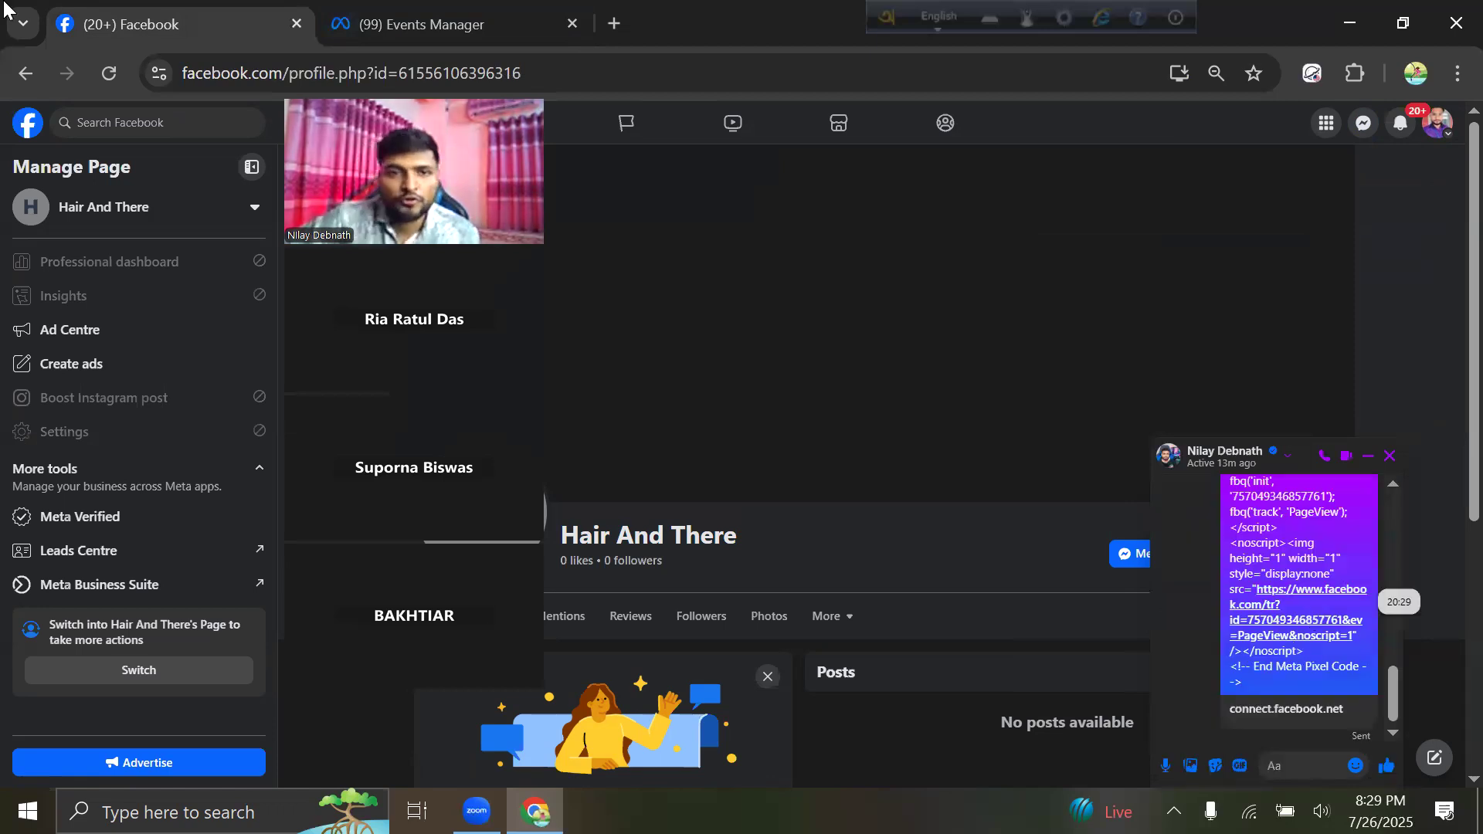
{"action": "left_click", "coordinate": [407, 9]}
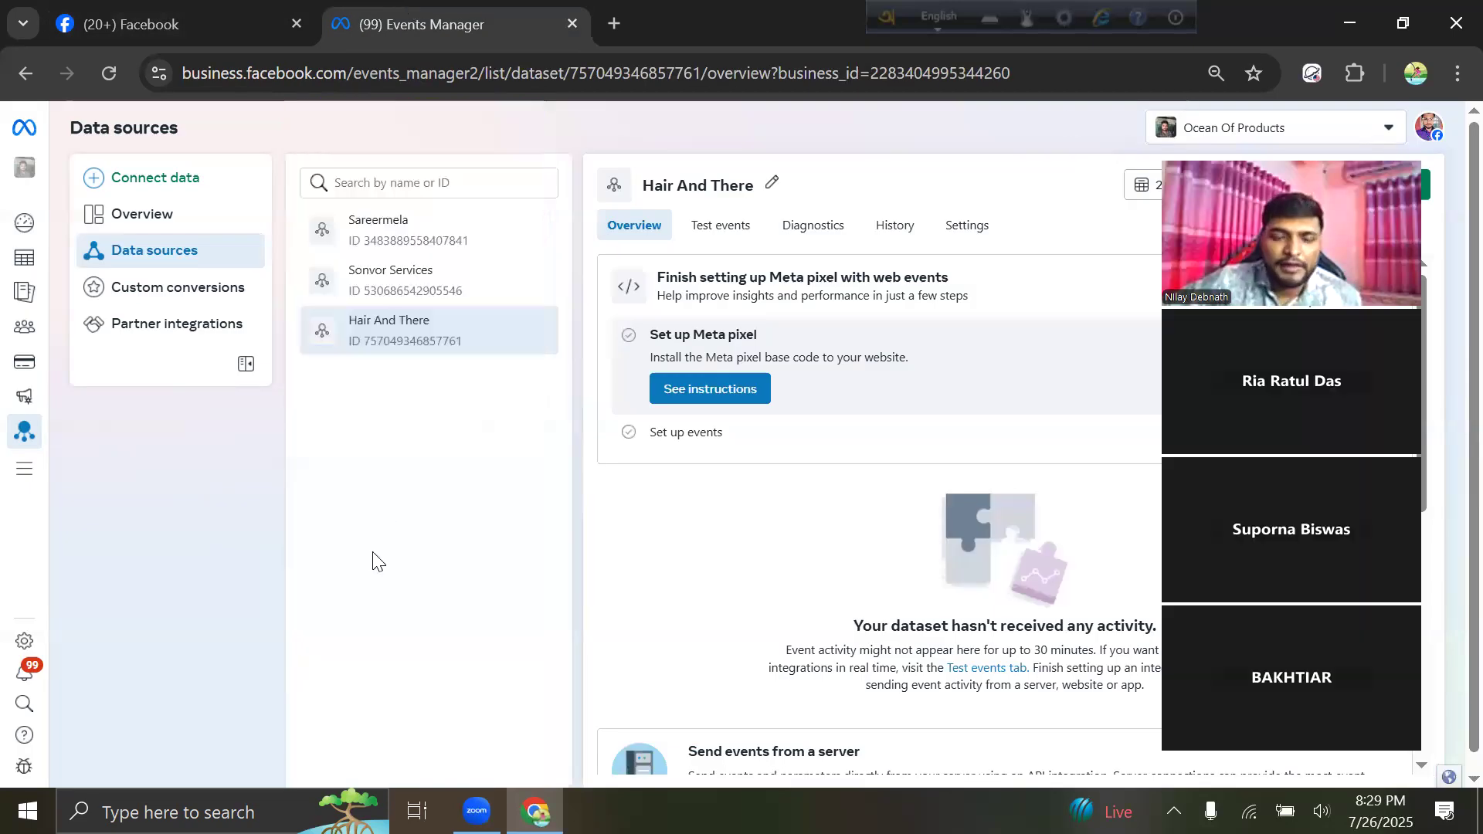
Step: Open the Hair And There dataset and select its ID number
{"action": "left_click", "coordinate": [363, 332]}
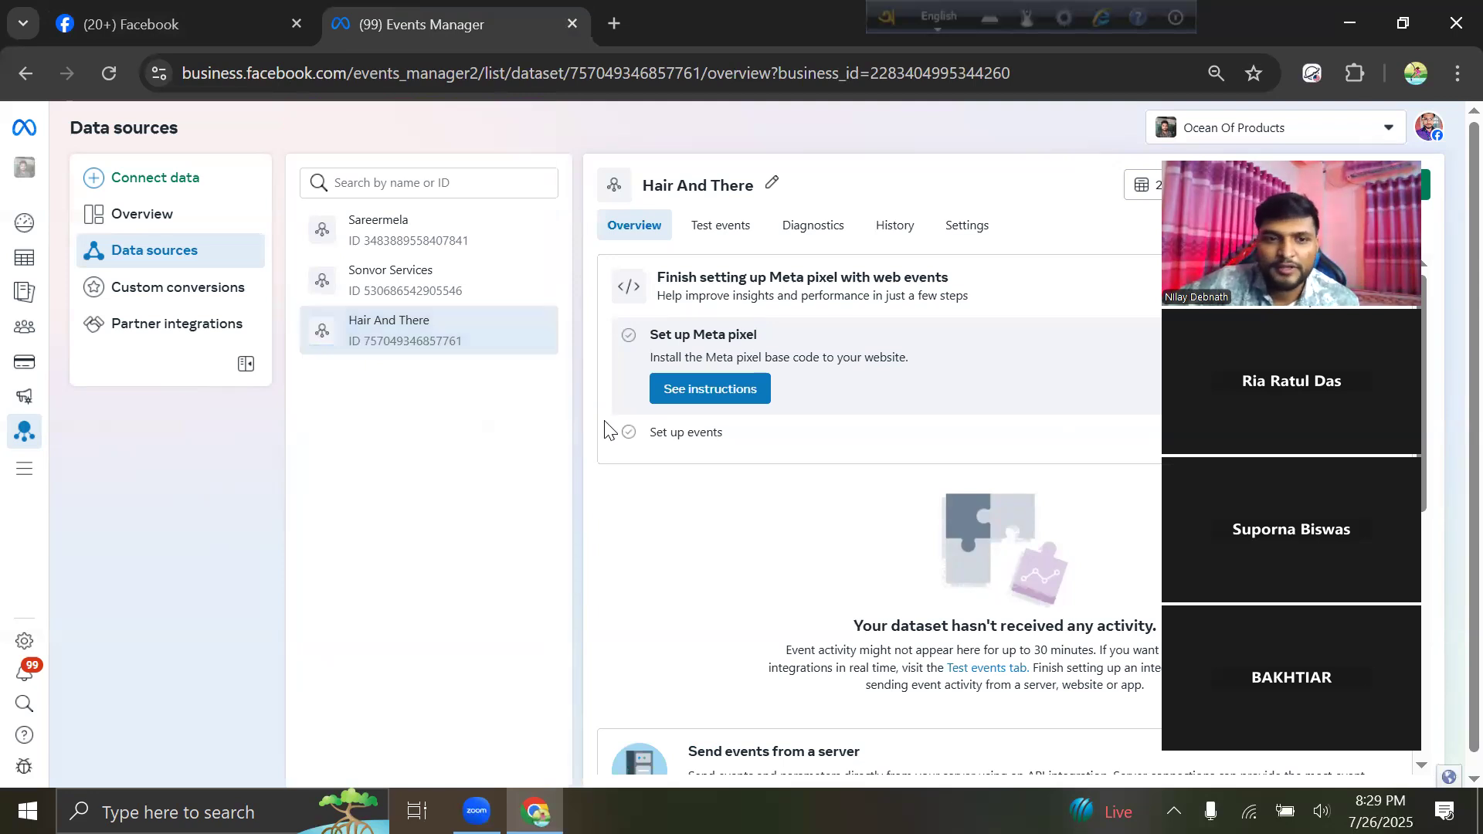
{"action": "left_click_drag", "start_coordinate": [348, 345], "coordinate": [455, 349]}
Step: Copy the dataset ID, send it in the Messenger chat, and return to Events Manager
{"action": "right_click", "coordinate": [430, 341]}
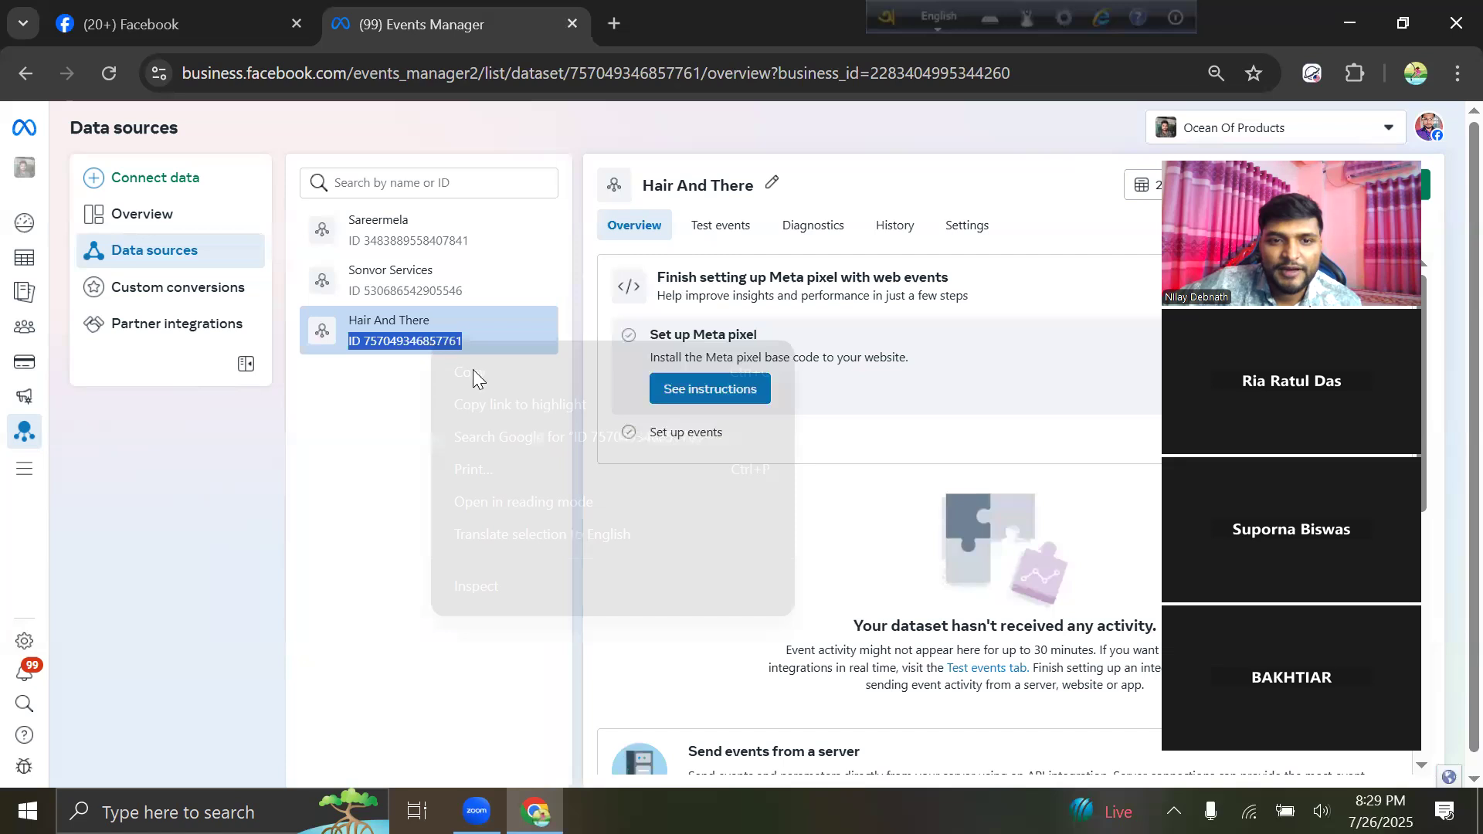
{"action": "left_click", "coordinate": [224, 9]}
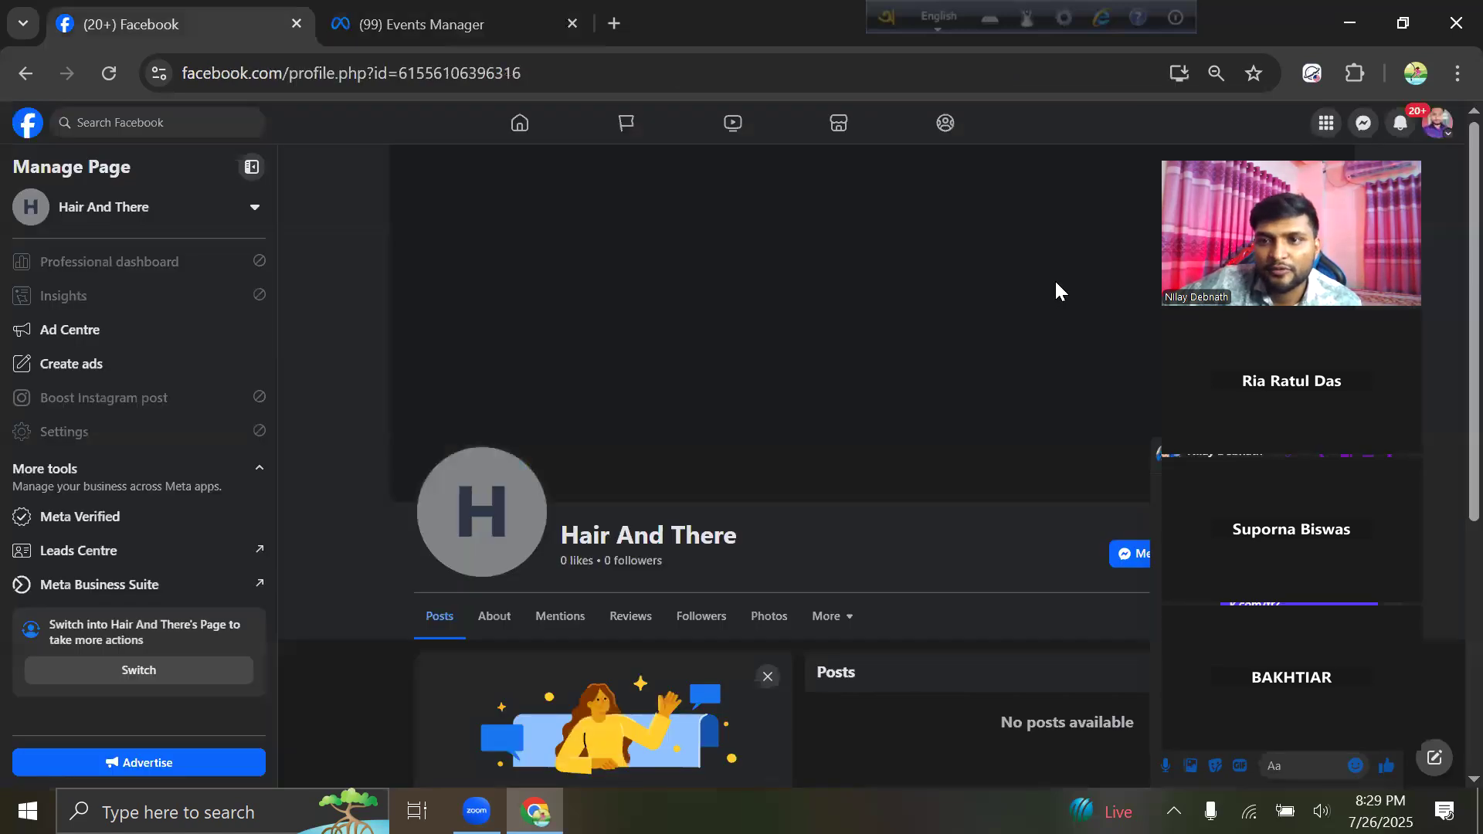
{"action": "left_click_drag", "start_coordinate": [1300, 140], "coordinate": [299, 103]}
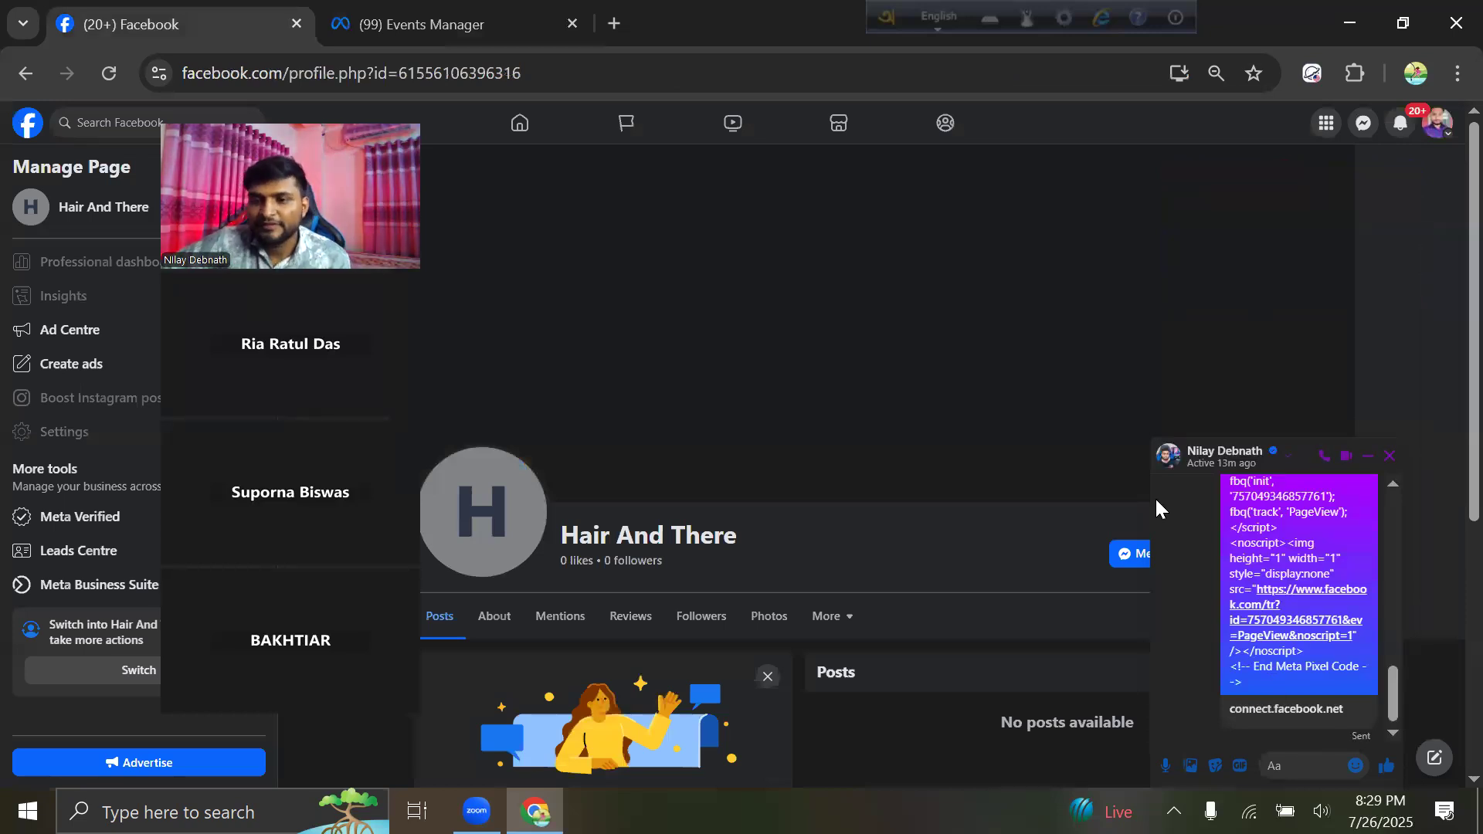
{"action": "right_click", "coordinate": [1307, 764]}
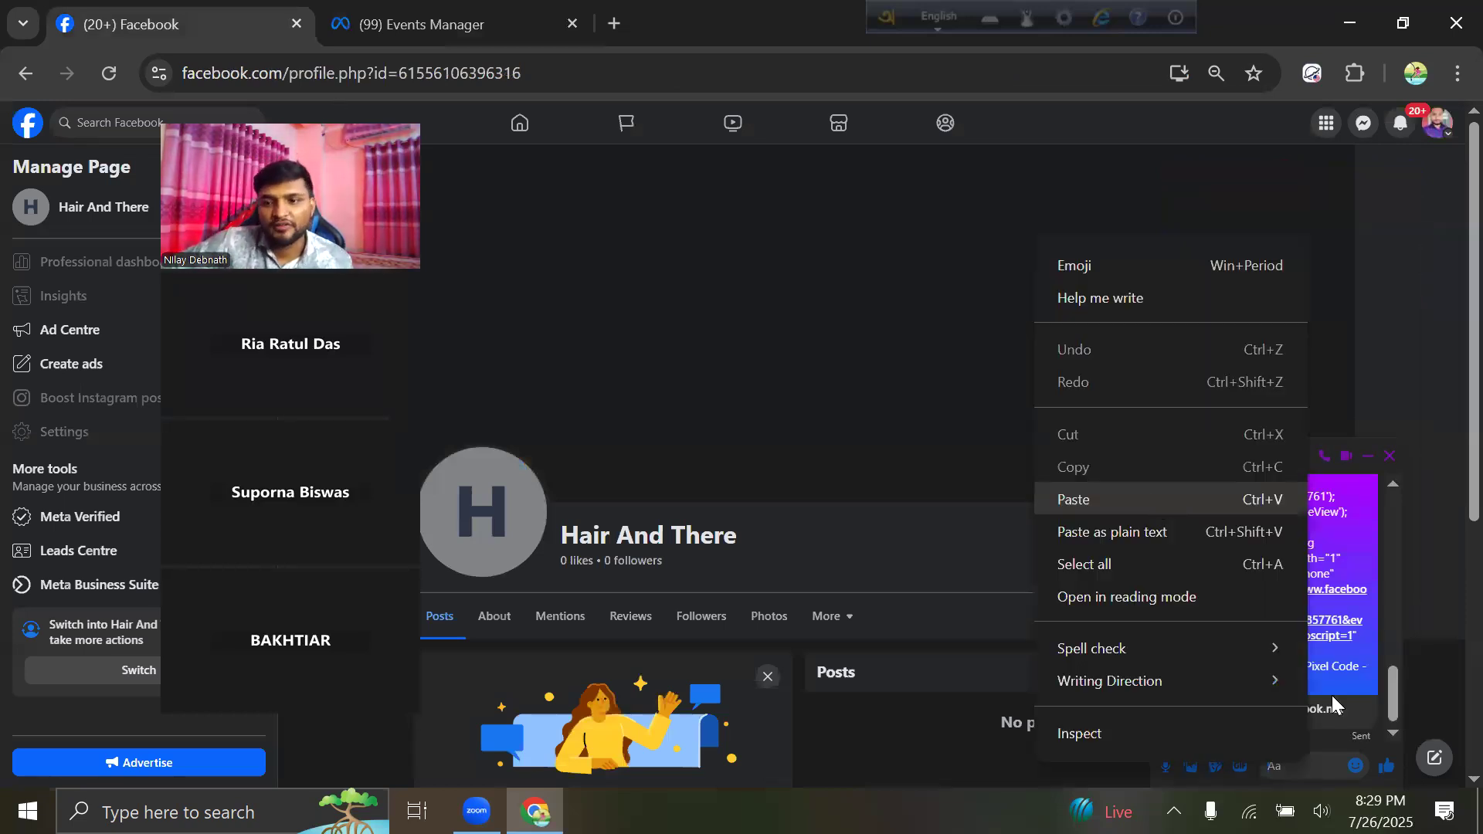
{"action": "left_click", "coordinate": [1381, 765]}
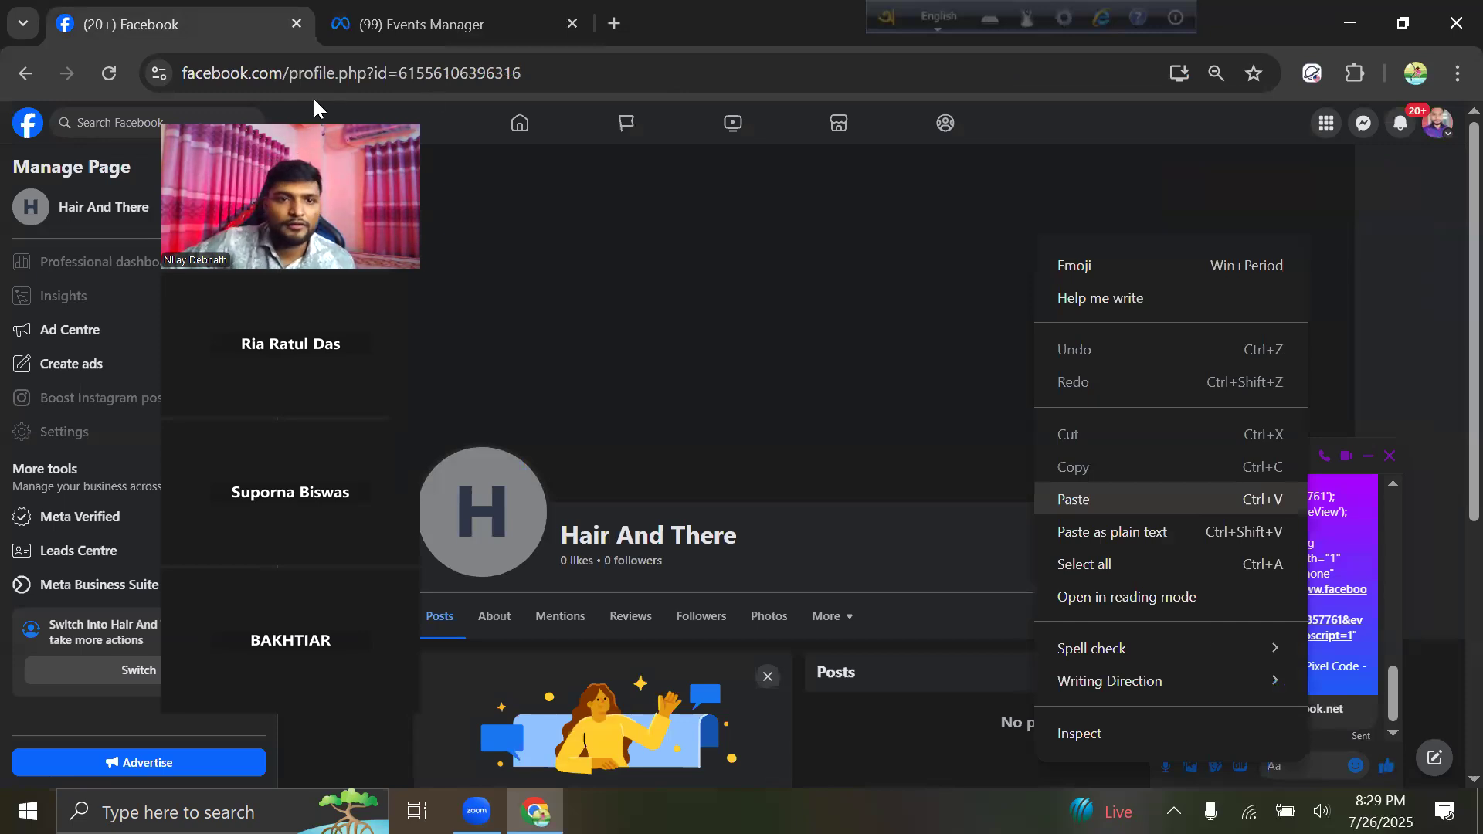
{"action": "left_click_drag", "start_coordinate": [307, 116], "coordinate": [1203, 139]}
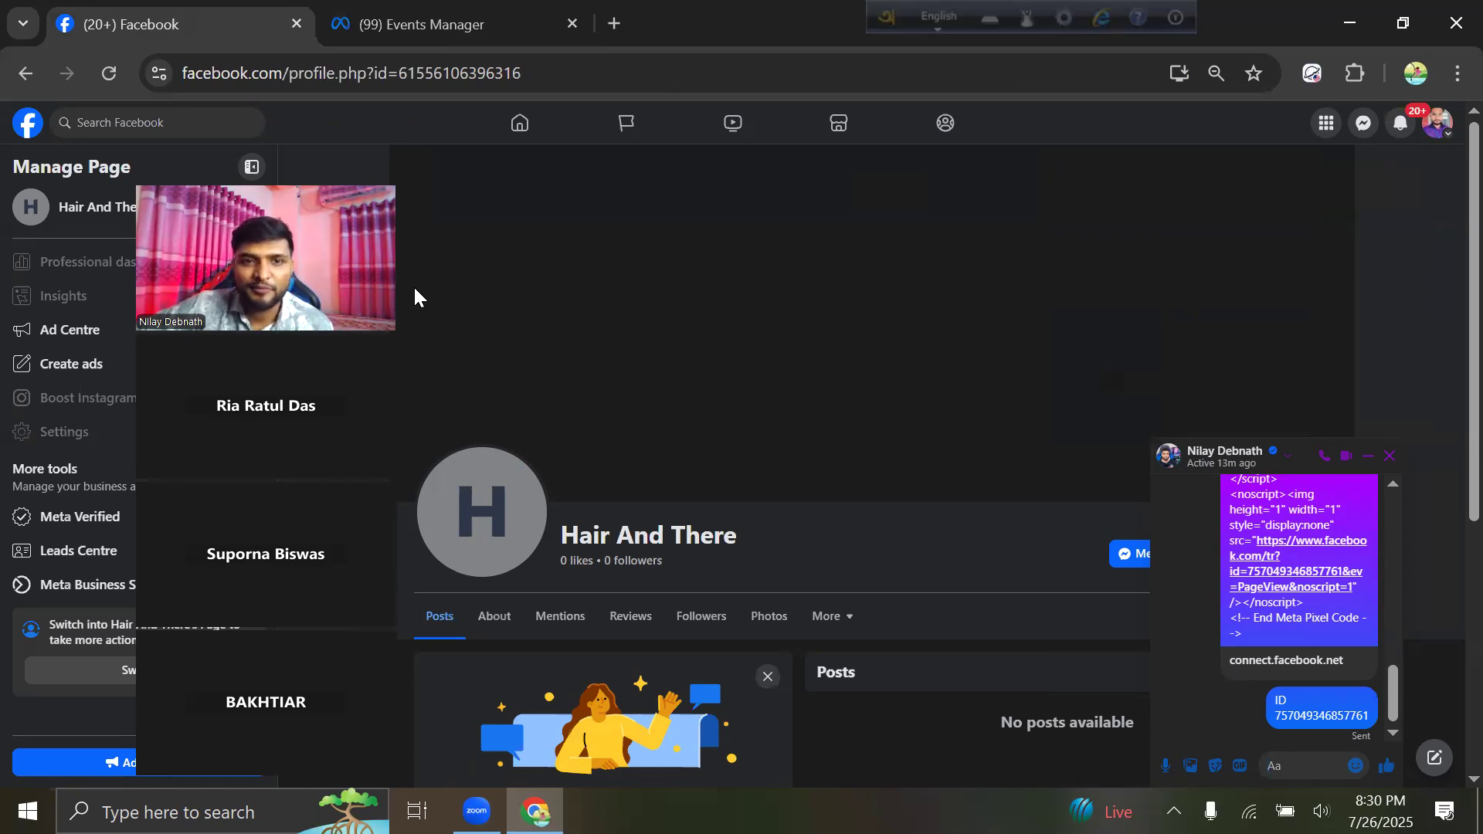
{"action": "left_click_drag", "start_coordinate": [315, 179], "coordinate": [280, 185]}
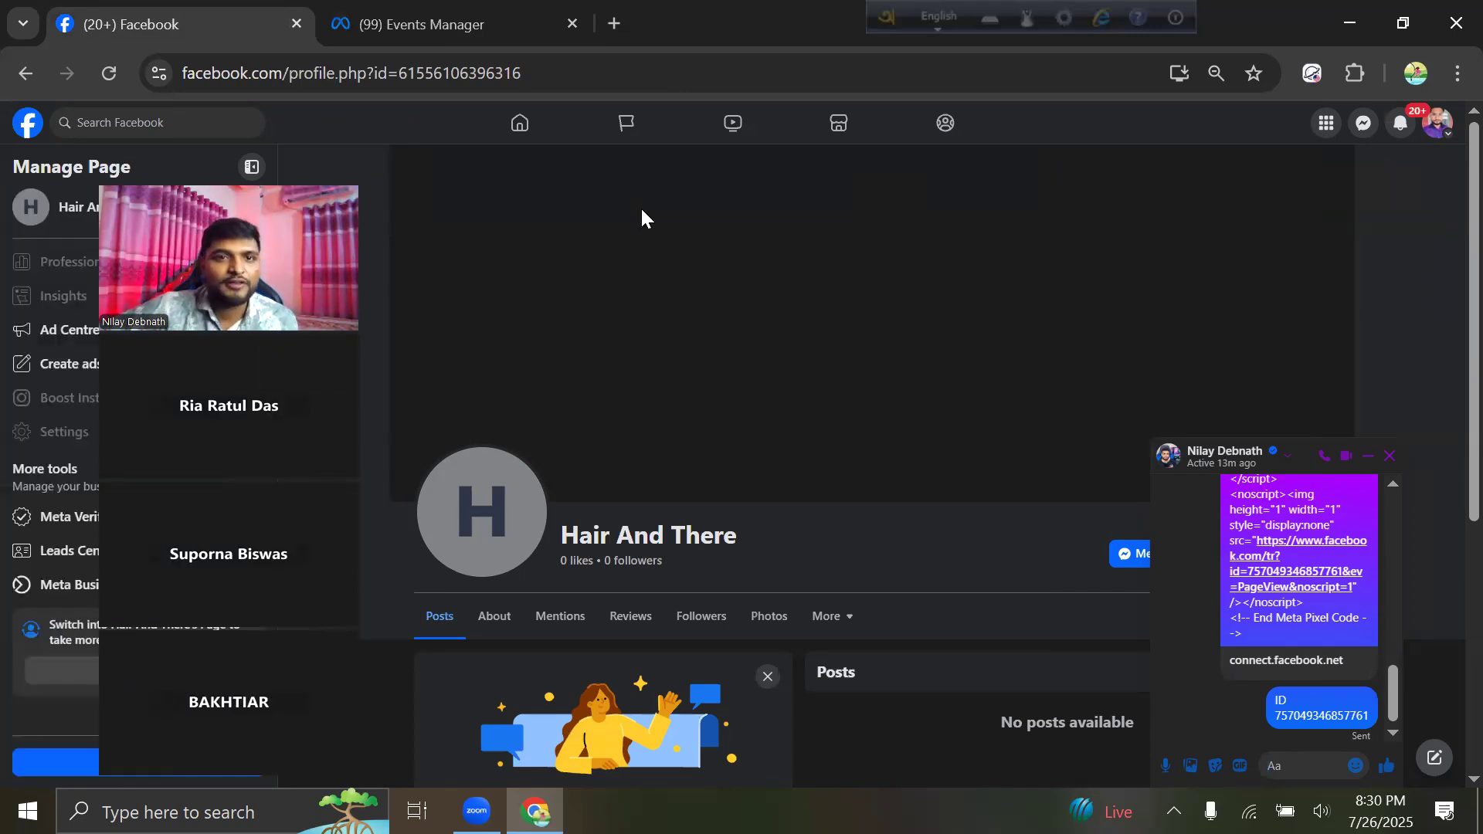
{"action": "left_click", "coordinate": [485, 9]}
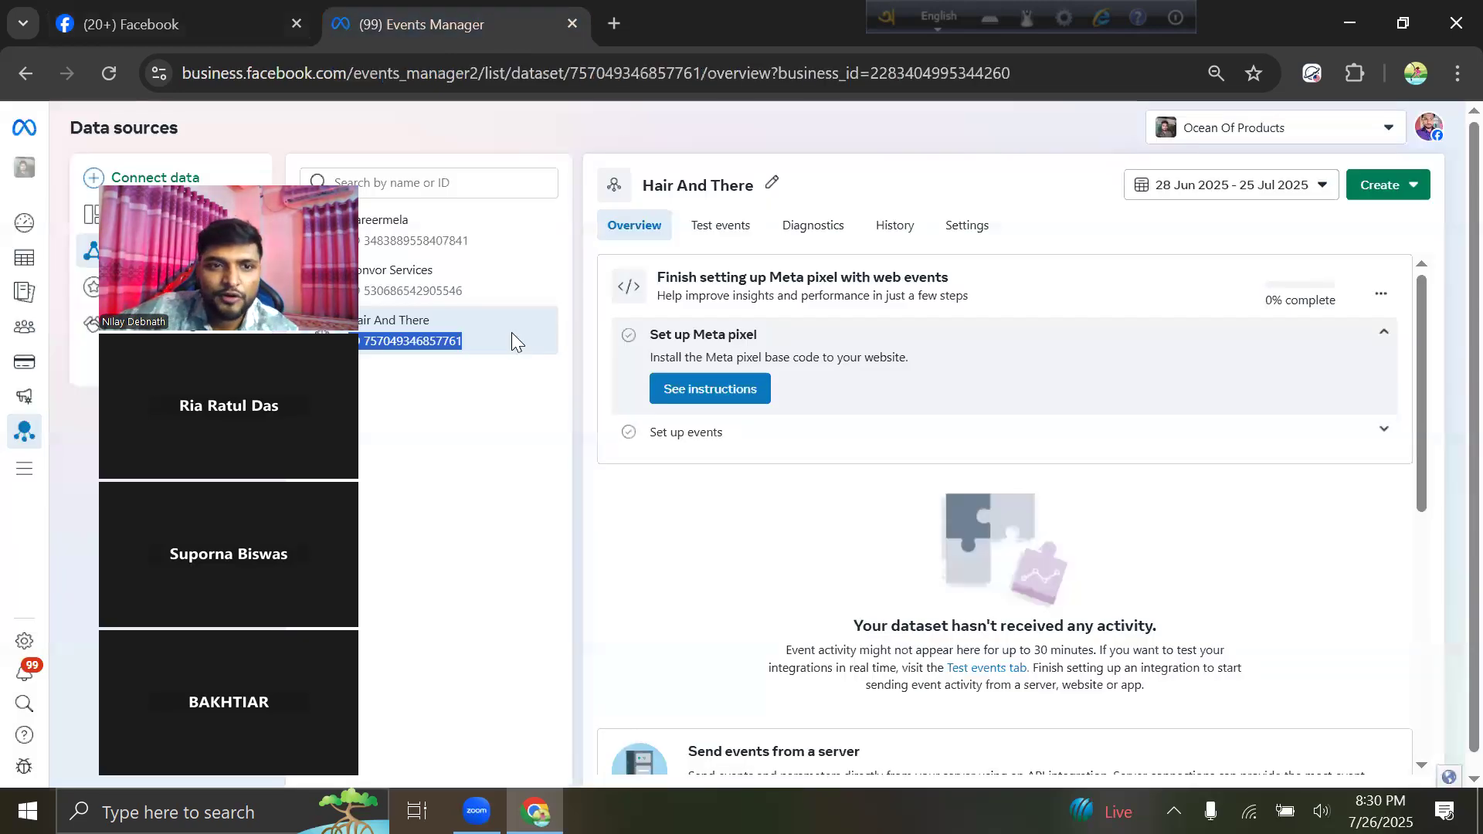
Step: Open the Test events tab for the Hair And There dataset
{"action": "left_click_drag", "start_coordinate": [235, 171], "coordinate": [1298, 104]}
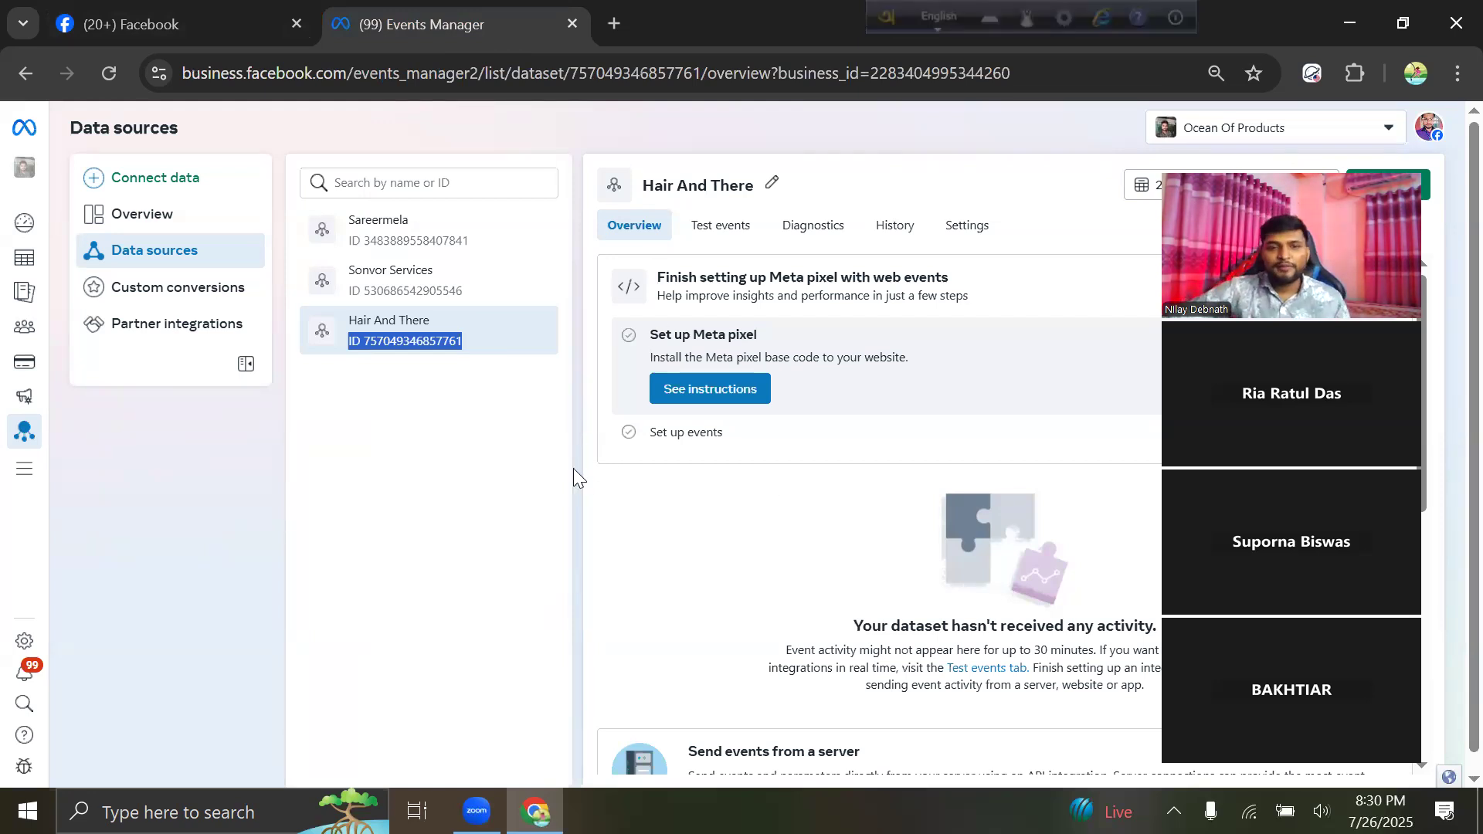
{"action": "left_click", "coordinate": [711, 231]}
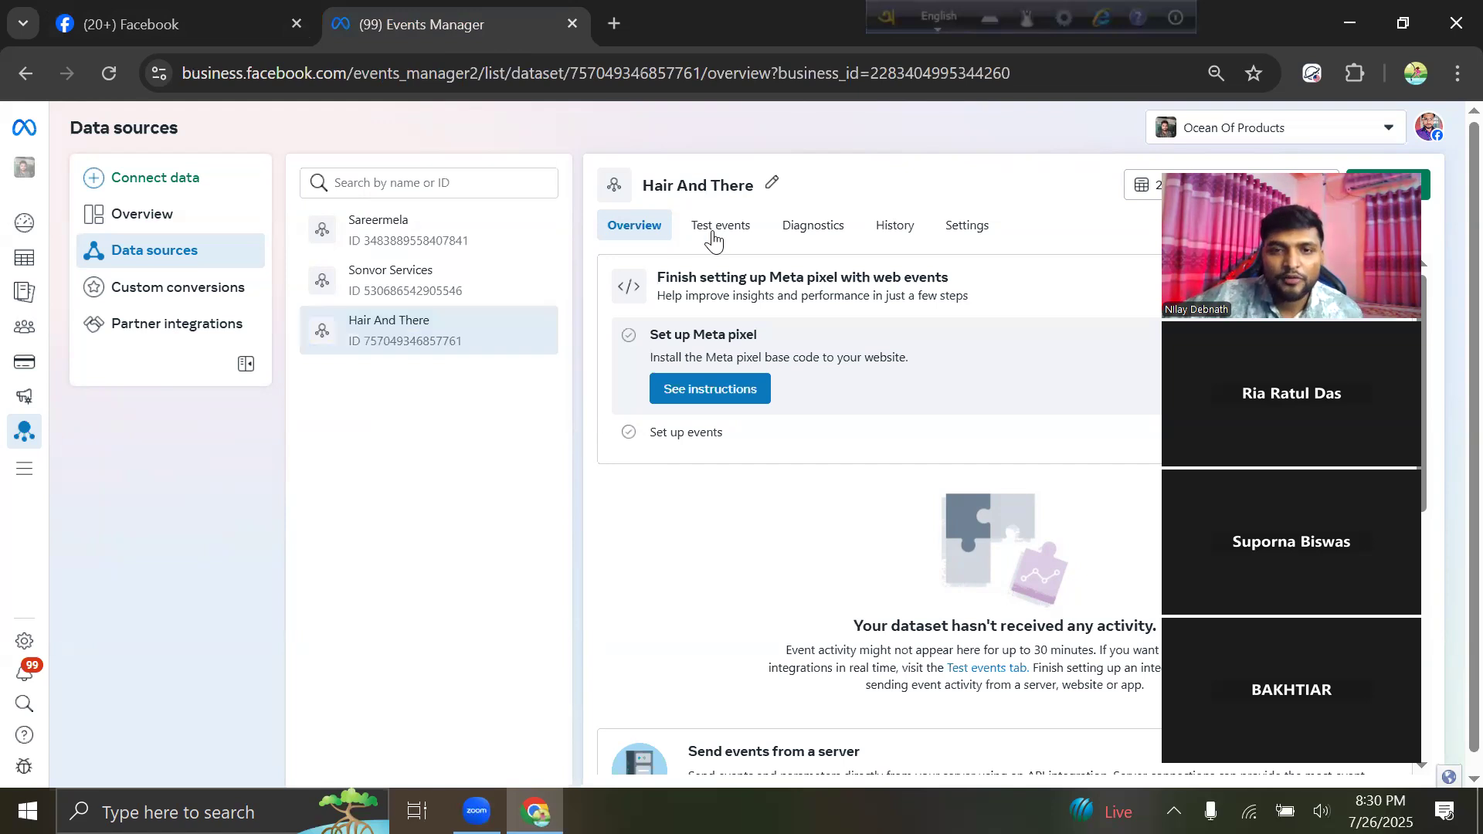
{"action": "left_click", "coordinate": [714, 242]}
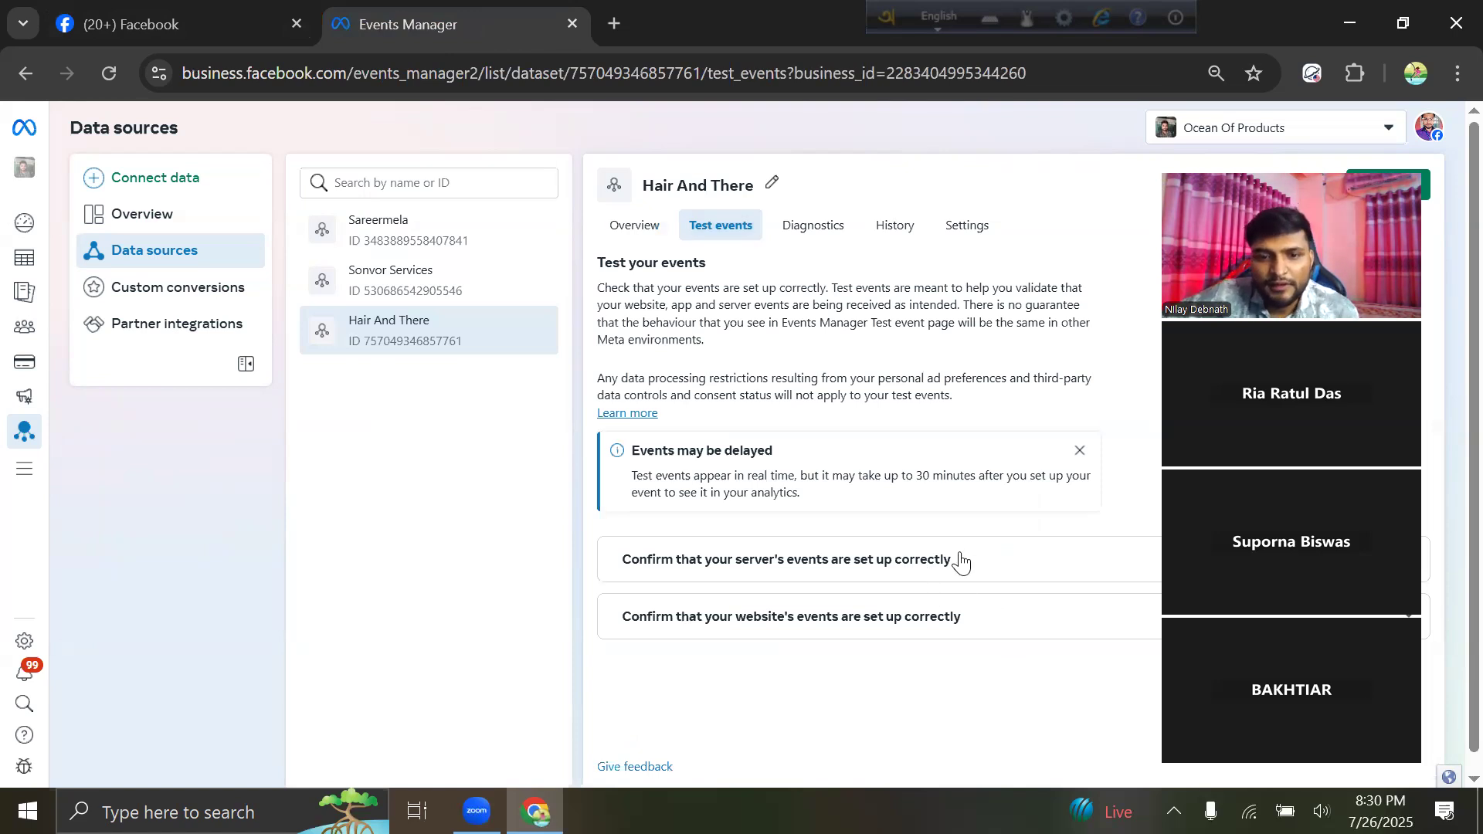
Step: Expand the server-events test steps showing the test event code, then return to the Facebook chat
{"action": "left_click", "coordinate": [960, 552]}
{"action": "scroll", "coordinate": [956, 487], "scroll_direction": "down", "scroll_amount": 2}
{"action": "scroll", "coordinate": [1081, 479], "scroll_direction": "up", "scroll_amount": 2}
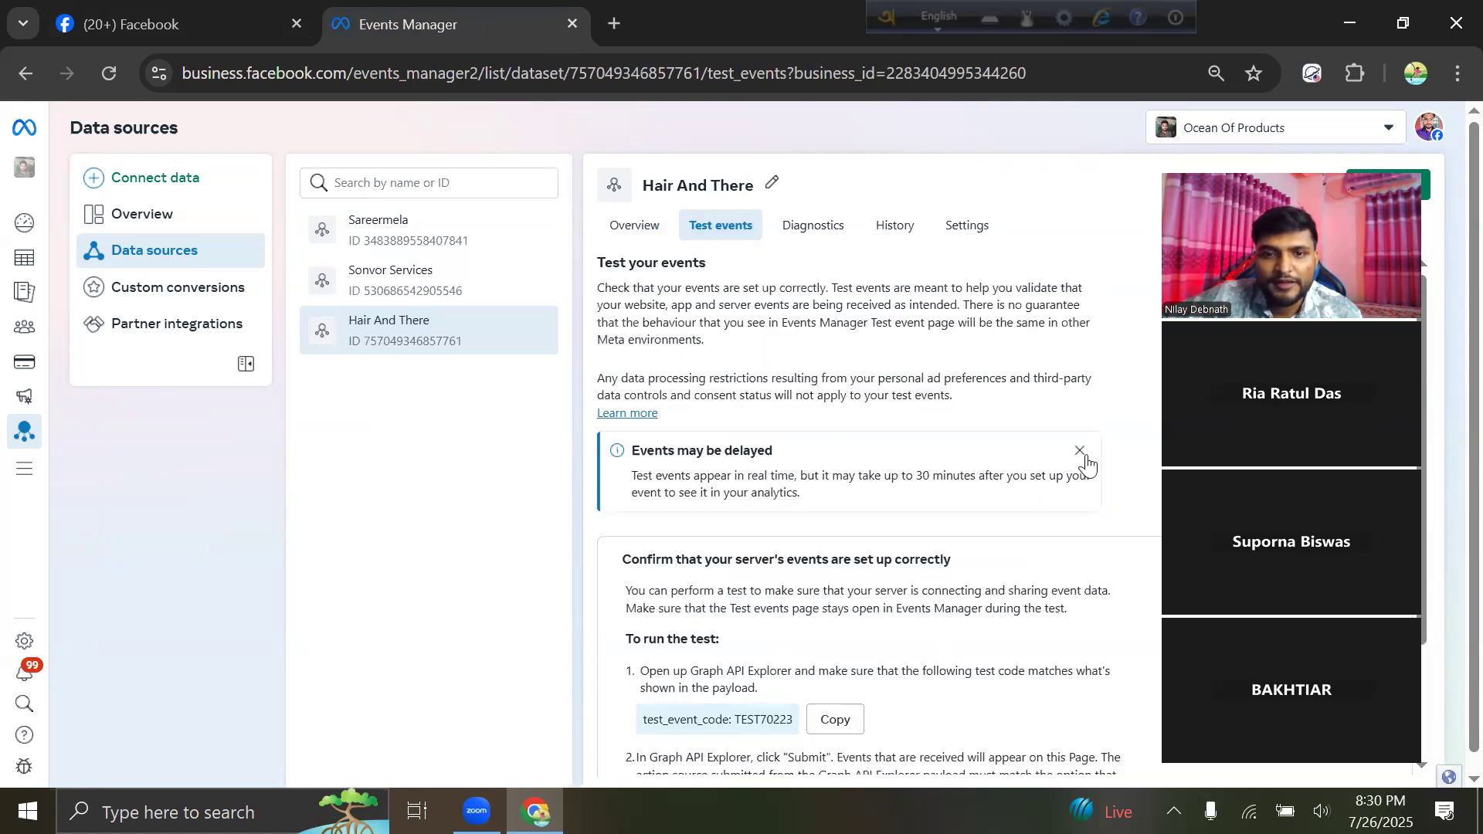
{"action": "left_click", "coordinate": [1081, 451]}
{"action": "left_click", "coordinate": [636, 226]}
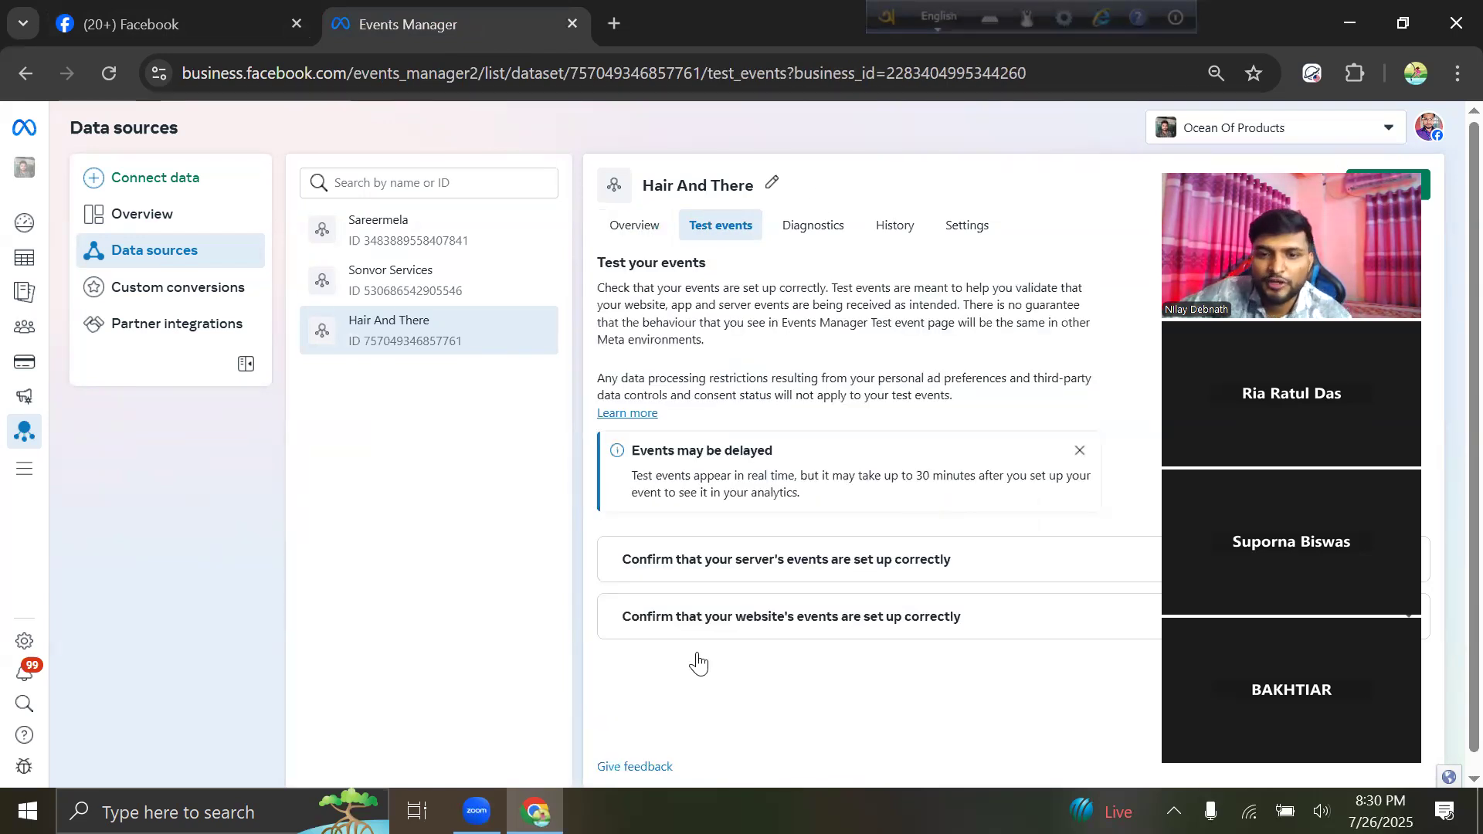
{"action": "left_click", "coordinate": [960, 575]}
{"action": "scroll", "coordinate": [730, 609], "scroll_direction": "down", "scroll_amount": 2}
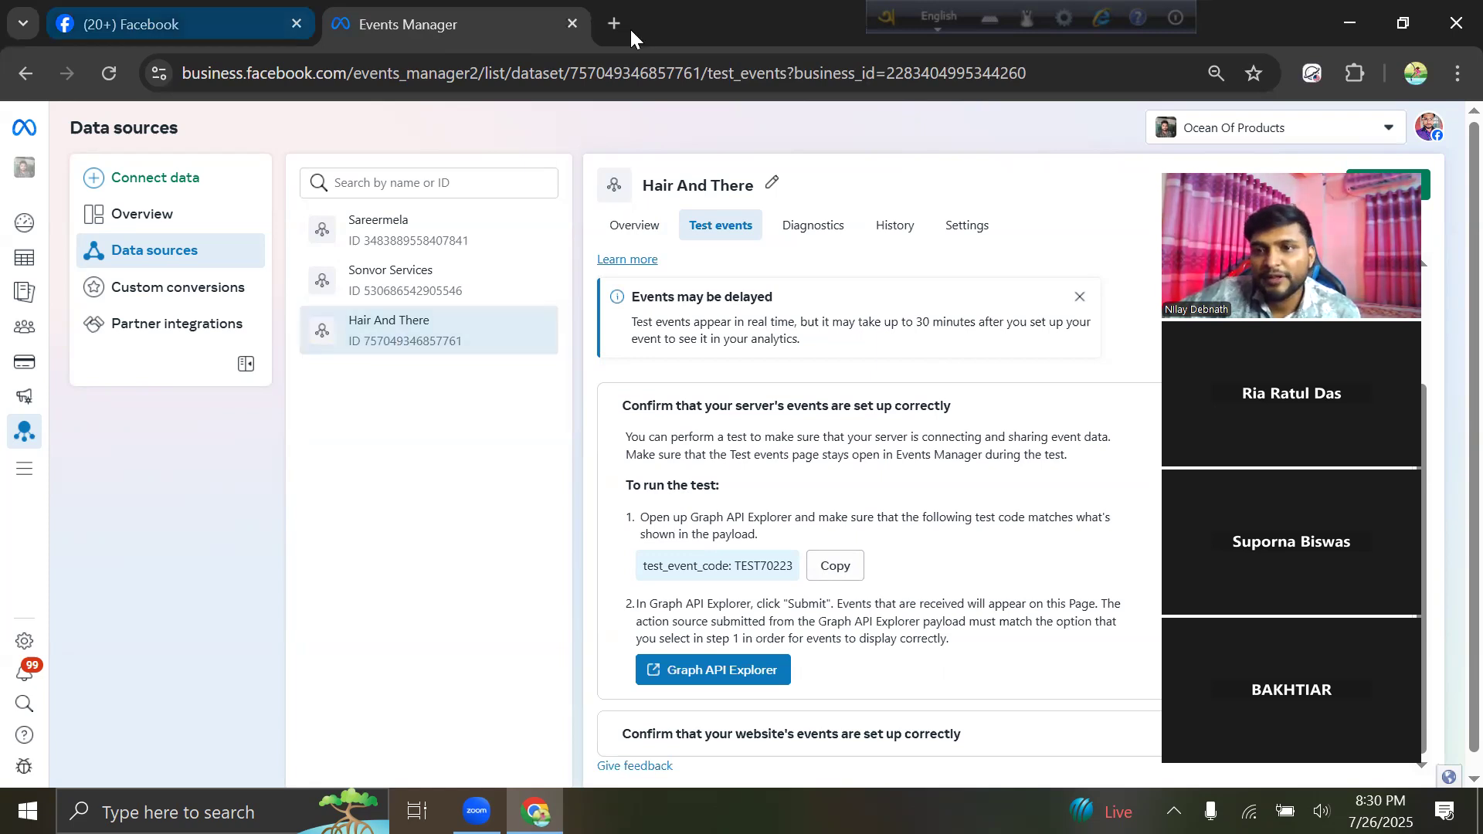
{"action": "left_click_drag", "start_coordinate": [1412, 166], "coordinate": [1091, 178]}
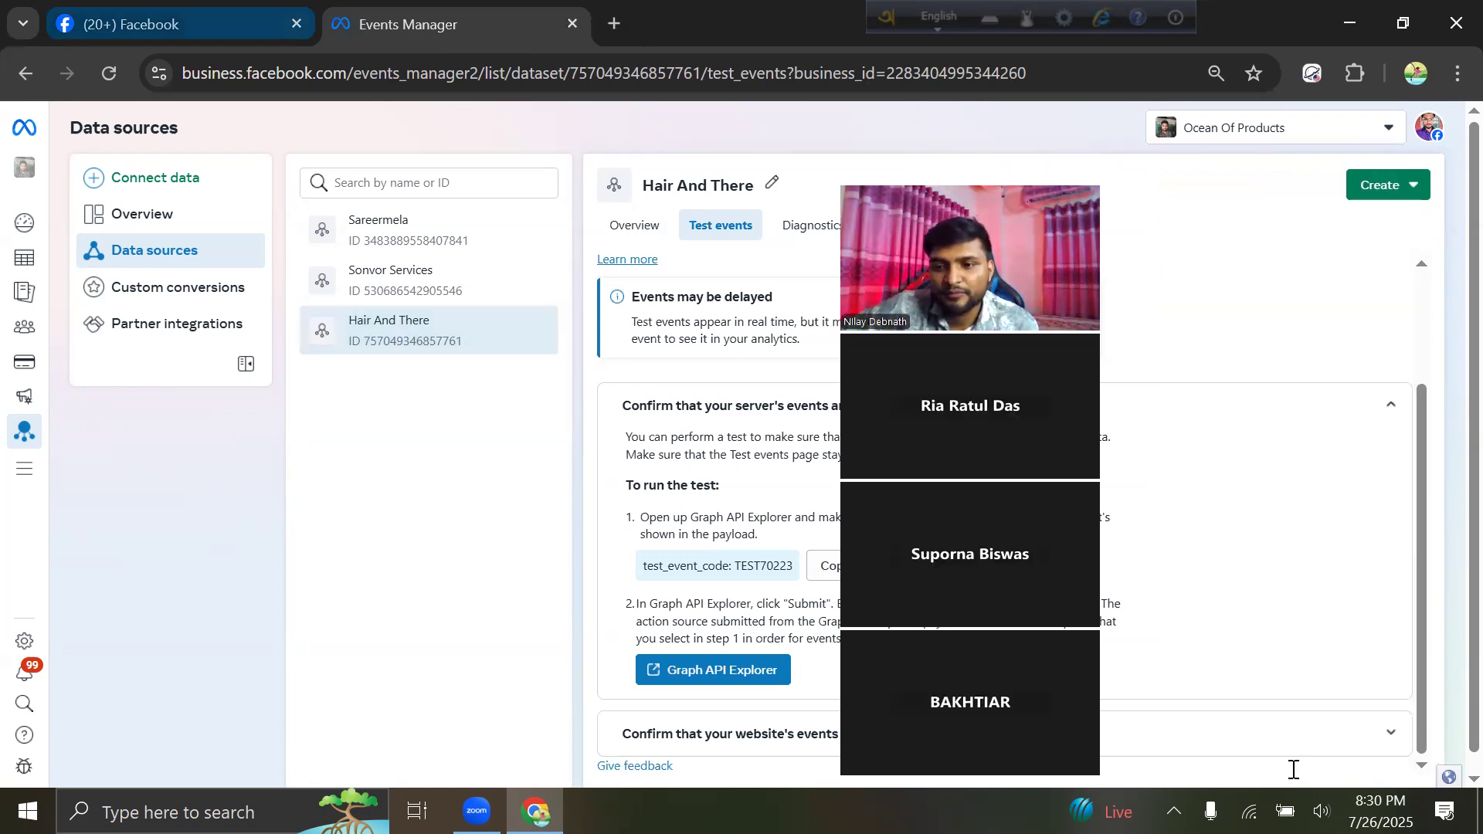
{"action": "left_click", "coordinate": [181, 24]}
{"action": "left_click", "coordinate": [1286, 768]}
Step: Paste the test event code into the Messenger box and send it with Enter
{"action": "right_click", "coordinate": [1283, 763]}
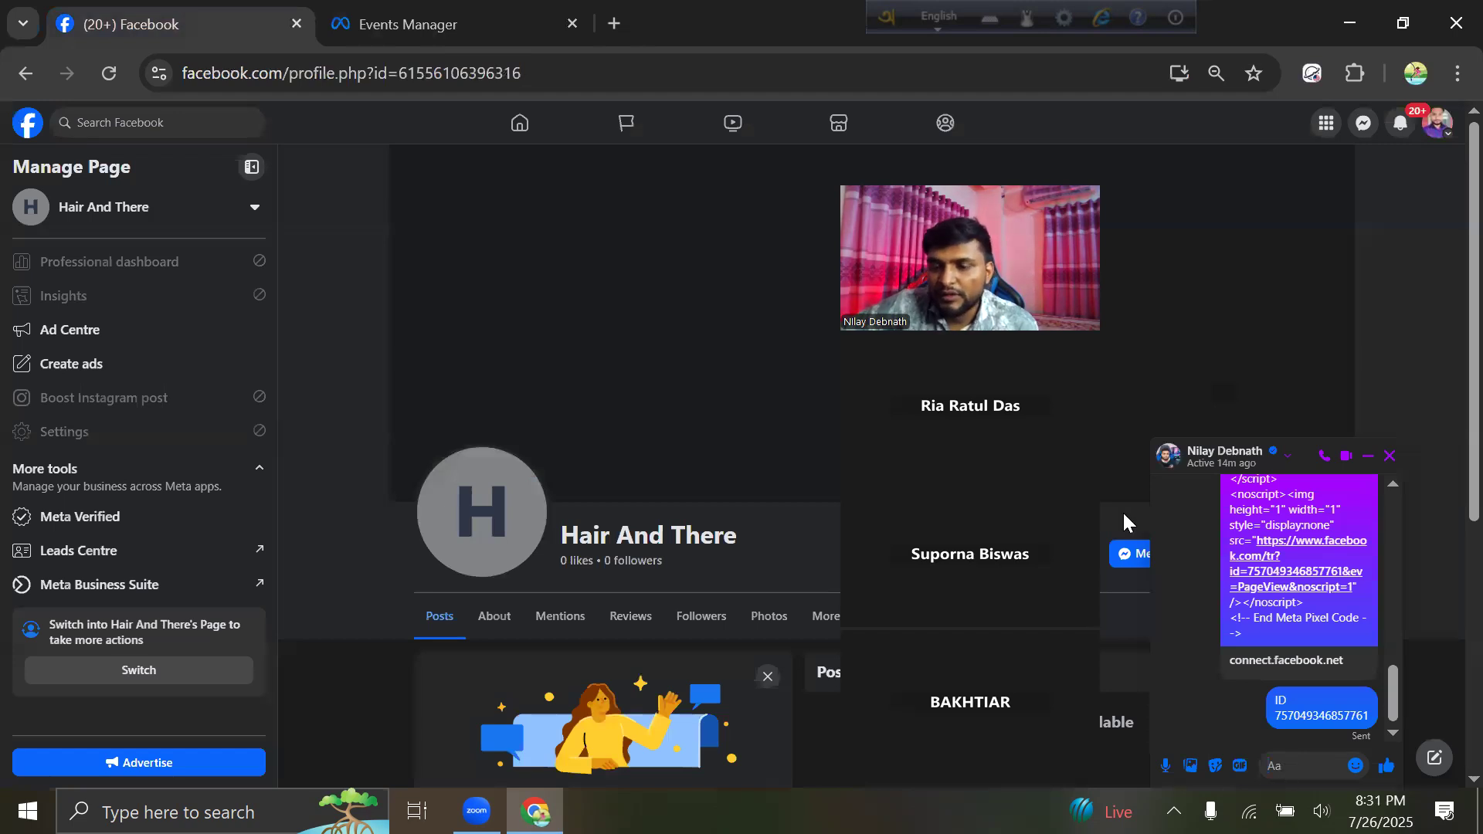
{"action": "left_click", "coordinate": [1189, 507]}
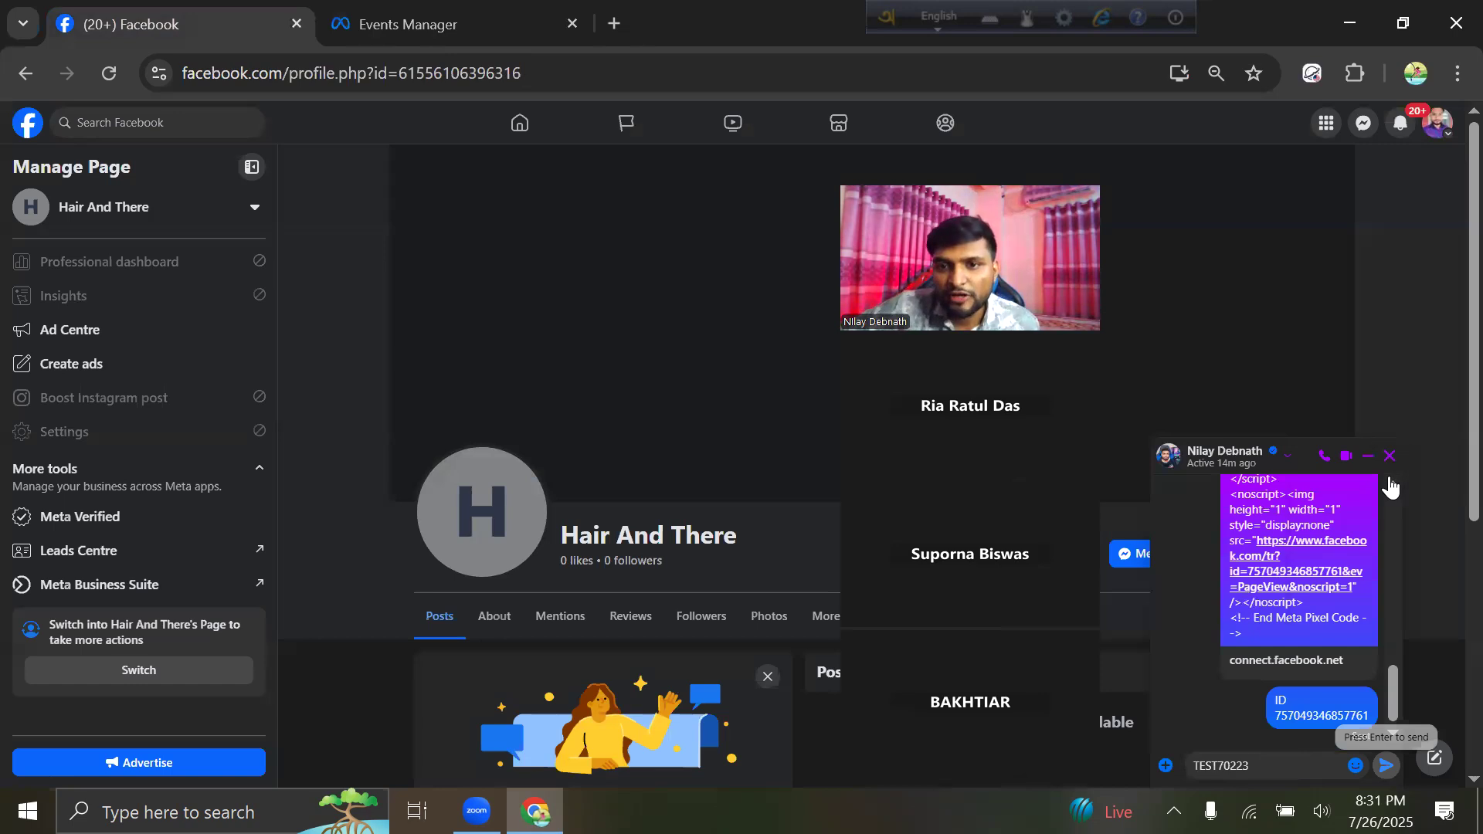
{"action": "key", "text": "Return"}
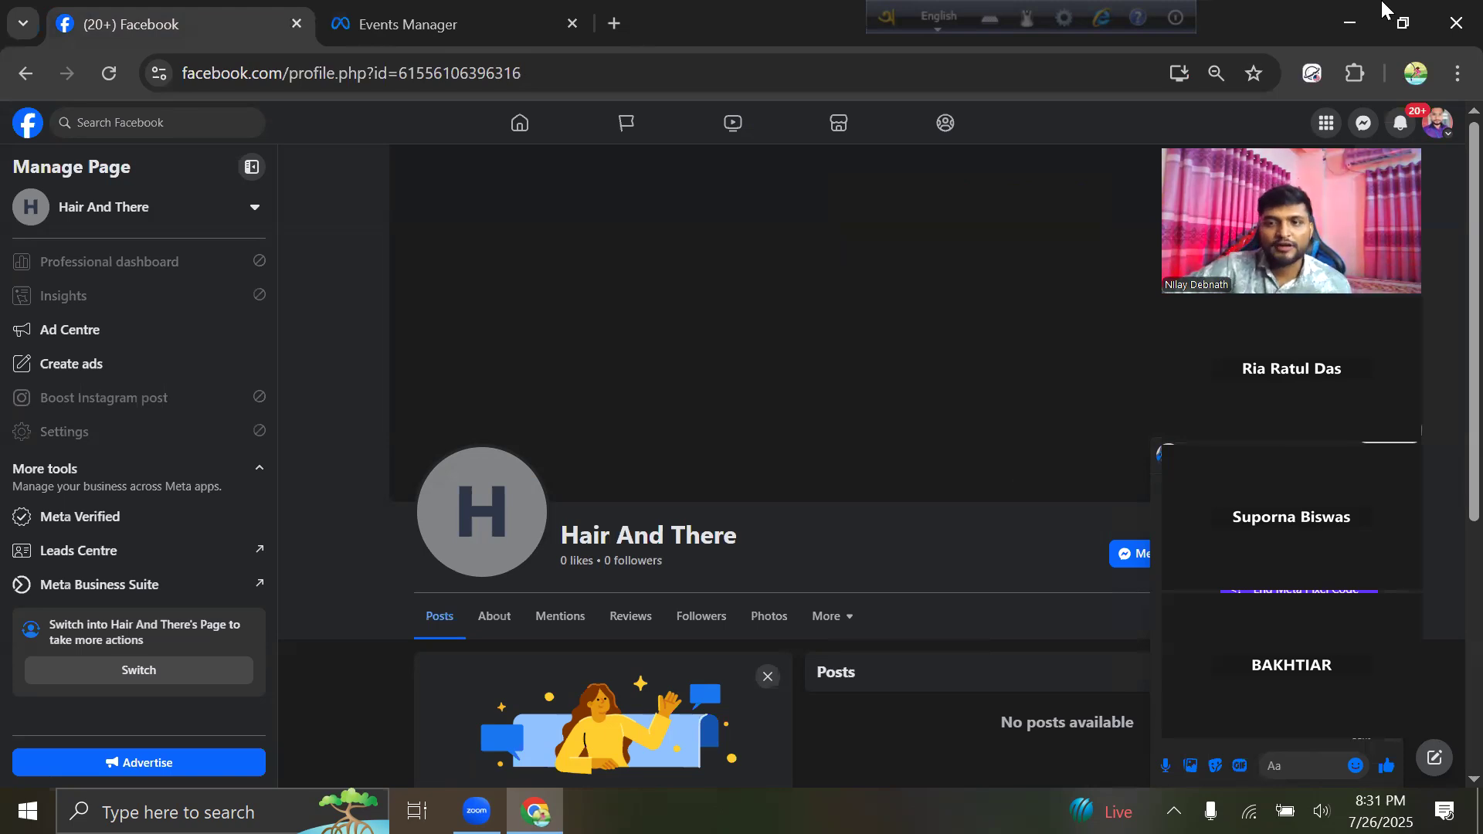
Step: Return to Events Manager's Test events page and open the All tools list toward Business settings
{"action": "left_click", "coordinate": [456, 11]}
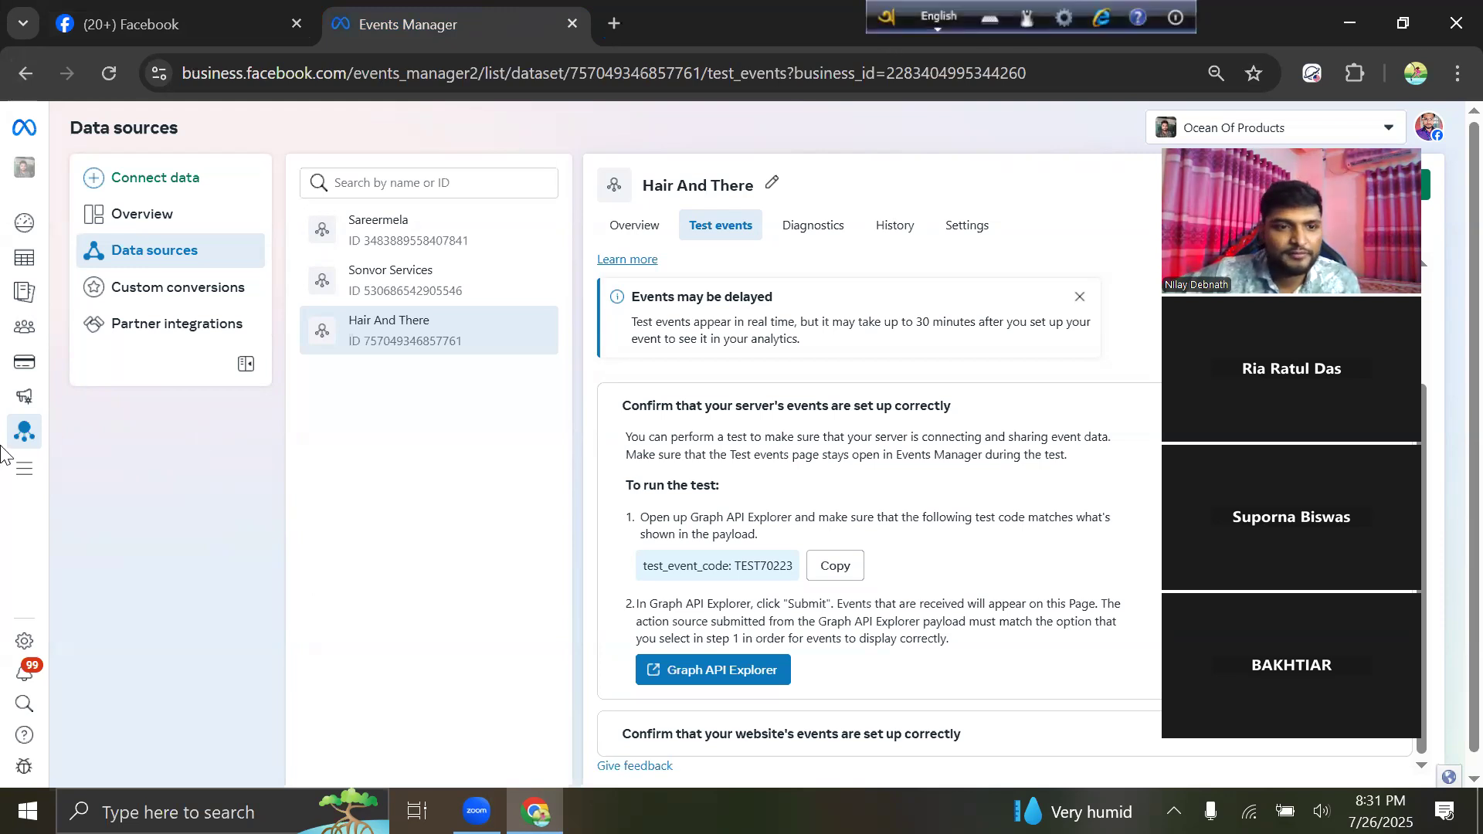
{"action": "mouse_move", "coordinate": [49, 515]}
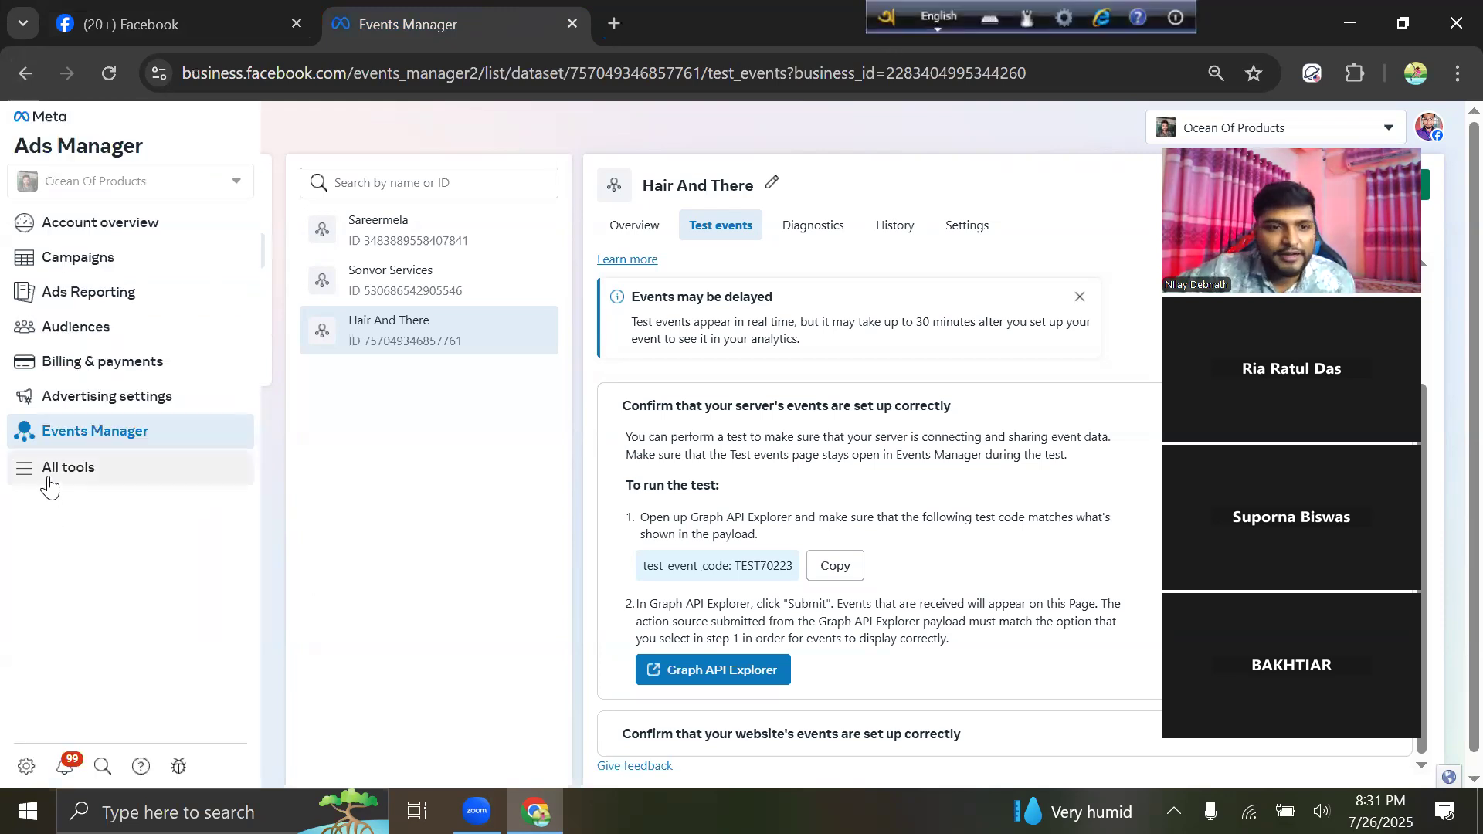
{"action": "left_click", "coordinate": [49, 479]}
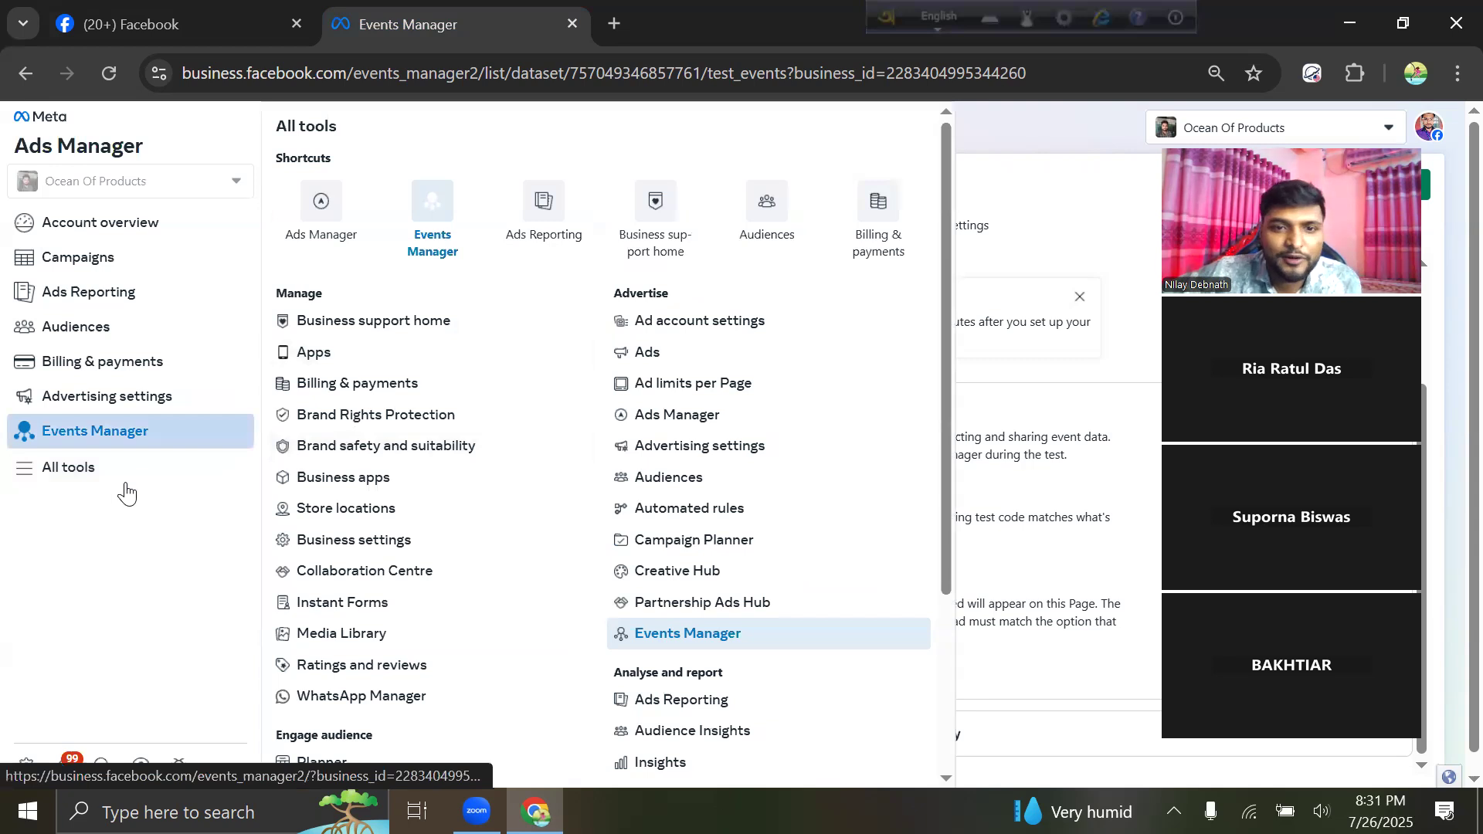
{"action": "scroll", "coordinate": [348, 617], "scroll_direction": "down", "scroll_amount": 3}
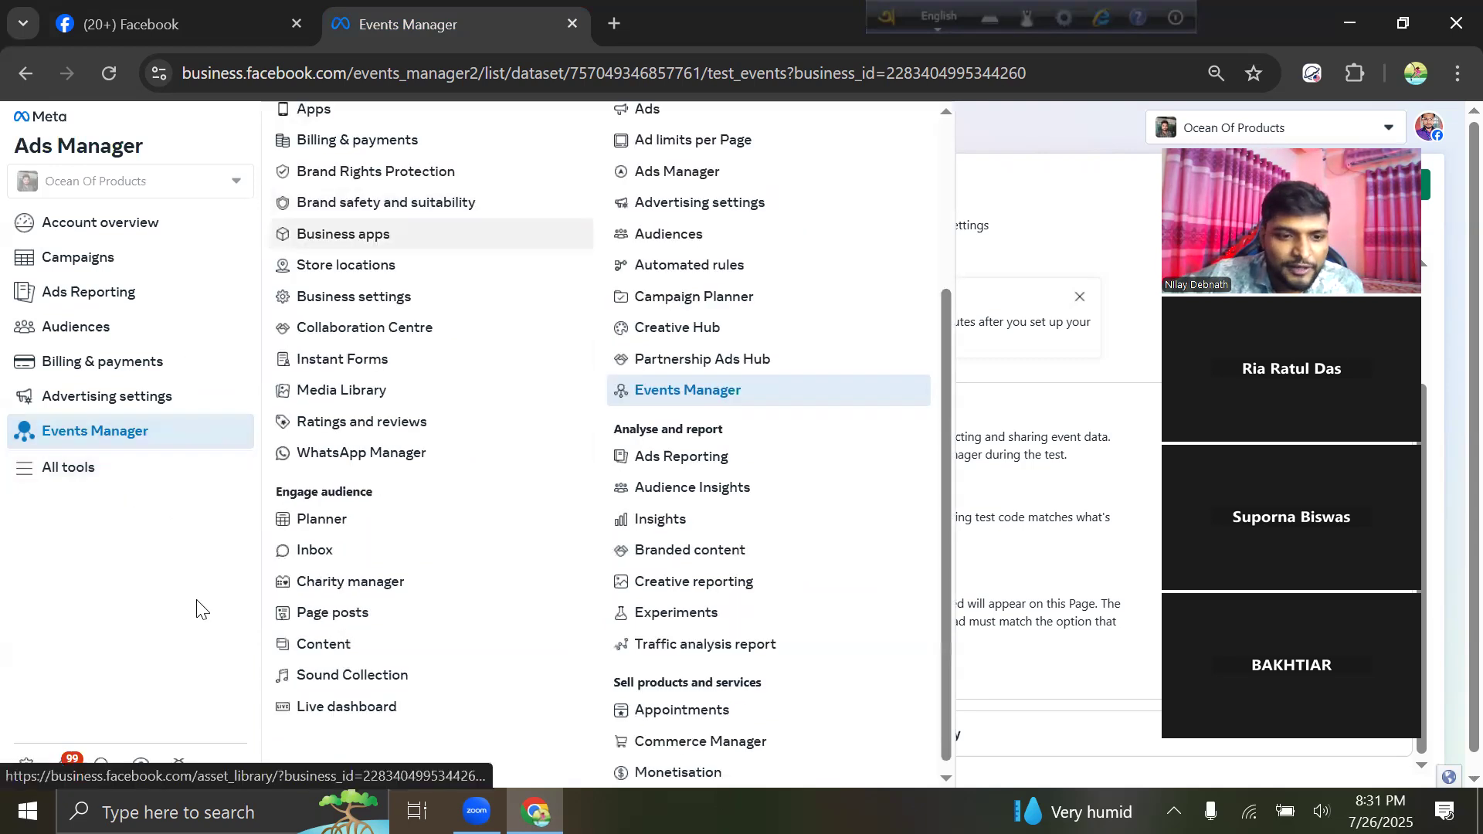
{"action": "left_click", "coordinate": [196, 610]}
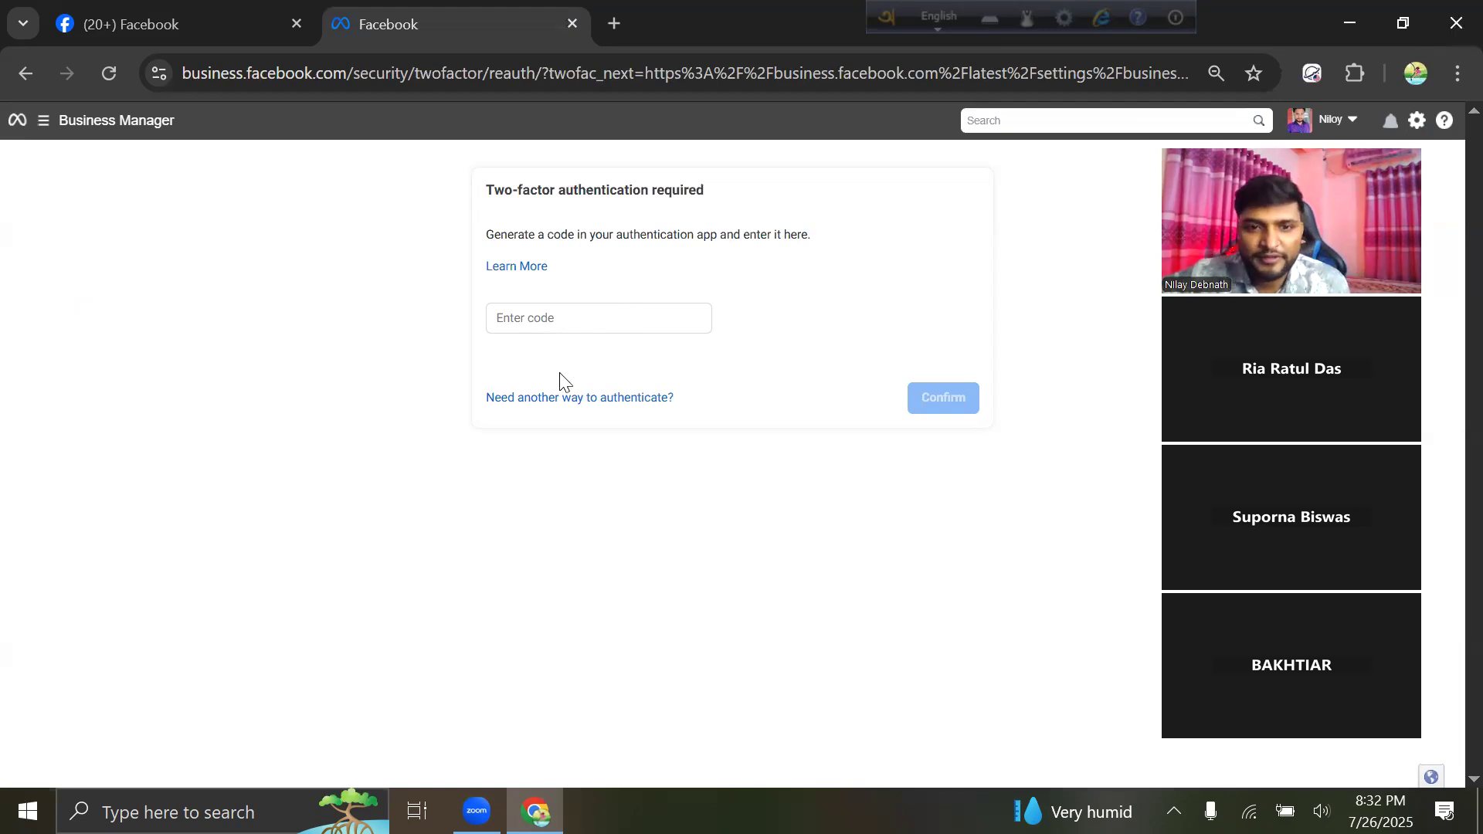
Step: Enter the authenticator code, fixing one mistyped digit, and submit it to pass two-factor authentication
{"action": "left_click", "coordinate": [584, 325]}
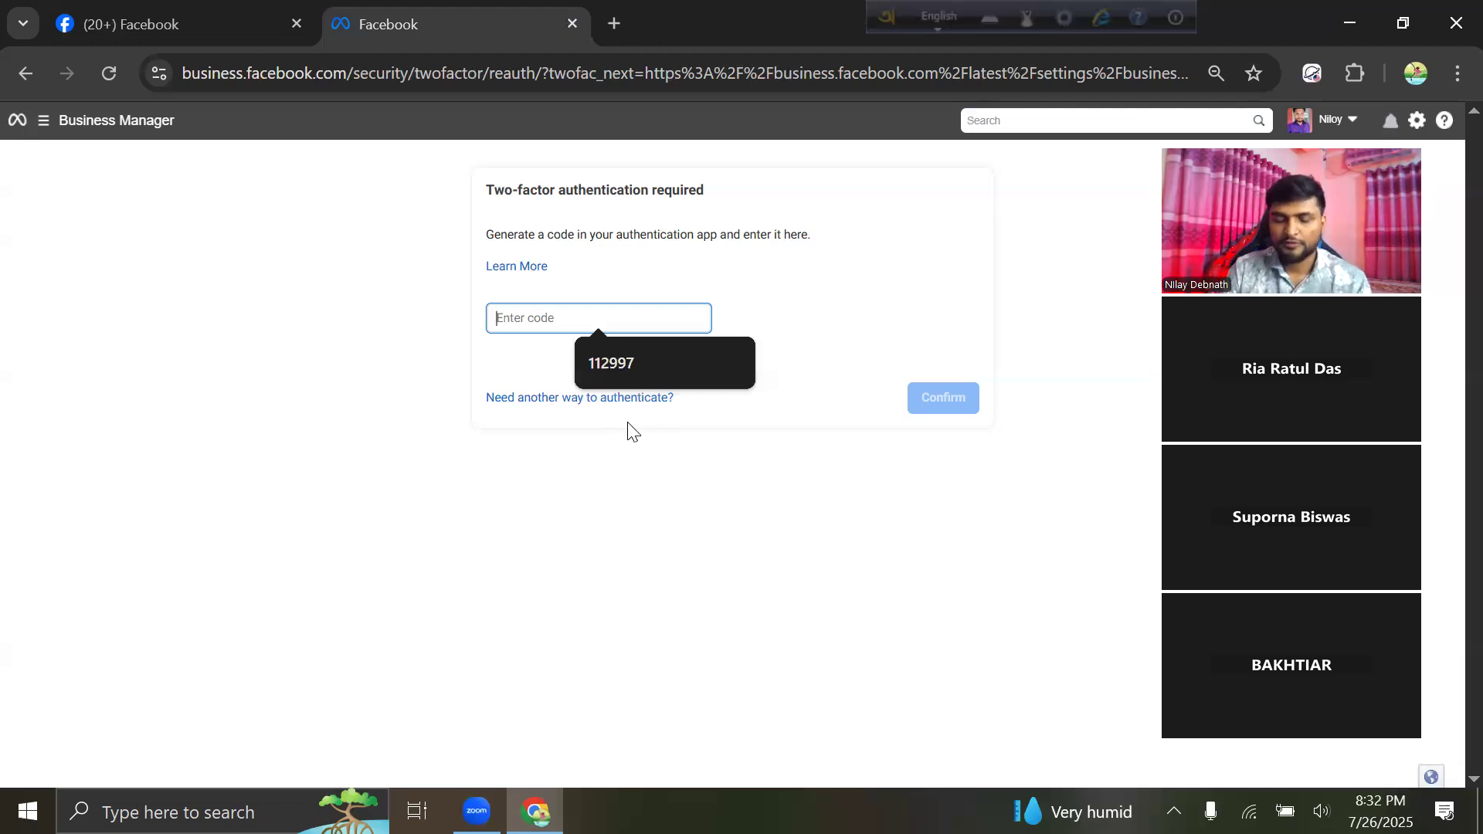
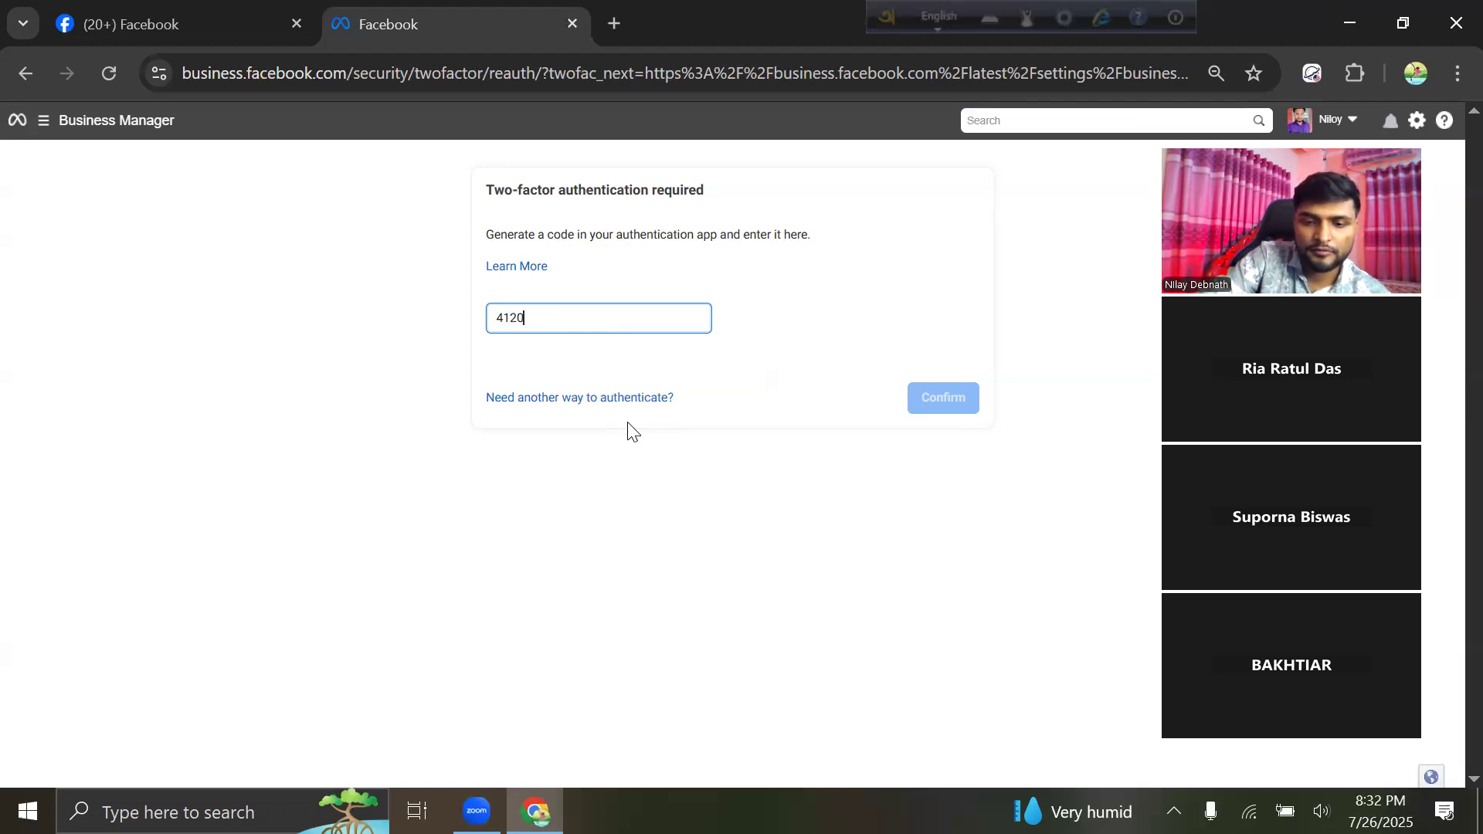
{"action": "key", "text": "Return"}
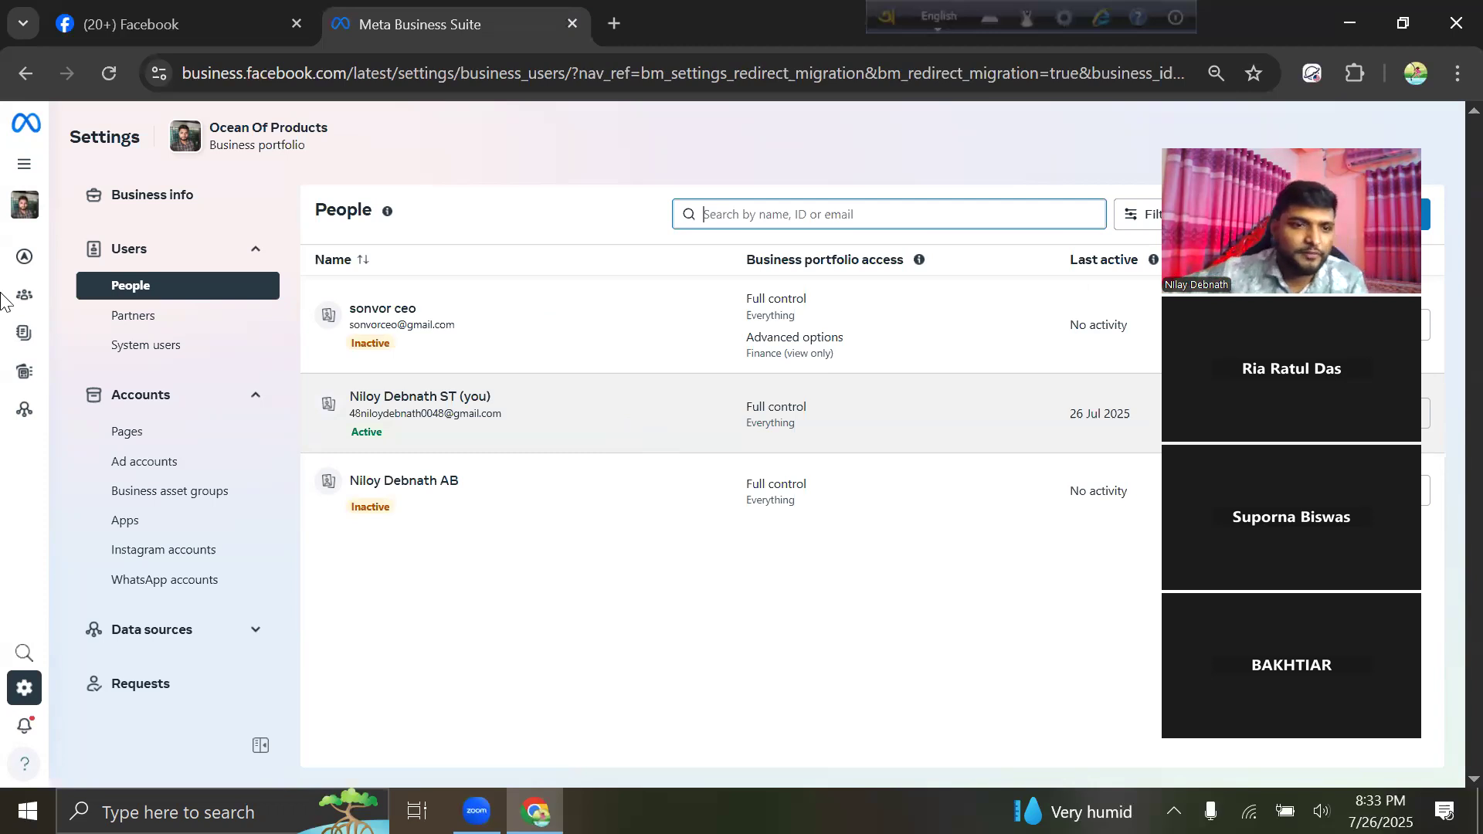
Step: Open Ads Manager from Business Suite, showing the 218 campaigns of the Page Promotion 05 ad account
{"action": "mouse_move", "coordinate": [6, 294]}
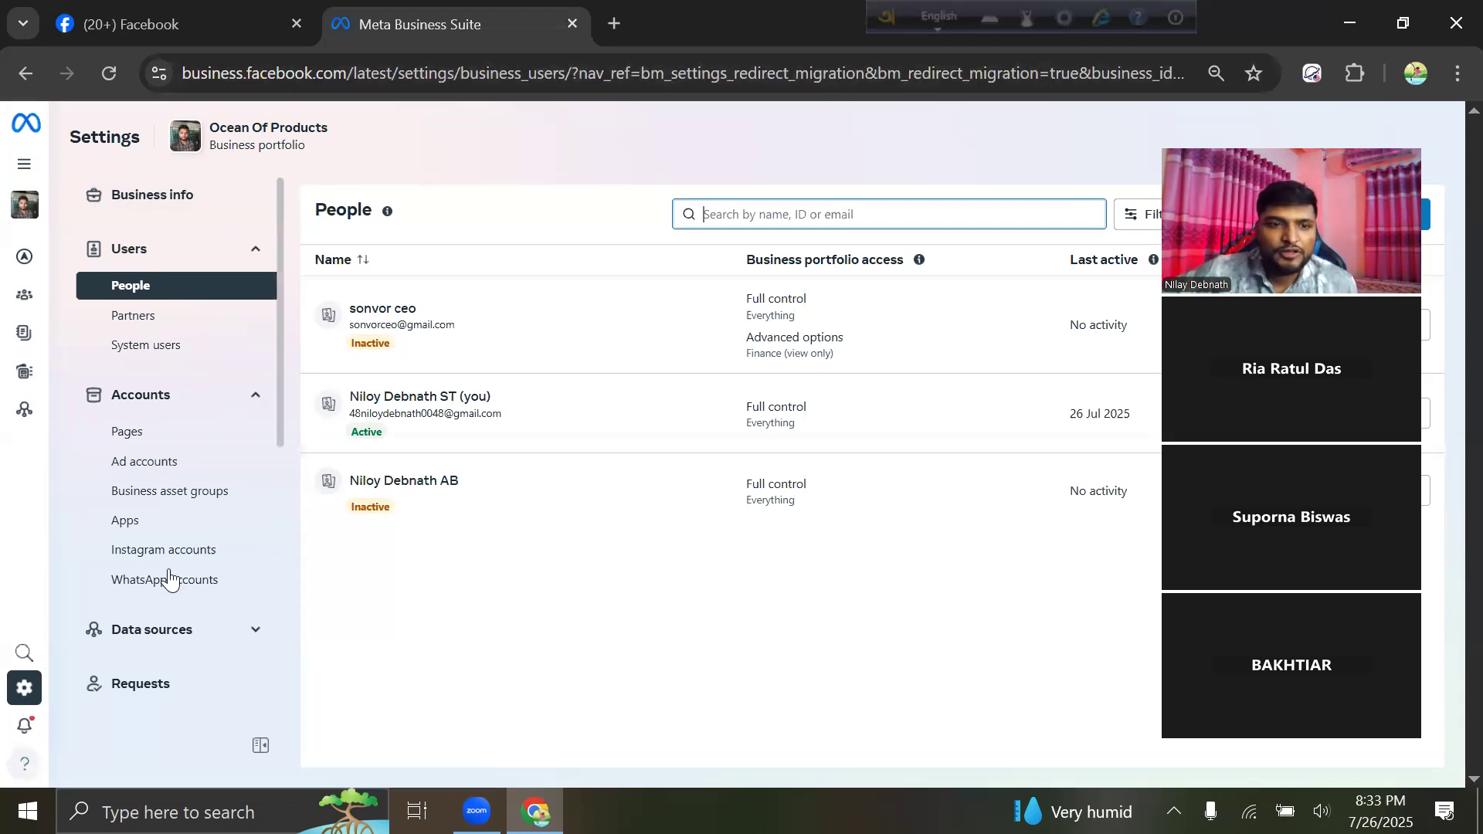
{"action": "left_click", "coordinate": [187, 465]}
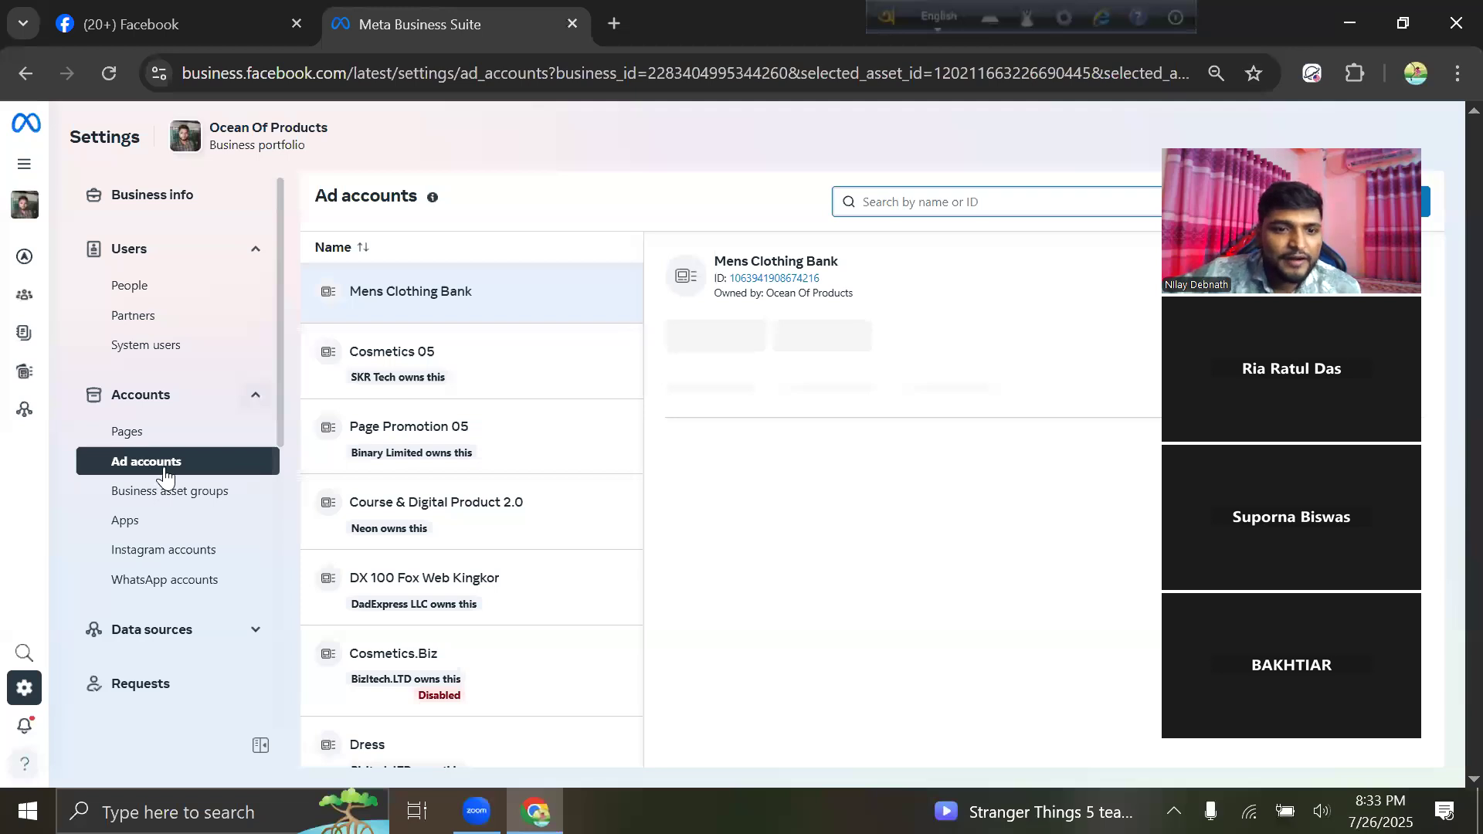
{"action": "scroll", "coordinate": [426, 391], "scroll_direction": "down", "scroll_amount": 3}
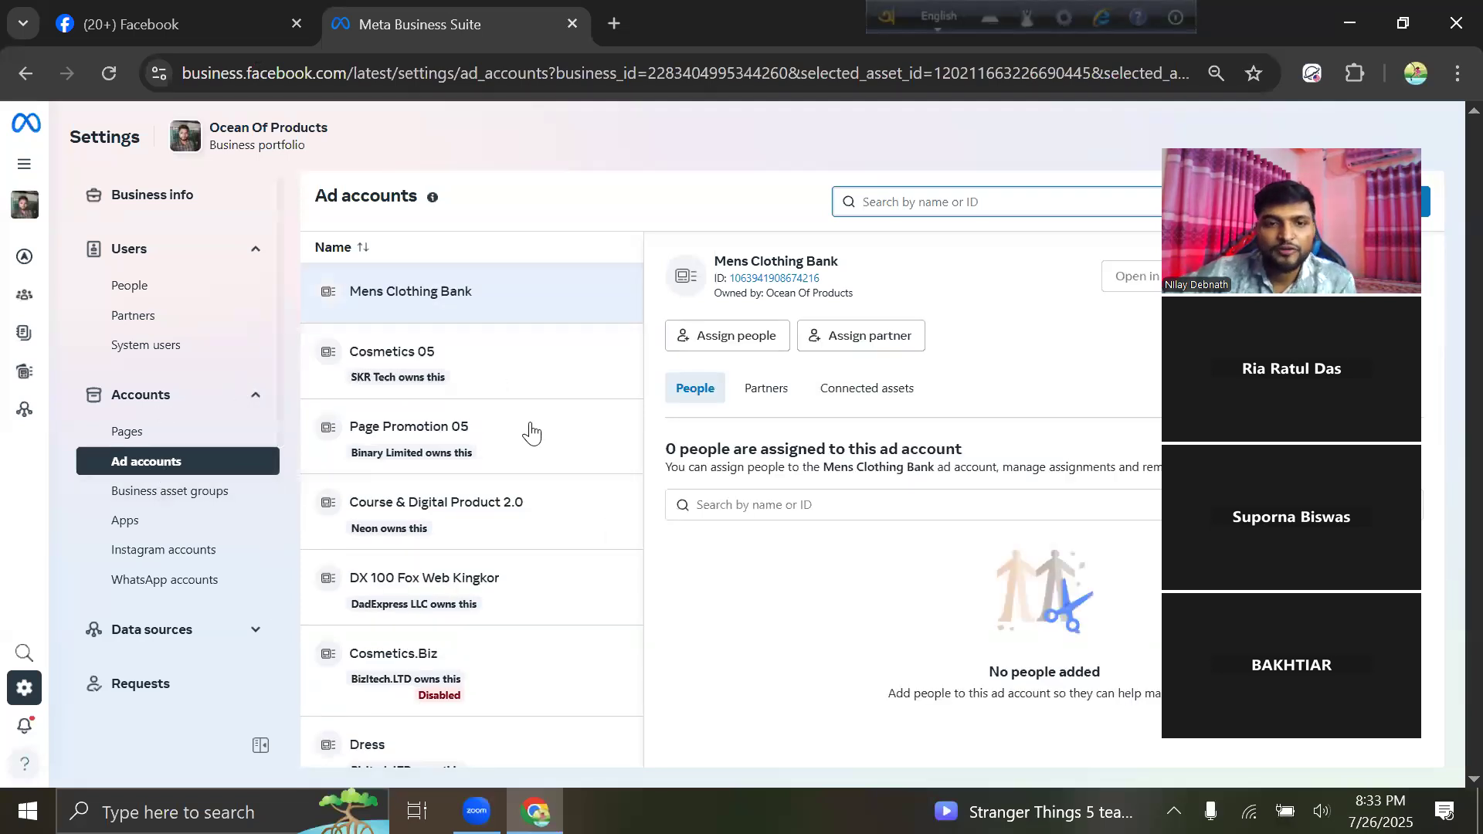
{"action": "scroll", "coordinate": [470, 557], "scroll_direction": "down", "scroll_amount": 3}
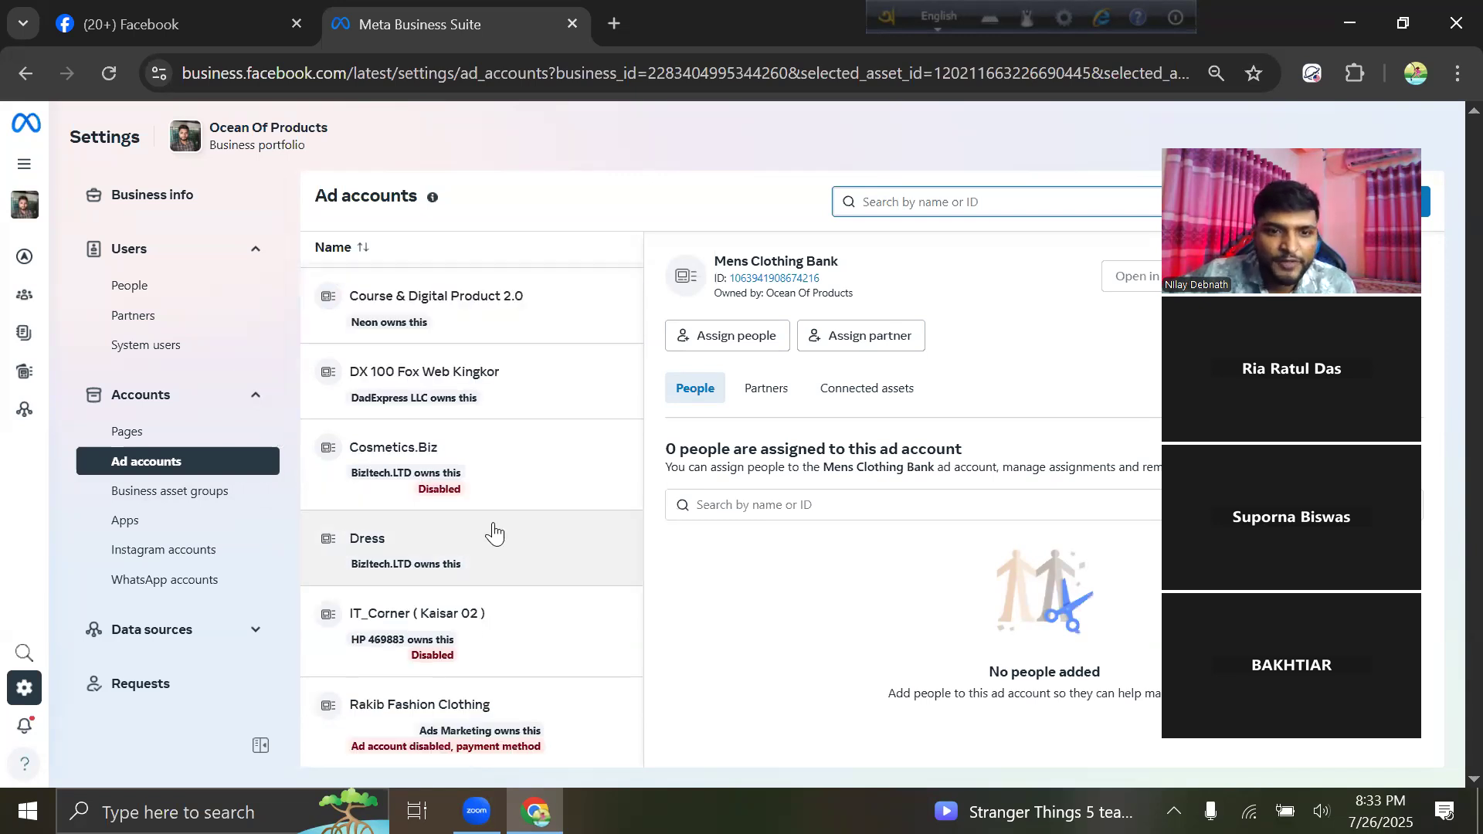
{"action": "scroll", "coordinate": [464, 564], "scroll_direction": "up", "scroll_amount": 1}
{"action": "scroll", "coordinate": [437, 591], "scroll_direction": "down", "scroll_amount": 1}
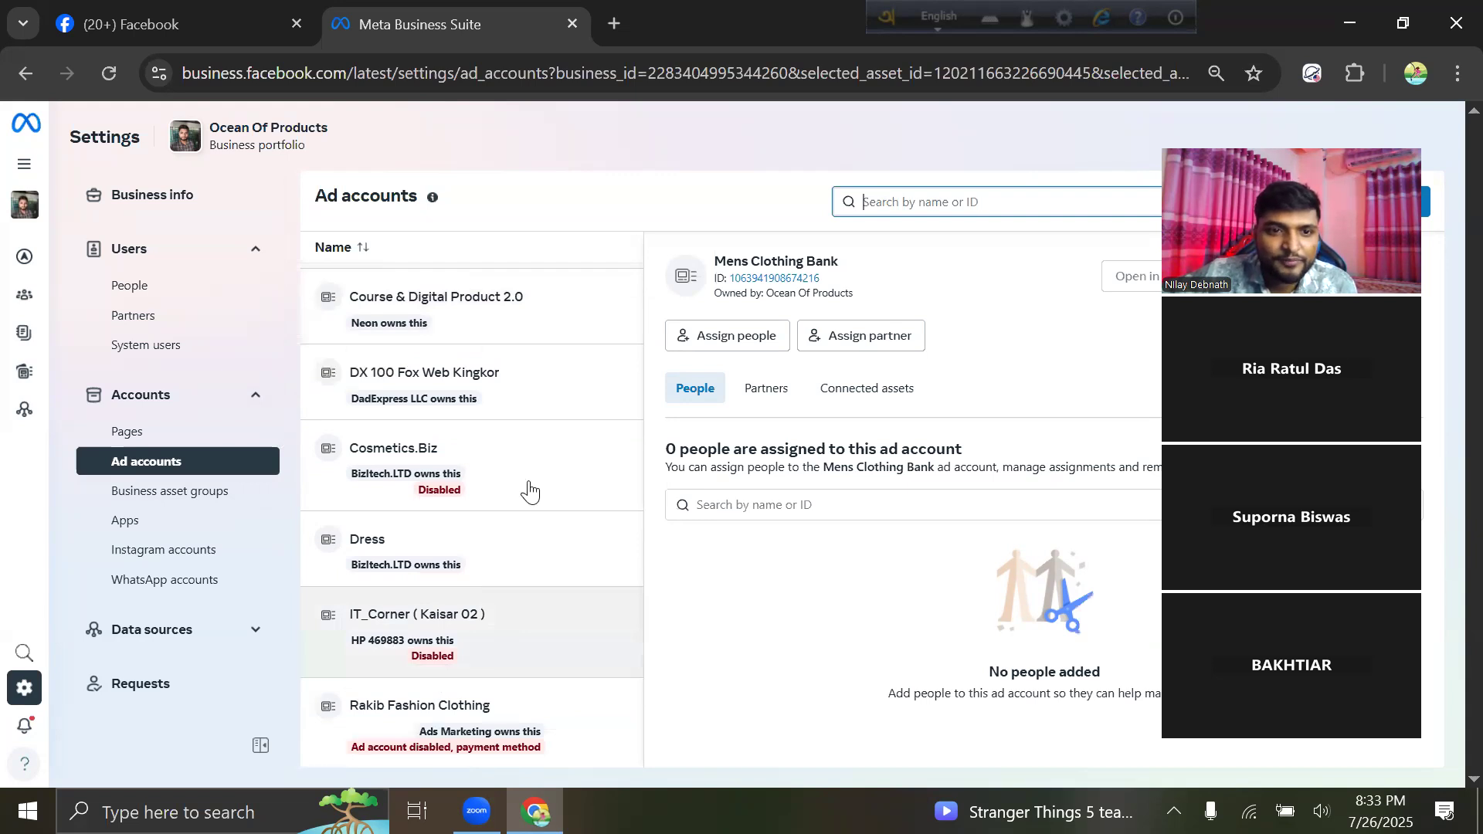
{"action": "scroll", "coordinate": [394, 363], "scroll_direction": "up", "scroll_amount": 4}
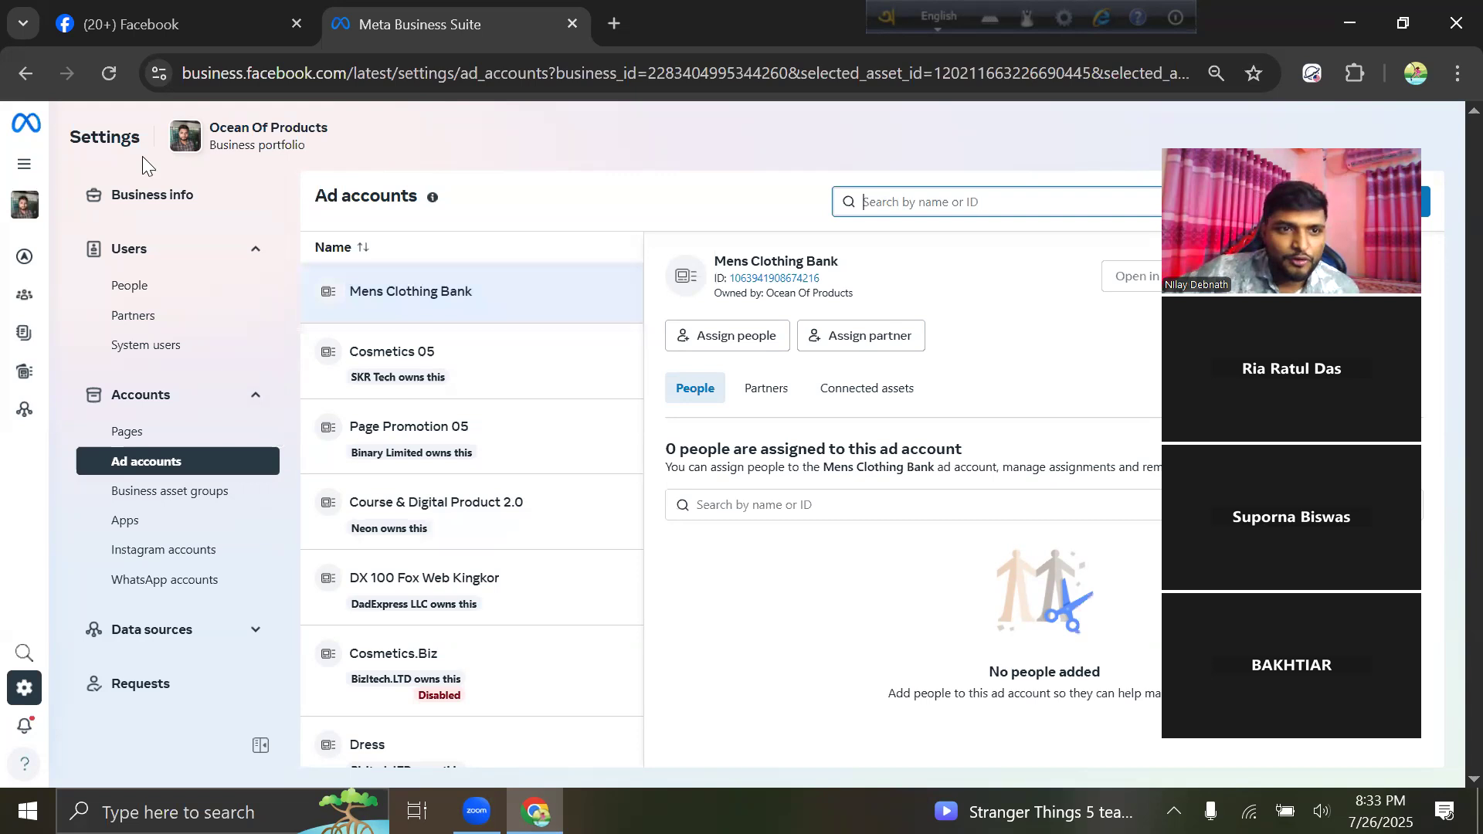
{"action": "left_click", "coordinate": [160, 128]}
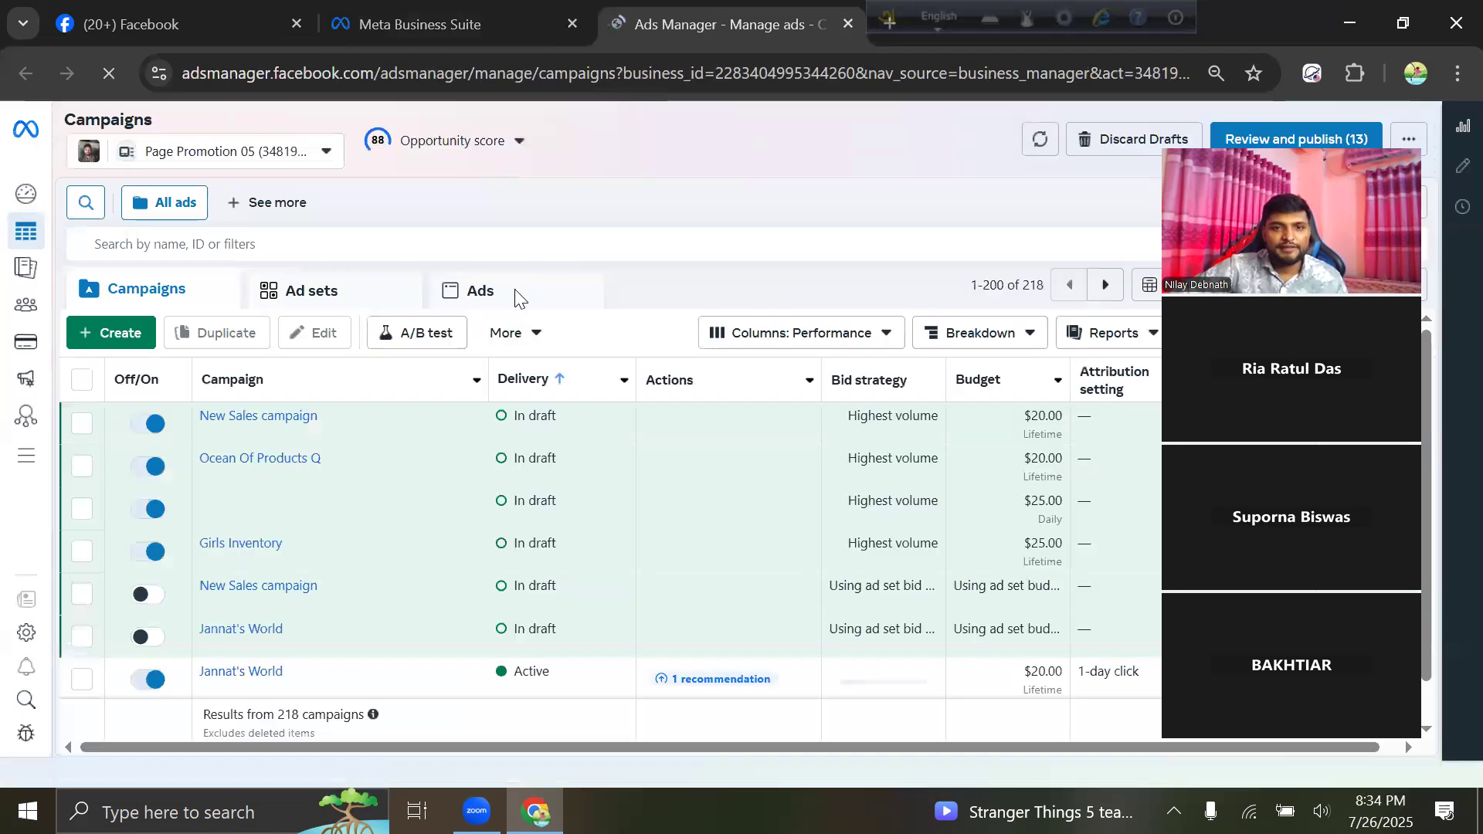
Step: Switch the table to the Ads tab, listing Page Promotion 05's 211 ads
{"action": "left_click", "coordinate": [515, 297]}
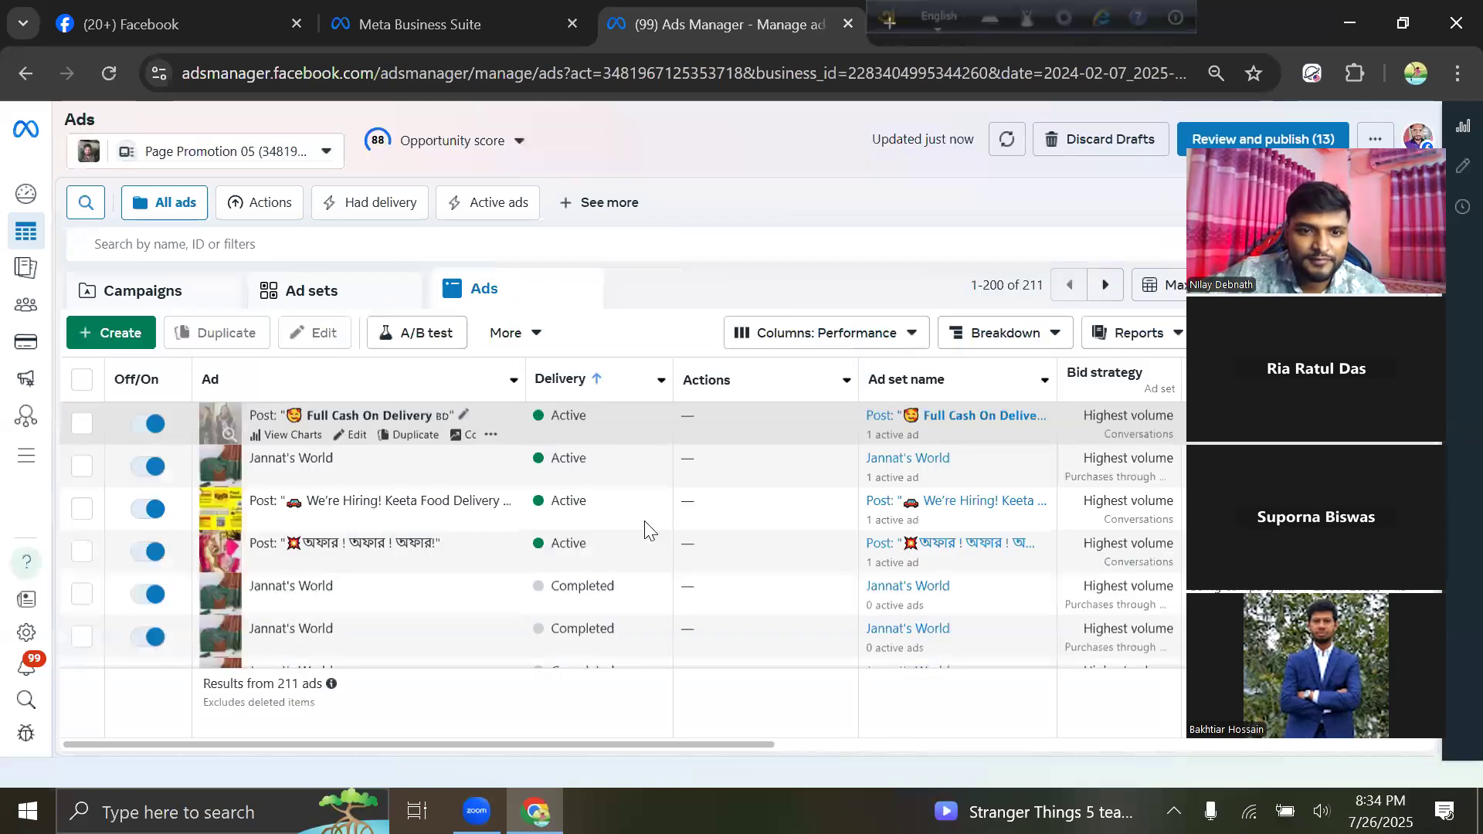
{"action": "scroll", "coordinate": [633, 517], "scroll_direction": "down", "scroll_amount": 10}
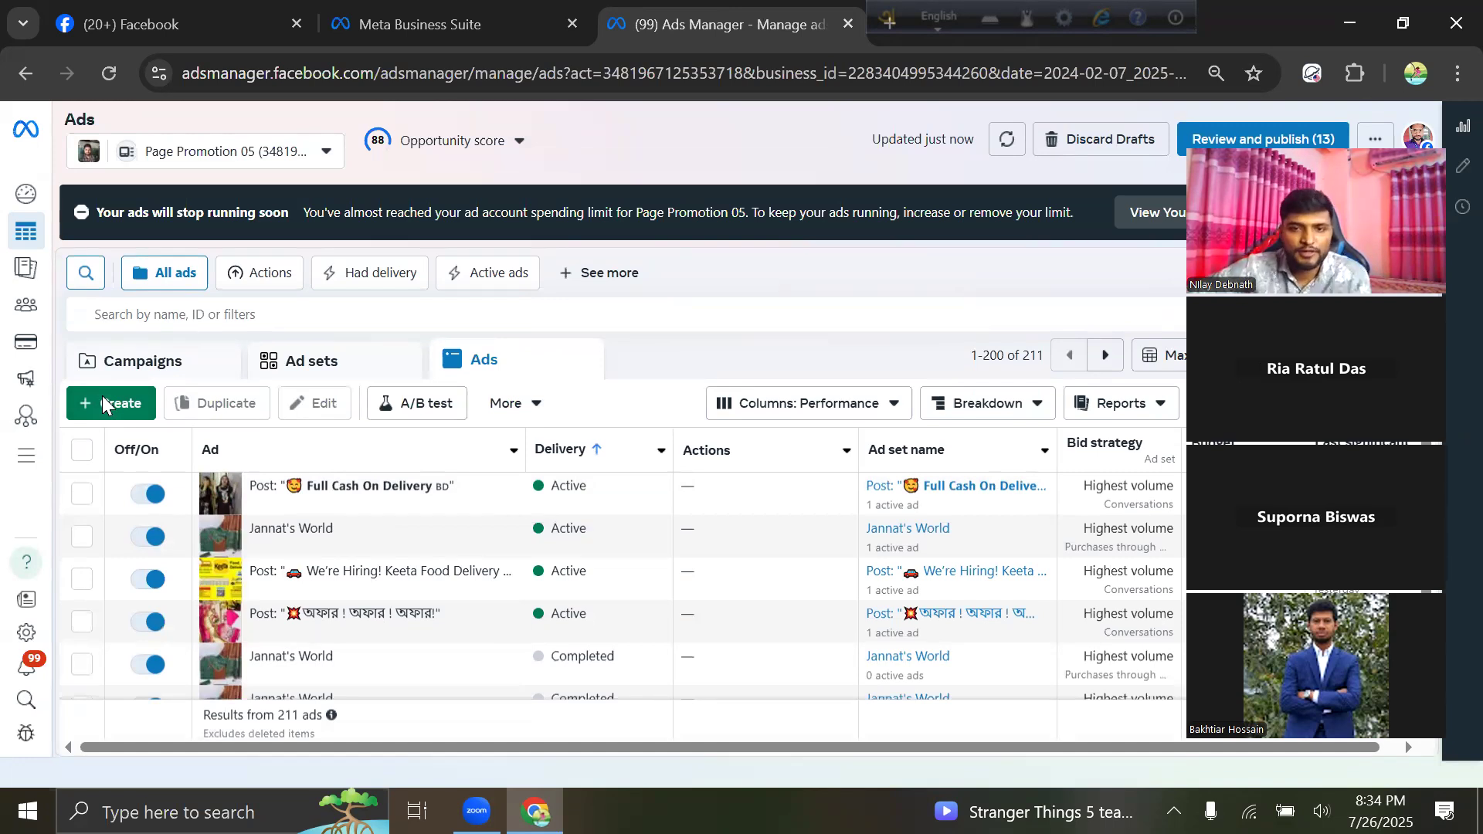
Step: Create a manual App promotion campaign draft, then select the Hair And There page name on Facebook
{"action": "left_click", "coordinate": [104, 397]}
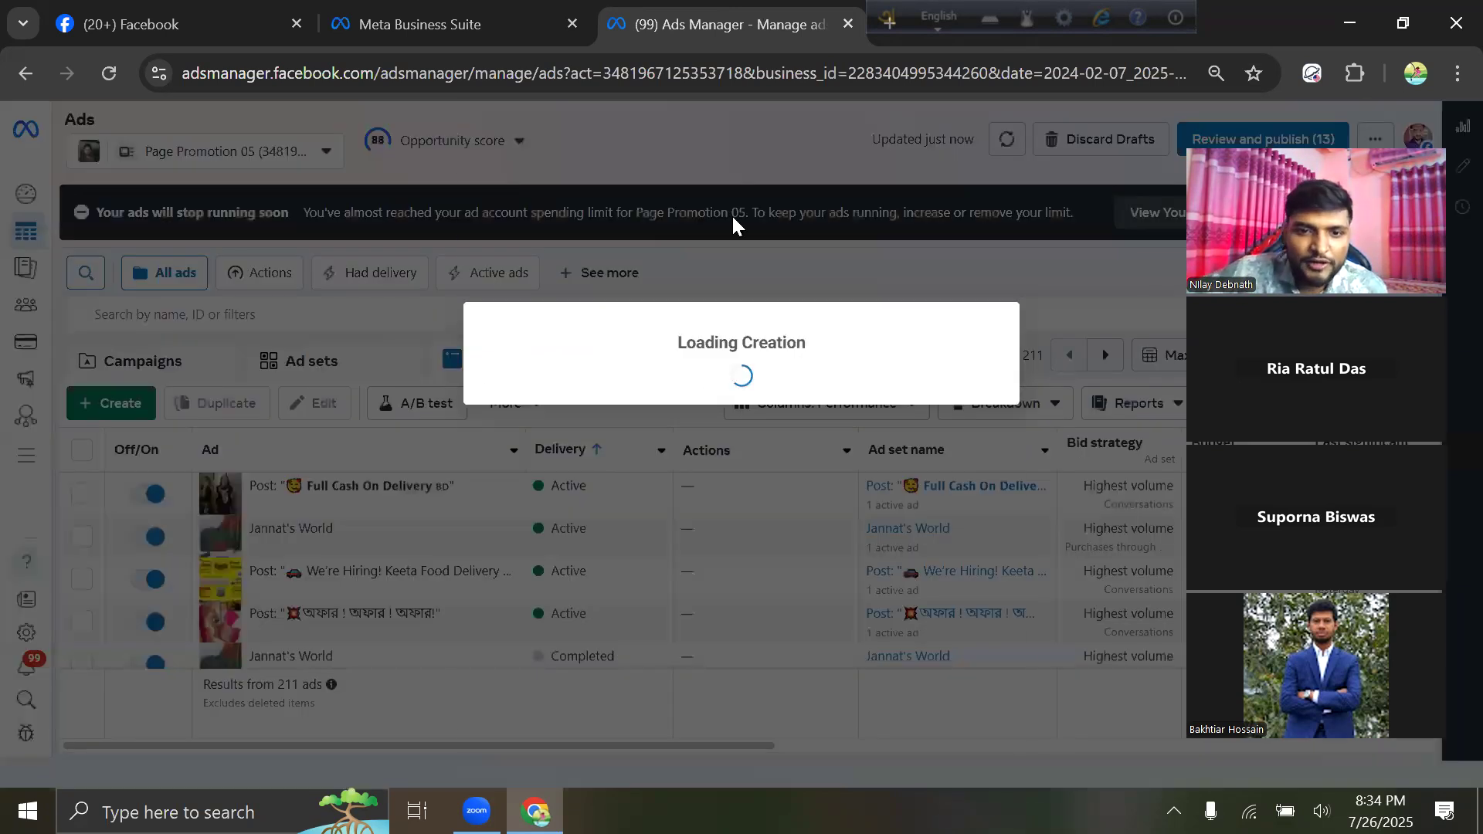
{"action": "left_click", "coordinate": [626, 521]}
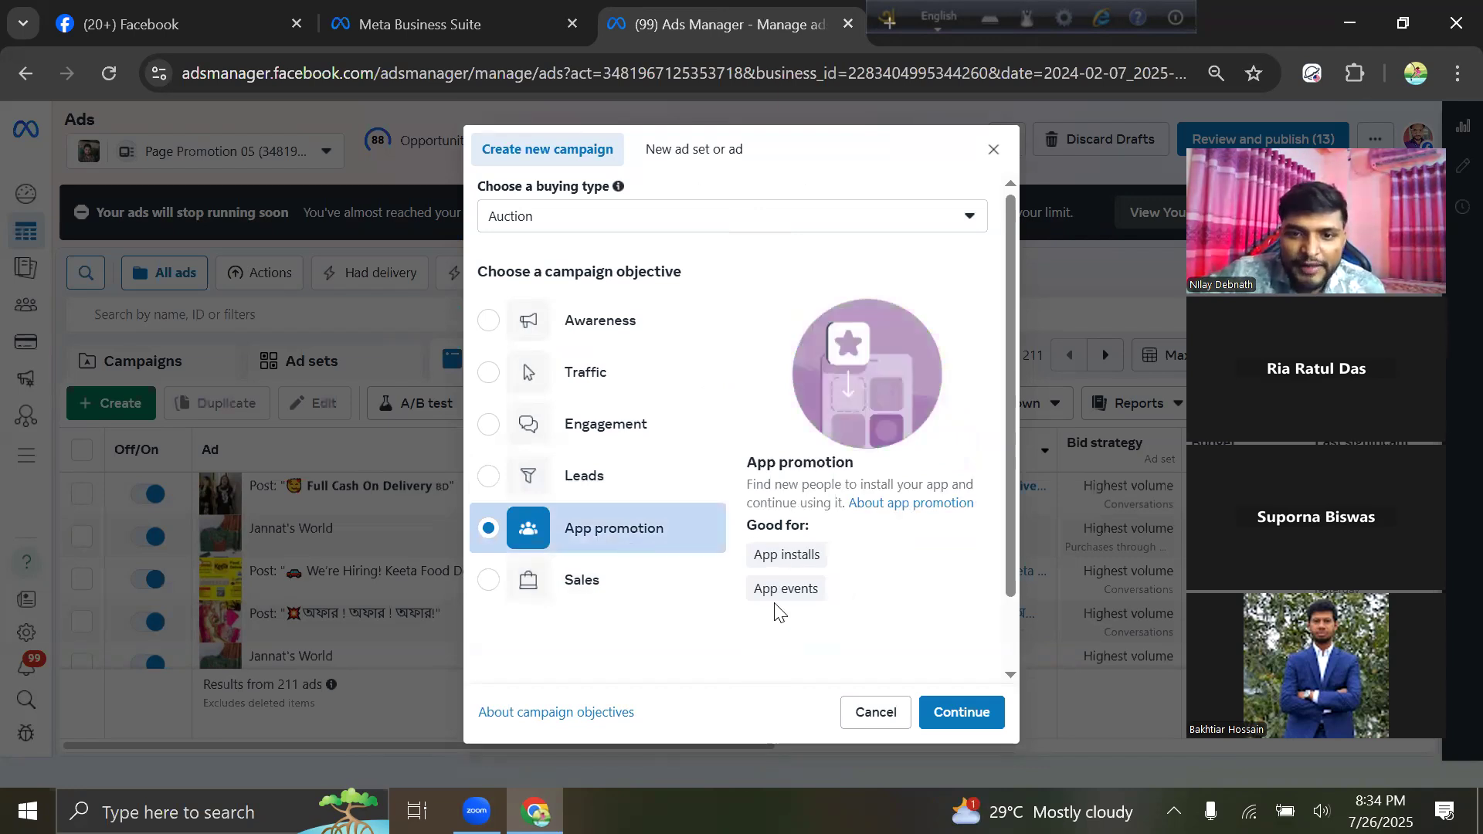
{"action": "mouse_move", "coordinate": [801, 592]}
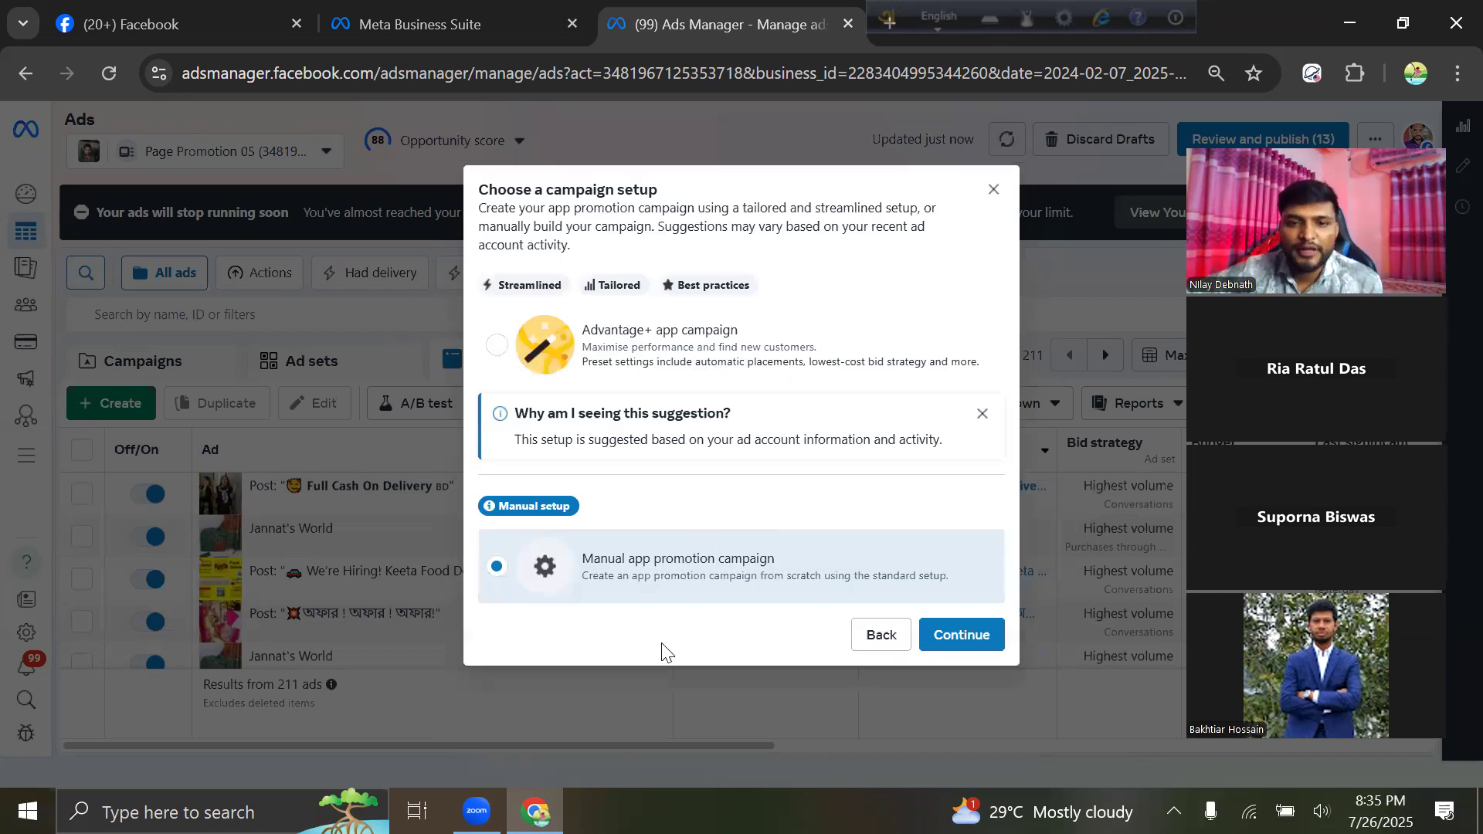
{"action": "left_click", "coordinate": [730, 568]}
{"action": "left_click", "coordinate": [957, 637]}
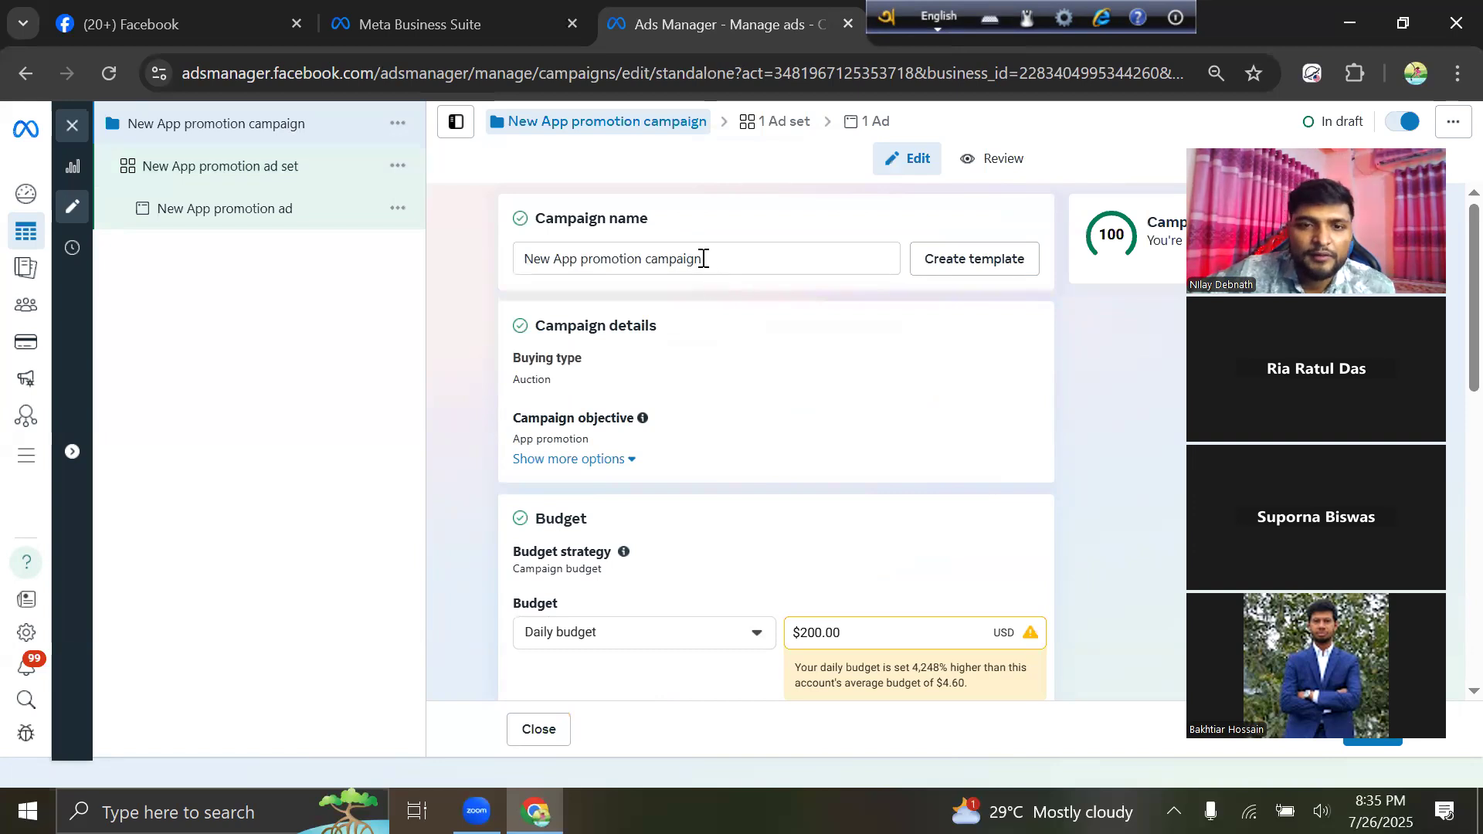
{"action": "left_click", "coordinate": [280, 21]}
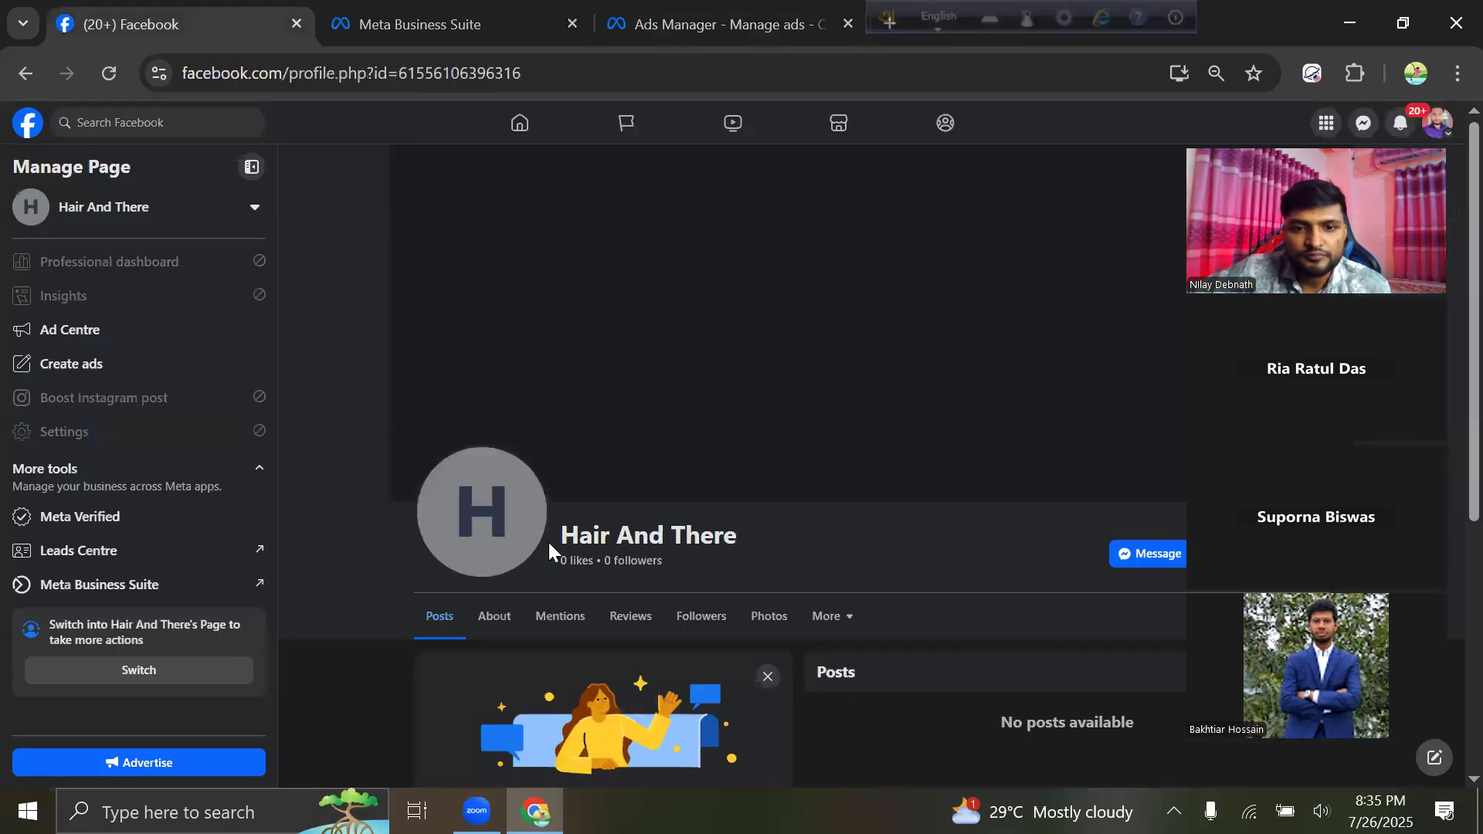
{"action": "triple_click", "coordinate": [726, 542]}
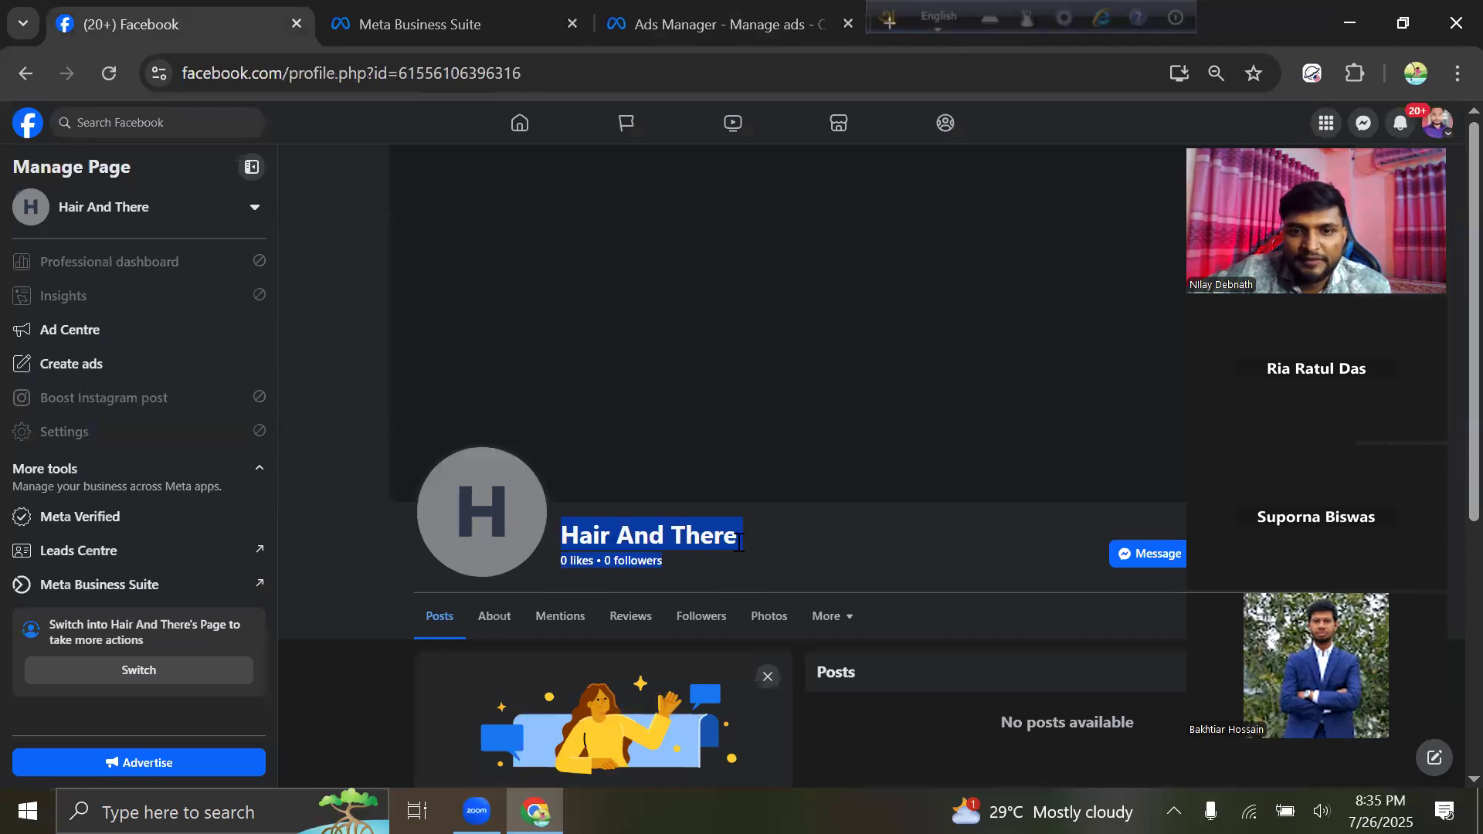
Step: Copy the Hair And There page name and paste it as the campaign name
{"action": "right_click", "coordinate": [766, 309]}
{"action": "left_click", "coordinate": [384, 5]}
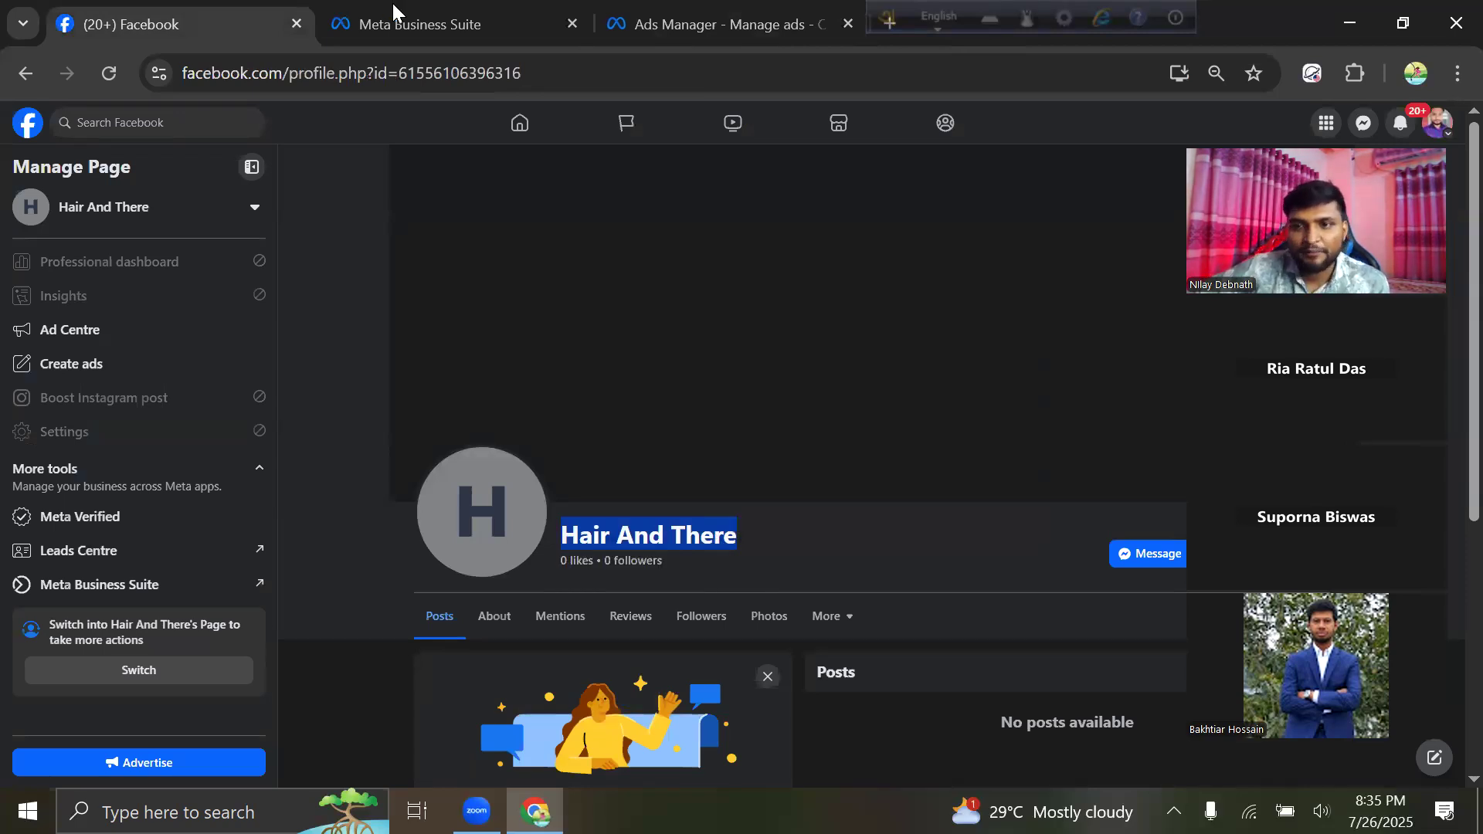
{"action": "left_click", "coordinate": [393, 10]}
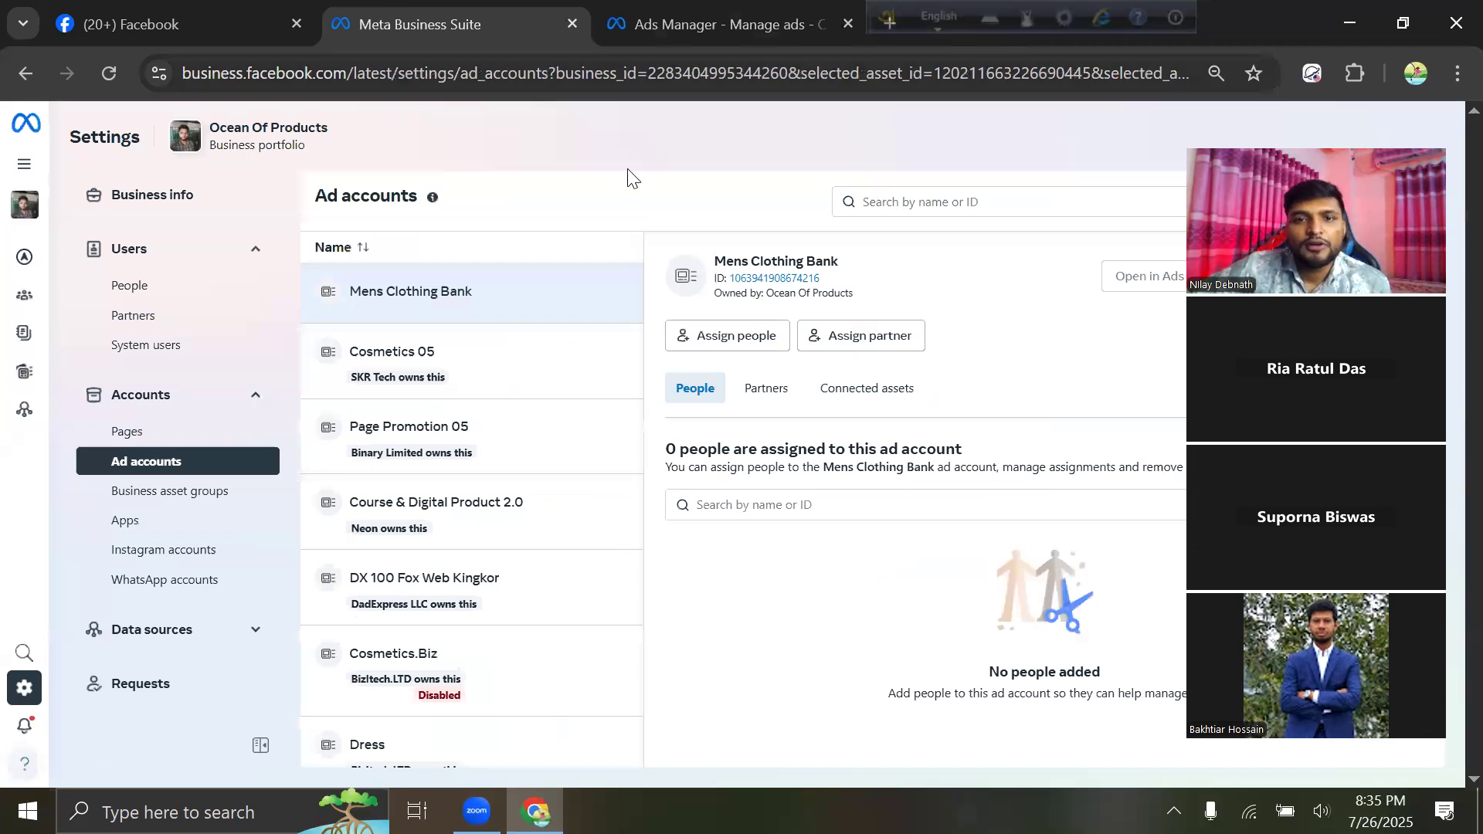
{"action": "left_click", "coordinate": [633, 24]}
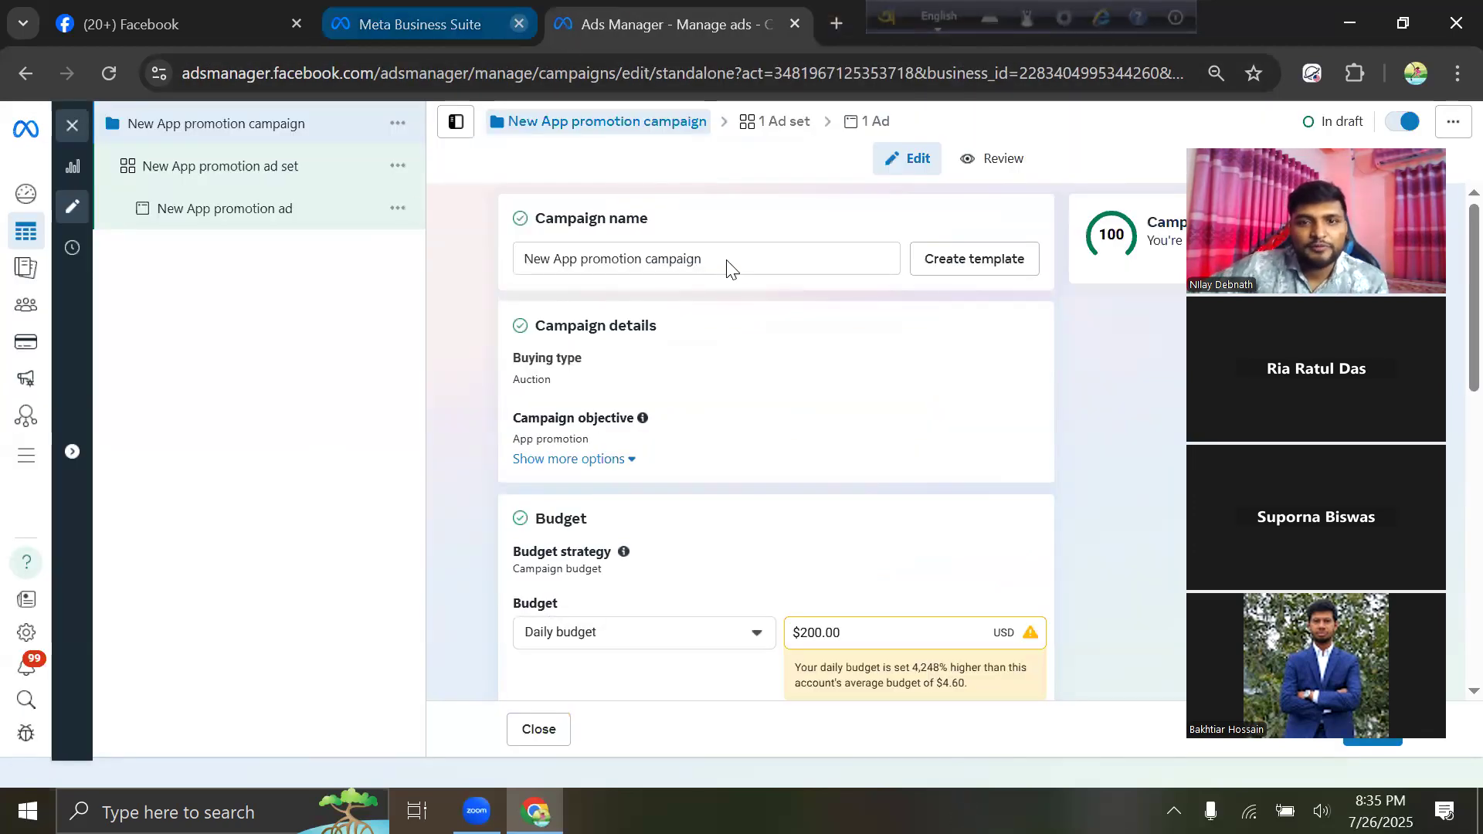
{"action": "triple_click", "coordinate": [626, 257]}
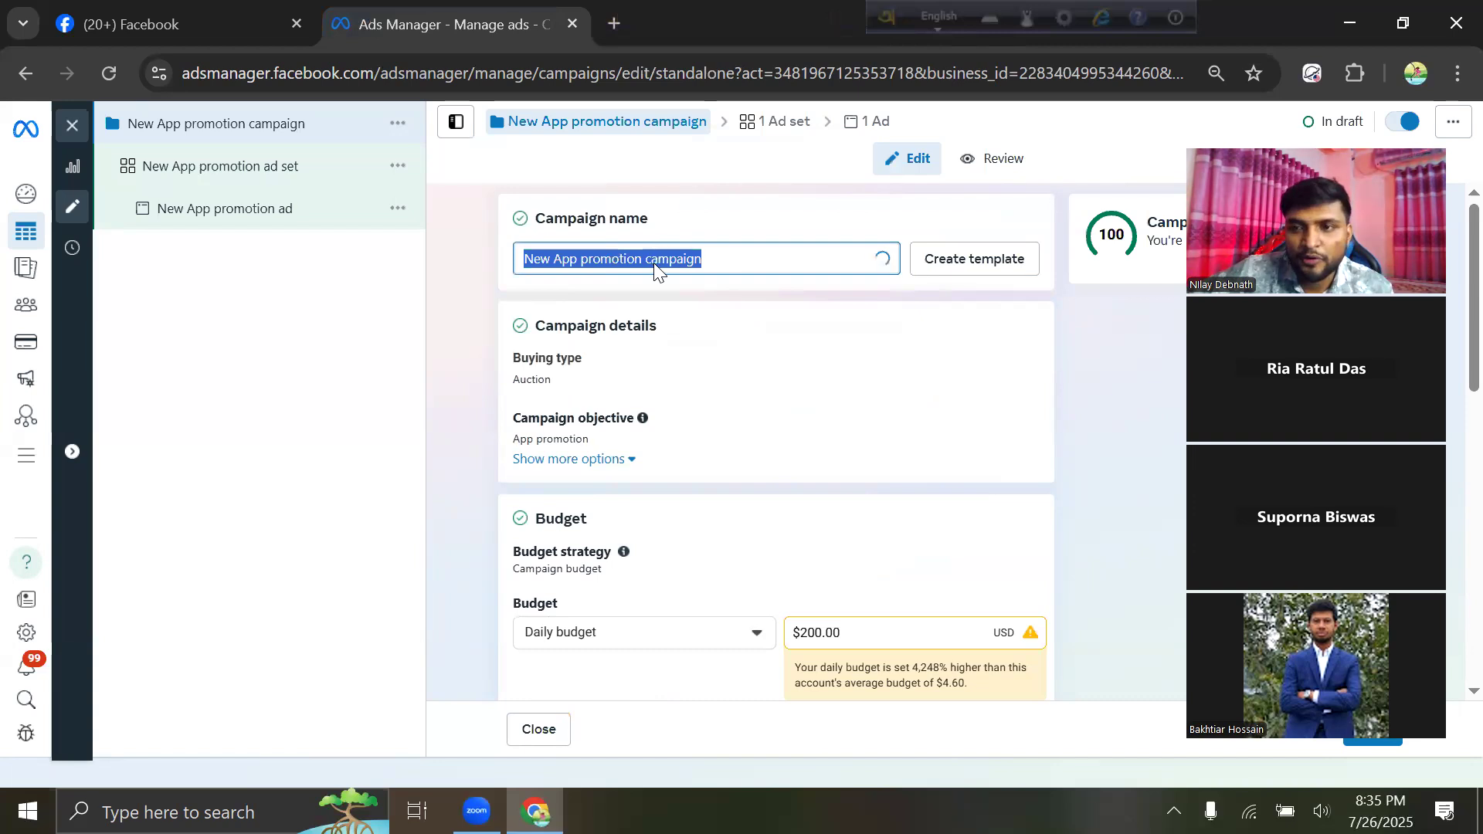
{"action": "right_click", "coordinate": [654, 263]}
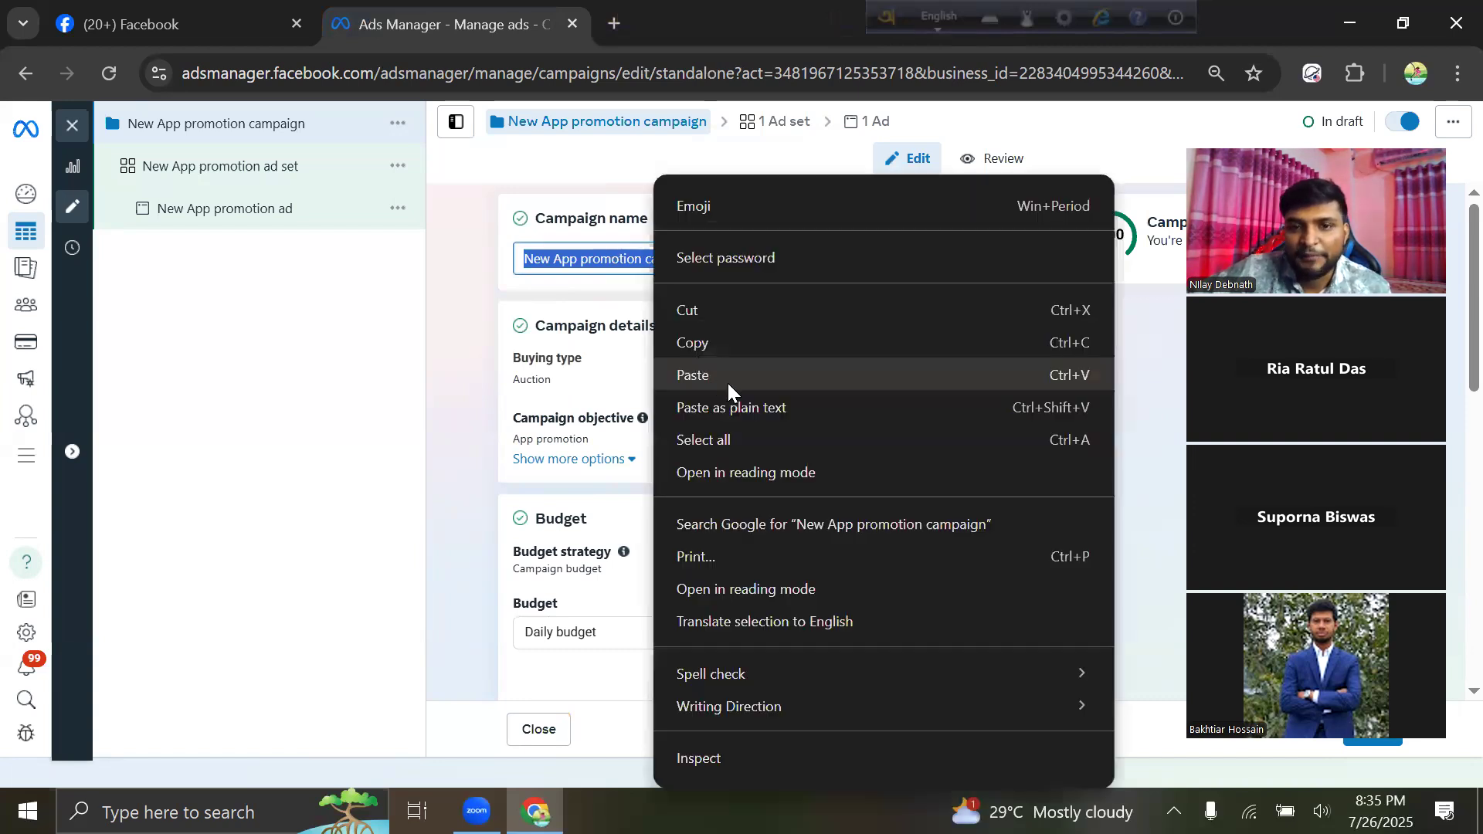
{"action": "left_click", "coordinate": [724, 376]}
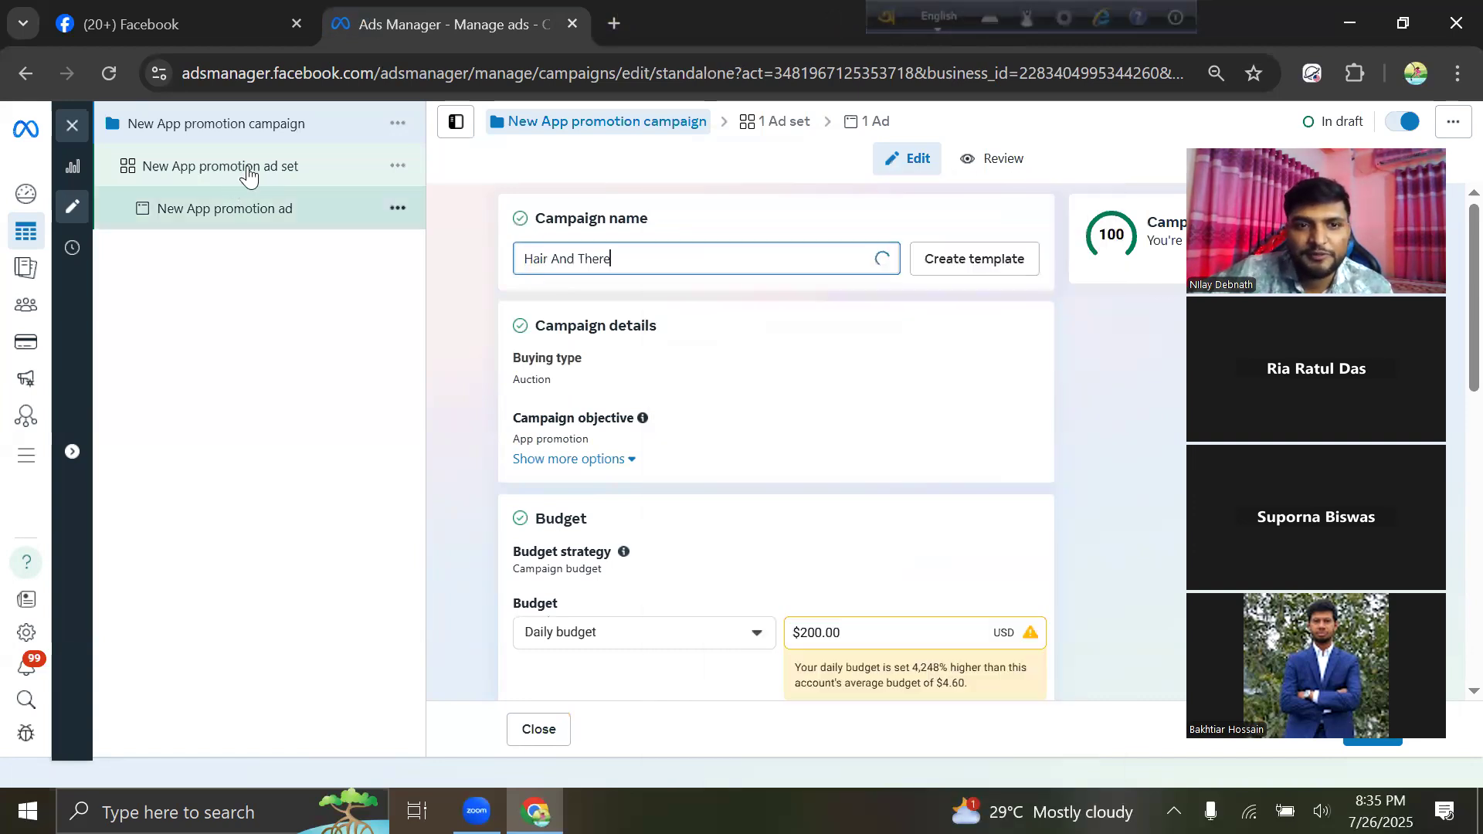
Step: Paste Hair And There as the name of the ad set and of the ad
{"action": "left_click", "coordinate": [924, 349]}
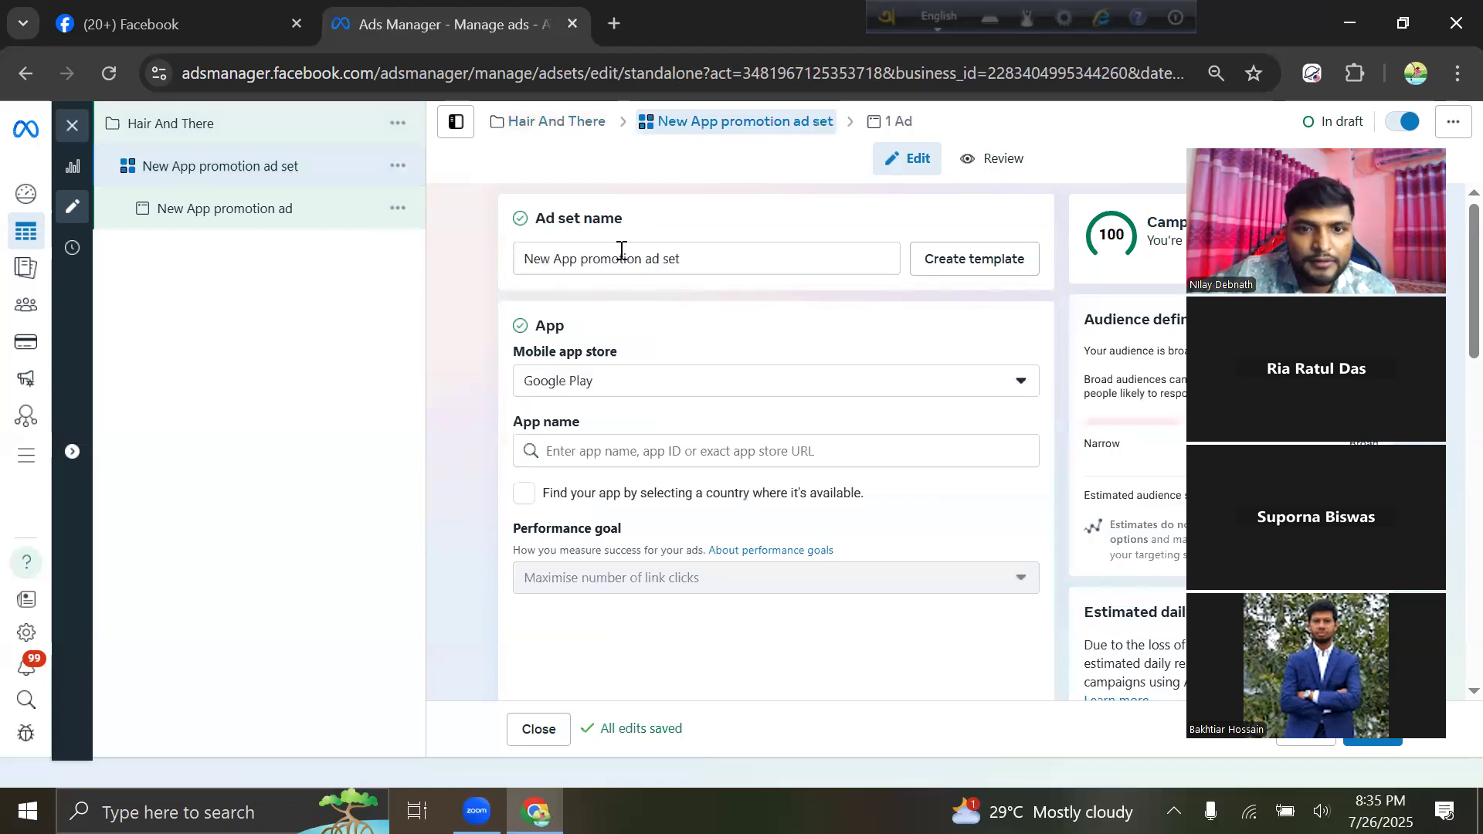
{"action": "triple_click", "coordinate": [612, 258]}
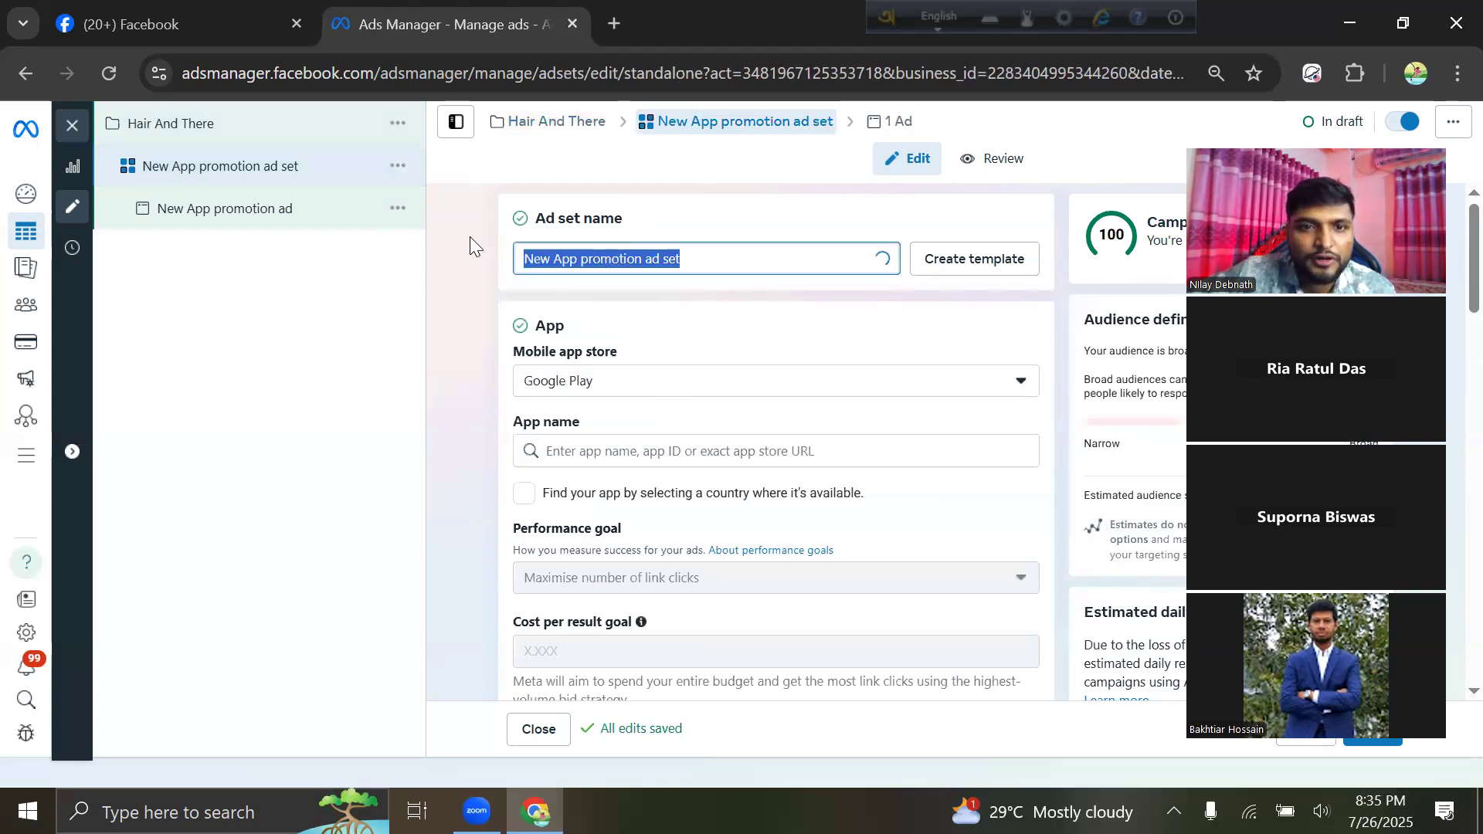
{"action": "type", "text": "Hair And There"}
{"action": "left_click", "coordinate": [331, 223]}
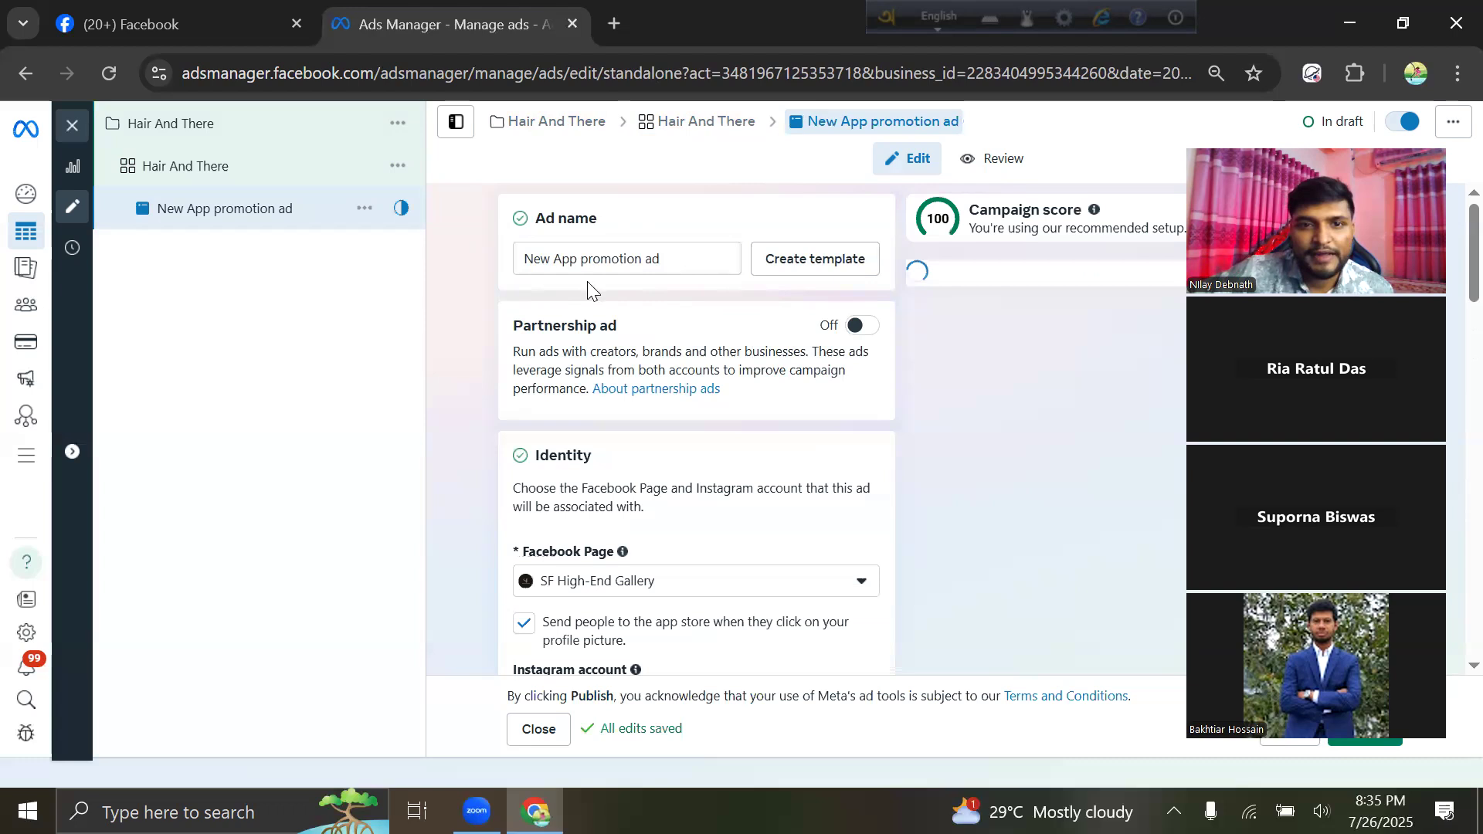
{"action": "left_click", "coordinate": [616, 257]}
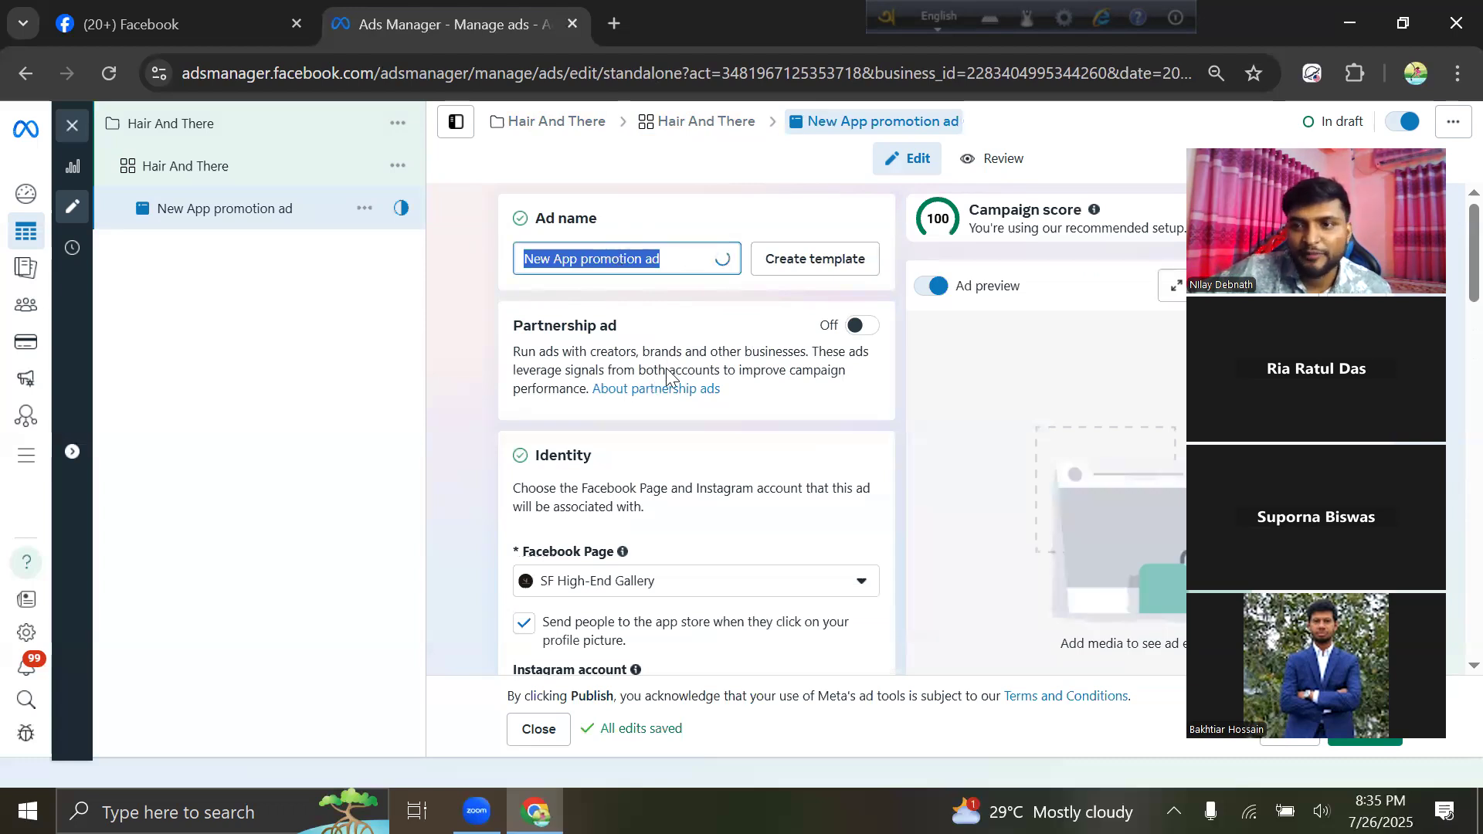
{"action": "right_click", "coordinate": [618, 259]}
{"action": "left_click", "coordinate": [431, 217]}
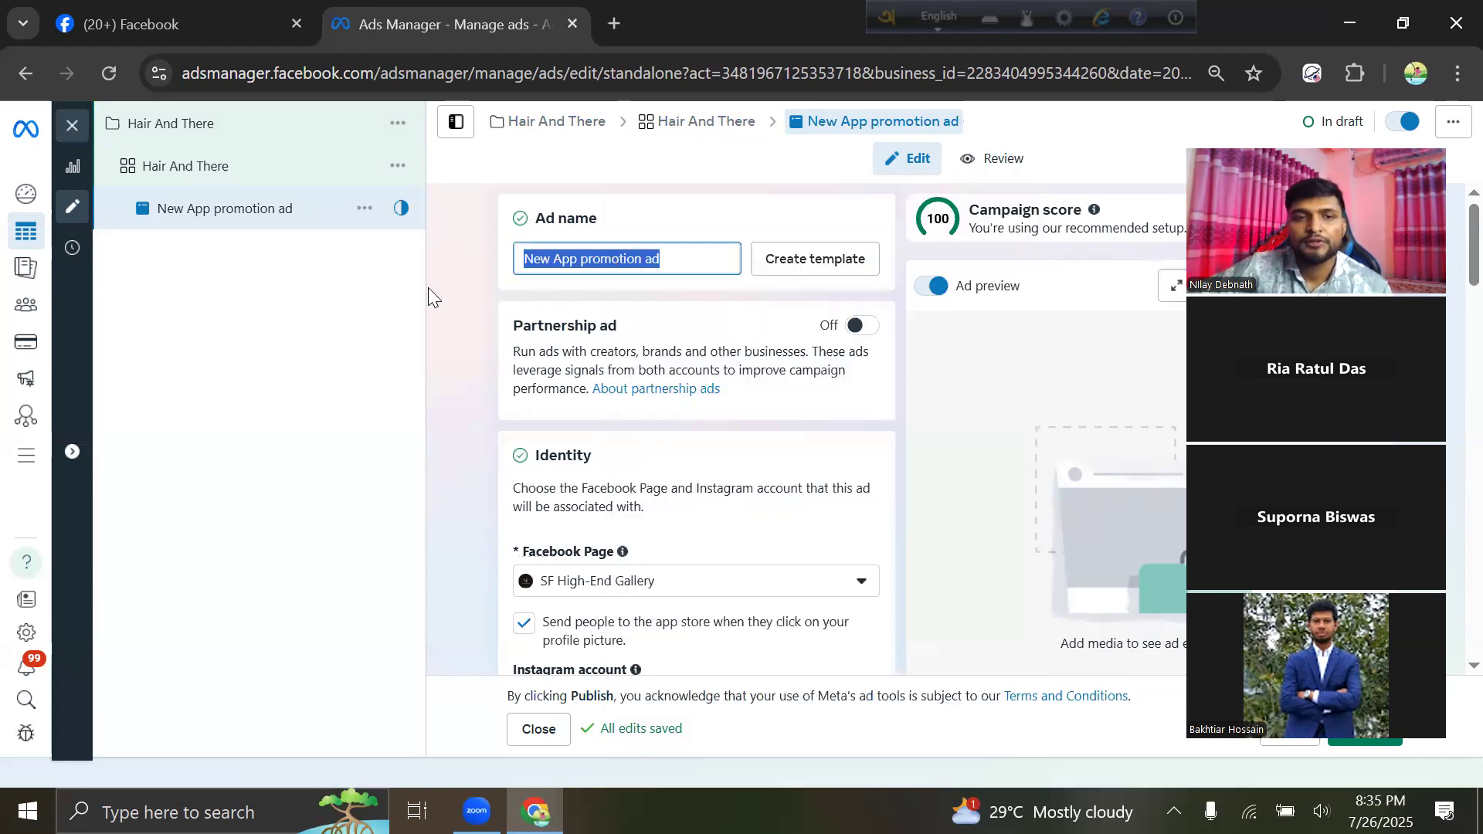
{"action": "key", "text": "ctrl+v"}
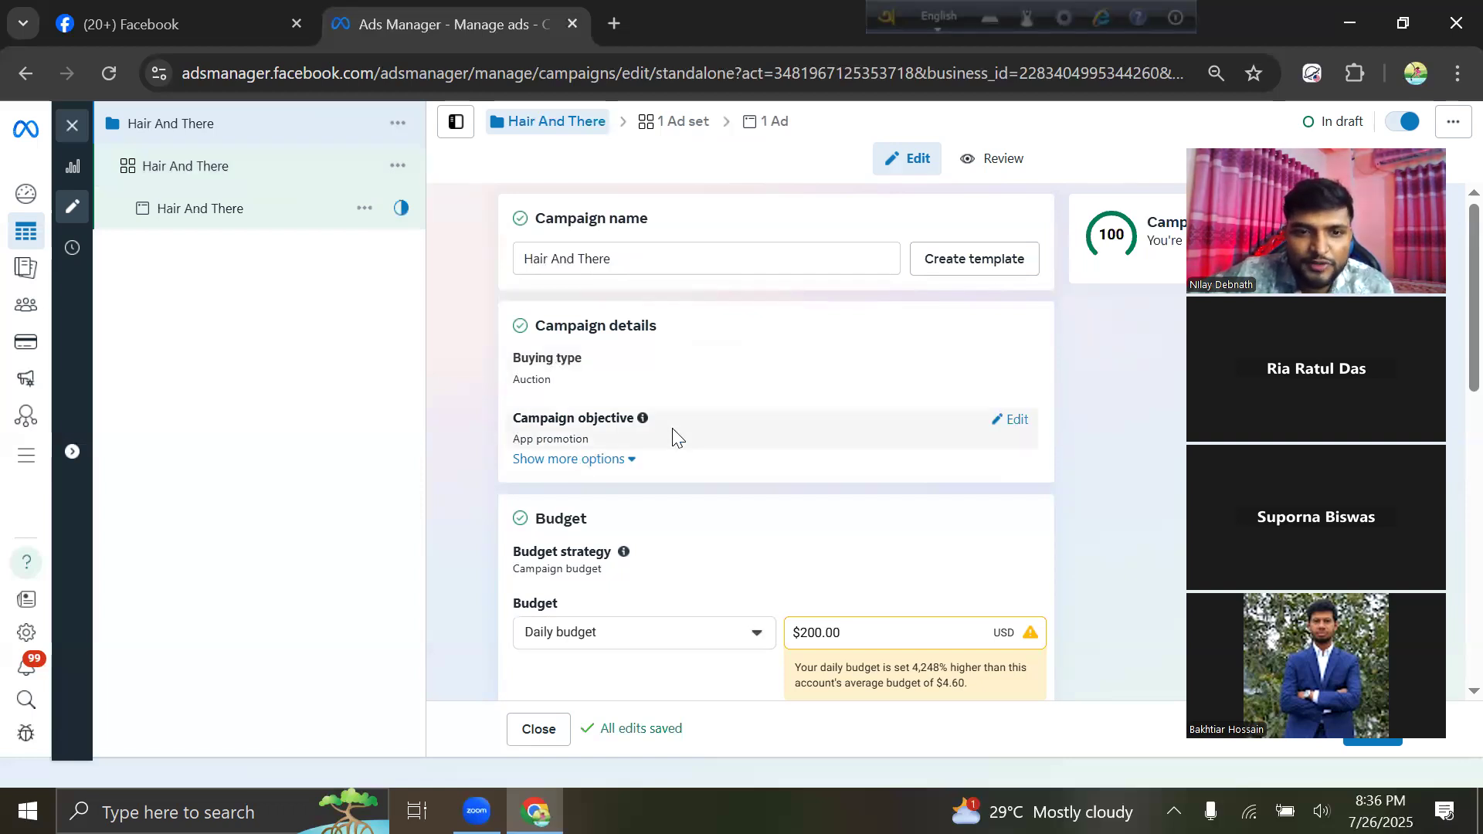
Step: Change the campaign budget from daily to a $10.00 lifetime budget
{"action": "scroll", "coordinate": [672, 438], "scroll_direction": "down", "scroll_amount": 3}
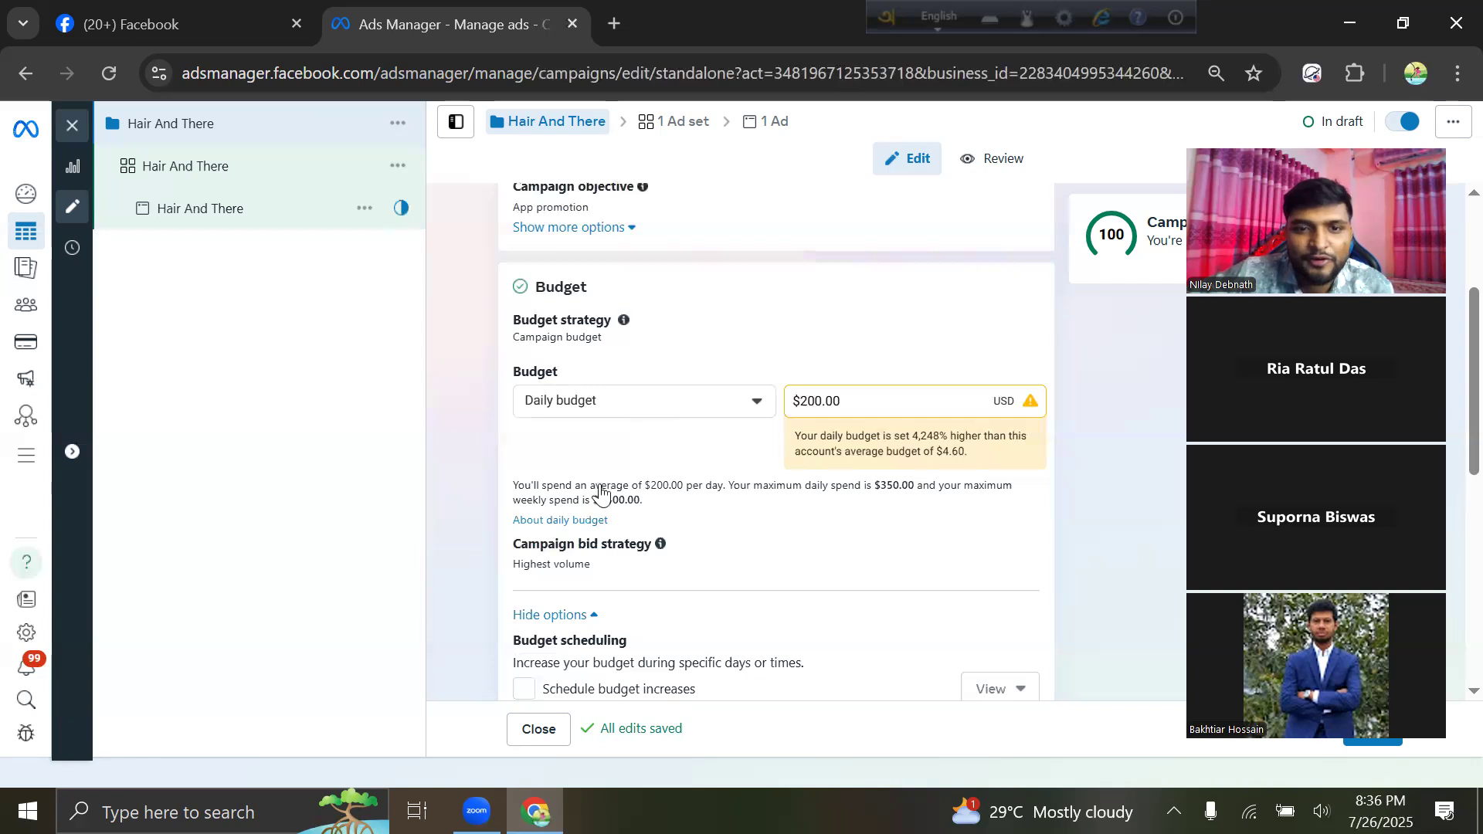
{"action": "left_click", "coordinate": [606, 402]}
{"action": "left_click", "coordinate": [596, 472]}
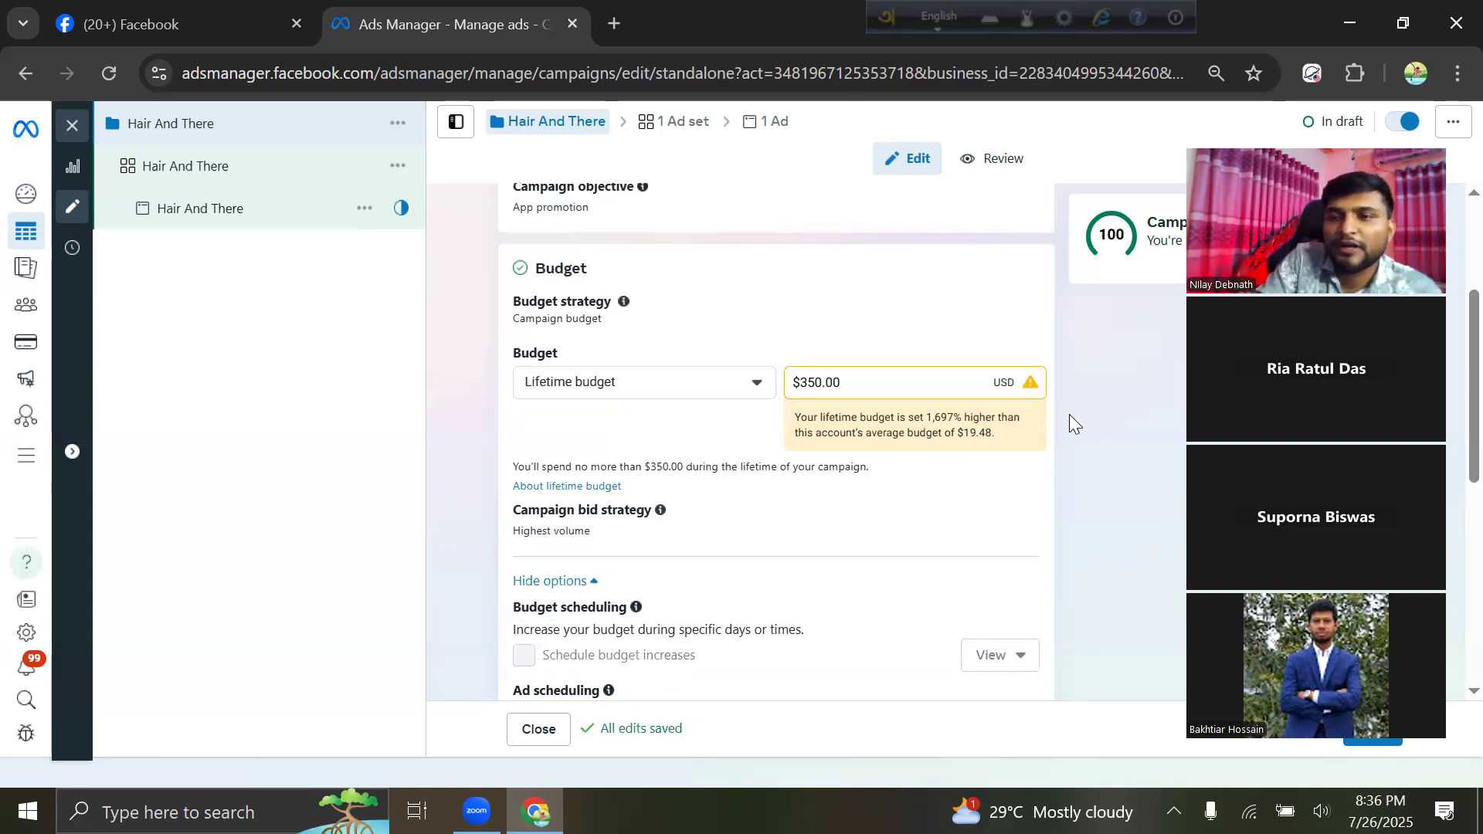
{"action": "key", "text": "BackSpace"}
{"action": "key", "text": "BackSpace"}
{"action": "key", "text": "BackSpace"}
{"action": "type", "text": "10"}
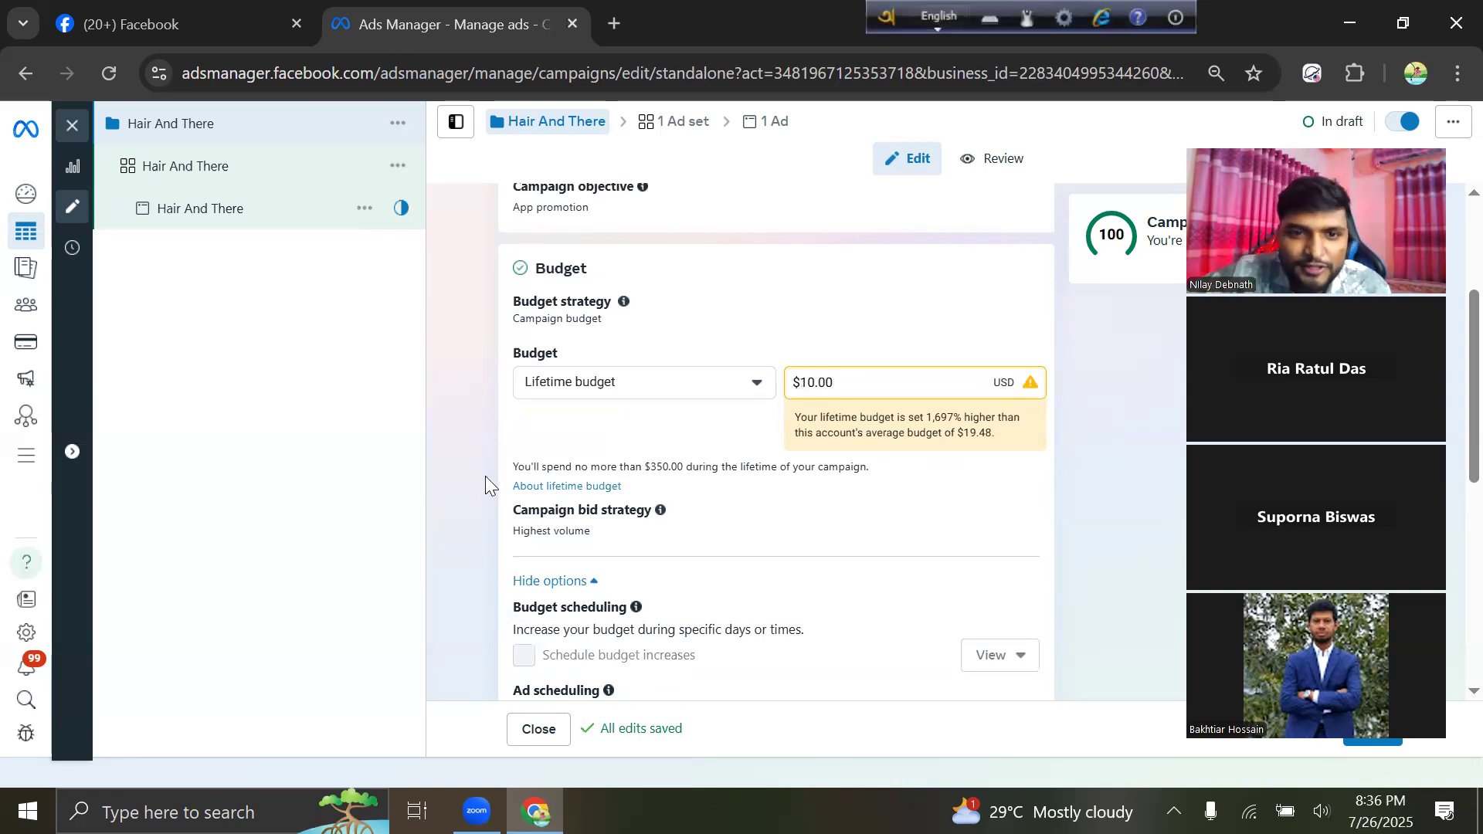
{"action": "scroll", "coordinate": [487, 494], "scroll_direction": "down", "scroll_amount": 5}
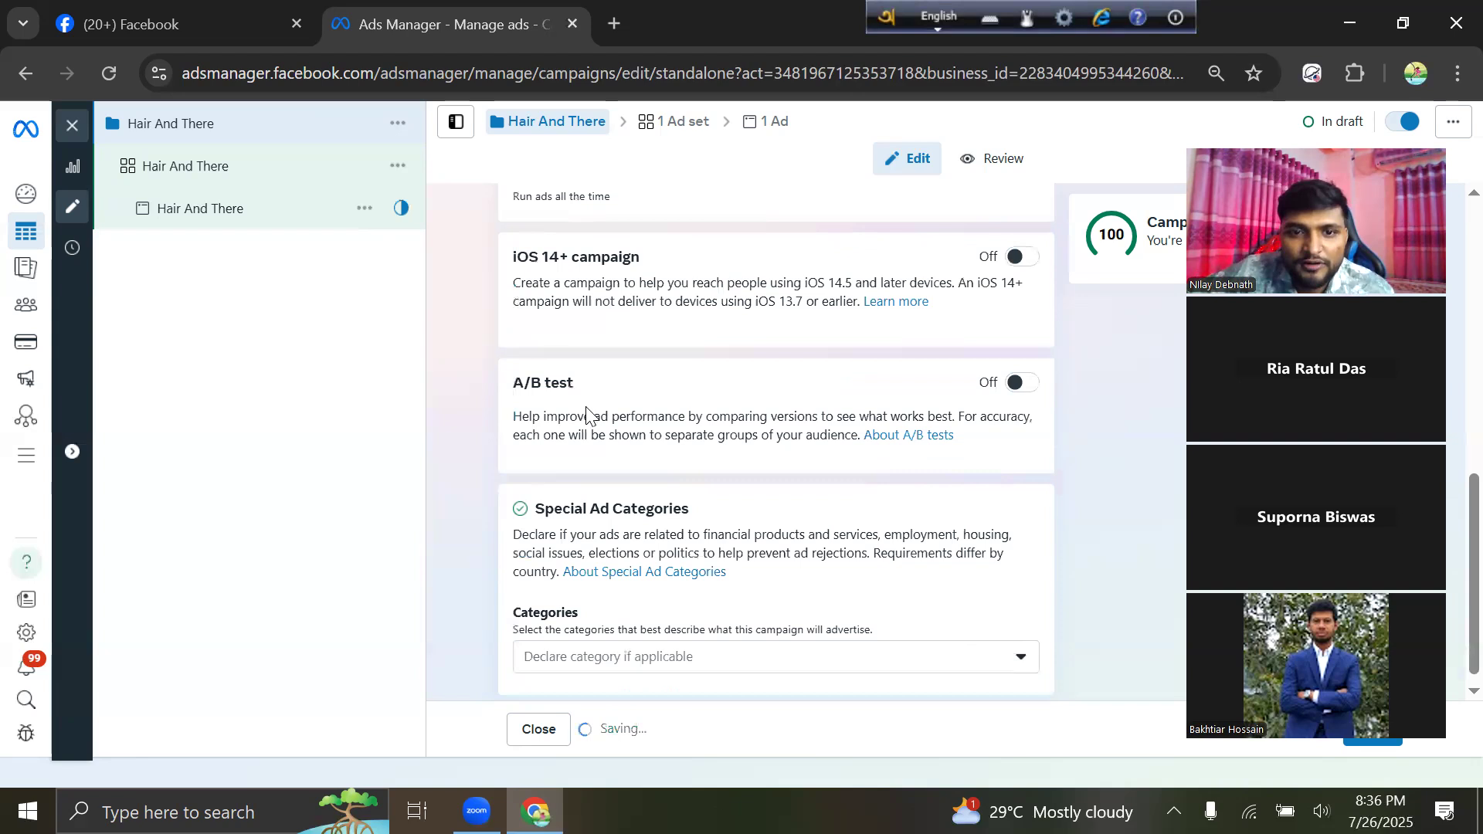
{"action": "scroll", "coordinate": [587, 415], "scroll_direction": "up", "scroll_amount": 9}
{"action": "scroll", "coordinate": [669, 463], "scroll_direction": "down", "scroll_amount": 3}
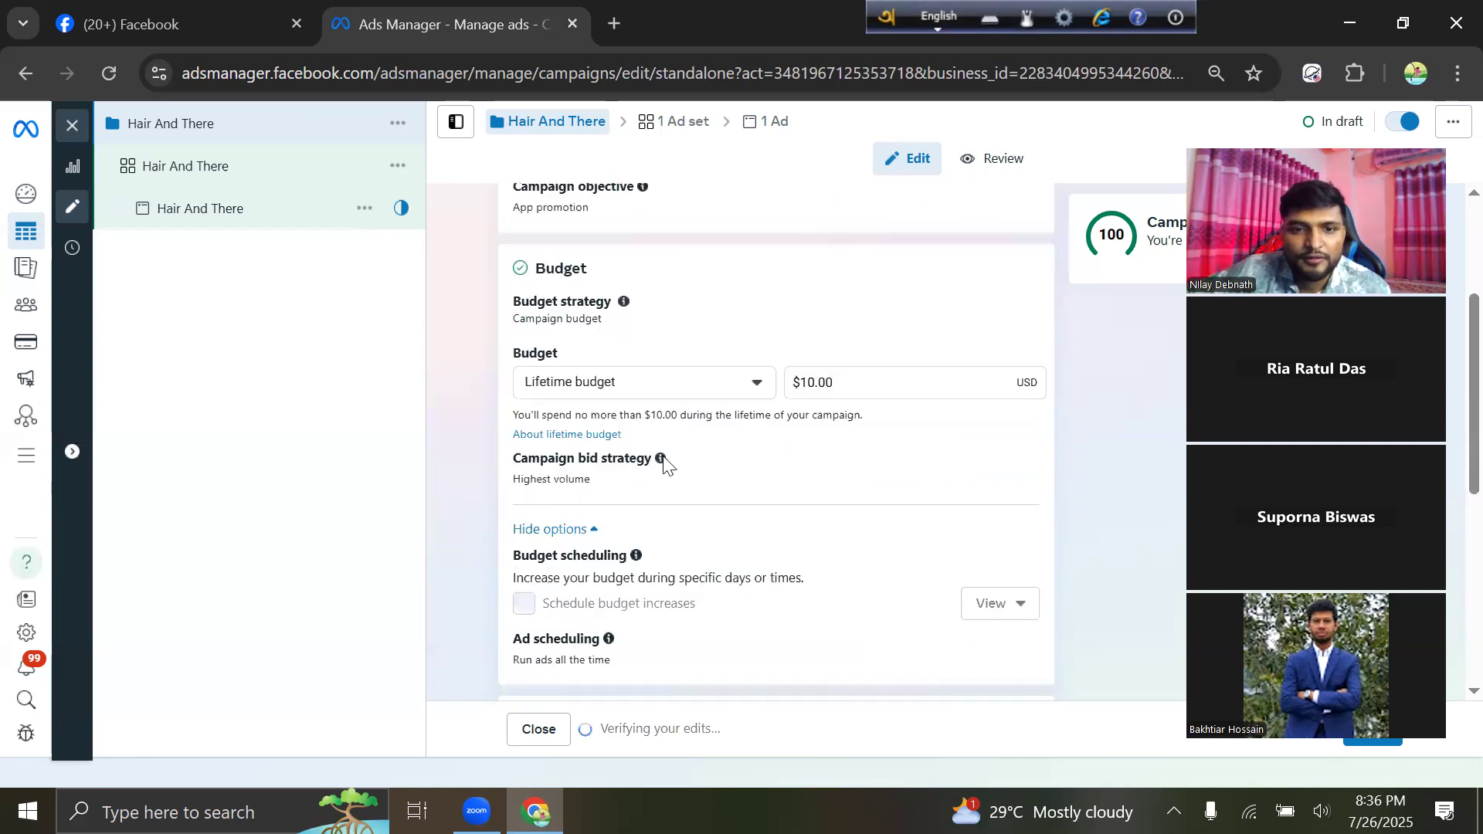
{"action": "scroll", "coordinate": [664, 464], "scroll_direction": "down", "scroll_amount": 3}
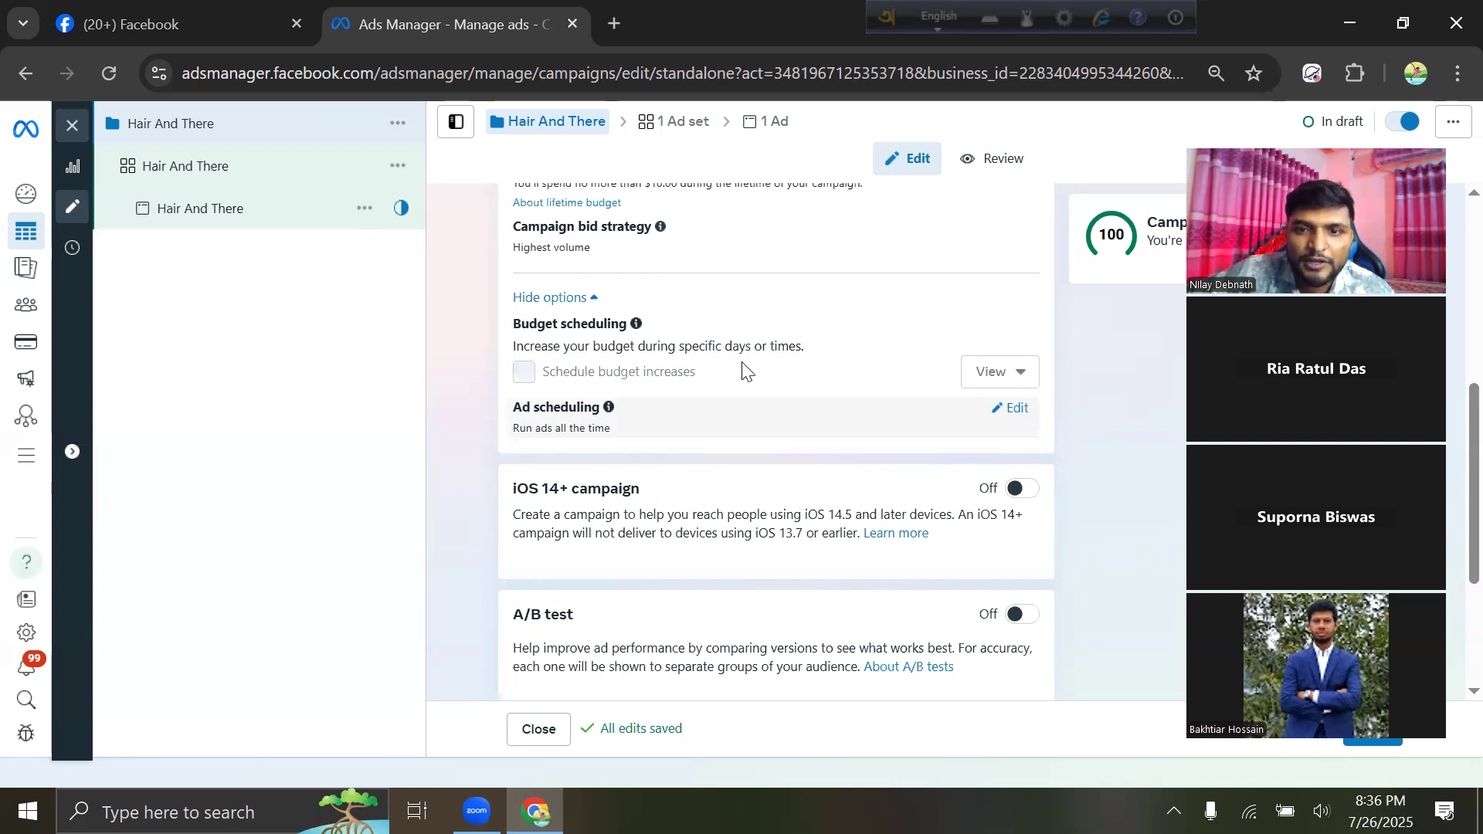
{"action": "scroll", "coordinate": [744, 371], "scroll_direction": "down", "scroll_amount": 3}
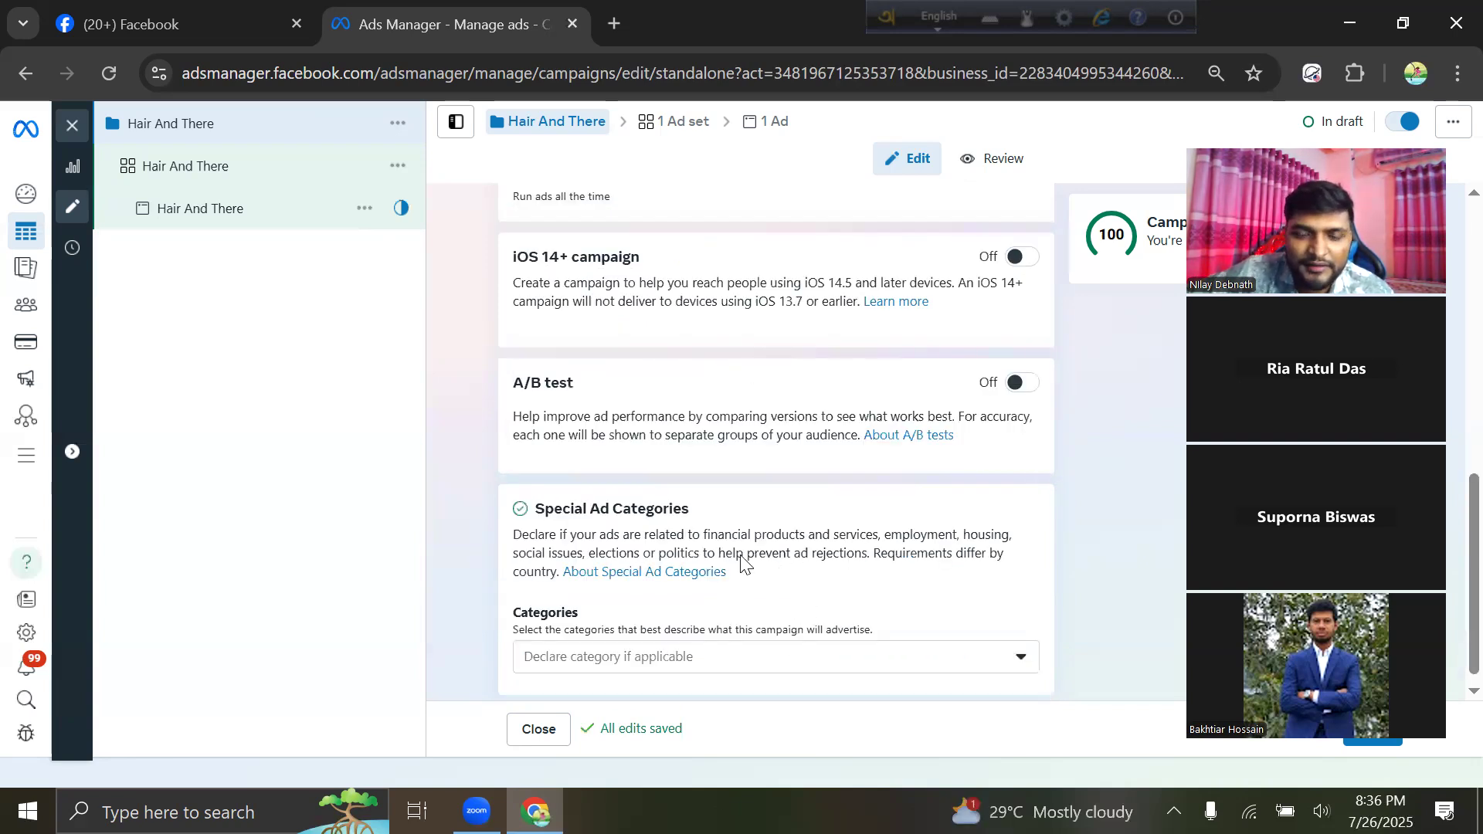
{"action": "scroll", "coordinate": [745, 567], "scroll_direction": "down", "scroll_amount": 1}
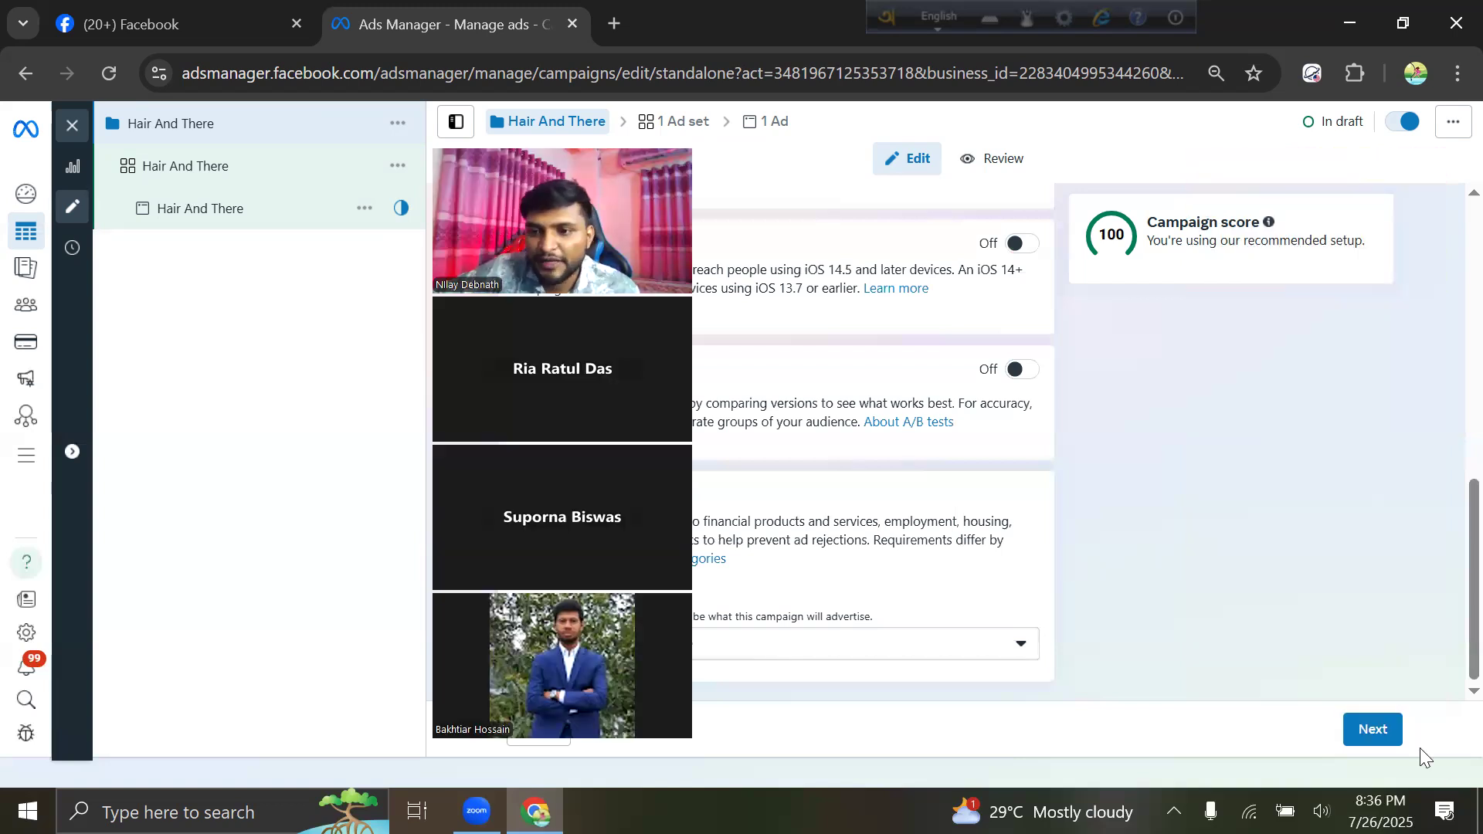
Step: In the ad set, try Games as the mobile app store, then switch back to Google Play
{"action": "left_click", "coordinate": [1373, 731]}
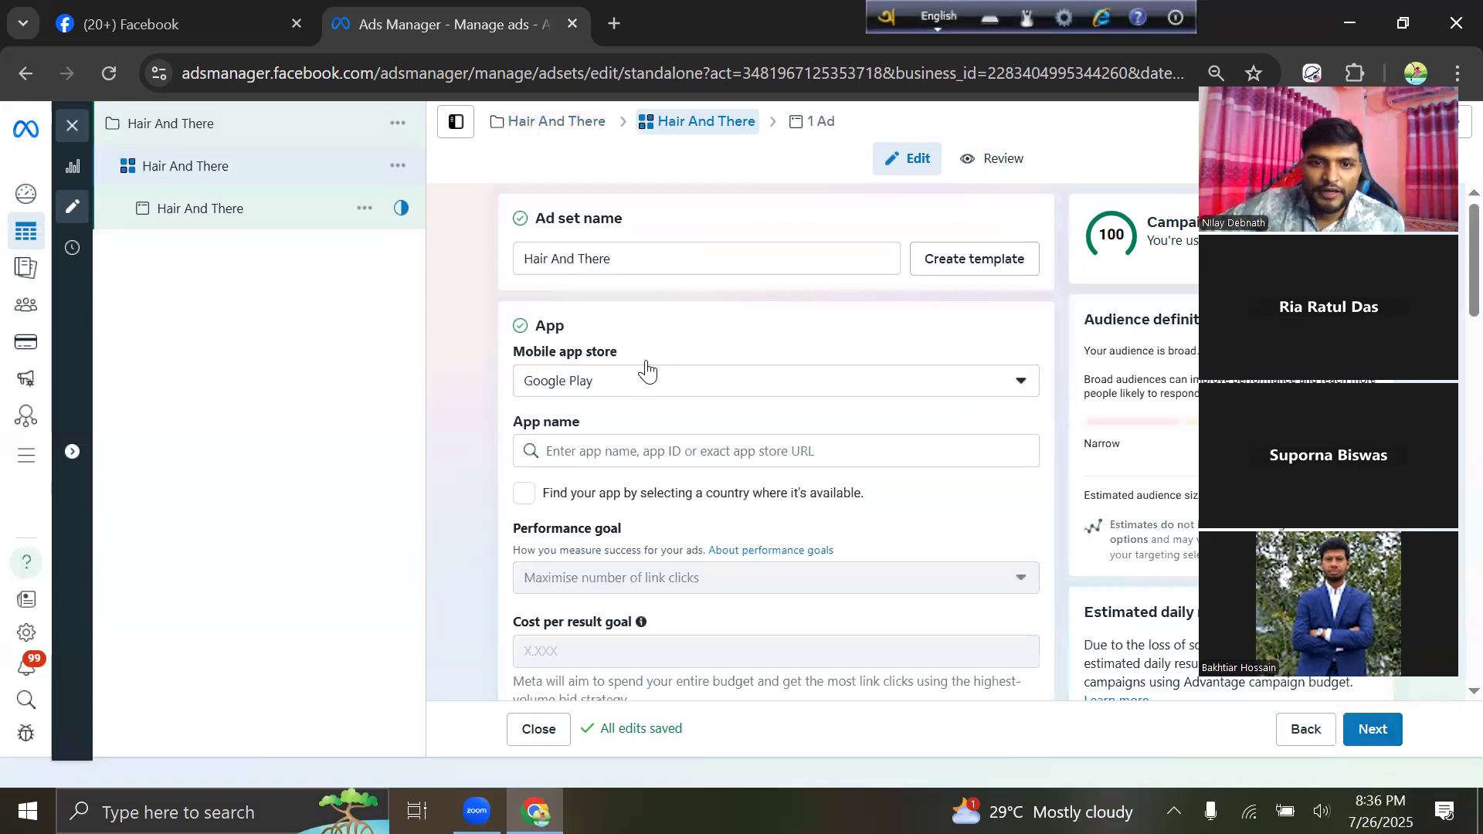
{"action": "left_click", "coordinate": [646, 372]}
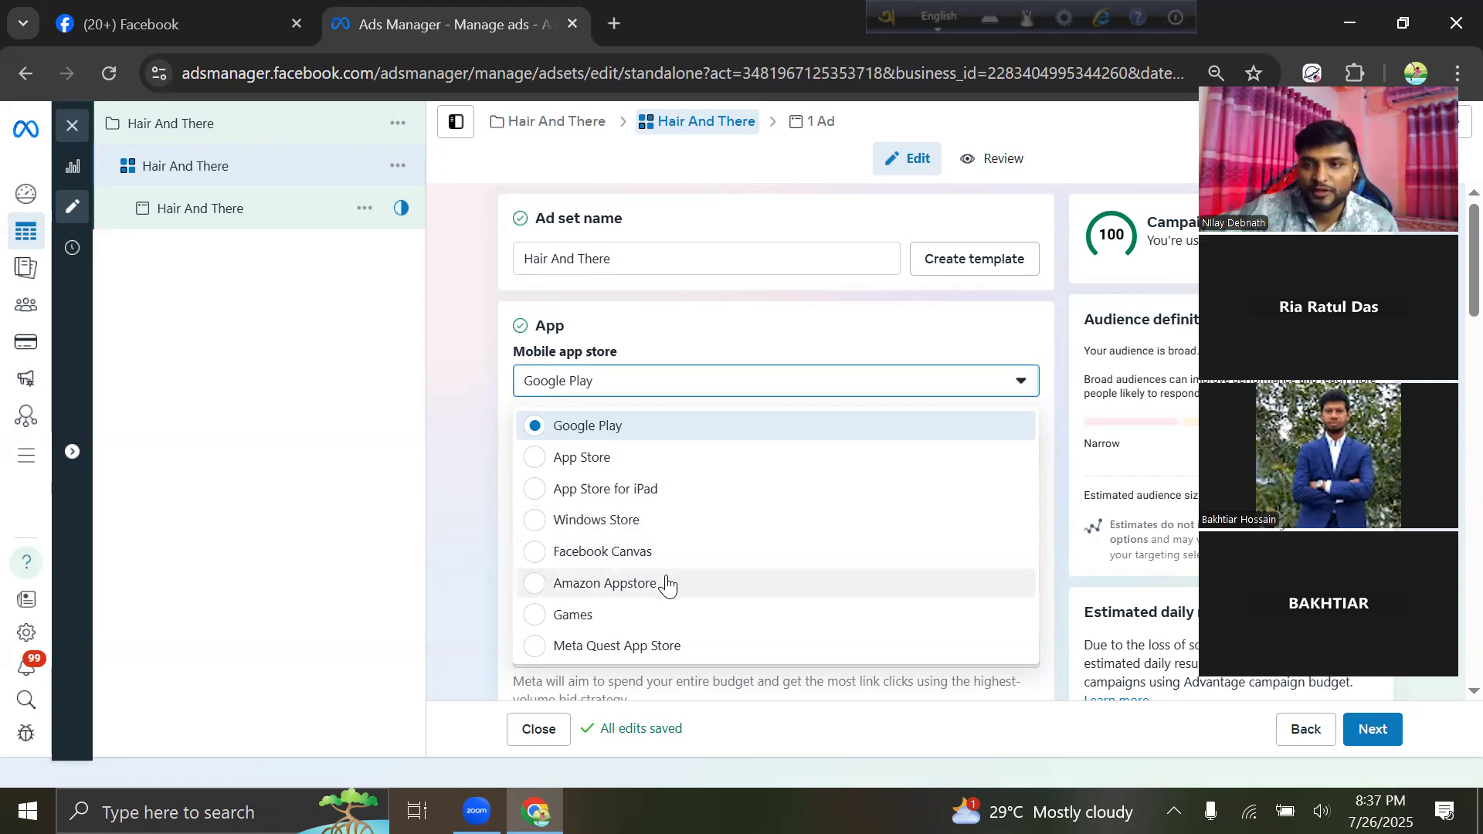
{"action": "left_click", "coordinate": [633, 624]}
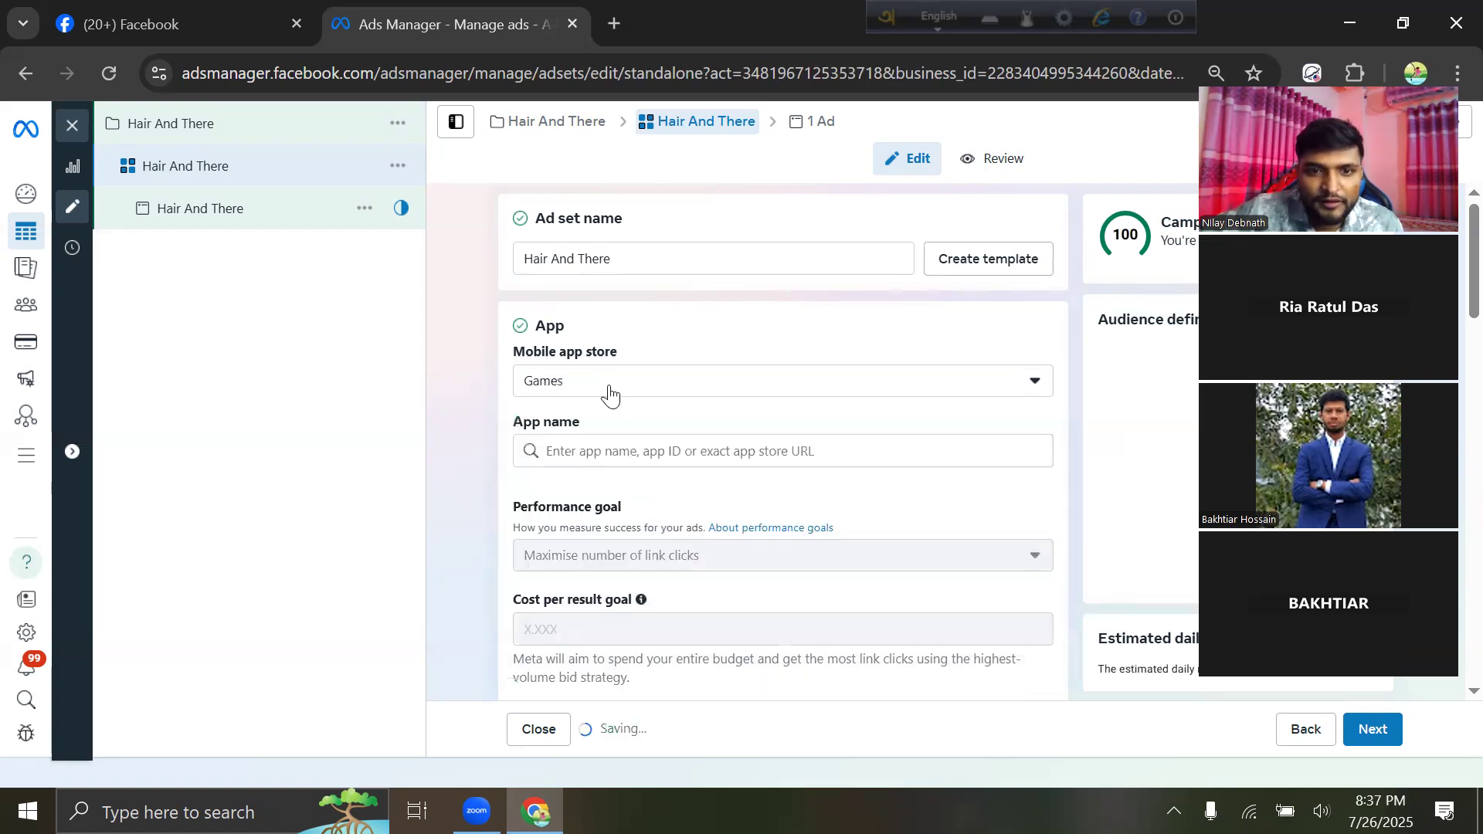
{"action": "left_click", "coordinate": [609, 386]}
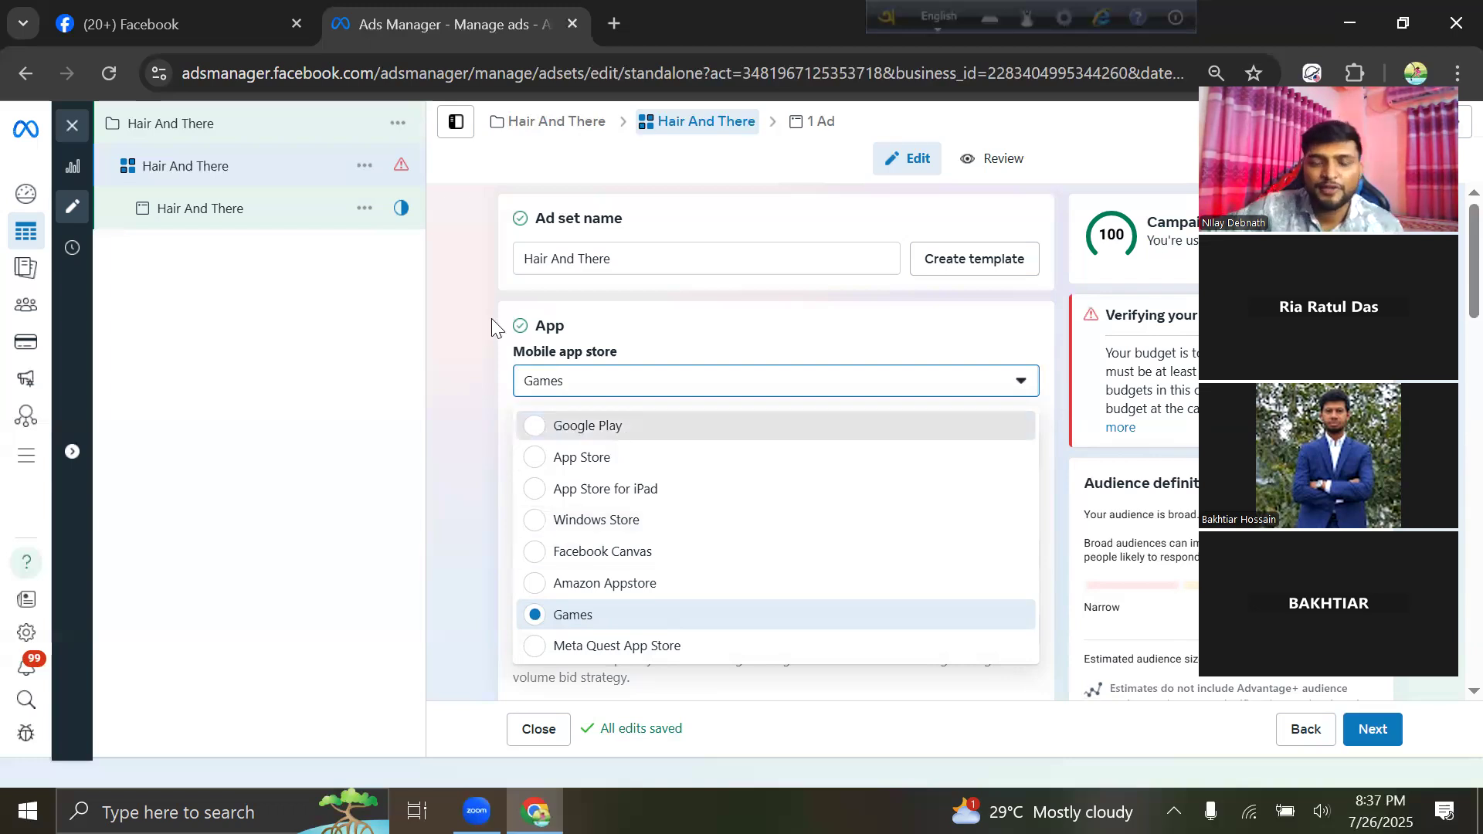
{"action": "key", "text": "Return"}
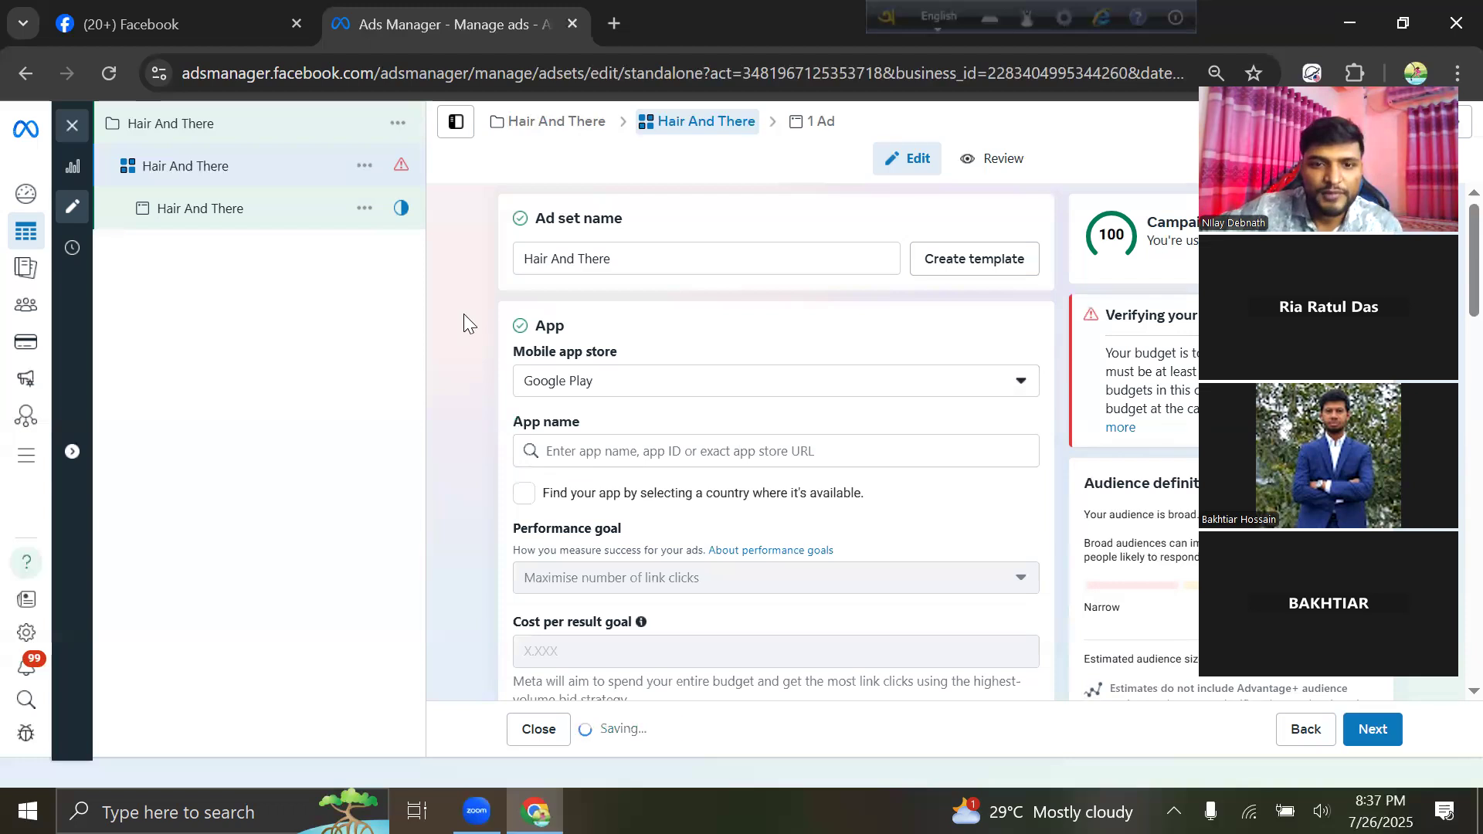
Step: Tick 'Find your app by selecting a country', leaving United States as the country
{"action": "left_click", "coordinate": [585, 458]}
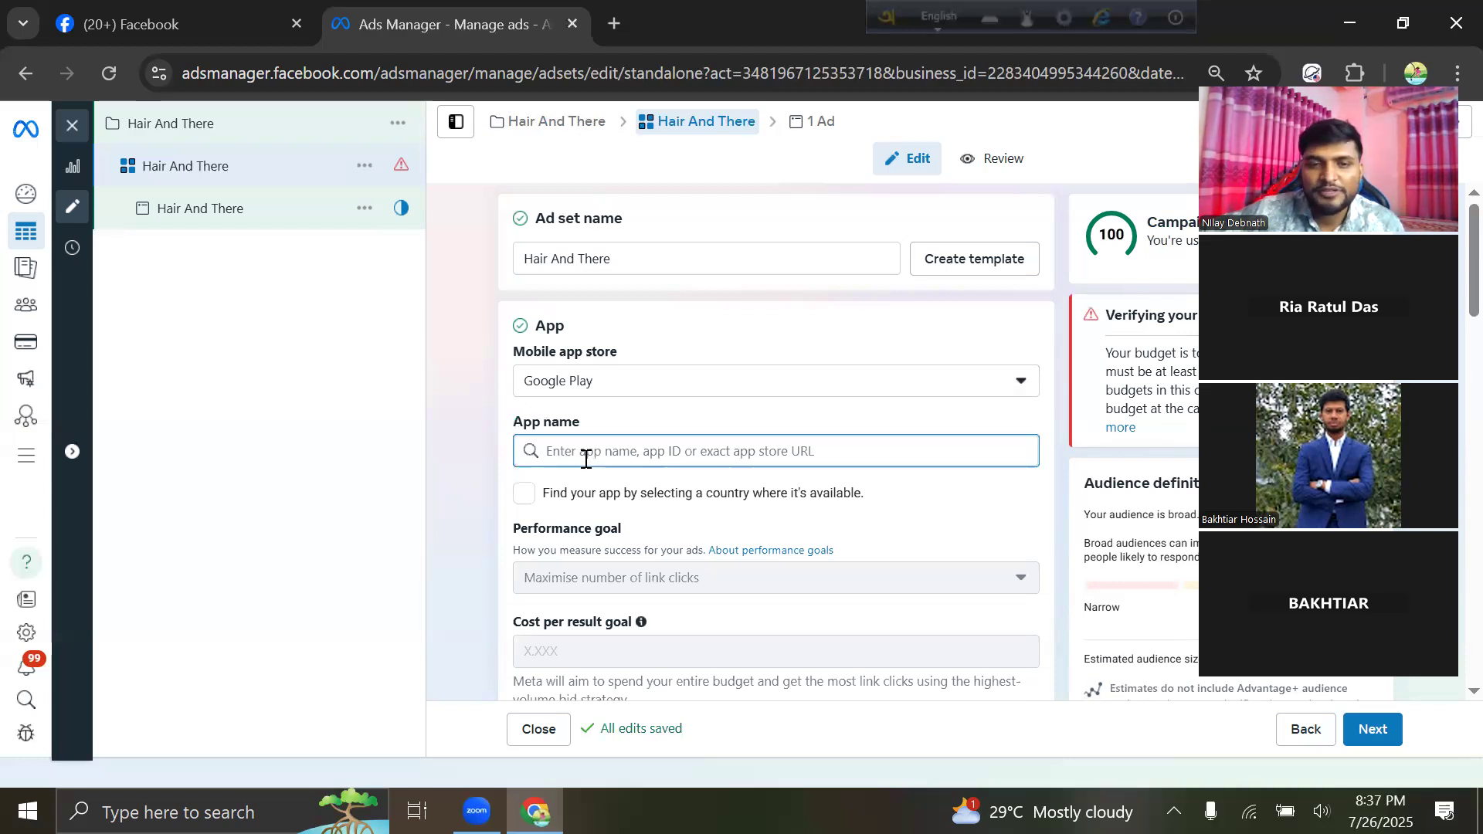
{"action": "left_click", "coordinate": [459, 342]}
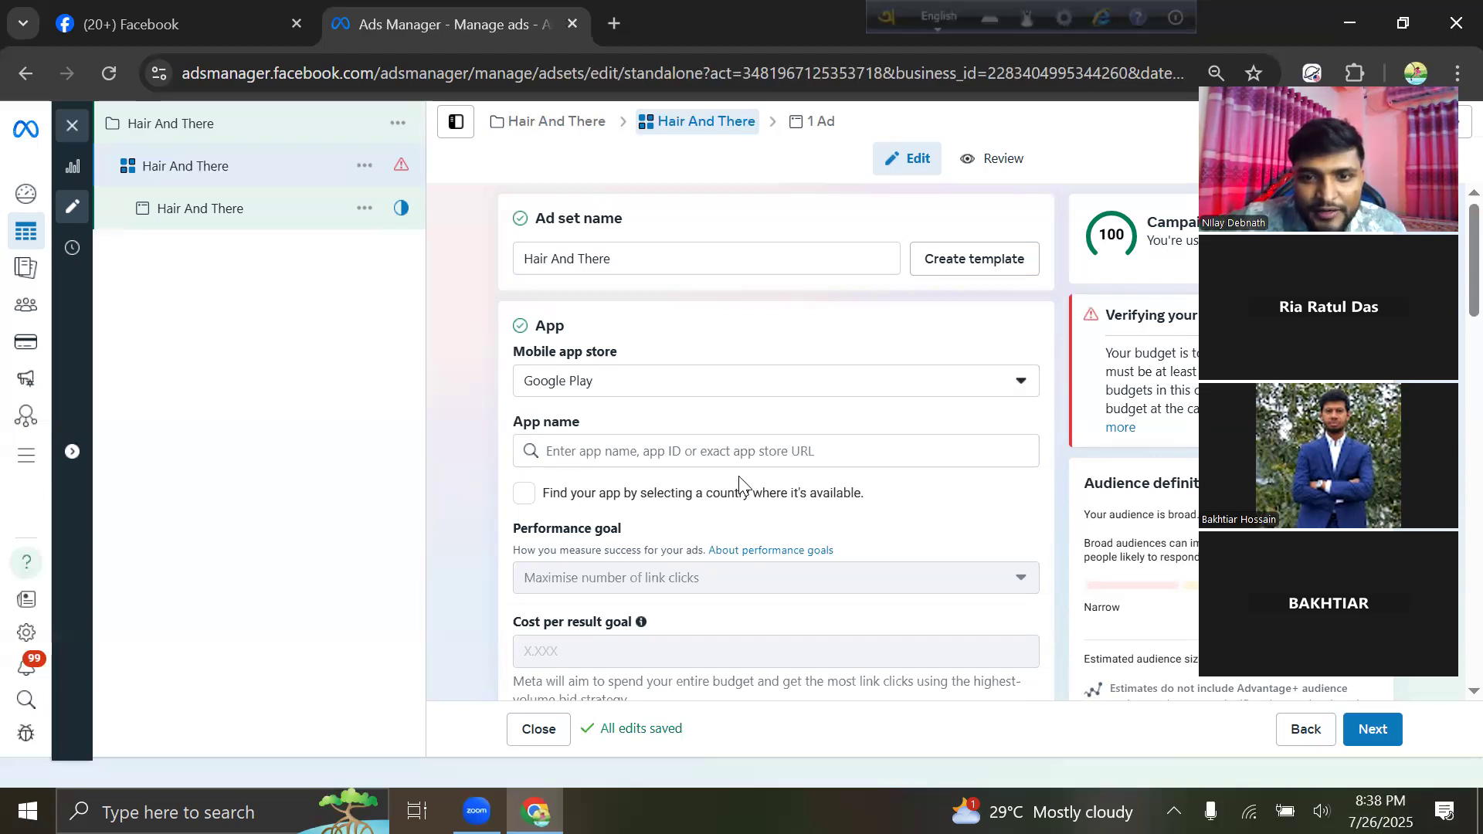
{"action": "left_click", "coordinate": [529, 501]}
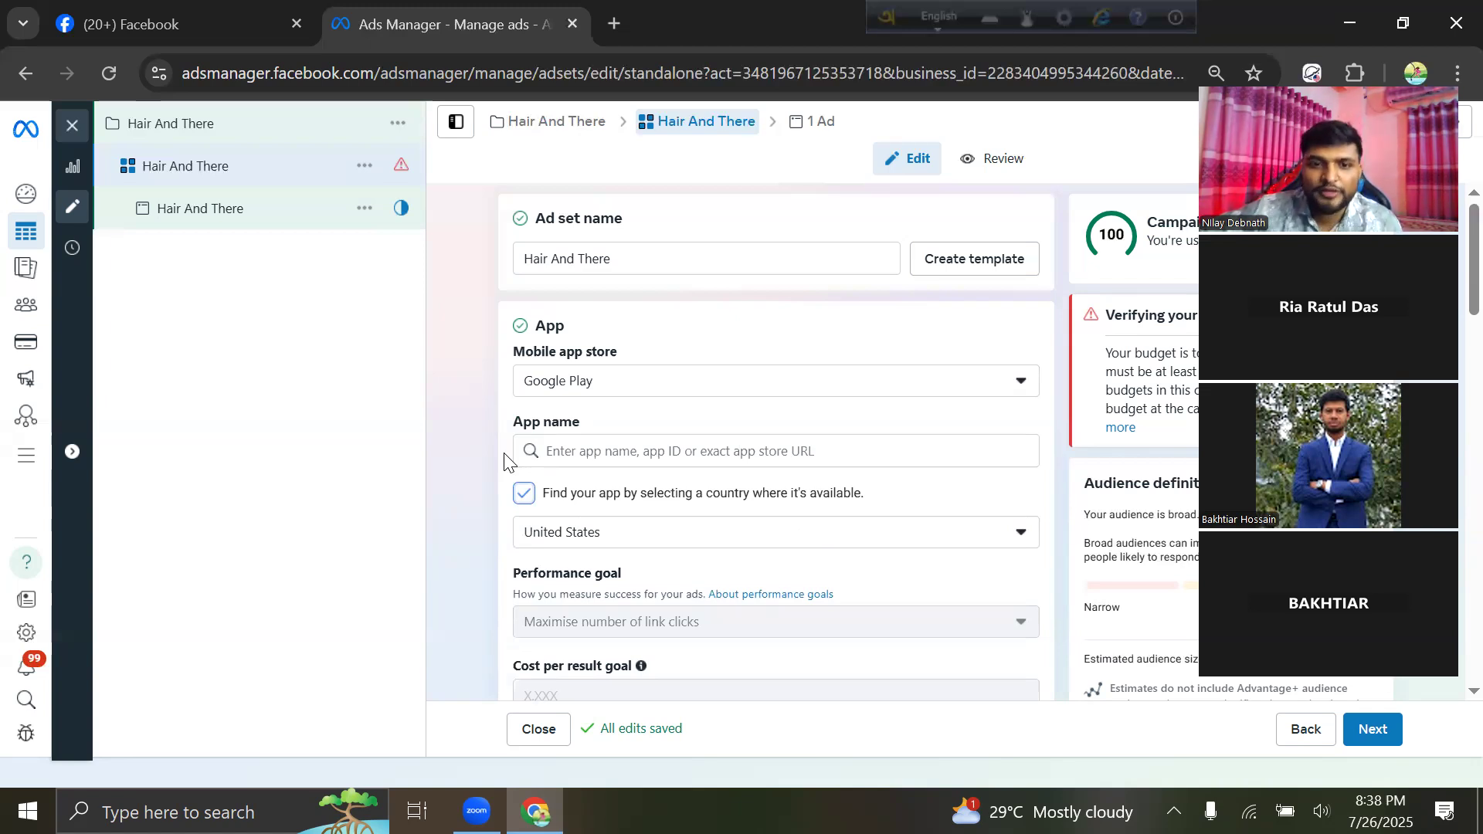
{"action": "left_click", "coordinate": [629, 533]}
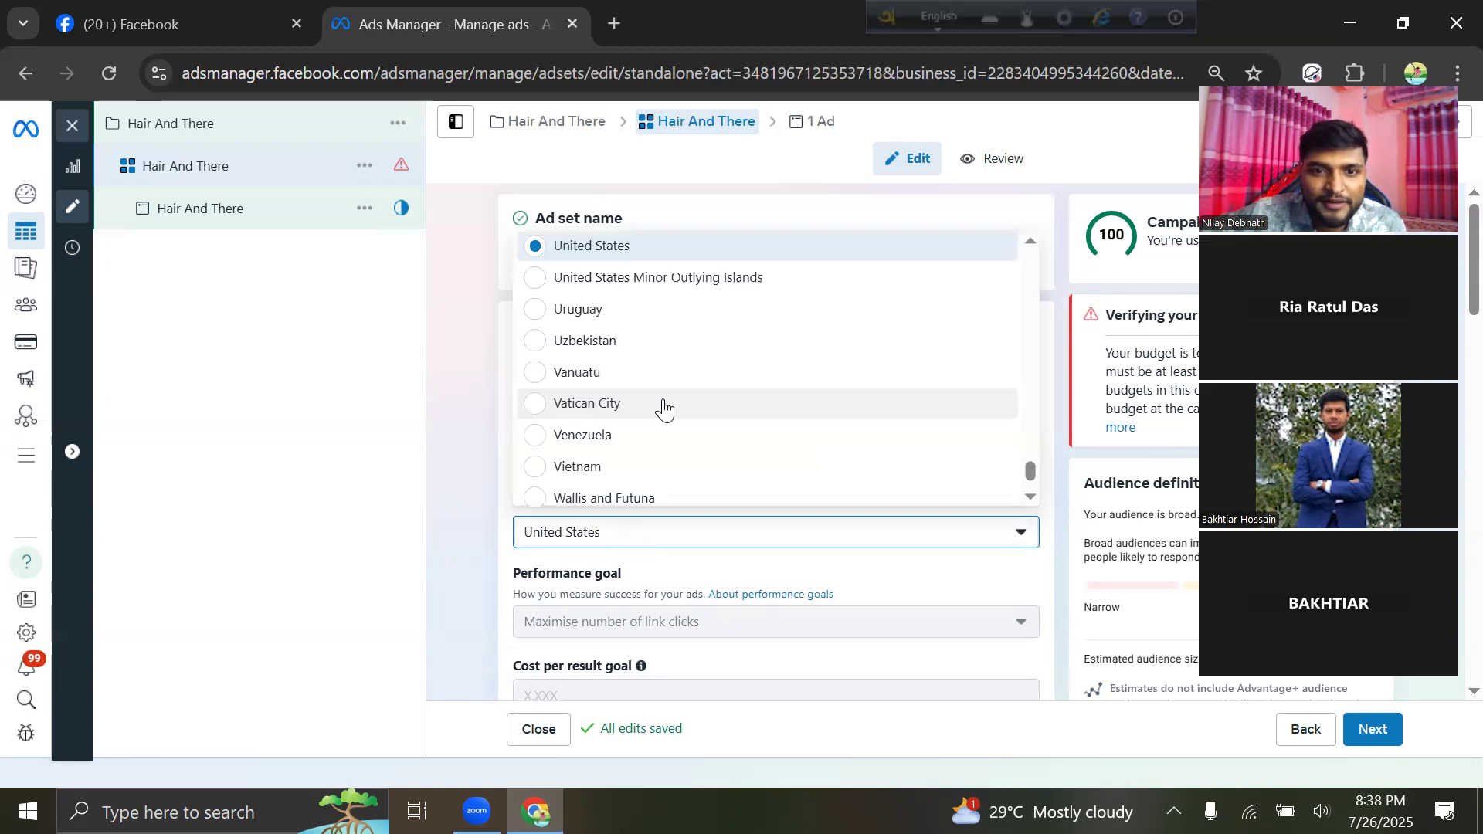
{"action": "scroll", "coordinate": [664, 410], "scroll_direction": "up", "scroll_amount": 10}
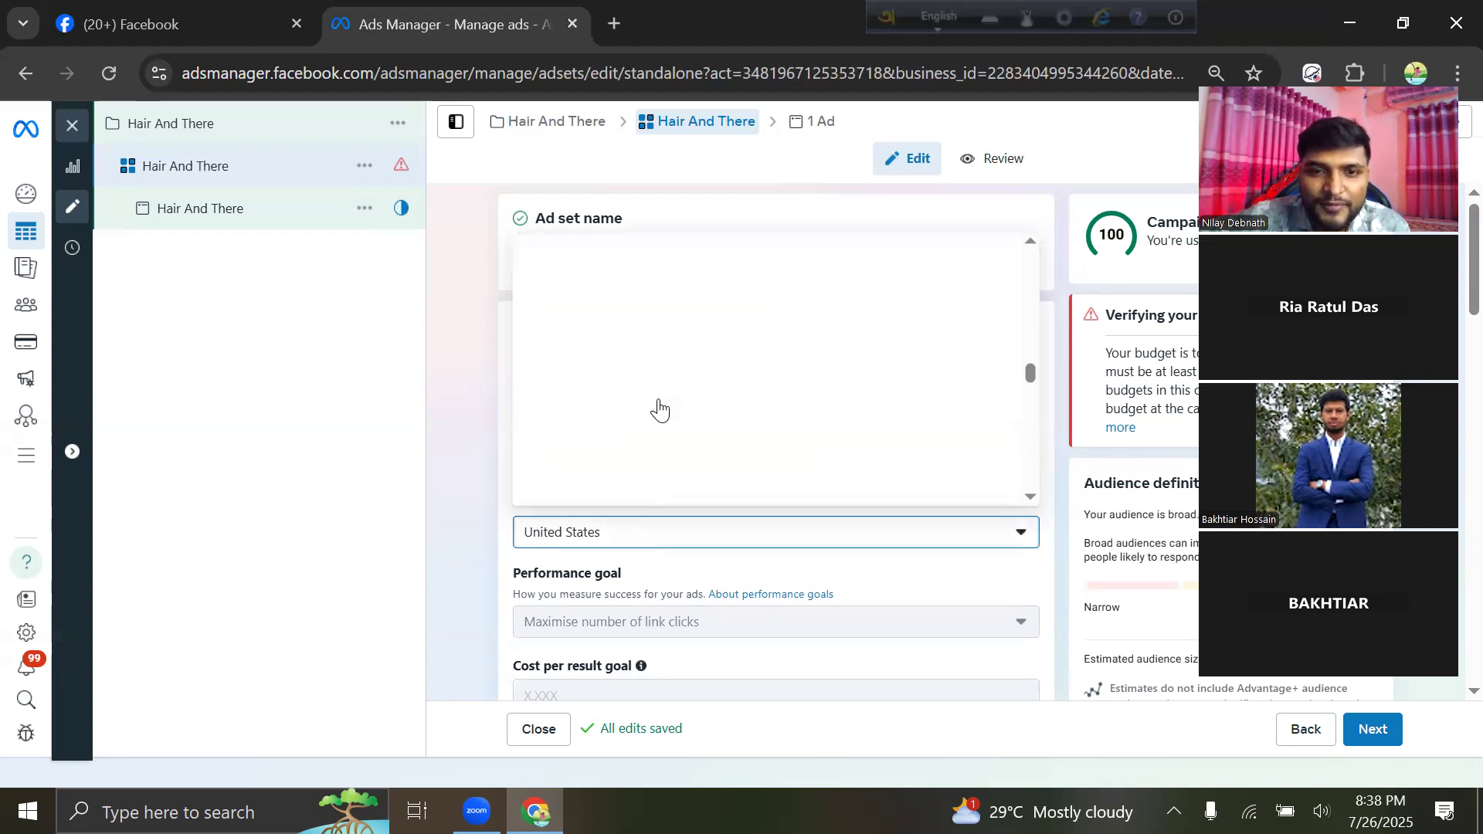
{"action": "scroll", "coordinate": [660, 413], "scroll_direction": "up", "scroll_amount": 5}
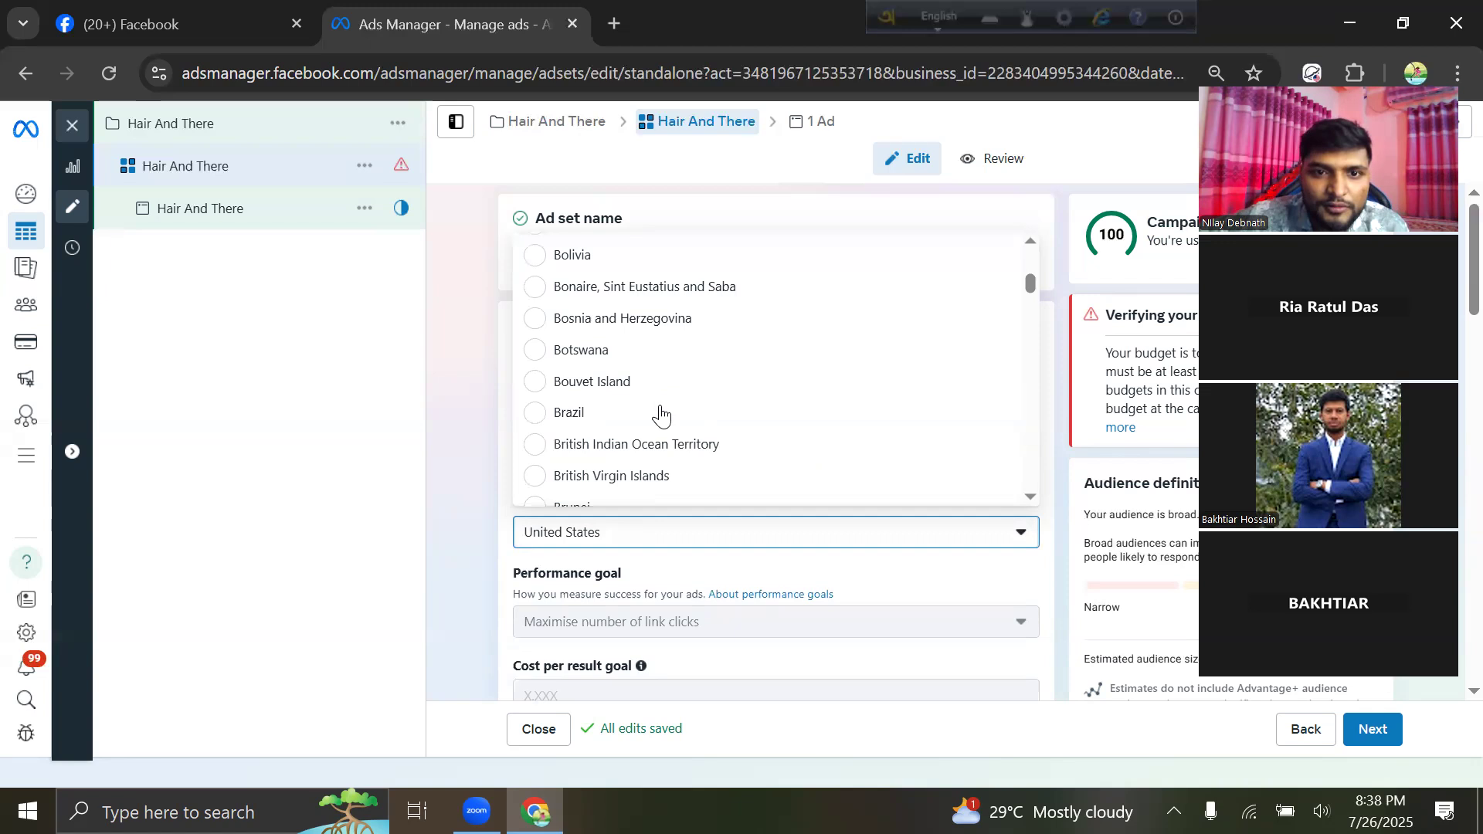
{"action": "scroll", "coordinate": [660, 412], "scroll_direction": "up", "scroll_amount": 5}
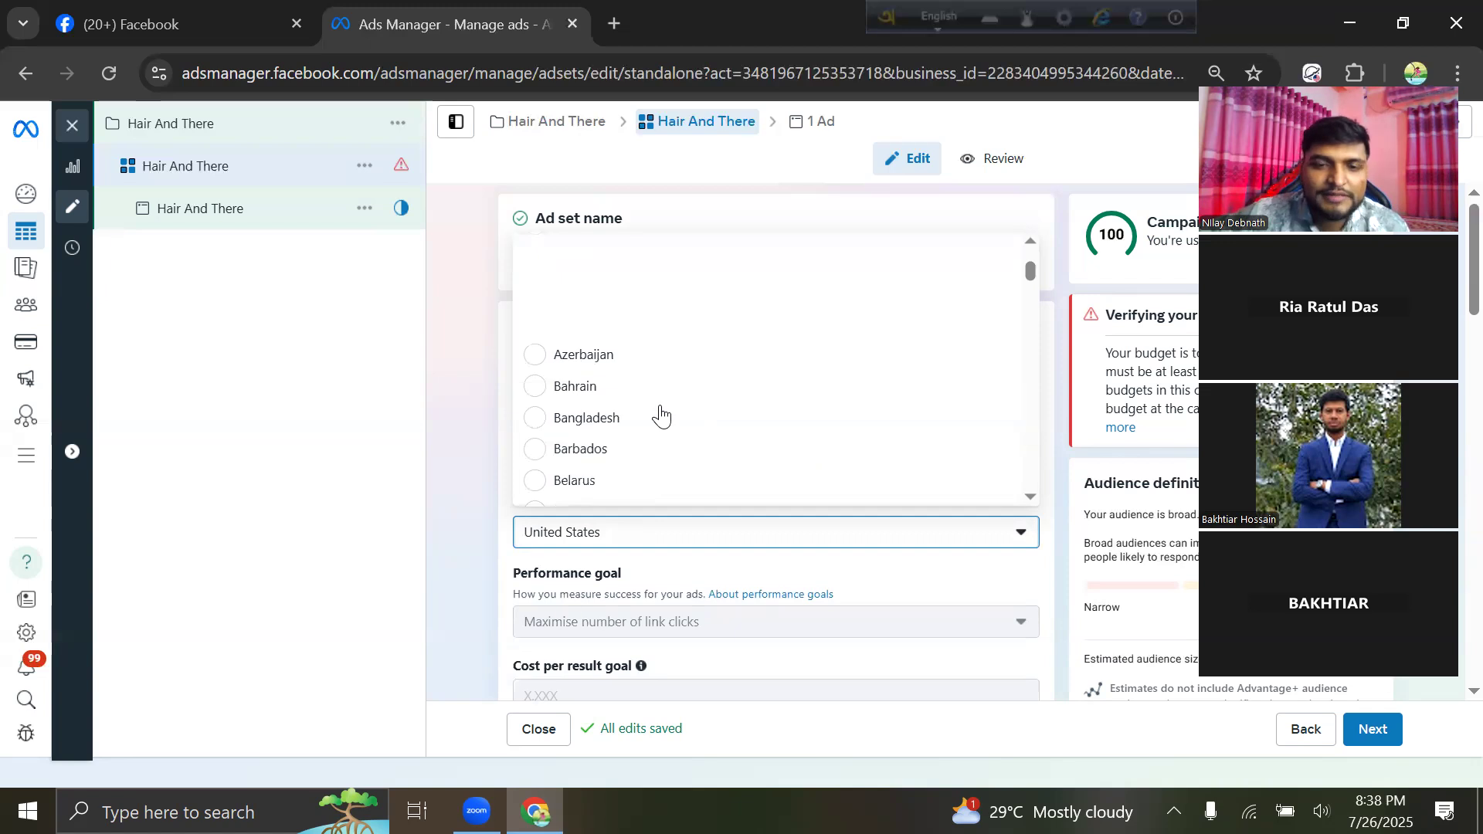
{"action": "left_click", "coordinate": [457, 487]}
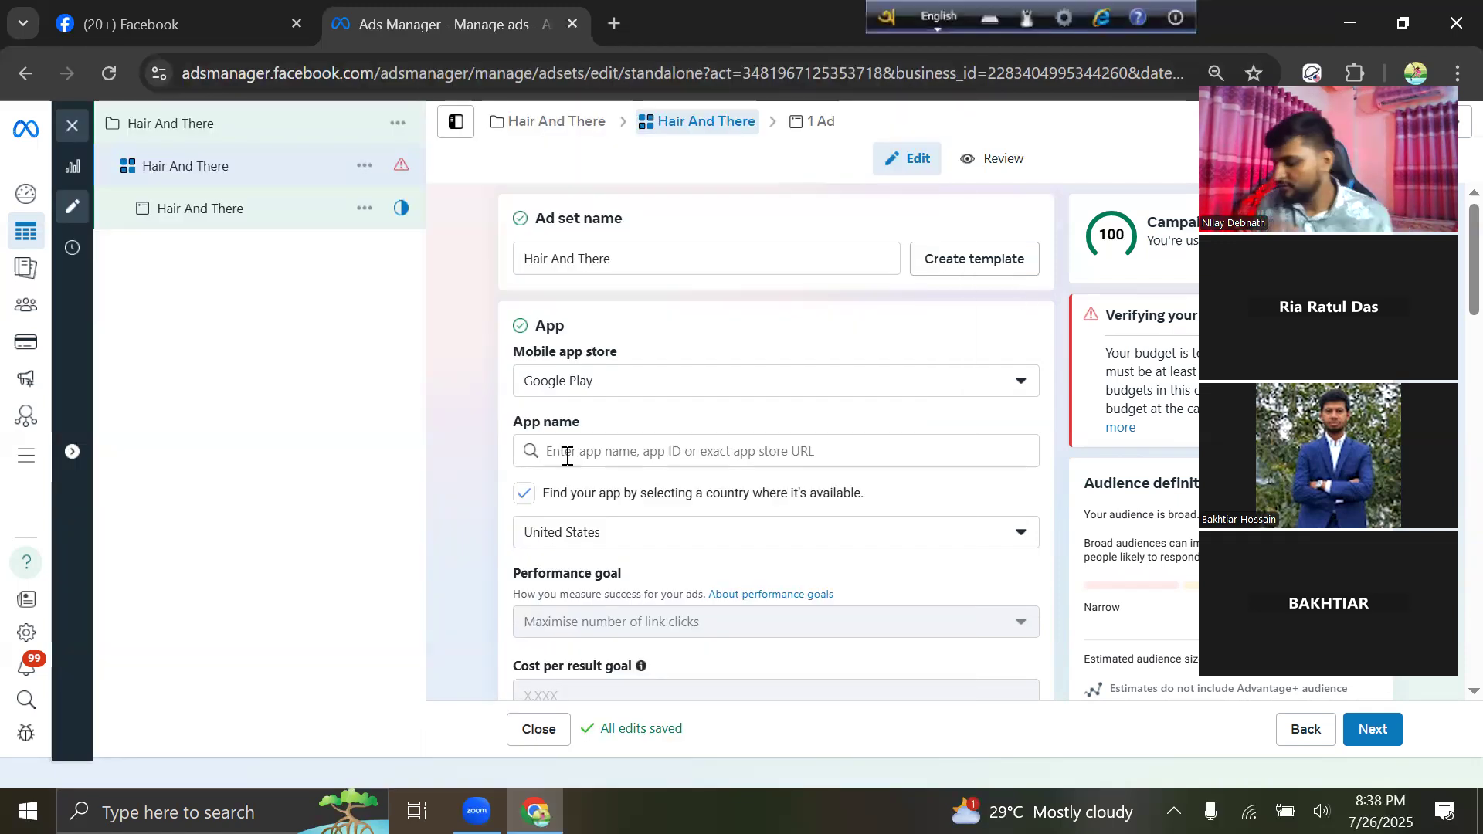
Step: Search 'PUBG' and pick PUBG Mobile, keeping the United States country search enabled
{"action": "left_click", "coordinate": [567, 456]}
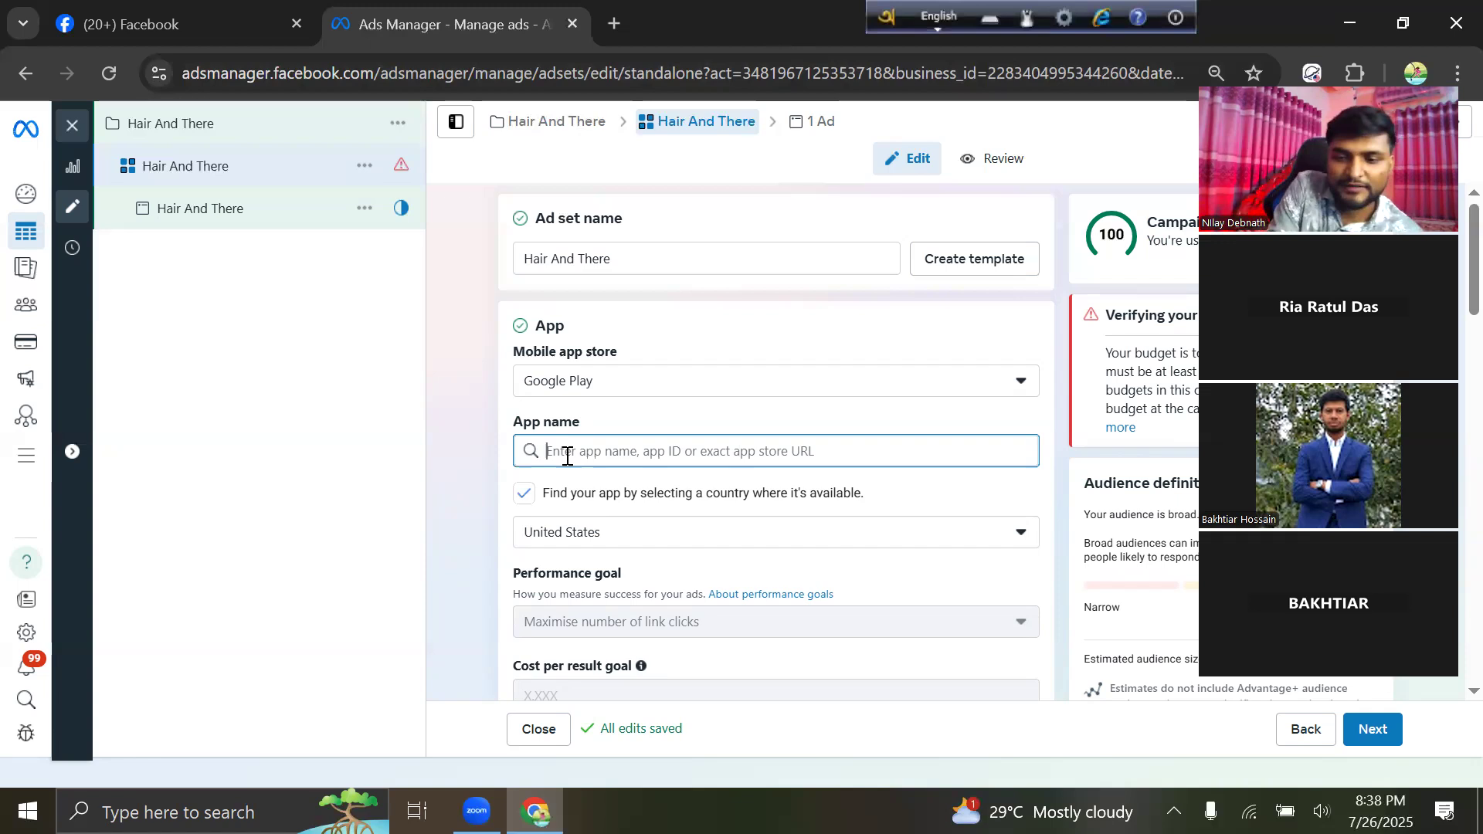
{"action": "type", "text": "P"}
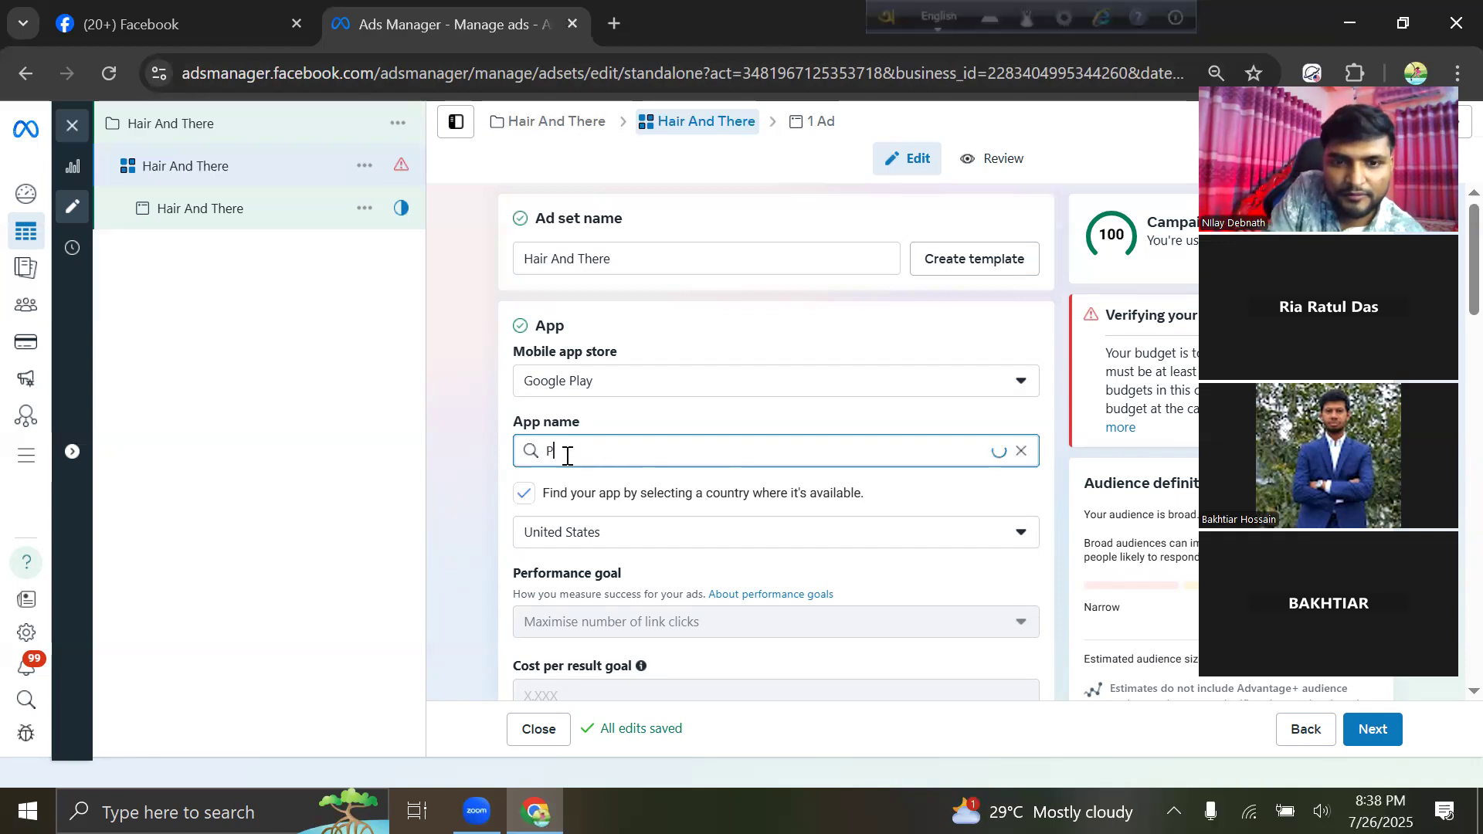
{"action": "type", "text": "U"}
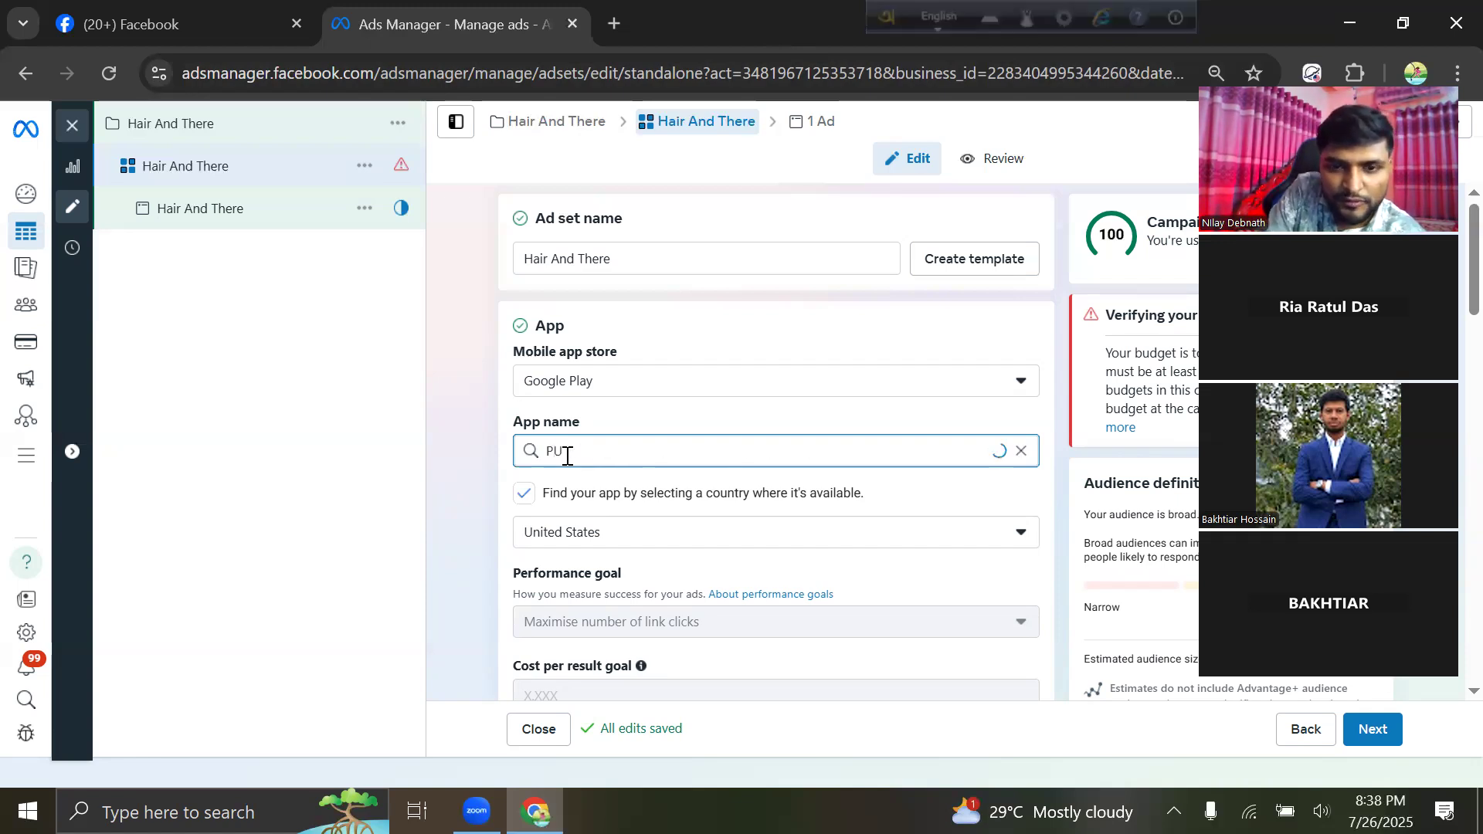
{"action": "type", "text": "BG Mobile"}
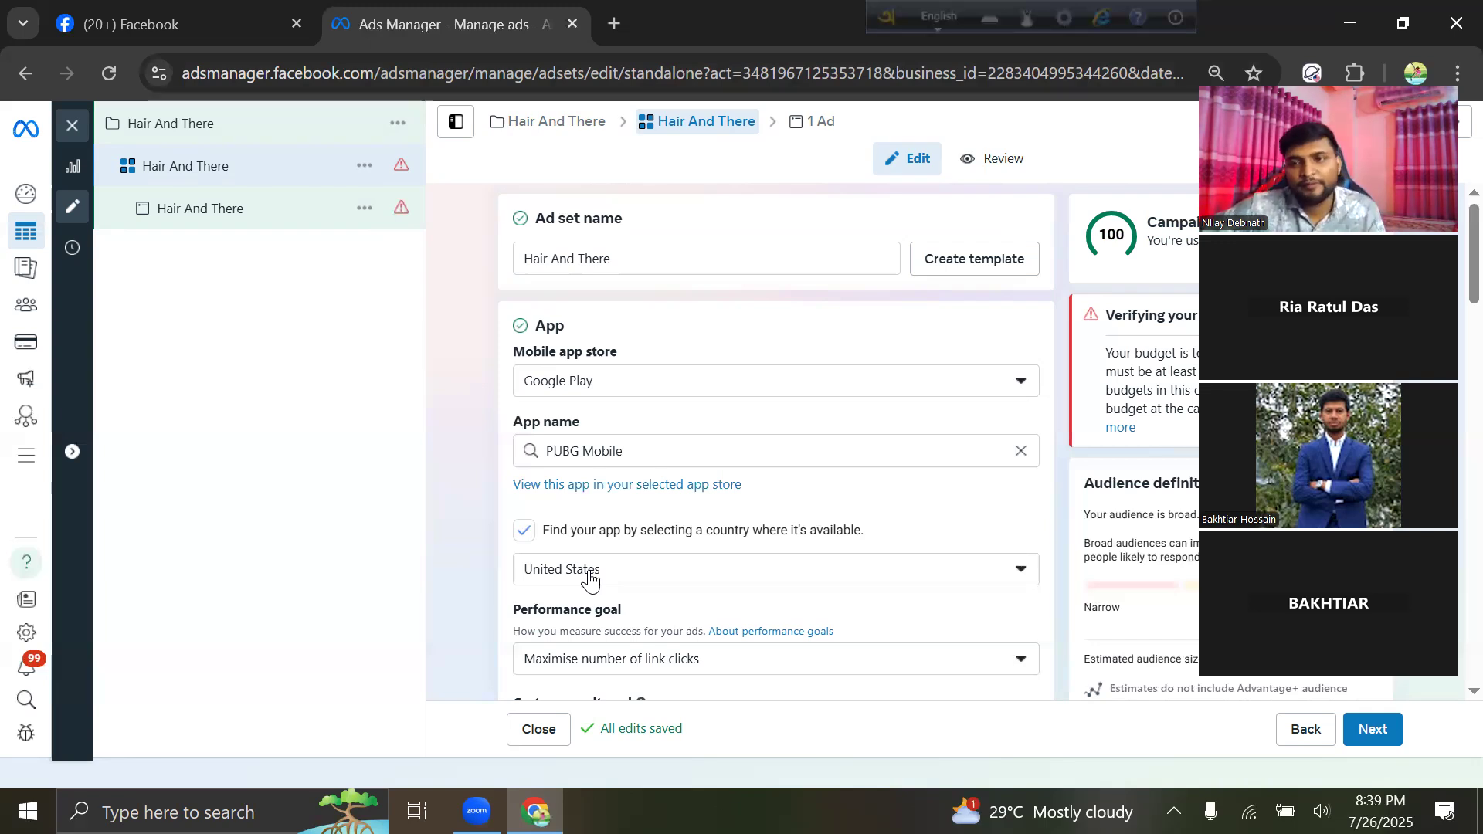
{"action": "left_click", "coordinate": [526, 535]}
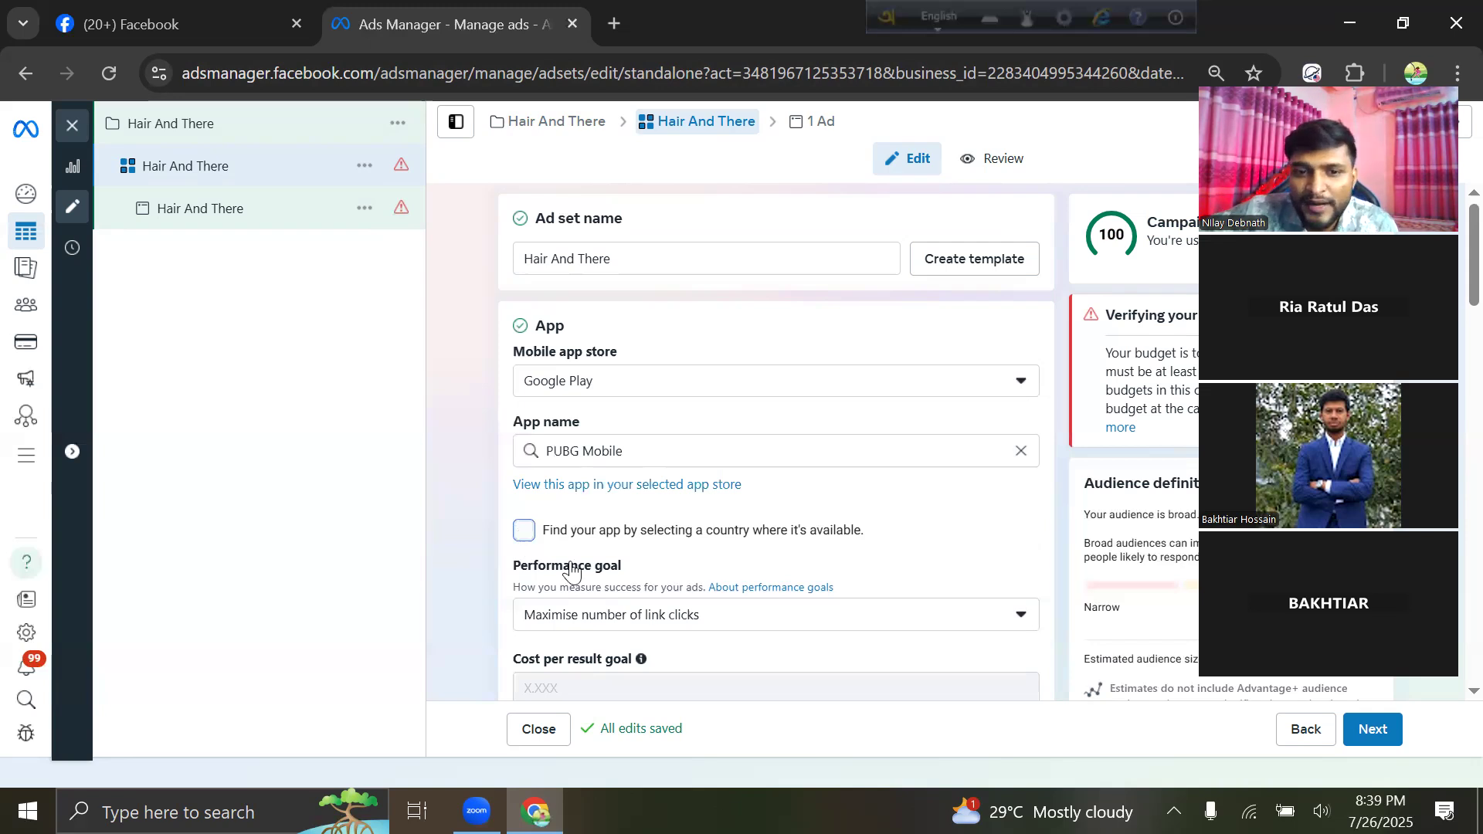
{"action": "left_click", "coordinate": [526, 533]}
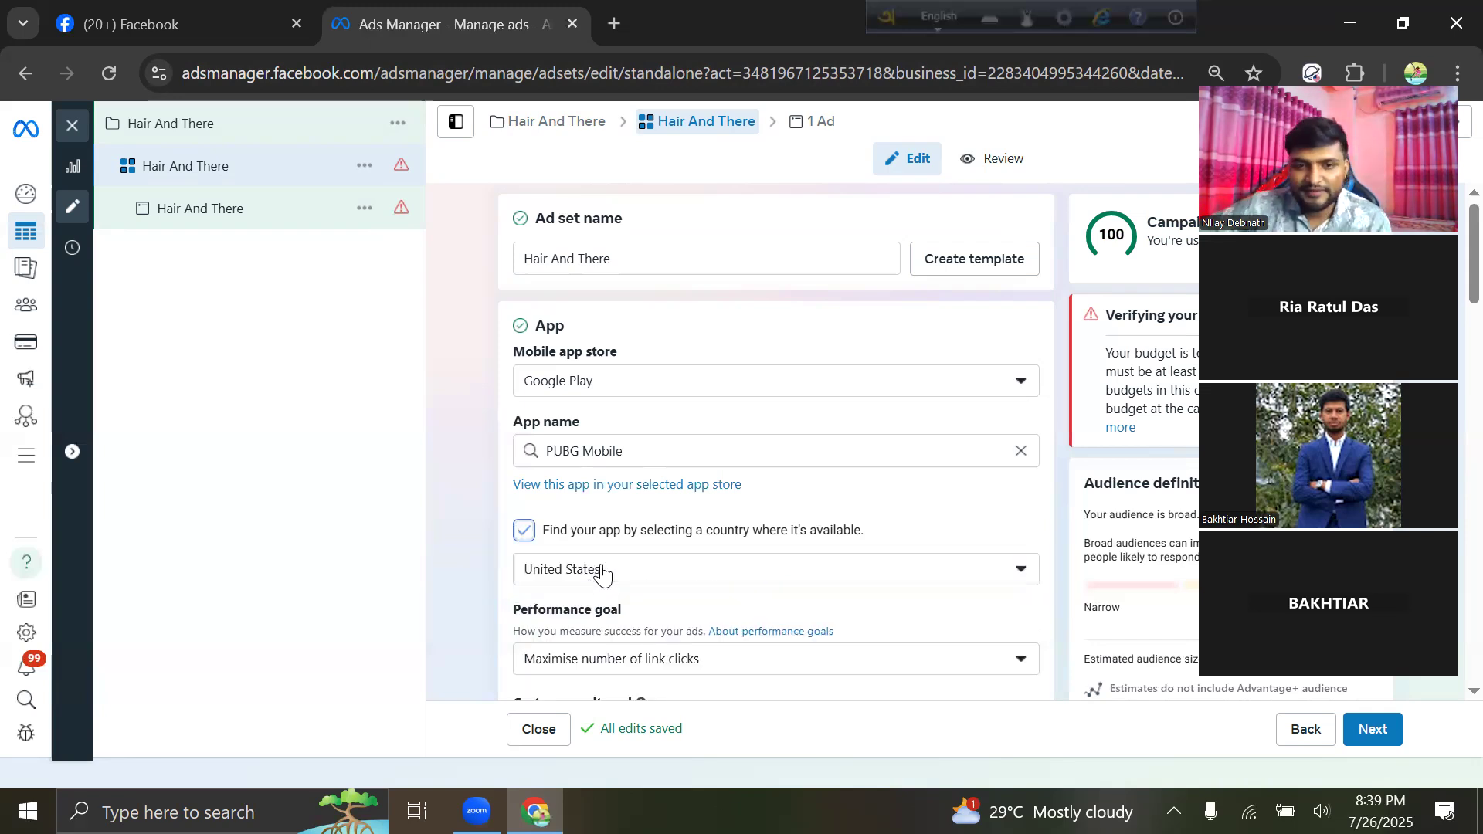
{"action": "left_click", "coordinate": [603, 573]}
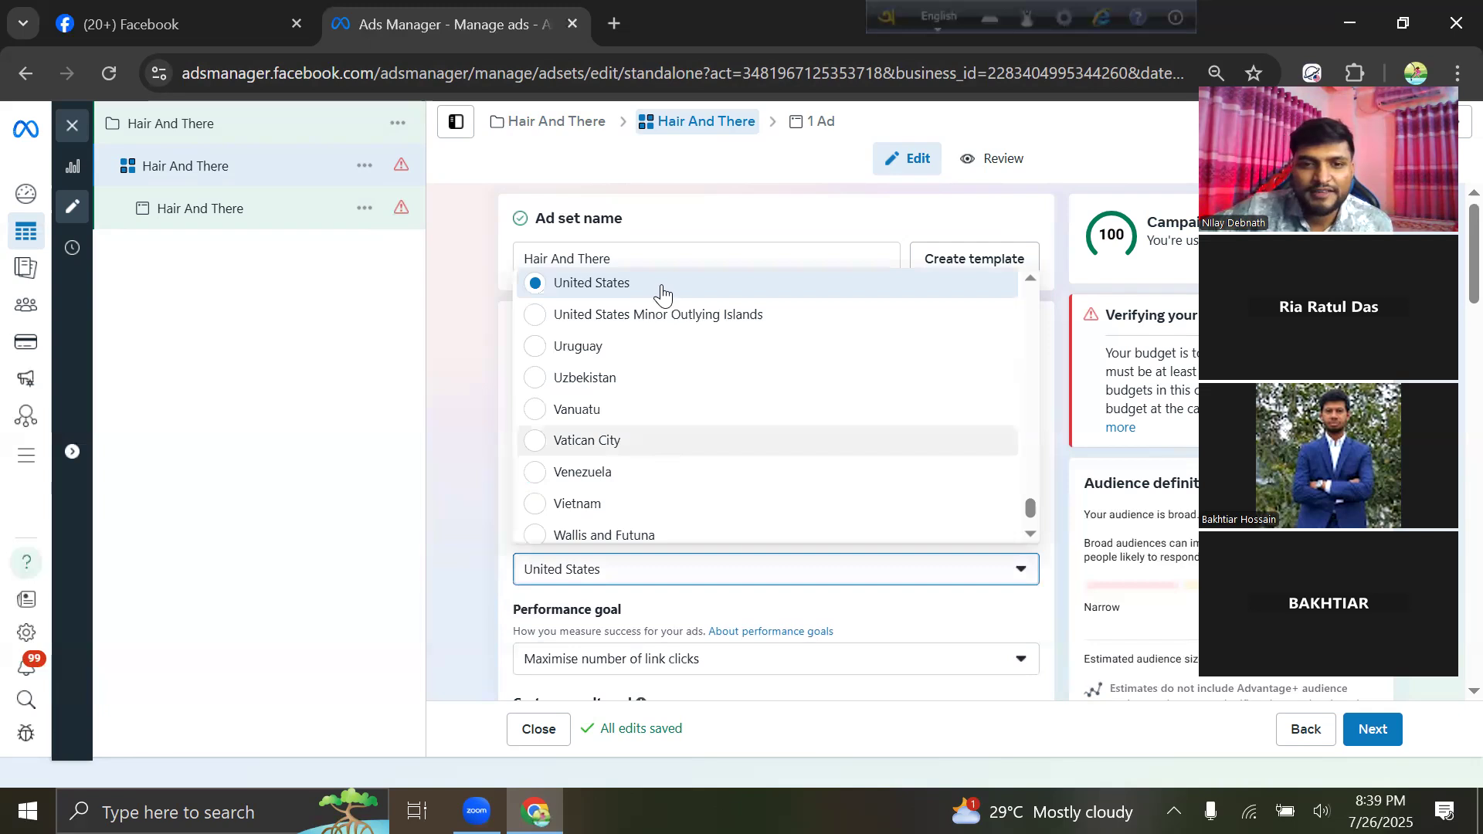
{"action": "left_click", "coordinate": [467, 378]}
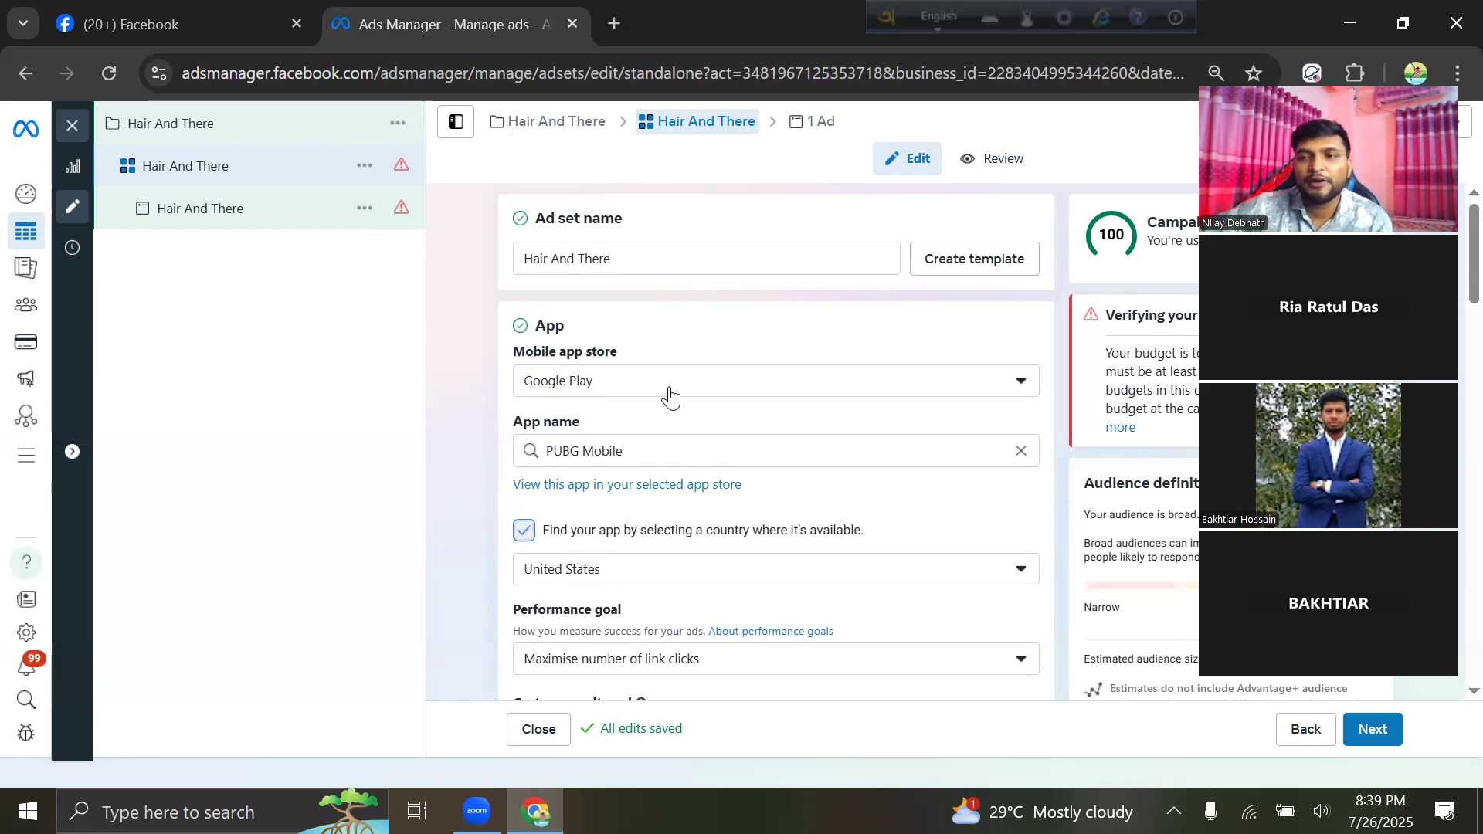
{"action": "left_click", "coordinate": [532, 539]}
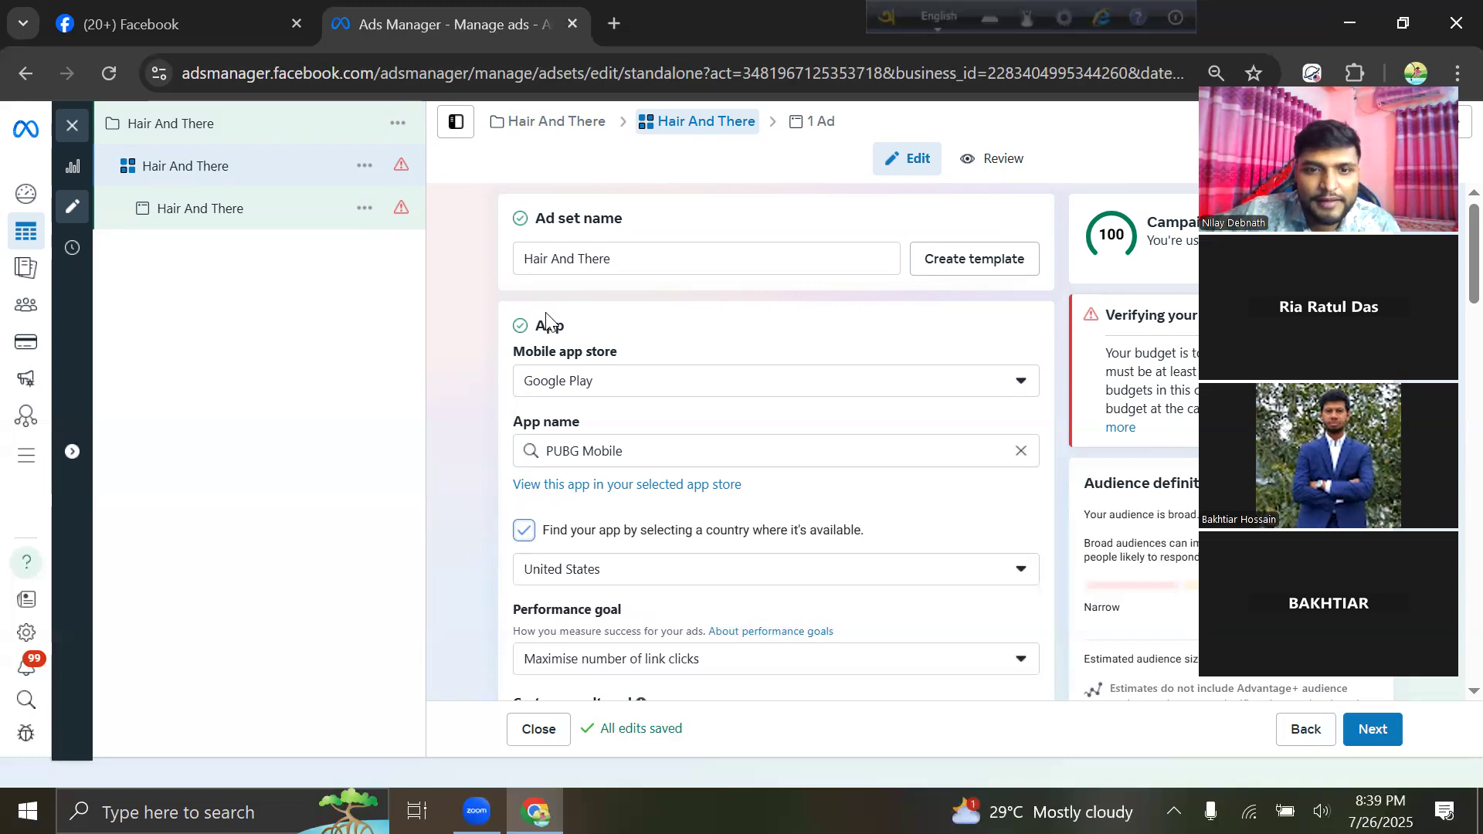
{"action": "scroll", "coordinate": [541, 324], "scroll_direction": "down", "scroll_amount": 3}
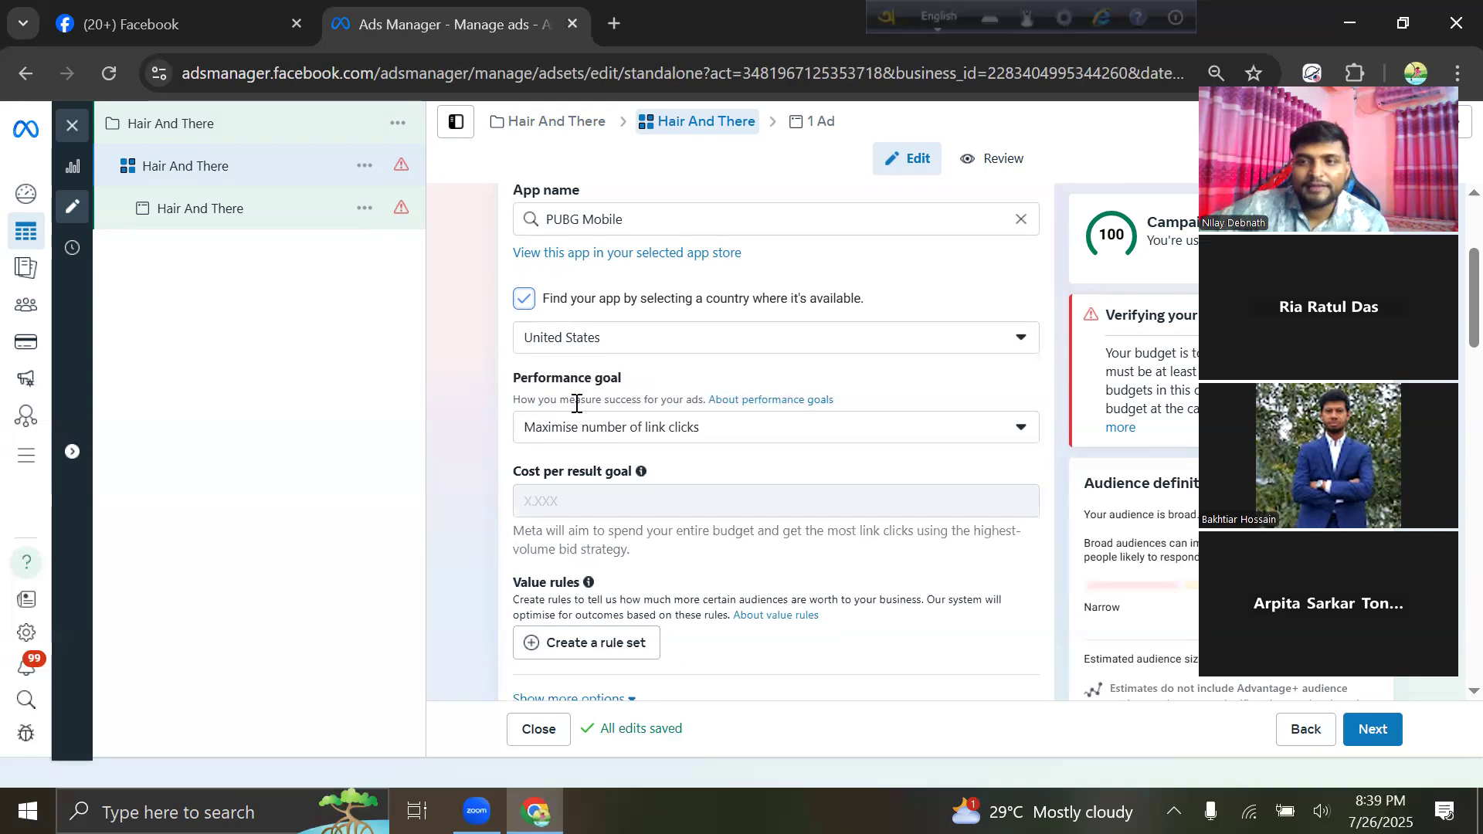
Step: Set the ad set's performance goal to 'Maximise number of app installs'
{"action": "left_click", "coordinate": [736, 436]}
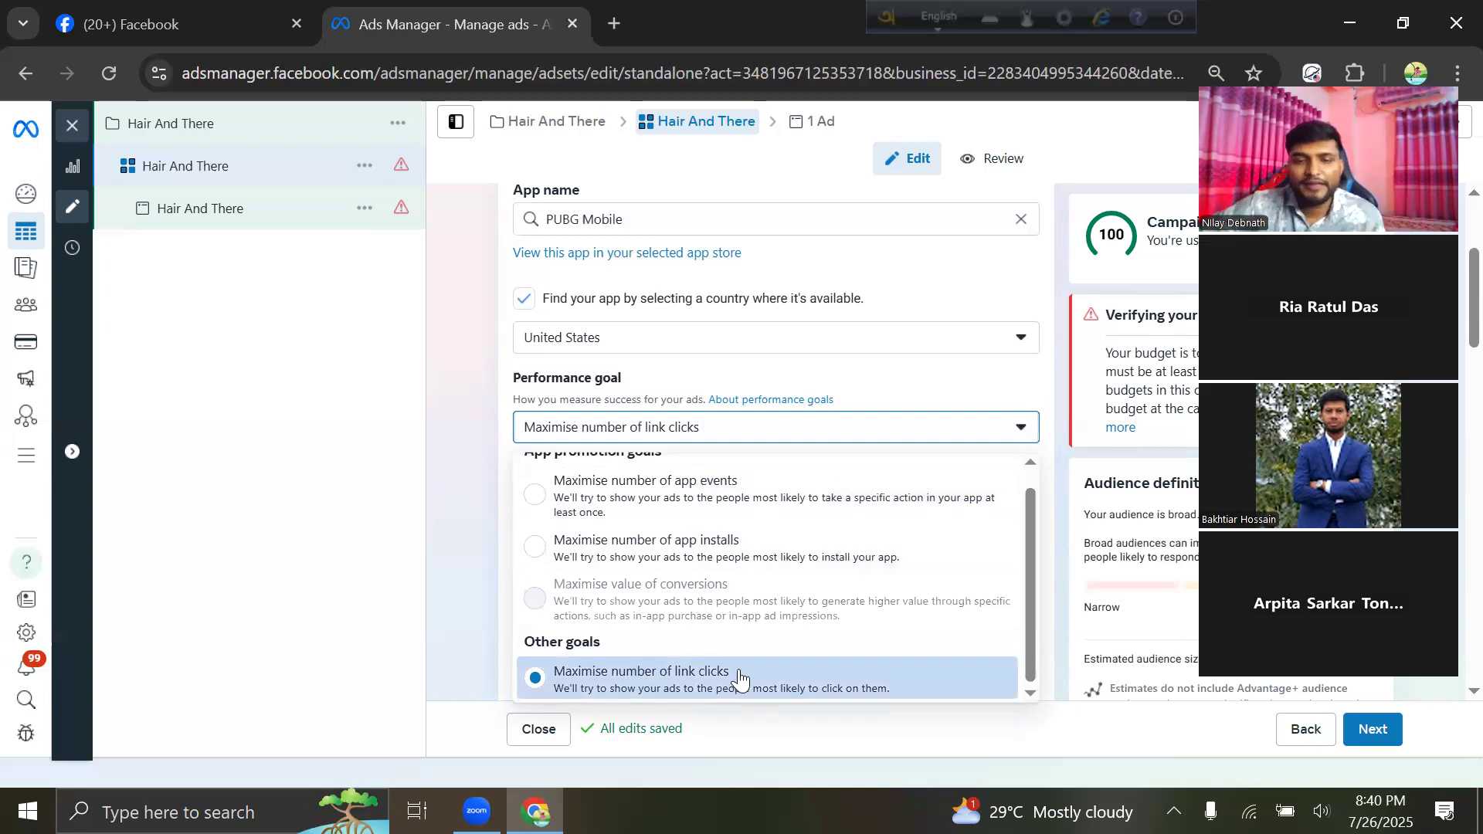
{"action": "left_click", "coordinate": [771, 568]}
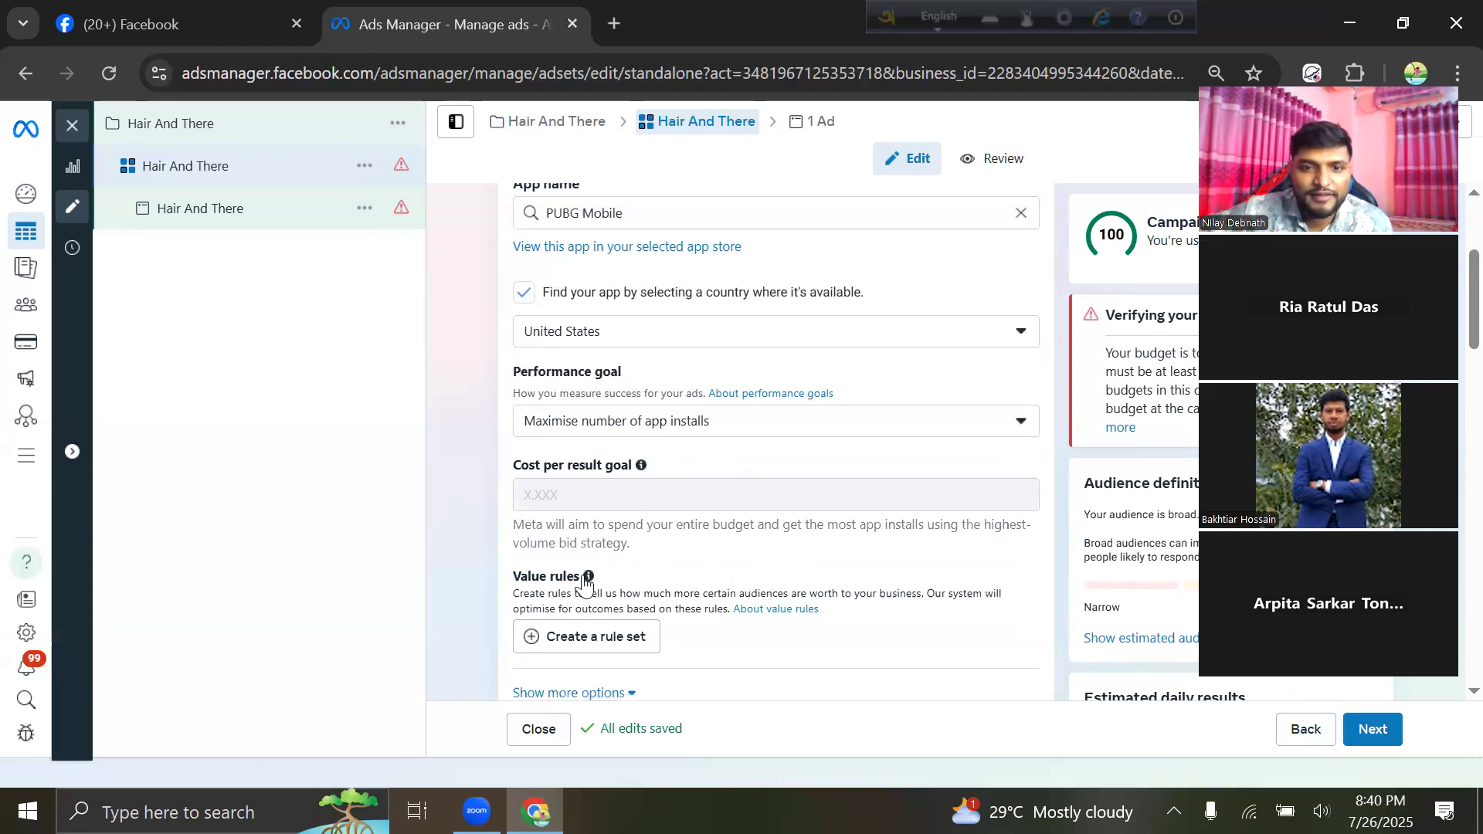
{"action": "scroll", "coordinate": [601, 591], "scroll_direction": "up", "scroll_amount": 3}
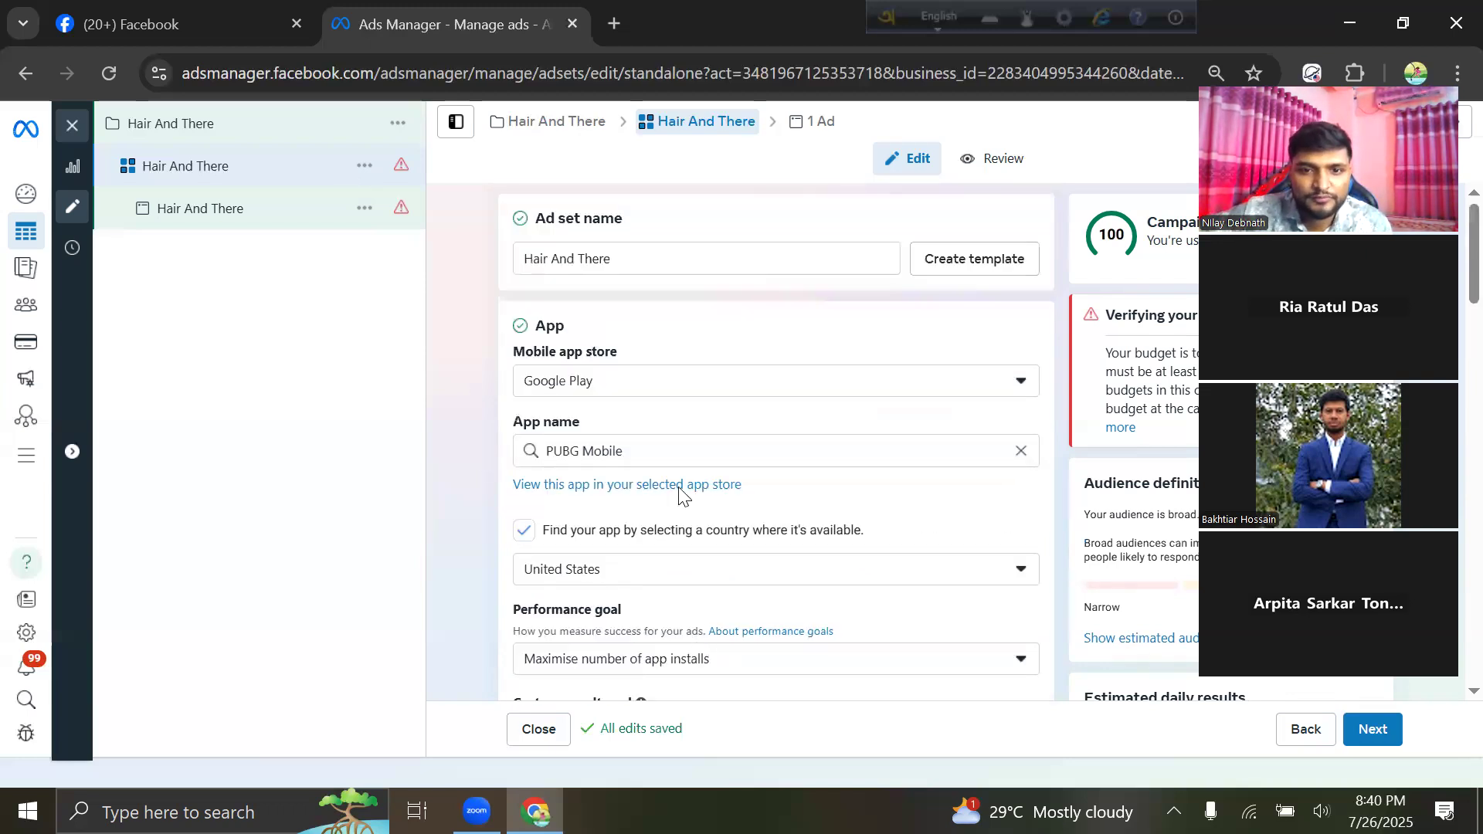
{"action": "scroll", "coordinate": [684, 482], "scroll_direction": "down", "scroll_amount": 3}
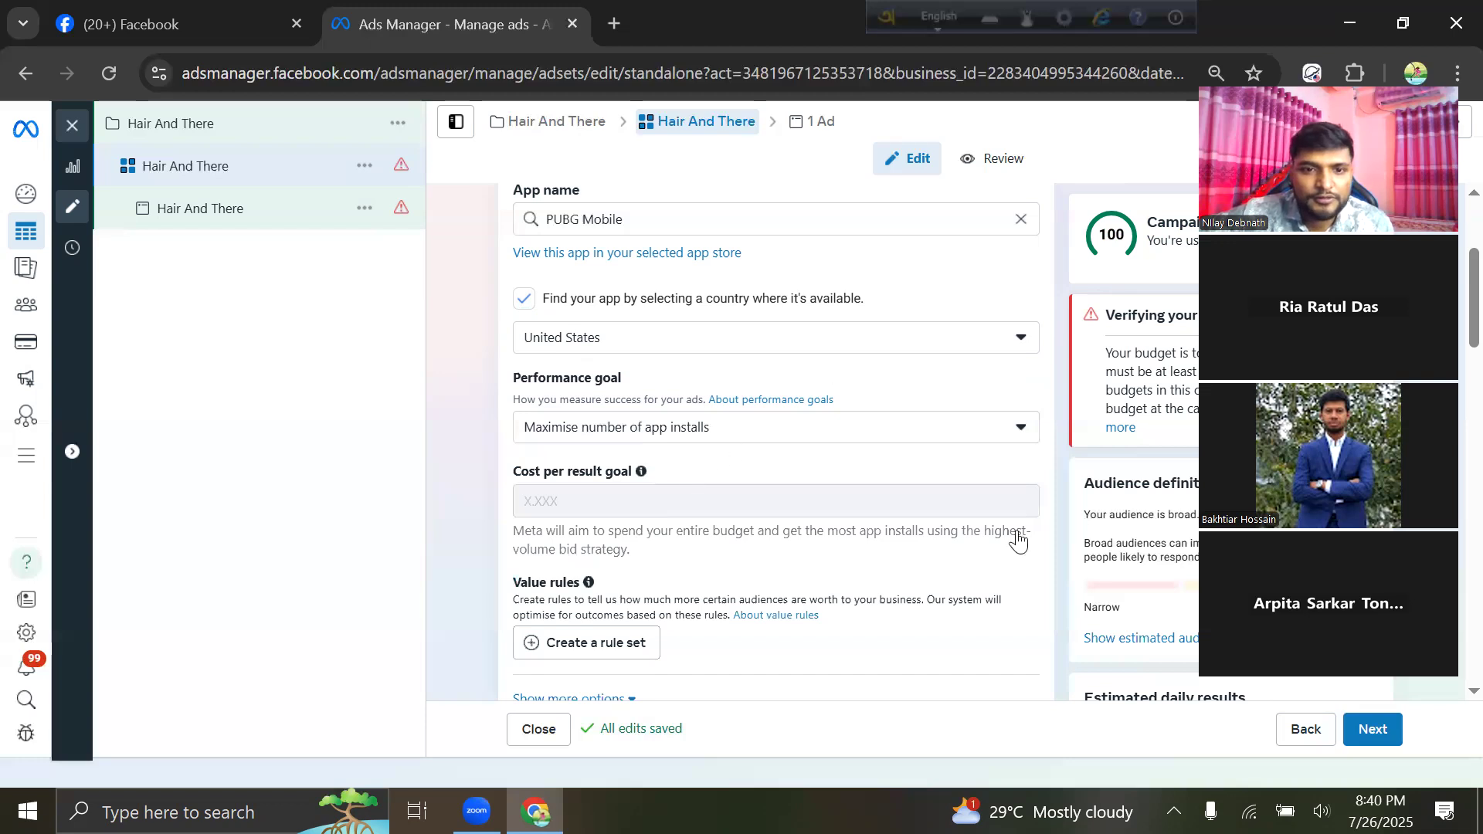
{"action": "scroll", "coordinate": [1012, 539], "scroll_direction": "down", "scroll_amount": 3}
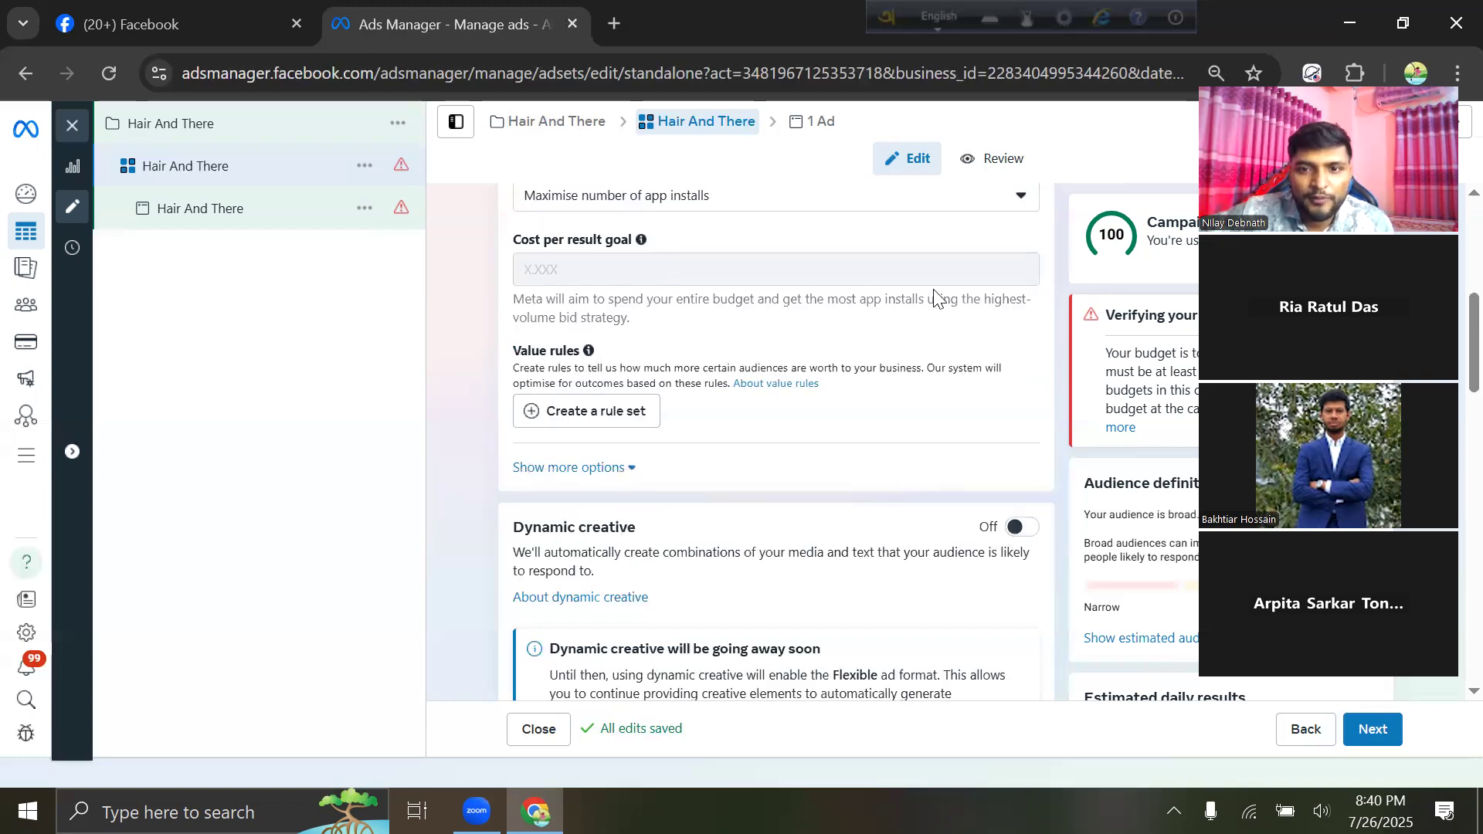
Step: Set the ad set's end date to 28 July 2025 in Budget & schedule
{"action": "scroll", "coordinate": [927, 324], "scroll_direction": "down", "scroll_amount": 3}
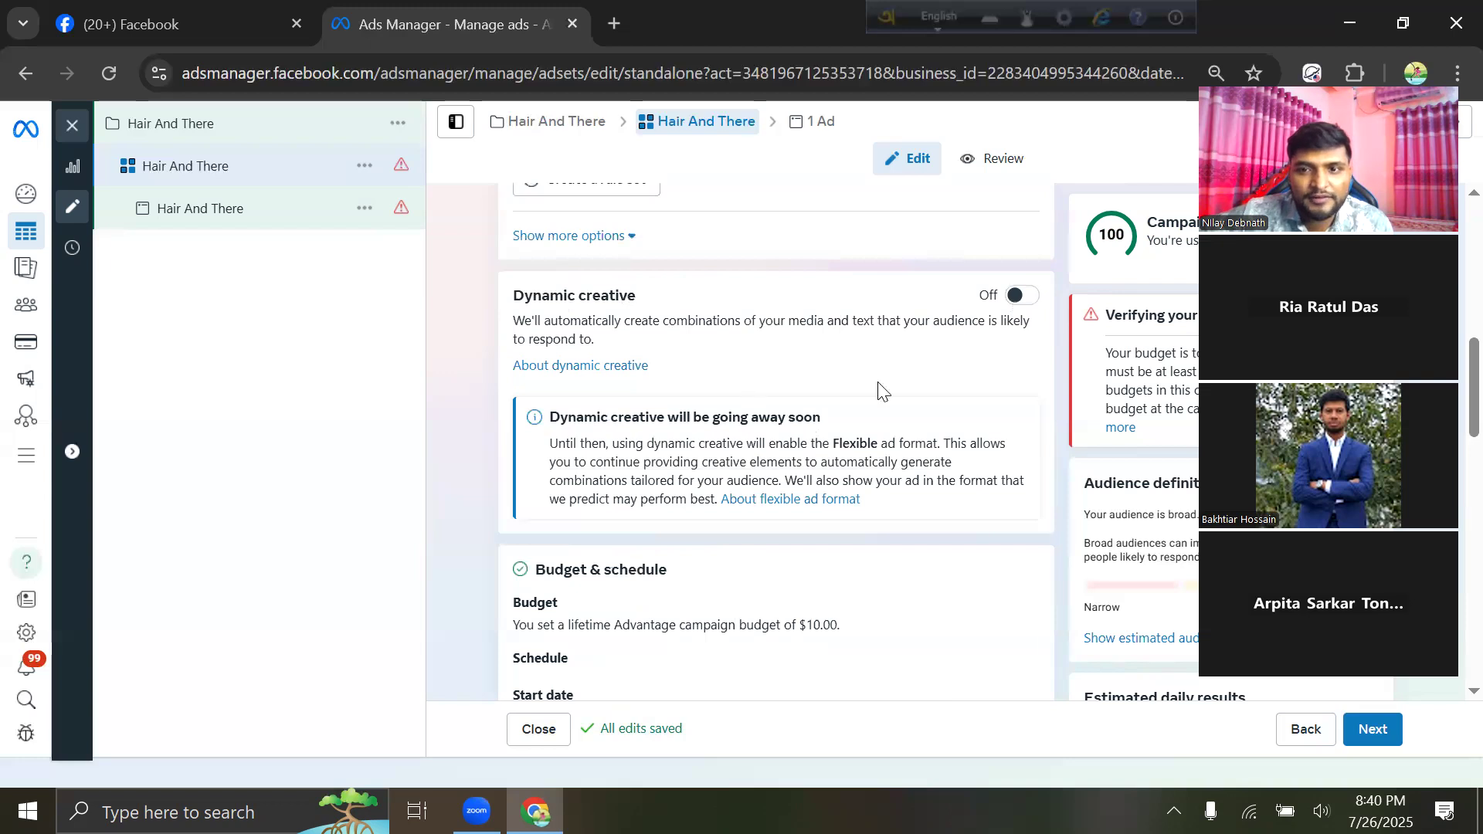
{"action": "scroll", "coordinate": [884, 390], "scroll_direction": "down", "scroll_amount": 3}
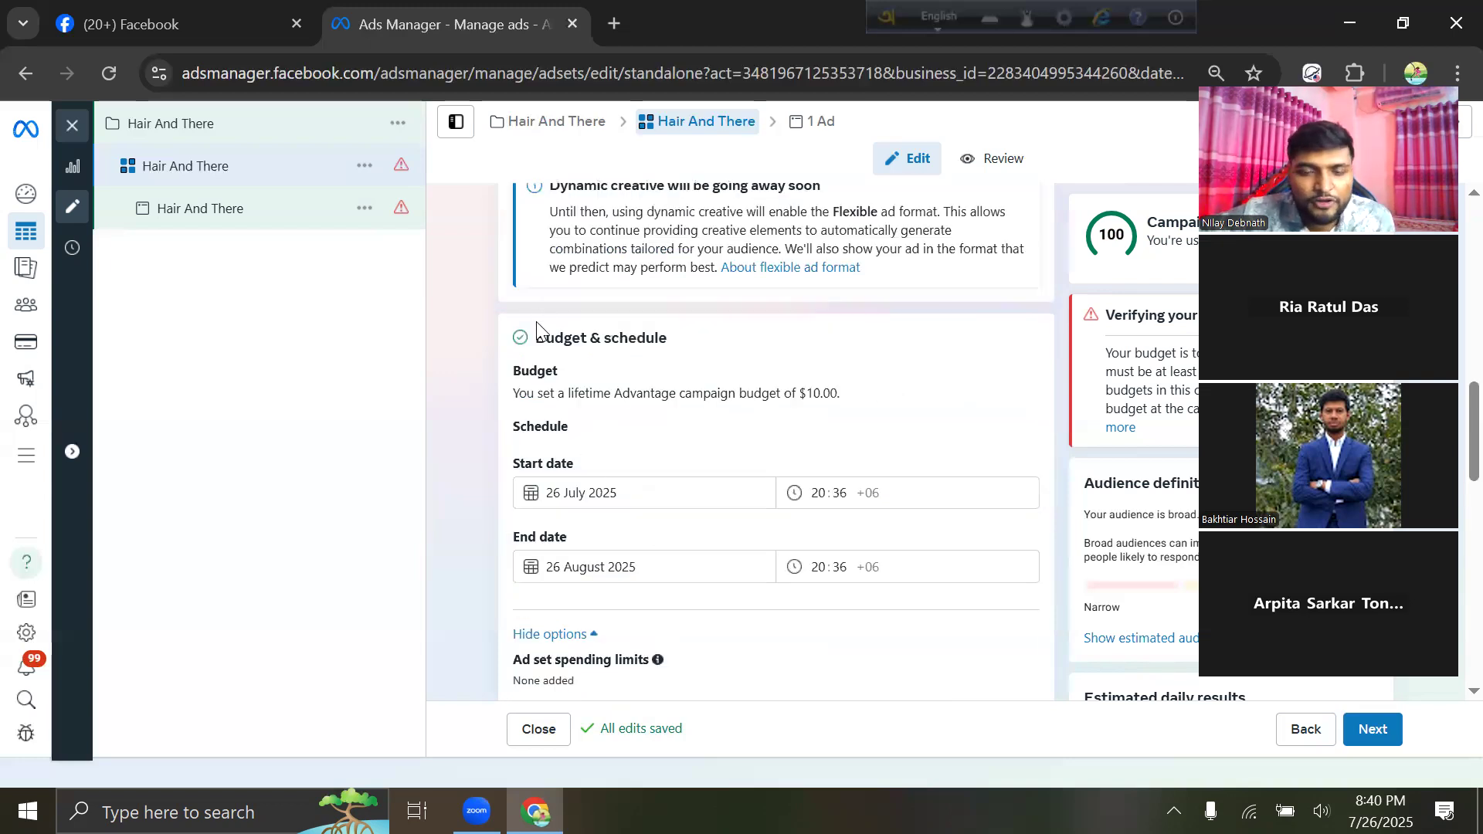
{"action": "left_click", "coordinate": [618, 567]}
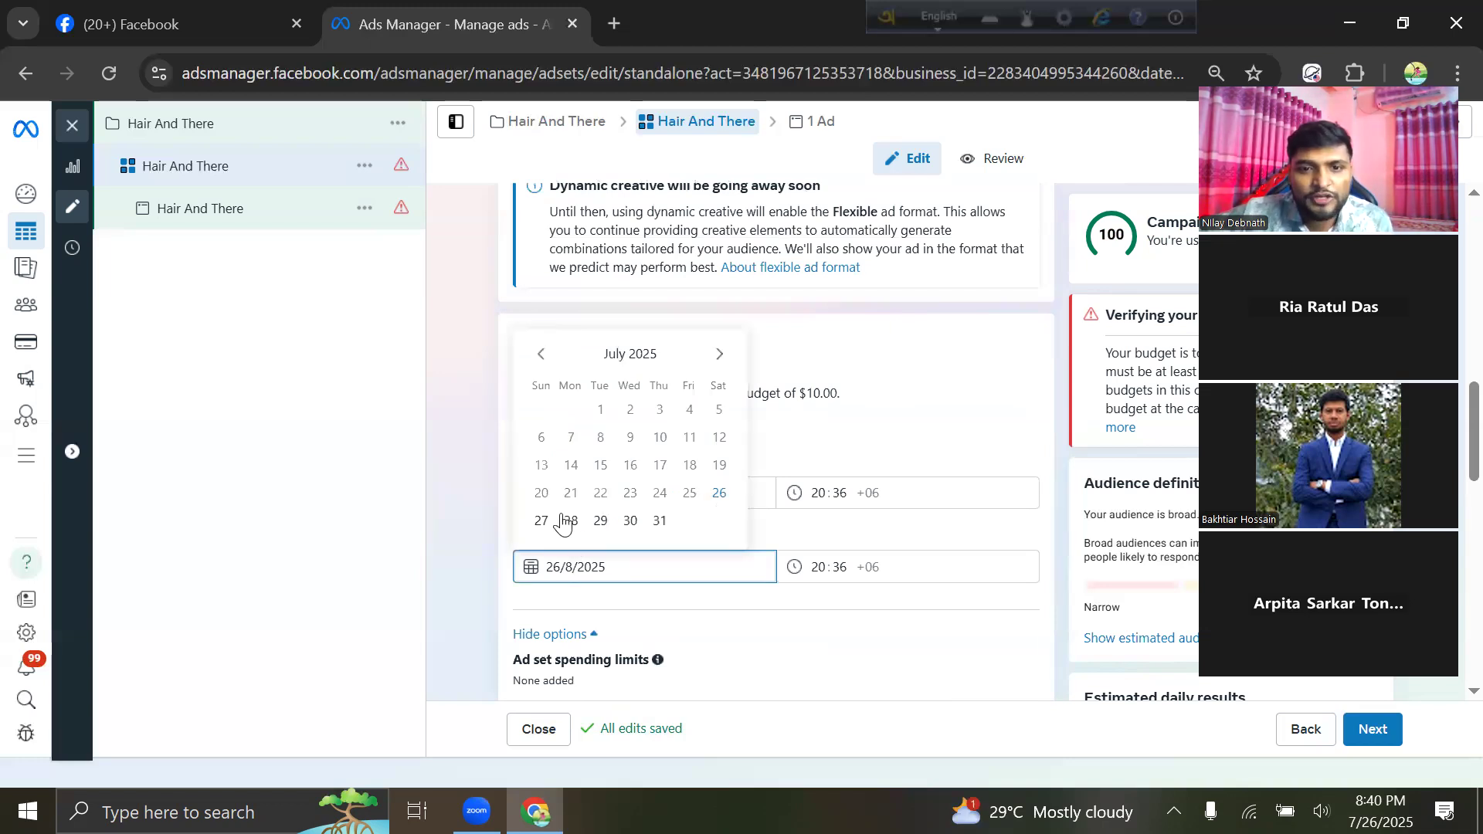
{"action": "left_click", "coordinate": [1073, 353]}
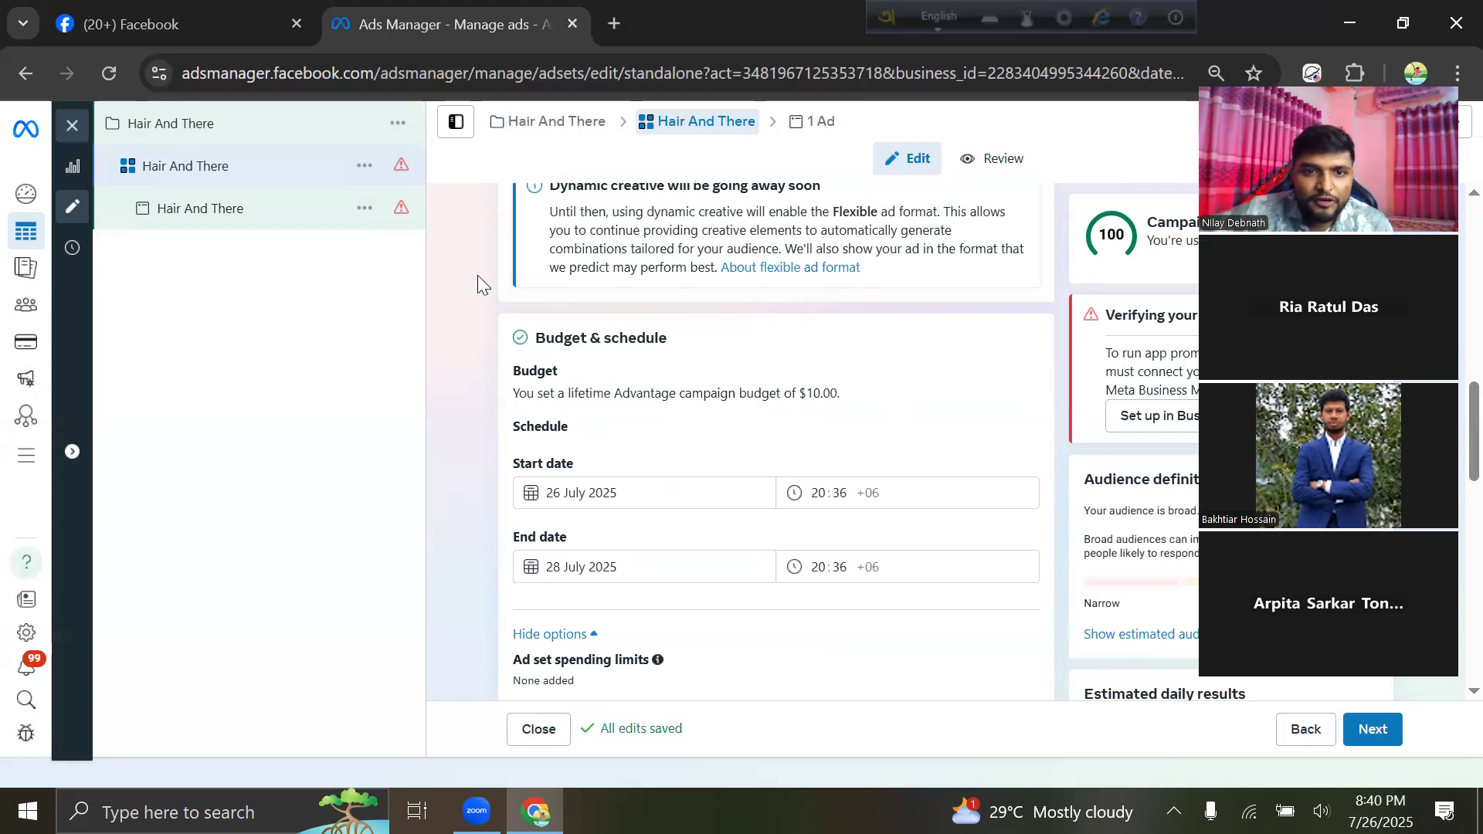
Step: Reload the Hair And There ad set editing page so the form shows from the top
{"action": "right_click", "coordinate": [528, 356]}
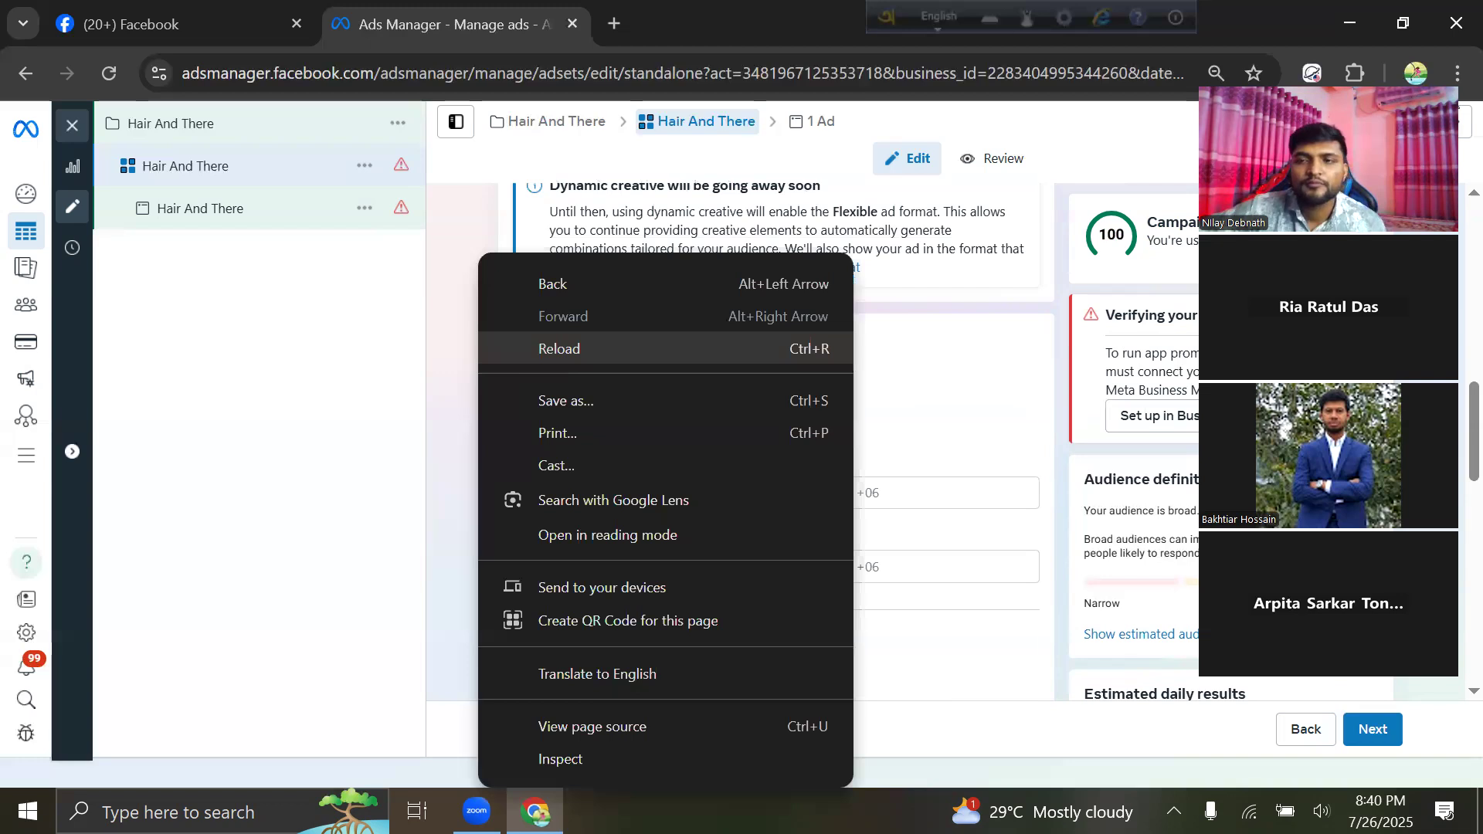
{"action": "left_click", "coordinate": [527, 353]}
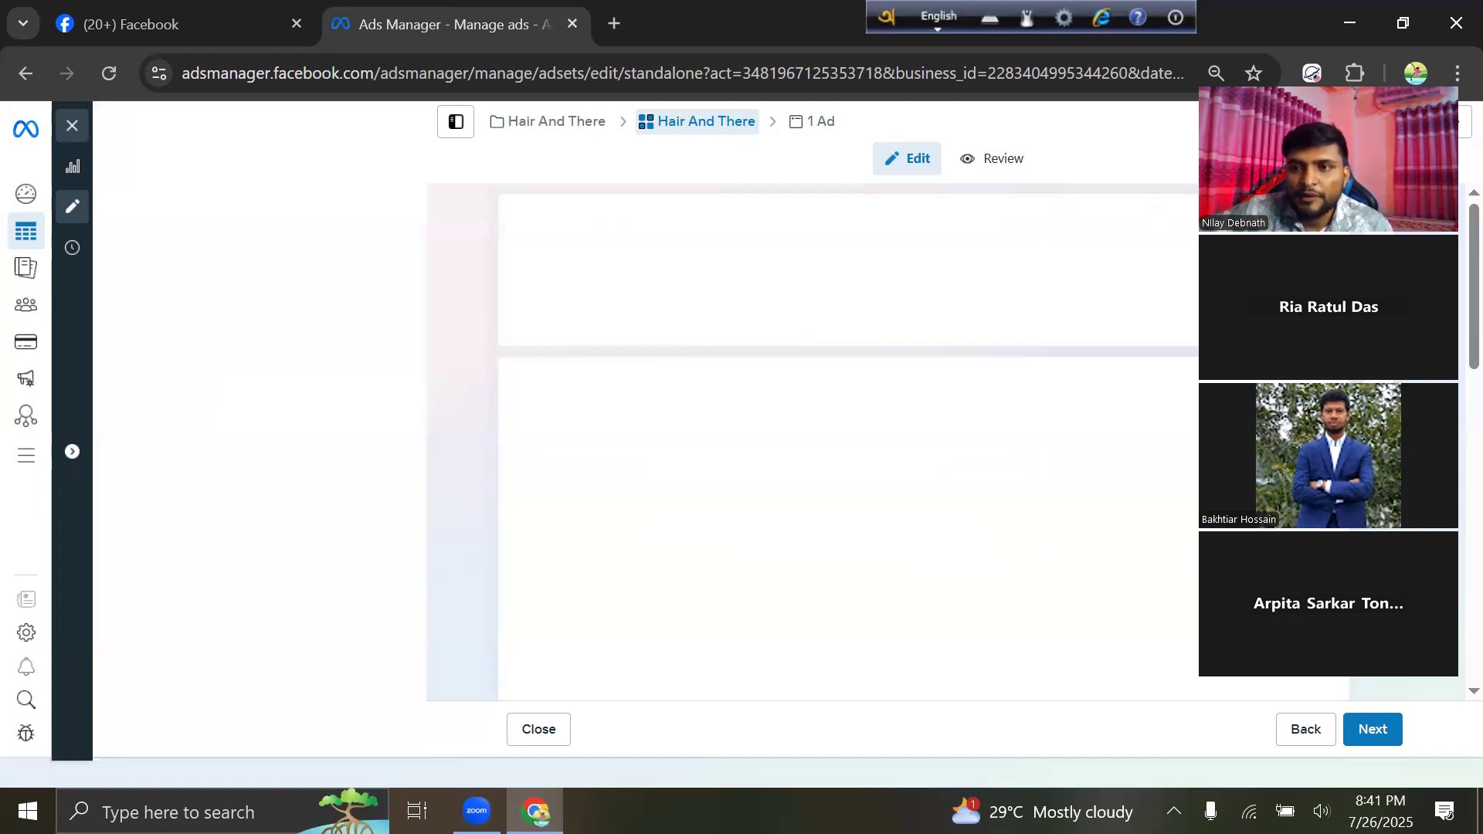
{"action": "left_click_drag", "start_coordinate": [1364, 109], "coordinate": [302, 146]}
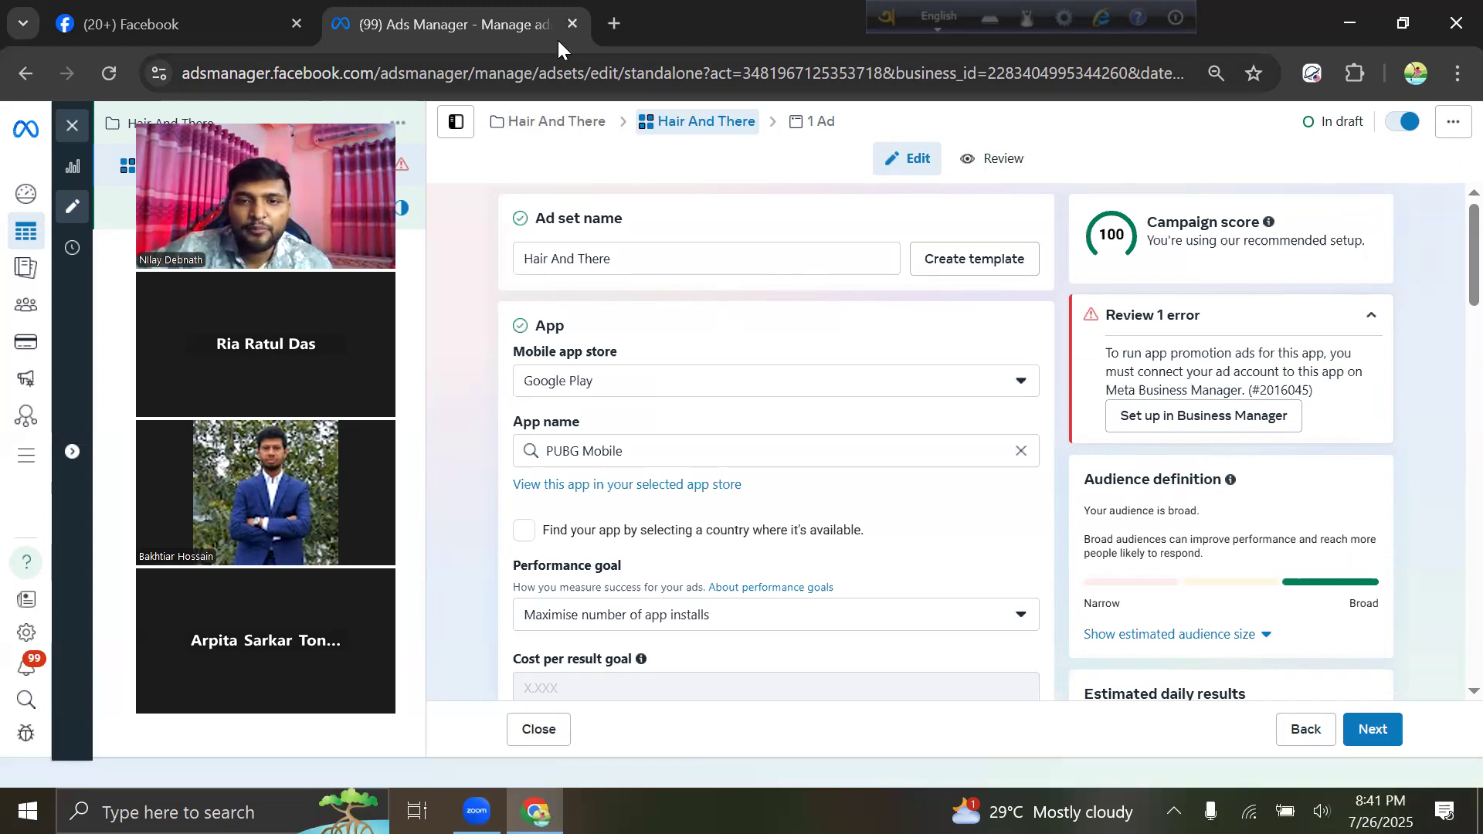
{"action": "left_click_drag", "start_coordinate": [318, 102], "coordinate": [282, 115]}
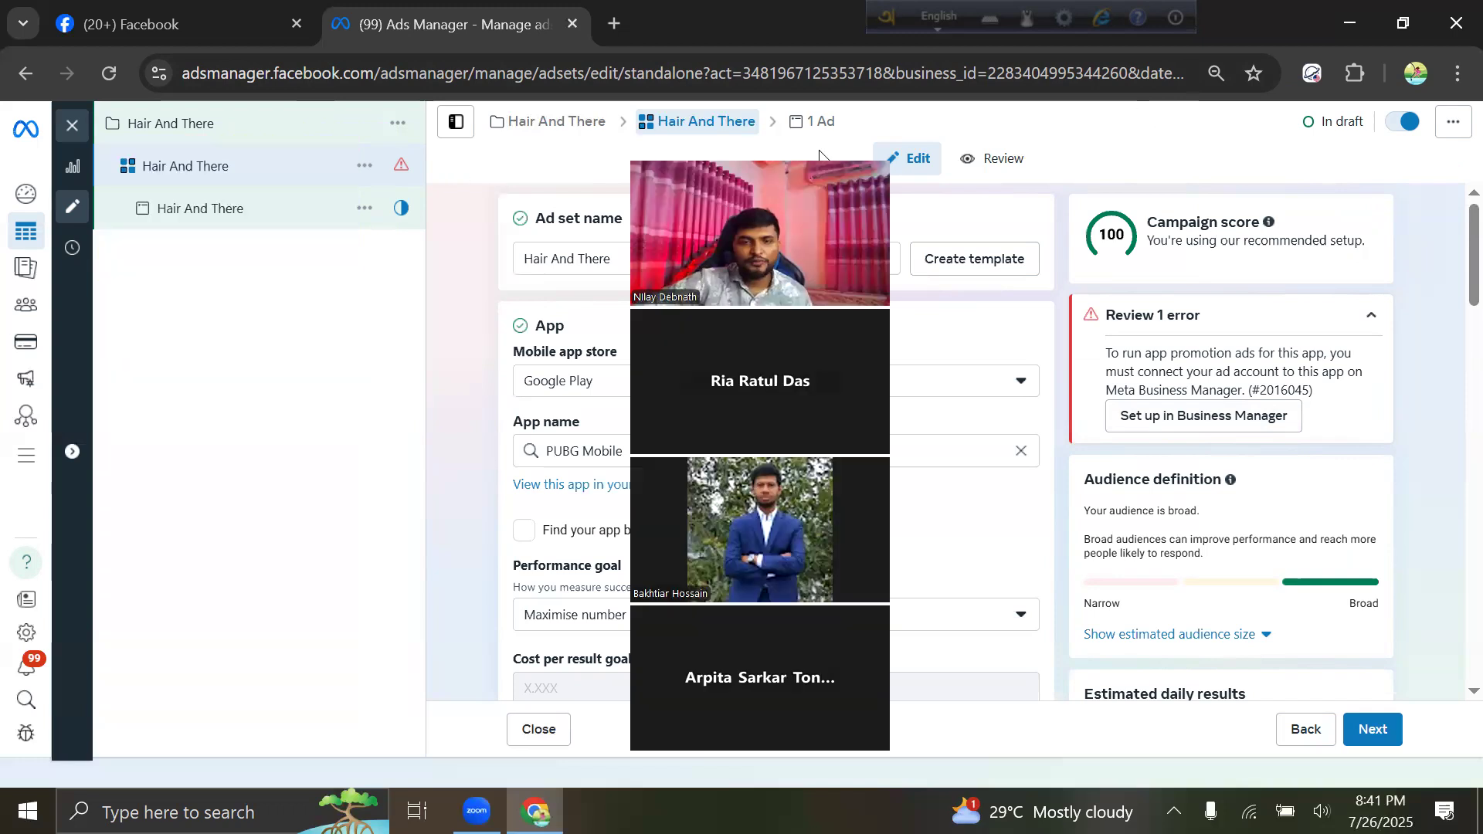
{"action": "left_click_drag", "start_coordinate": [823, 159], "coordinate": [1450, 112]}
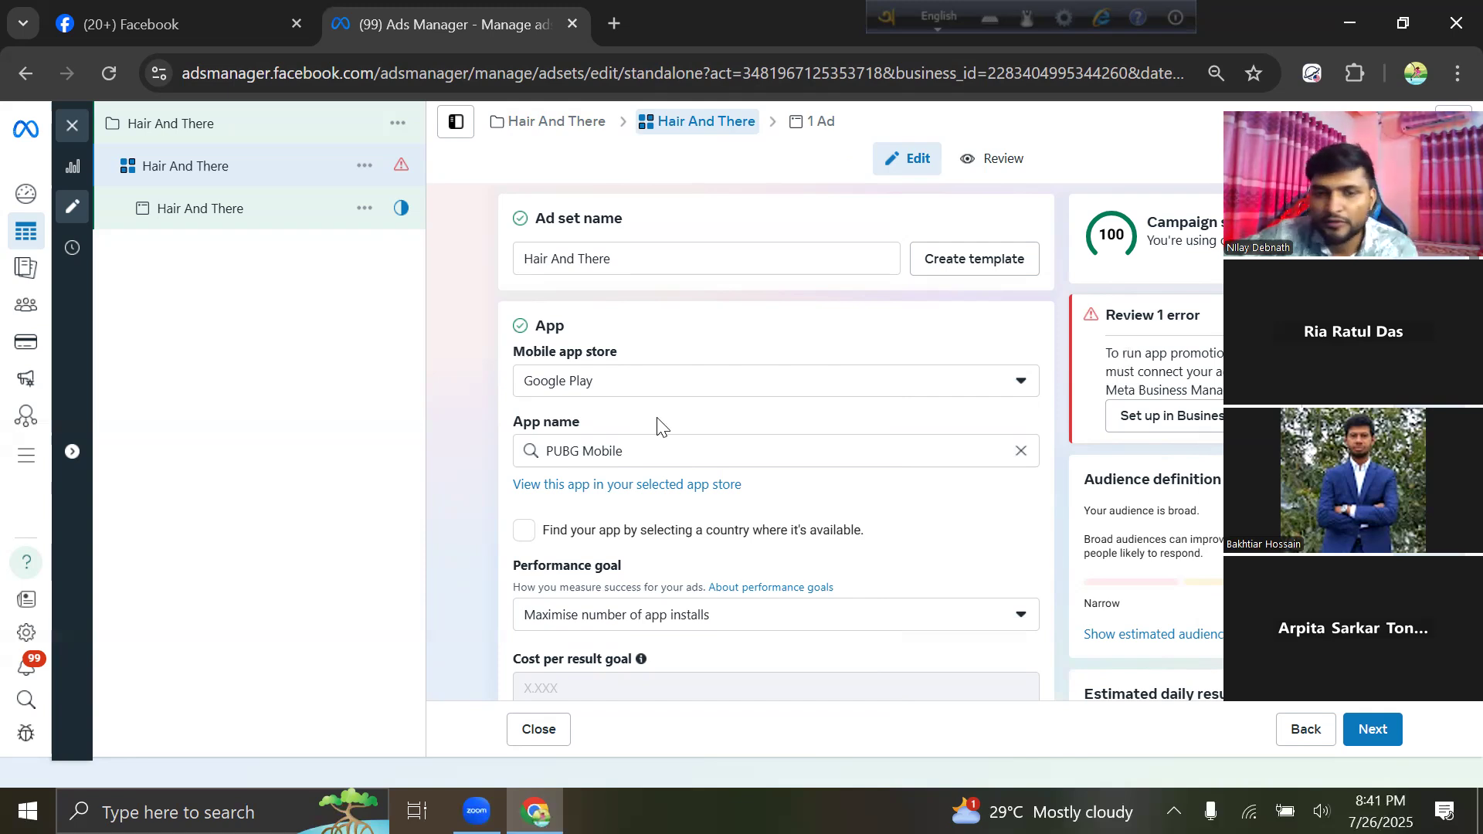
Step: Replace Advantage+ audience with the original audience options for the Hair And There ad set
{"action": "scroll", "coordinate": [540, 406], "scroll_direction": "down", "scroll_amount": 6}
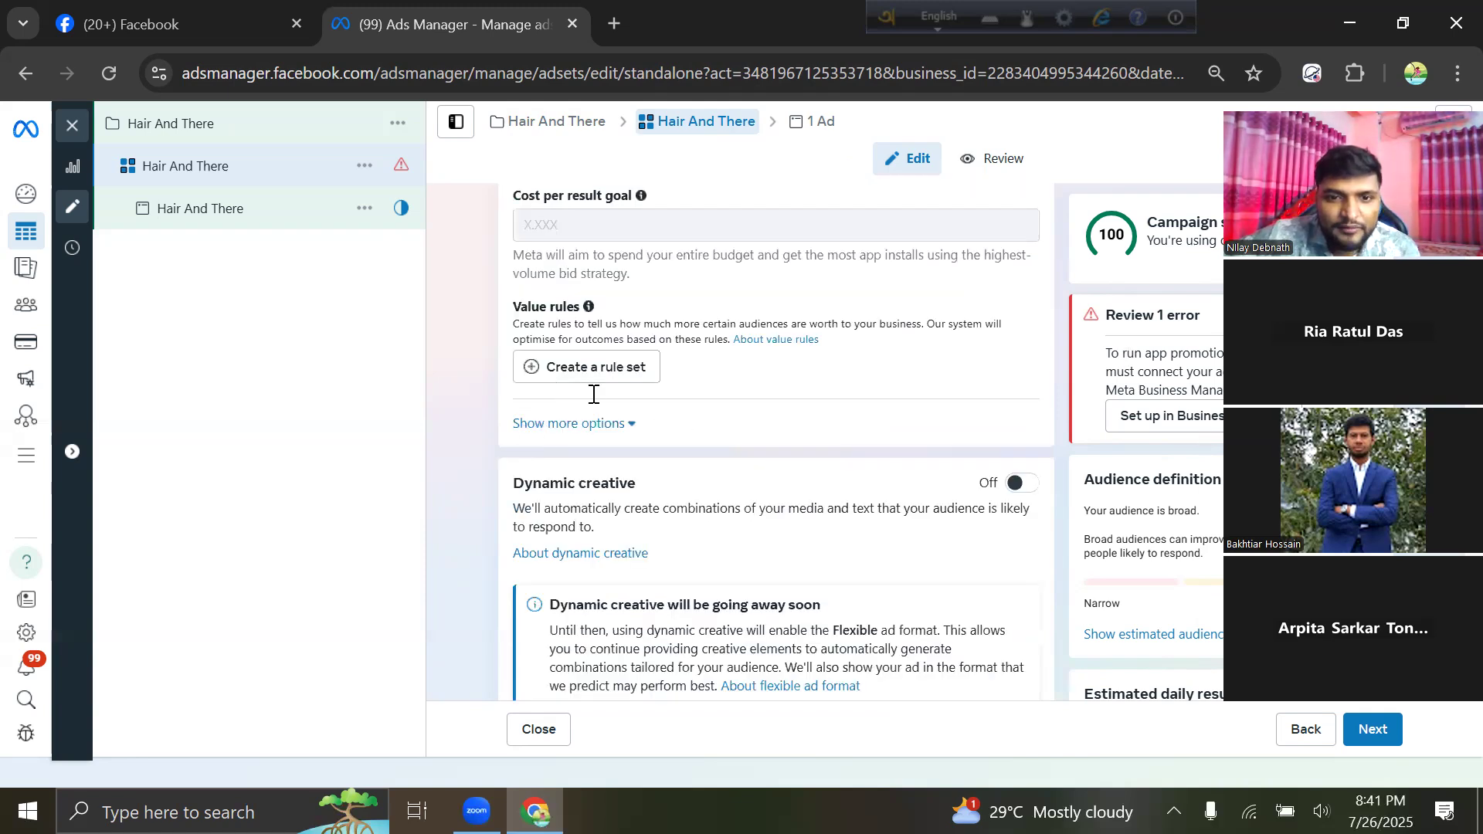
{"action": "scroll", "coordinate": [590, 390], "scroll_direction": "down", "scroll_amount": 10}
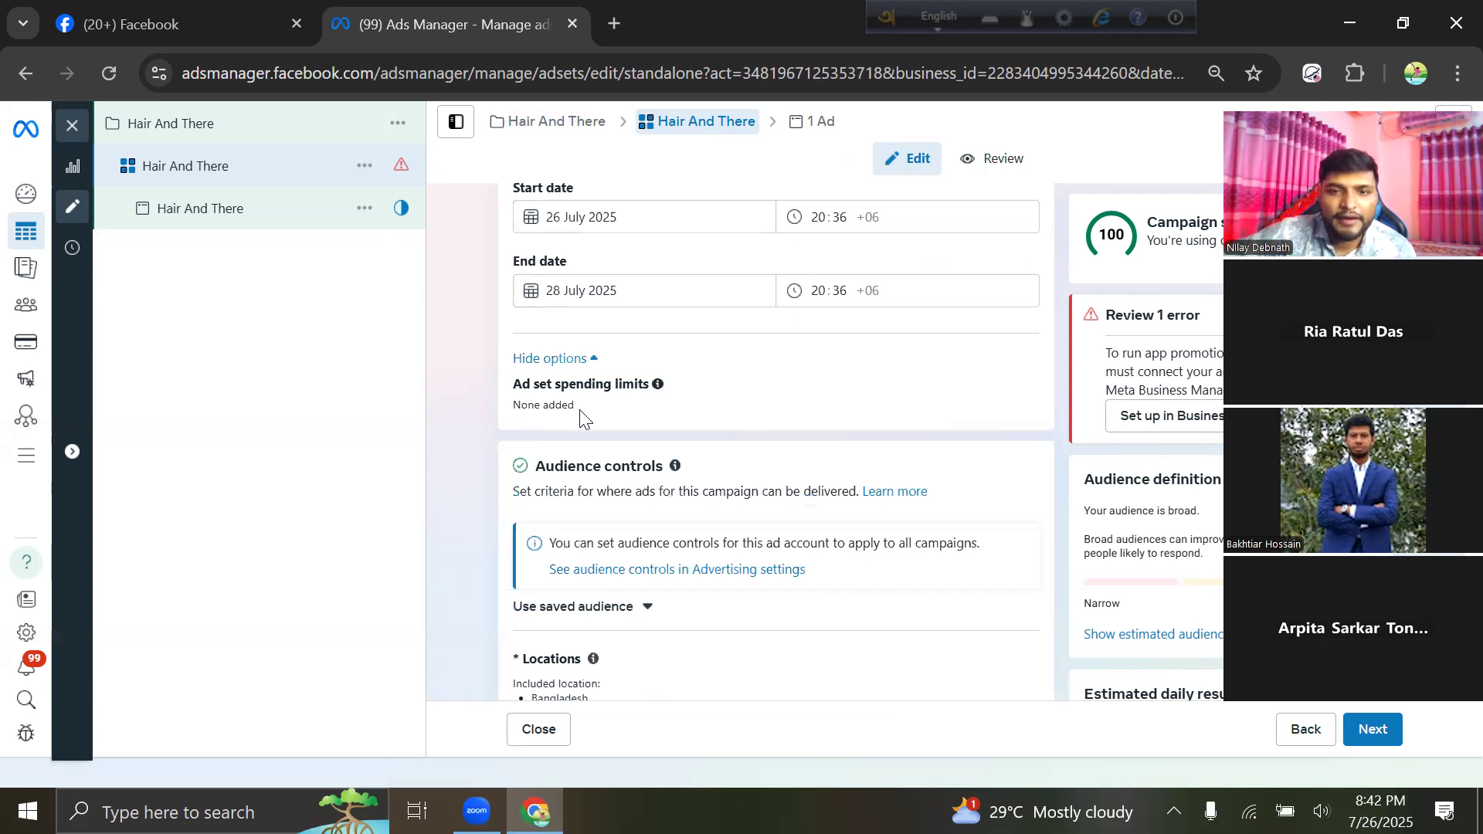
{"action": "scroll", "coordinate": [583, 413], "scroll_direction": "down", "scroll_amount": 3}
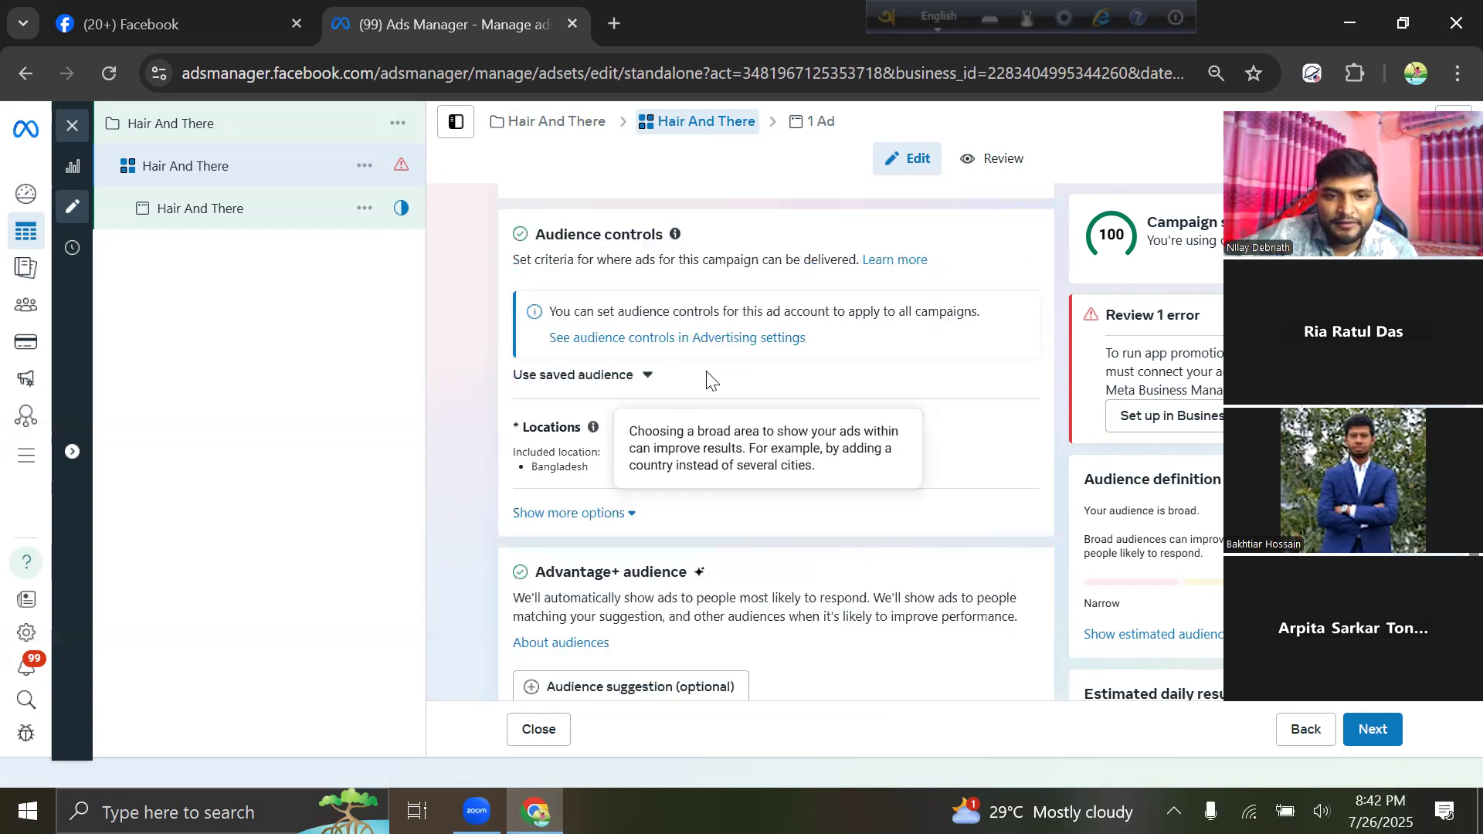
{"action": "scroll", "coordinate": [826, 537], "scroll_direction": "down", "scroll_amount": 3}
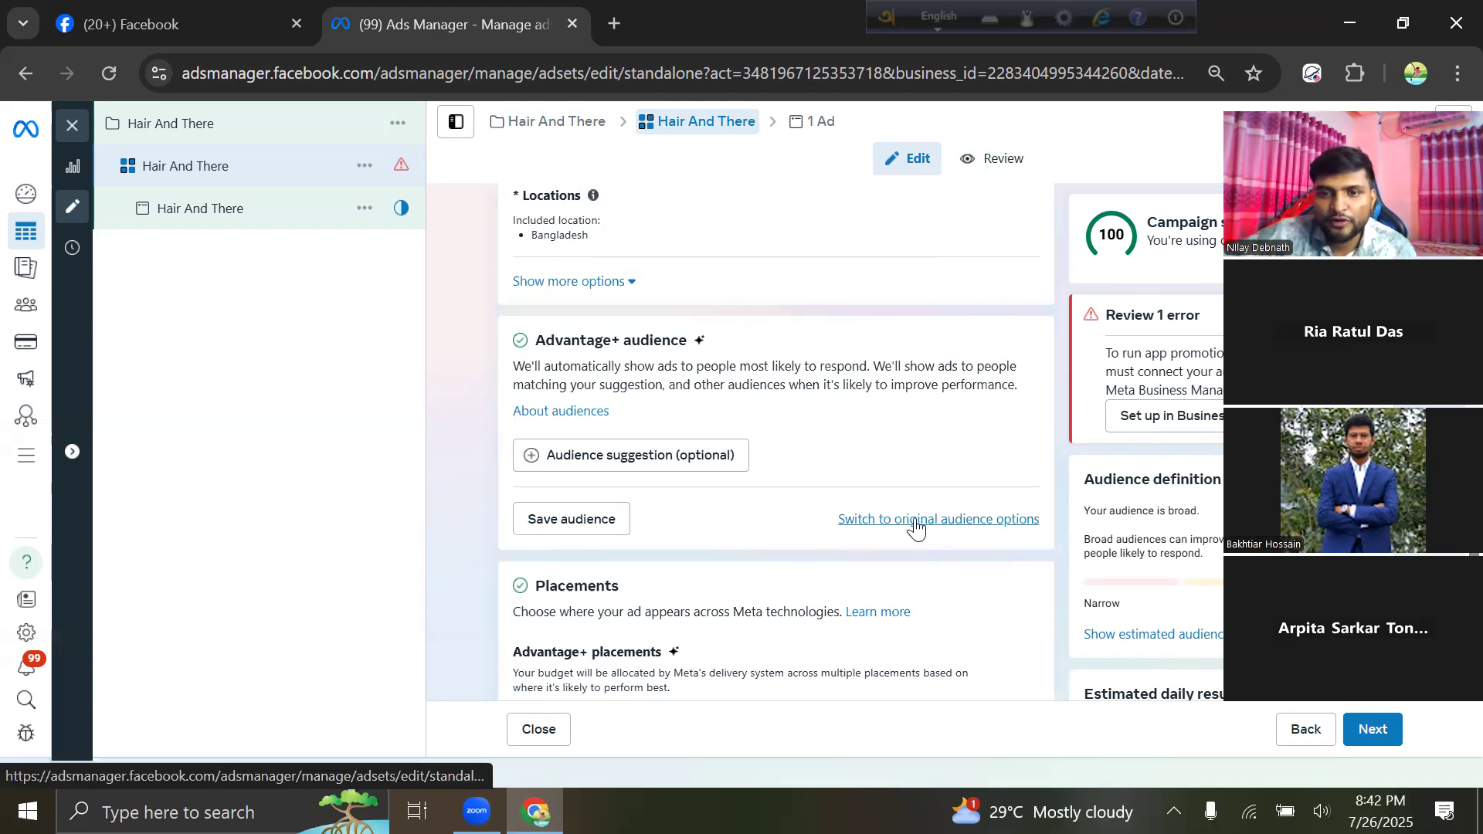
{"action": "left_click", "coordinate": [915, 521]}
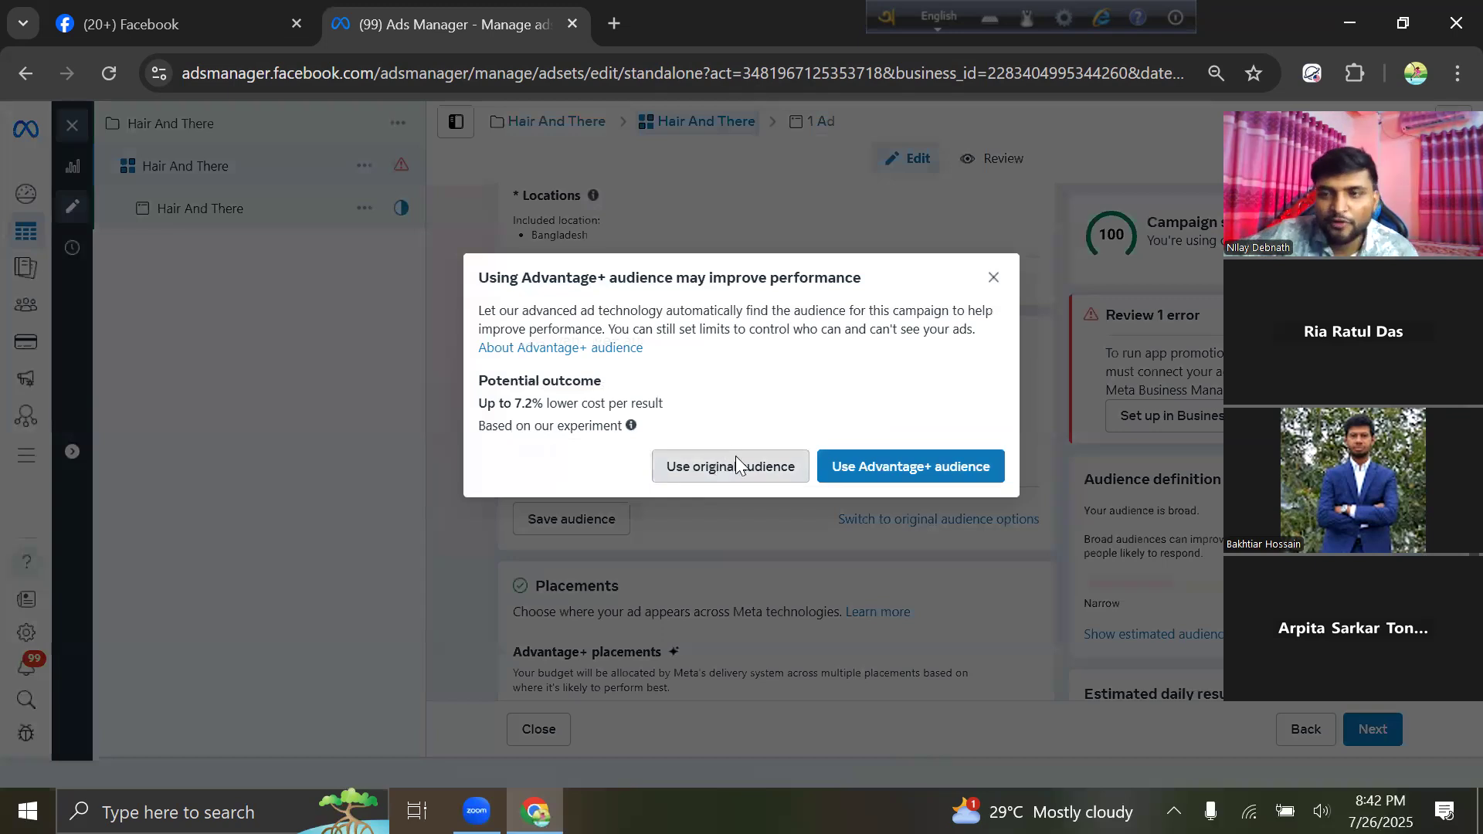
{"action": "left_click", "coordinate": [735, 464]}
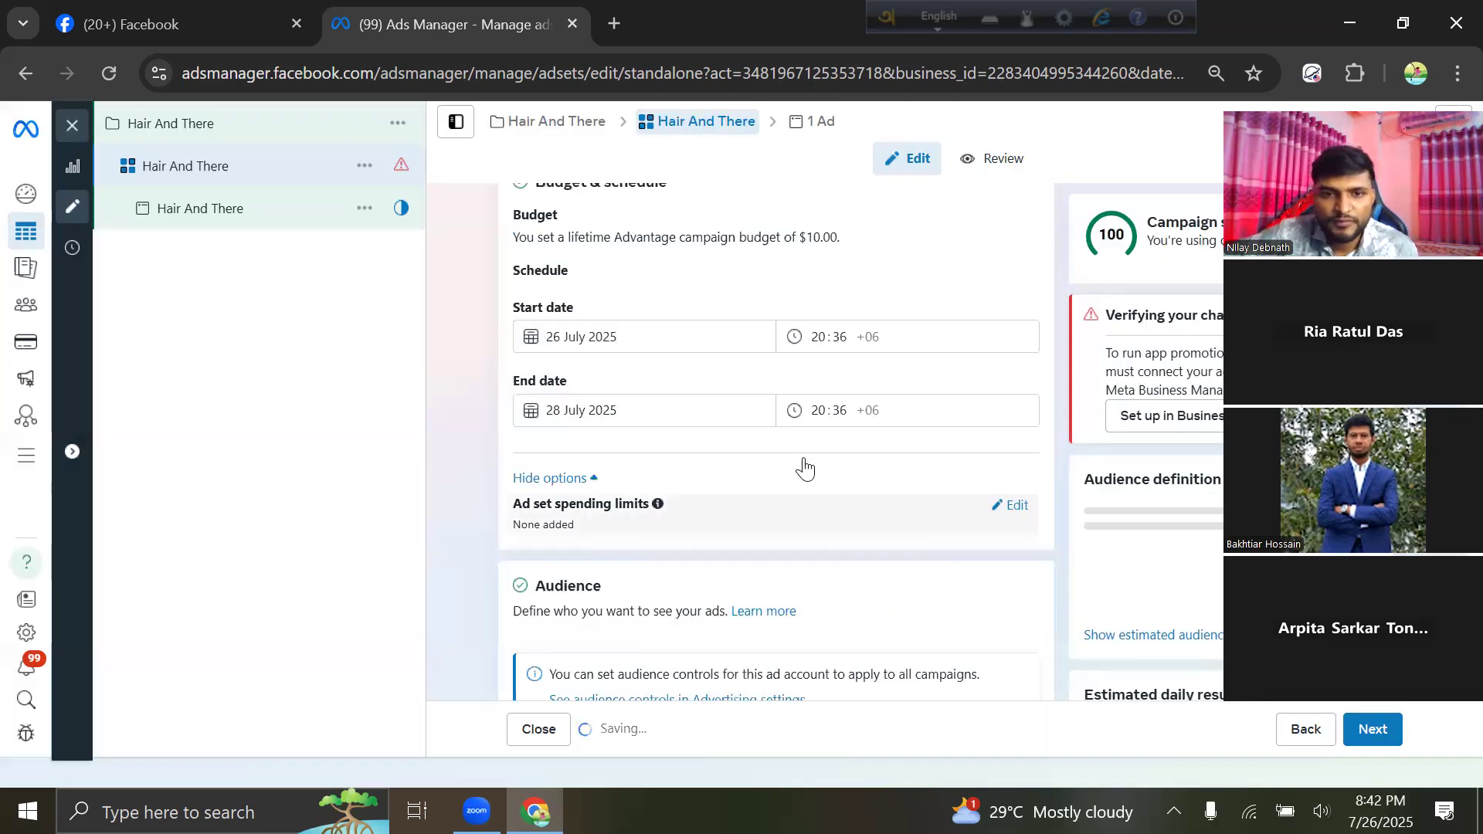
{"action": "scroll", "coordinate": [803, 467], "scroll_direction": "down", "scroll_amount": 3}
{"action": "scroll", "coordinate": [809, 432], "scroll_direction": "down", "scroll_amount": 1}
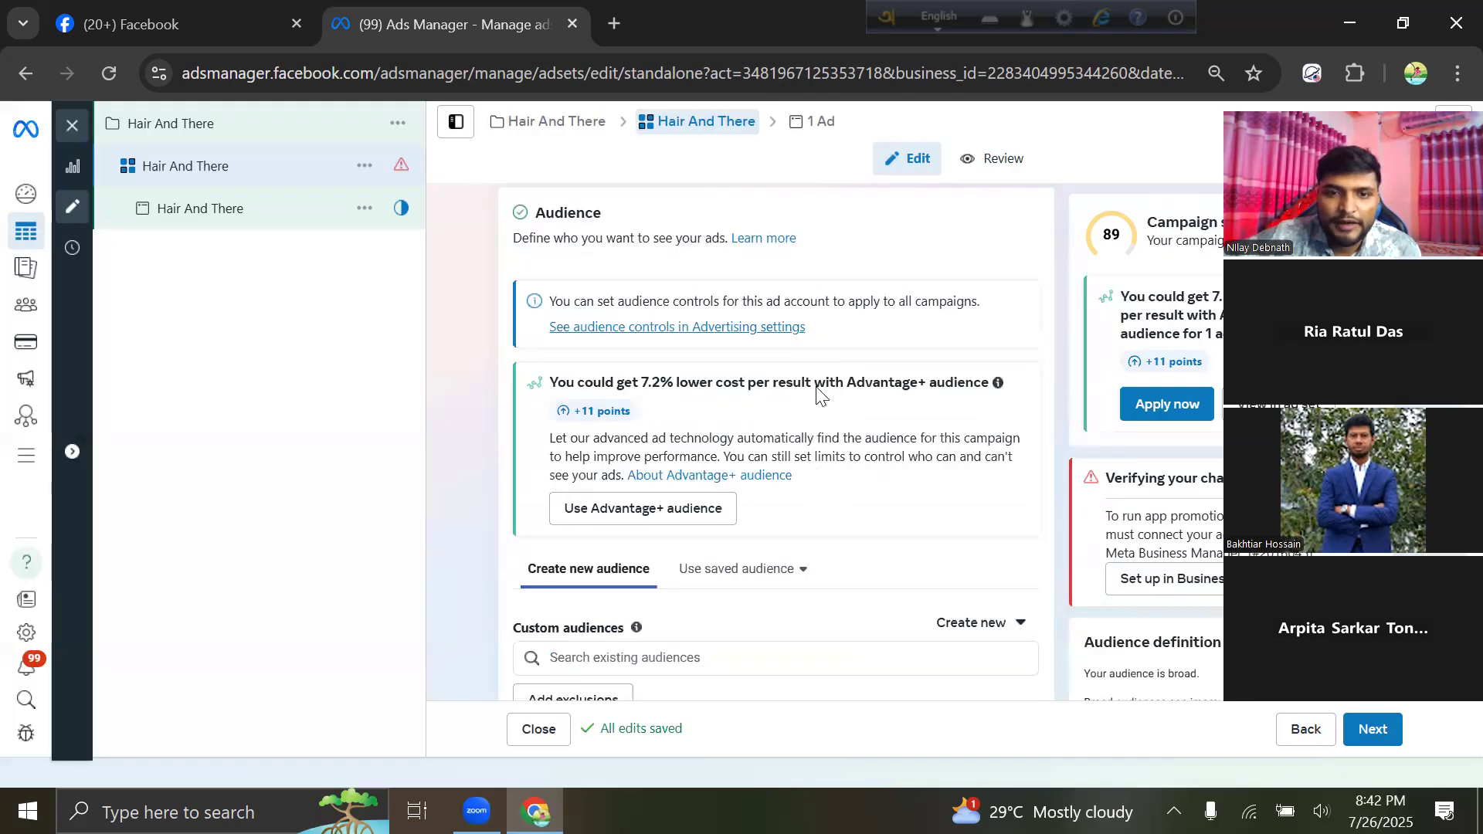
Step: Change the audience maximum age from 65+ to 30, giving an 18–30 range
{"action": "scroll", "coordinate": [820, 394], "scroll_direction": "down", "scroll_amount": 4}
{"action": "scroll", "coordinate": [1003, 340], "scroll_direction": "down", "scroll_amount": 3}
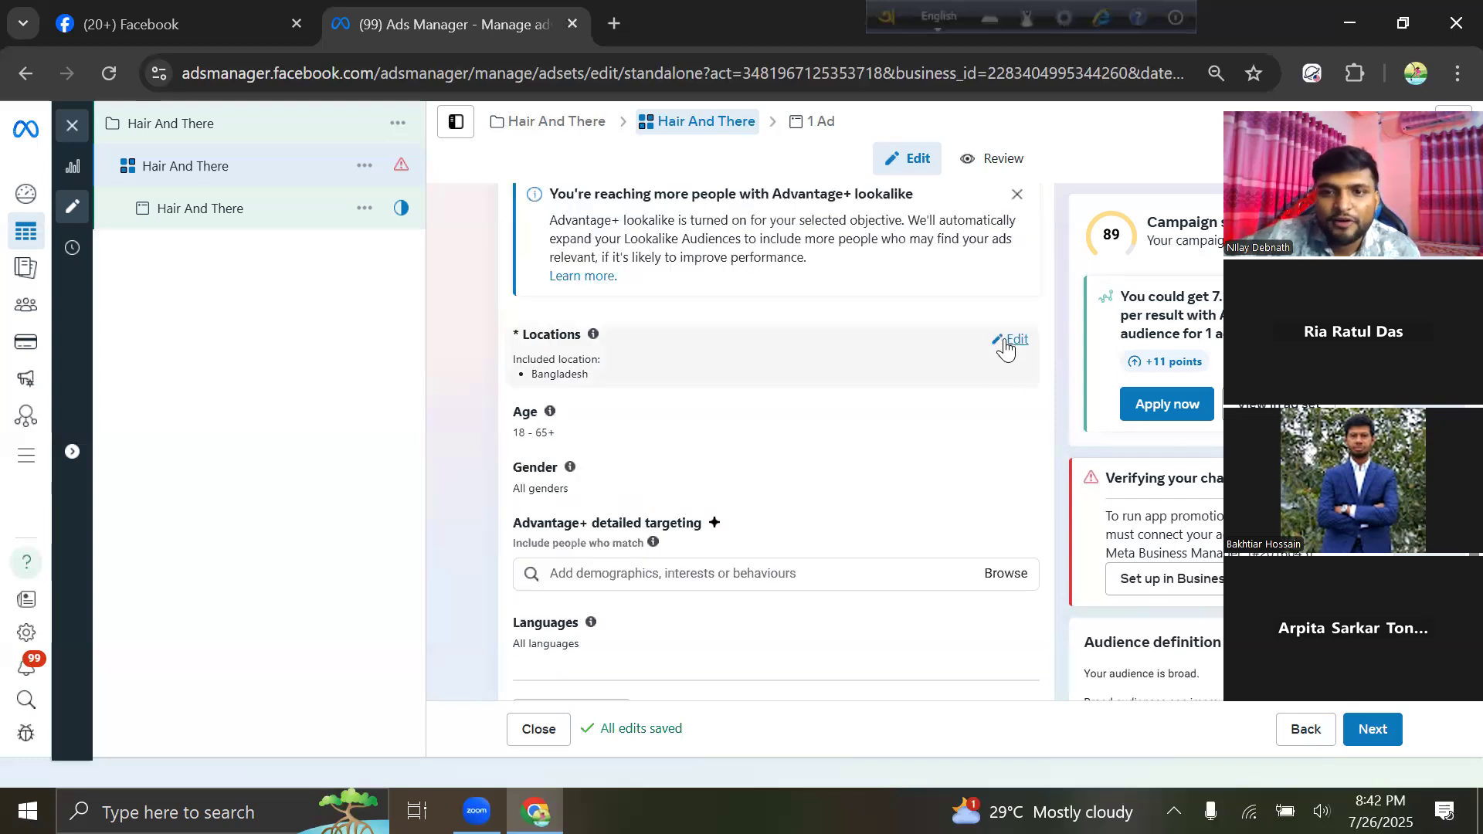
{"action": "scroll", "coordinate": [647, 401], "scroll_direction": "up", "scroll_amount": 10}
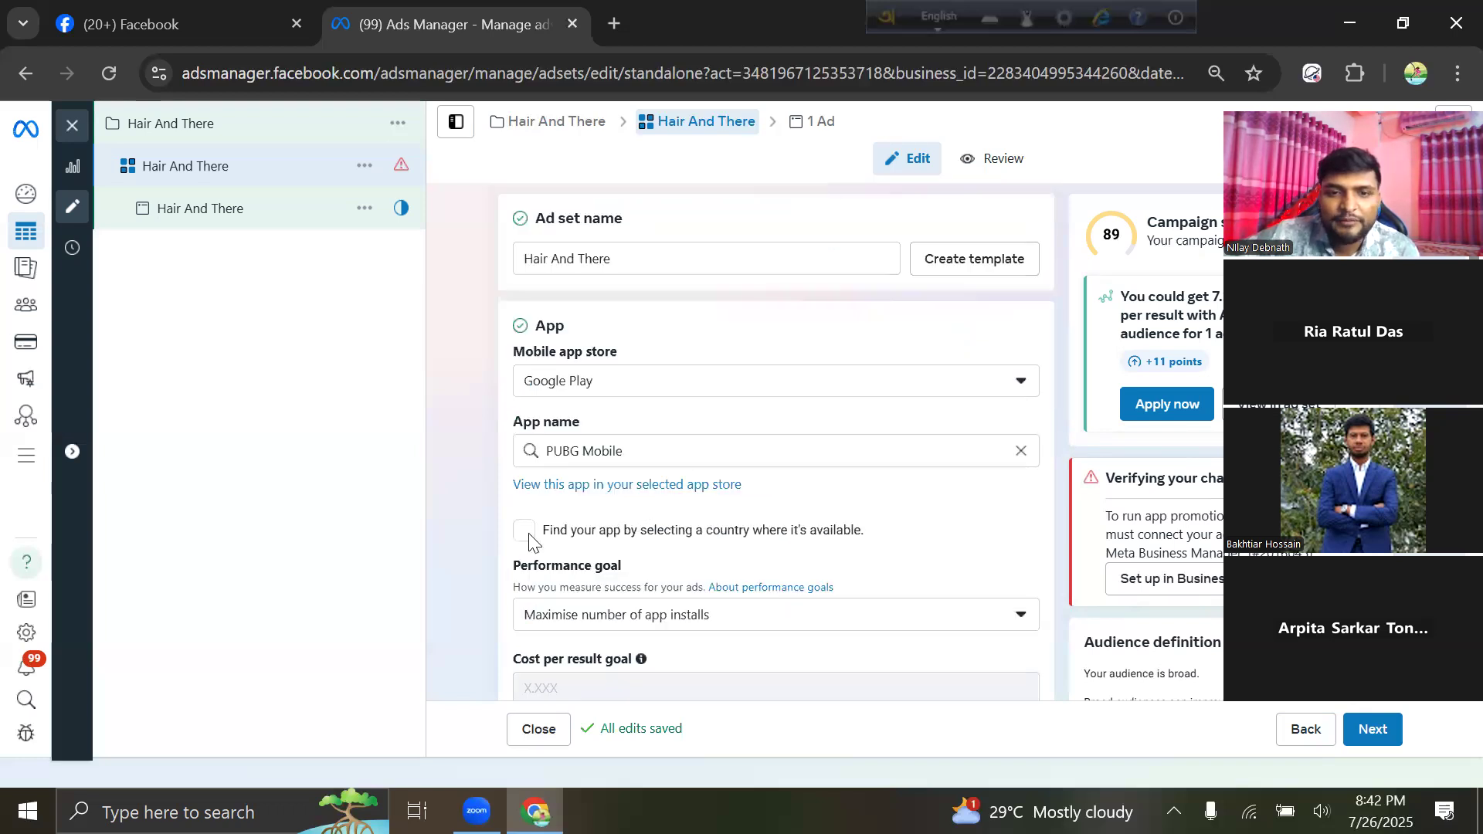
{"action": "scroll", "coordinate": [625, 409], "scroll_direction": "down", "scroll_amount": 15}
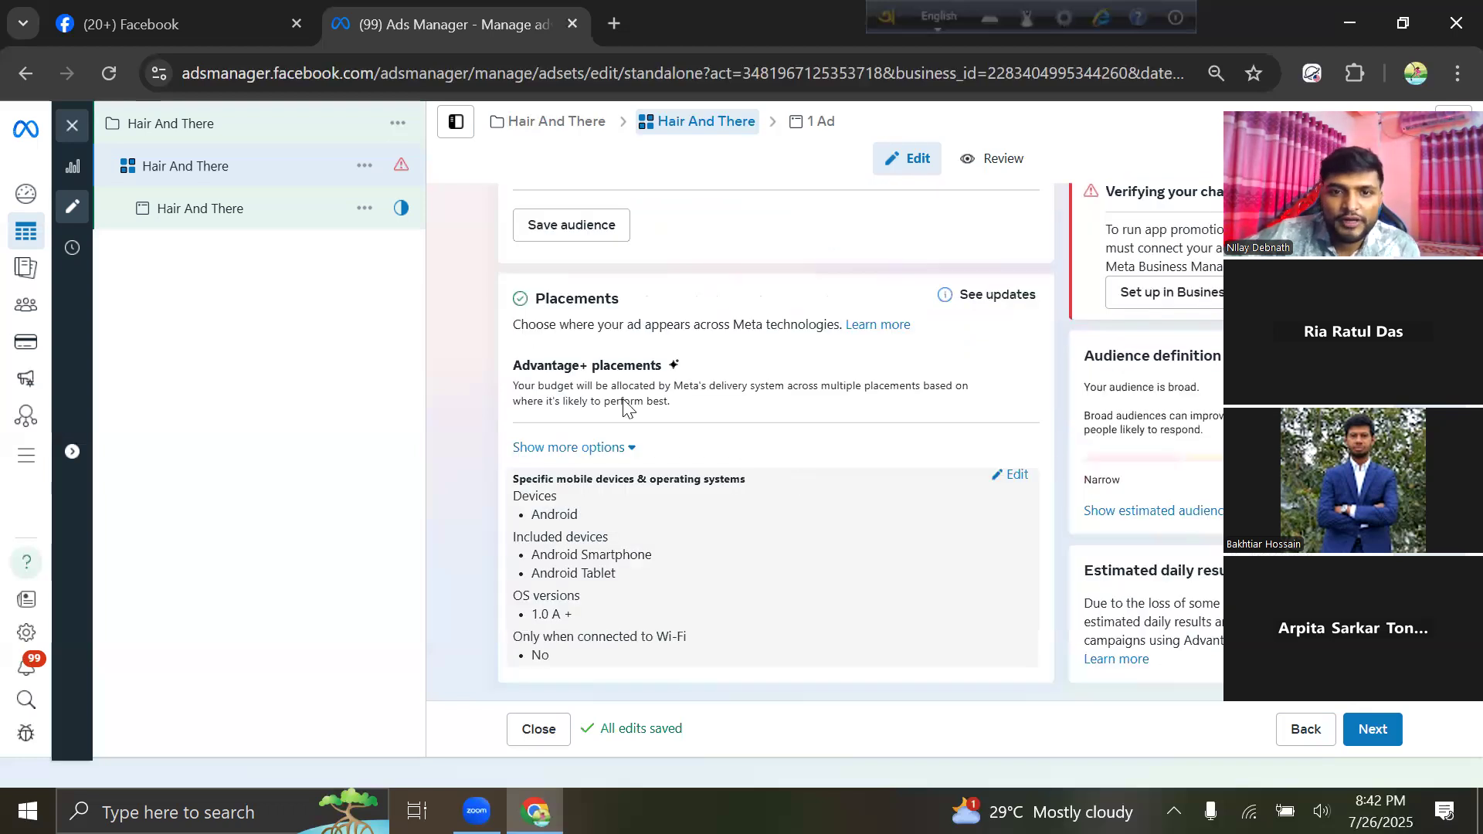
{"action": "scroll", "coordinate": [624, 407], "scroll_direction": "up", "scroll_amount": 6}
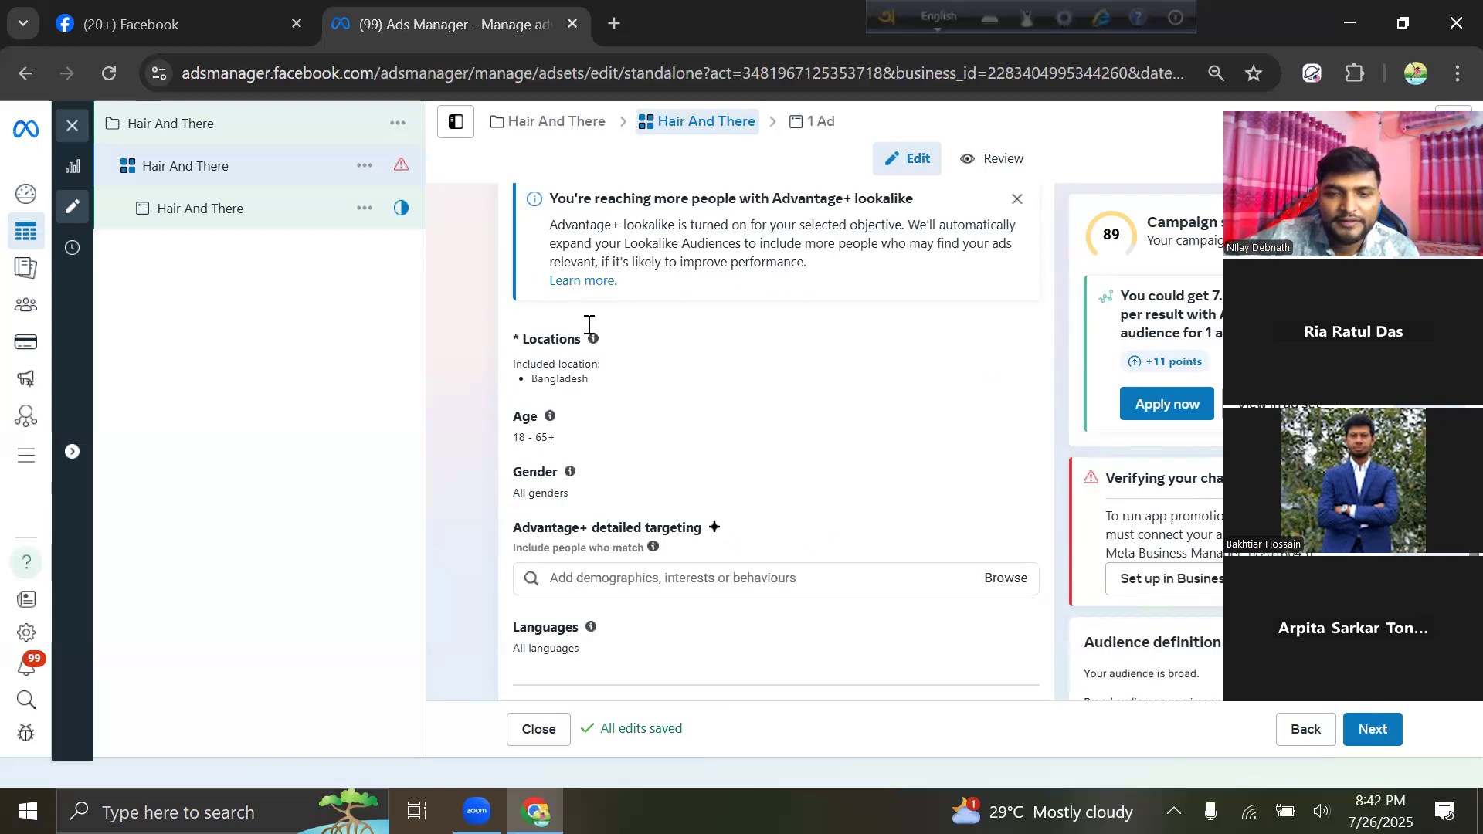
{"action": "scroll", "coordinate": [588, 324], "scroll_direction": "down", "scroll_amount": 1}
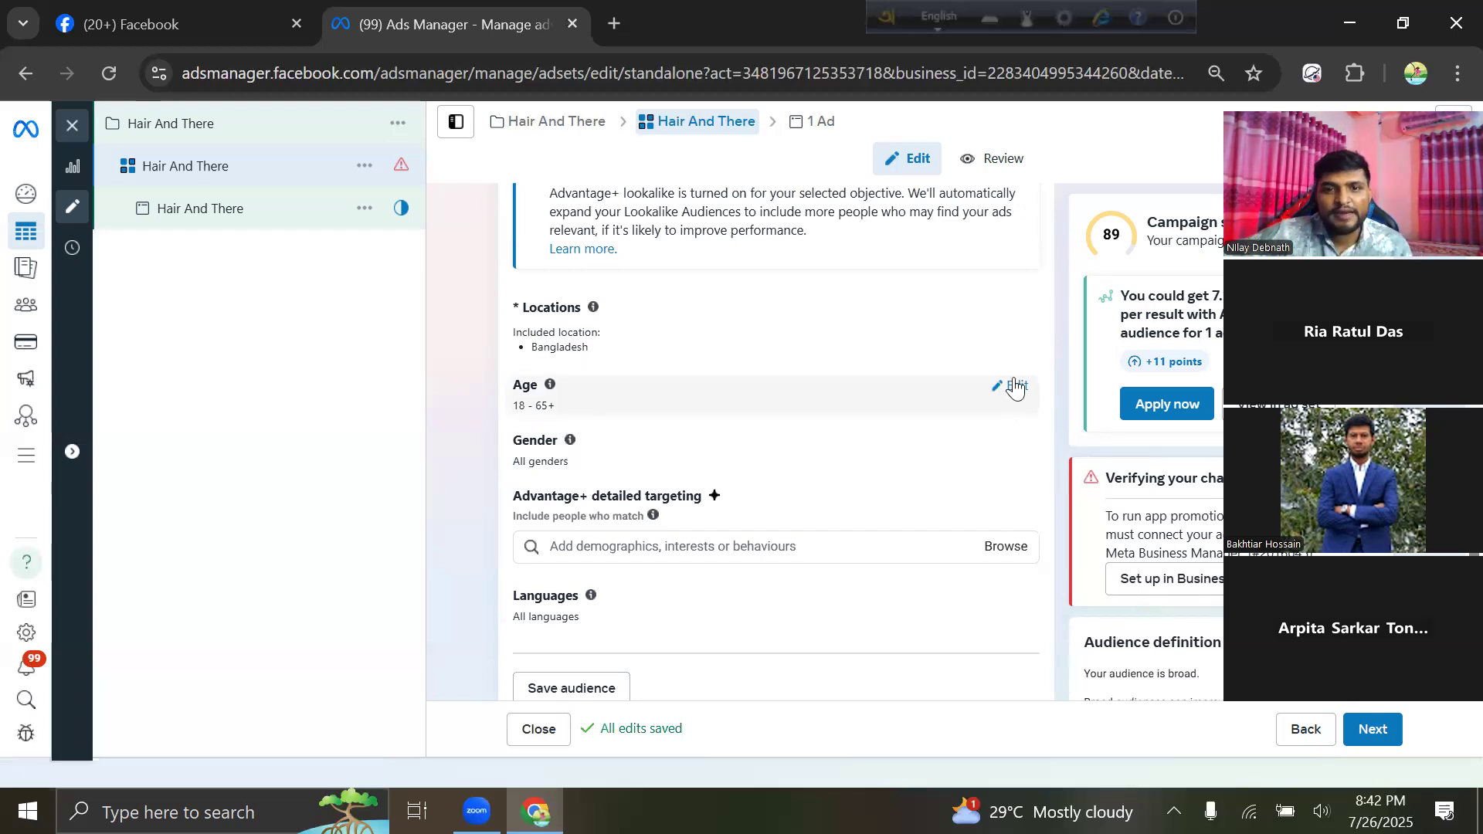
{"action": "left_click", "coordinate": [649, 409]}
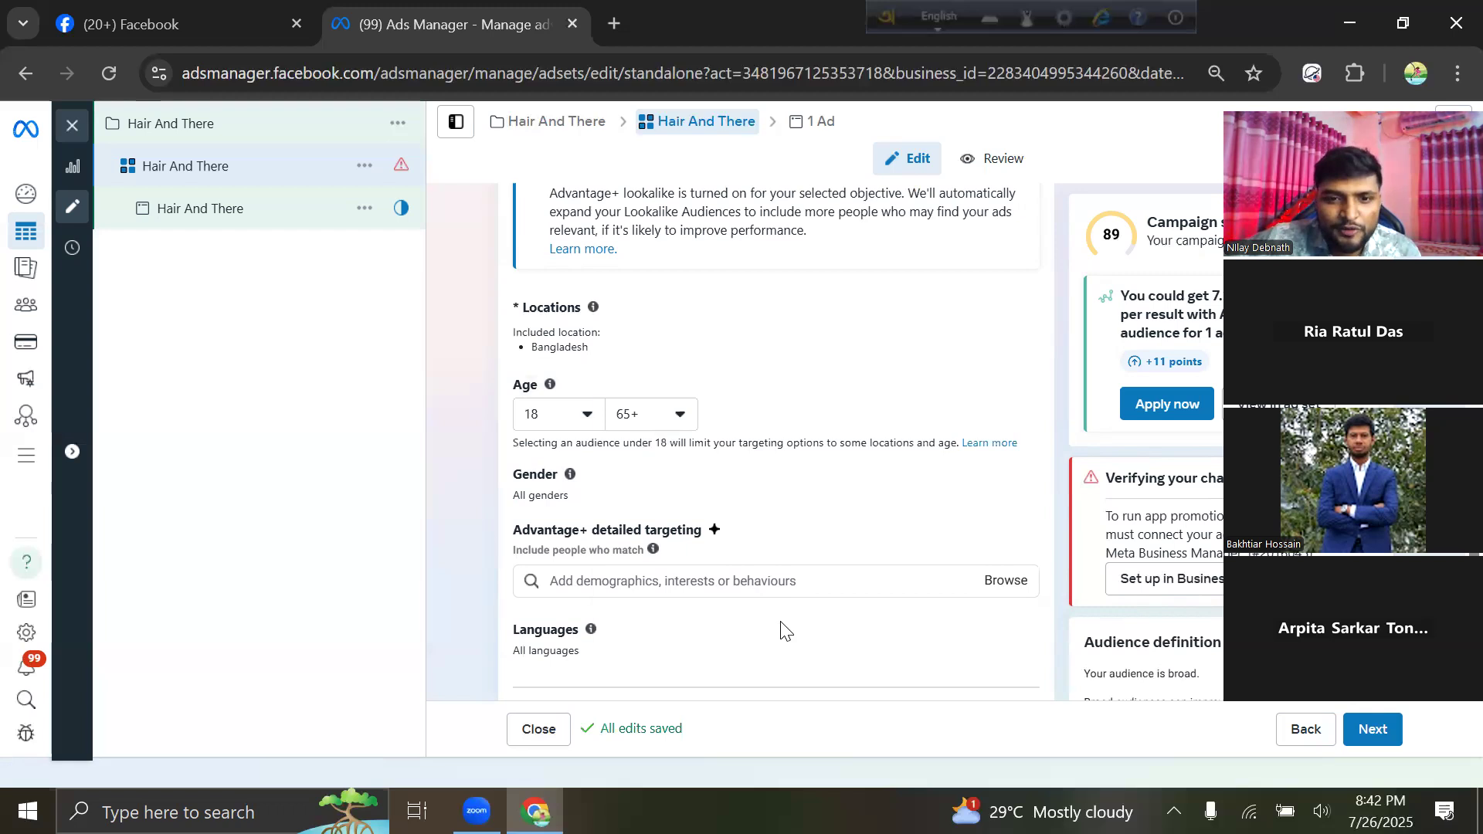
{"action": "left_click", "coordinate": [651, 413]}
{"action": "scroll", "coordinate": [726, 605], "scroll_direction": "up", "scroll_amount": 15}
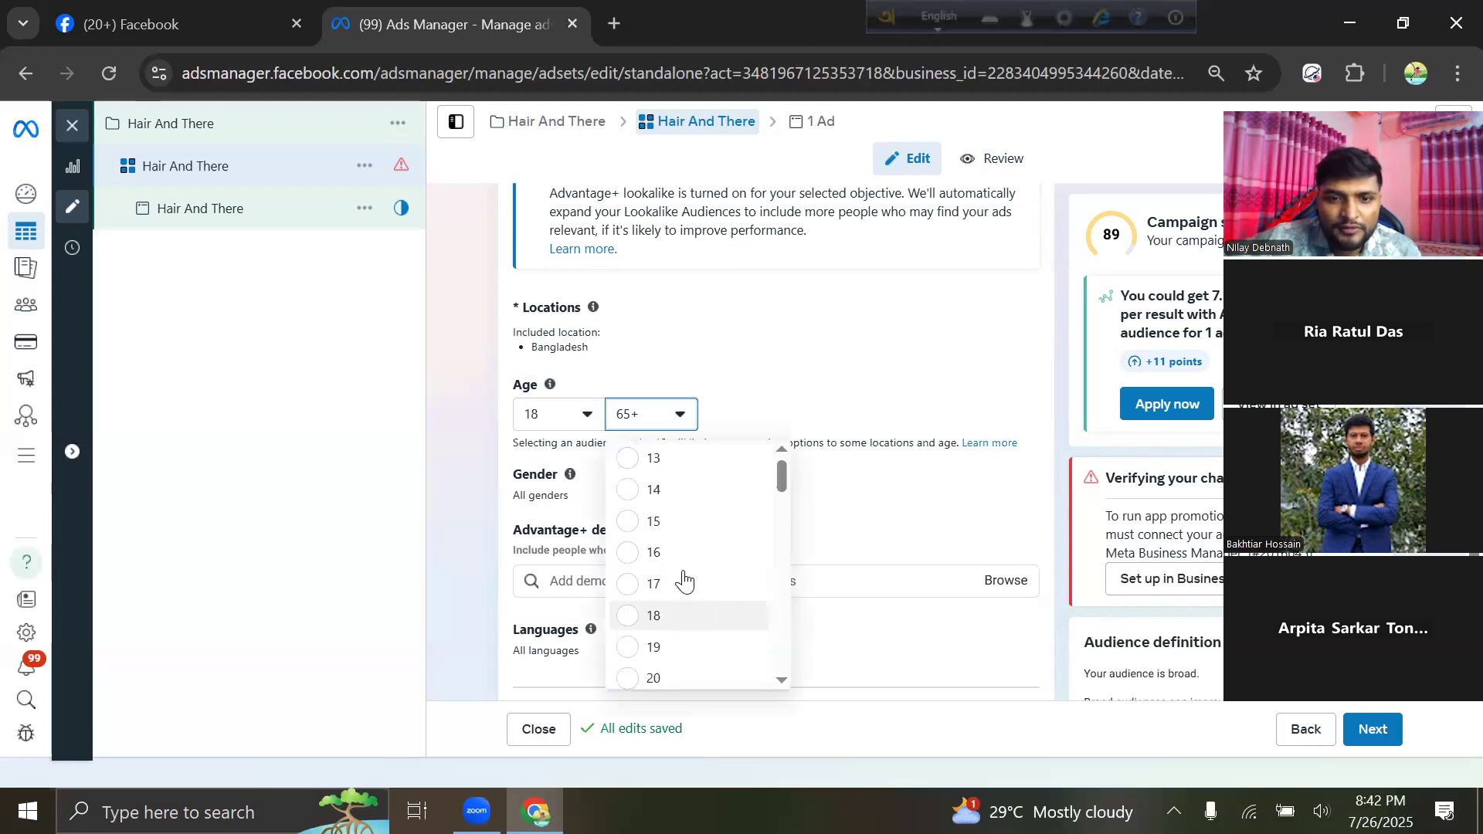
{"action": "scroll", "coordinate": [684, 580], "scroll_direction": "down", "scroll_amount": 5}
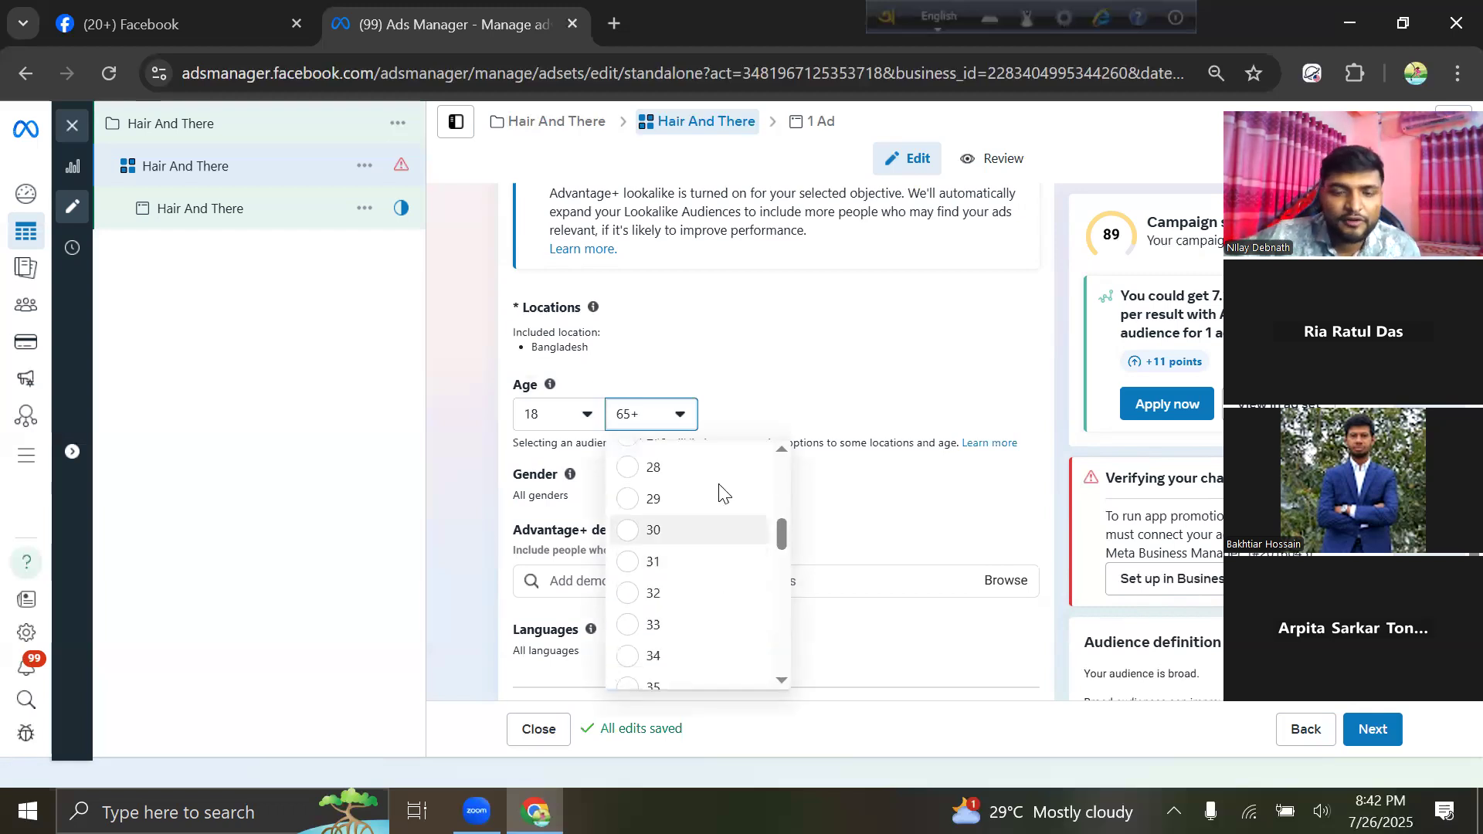
{"action": "left_click", "coordinate": [687, 530]}
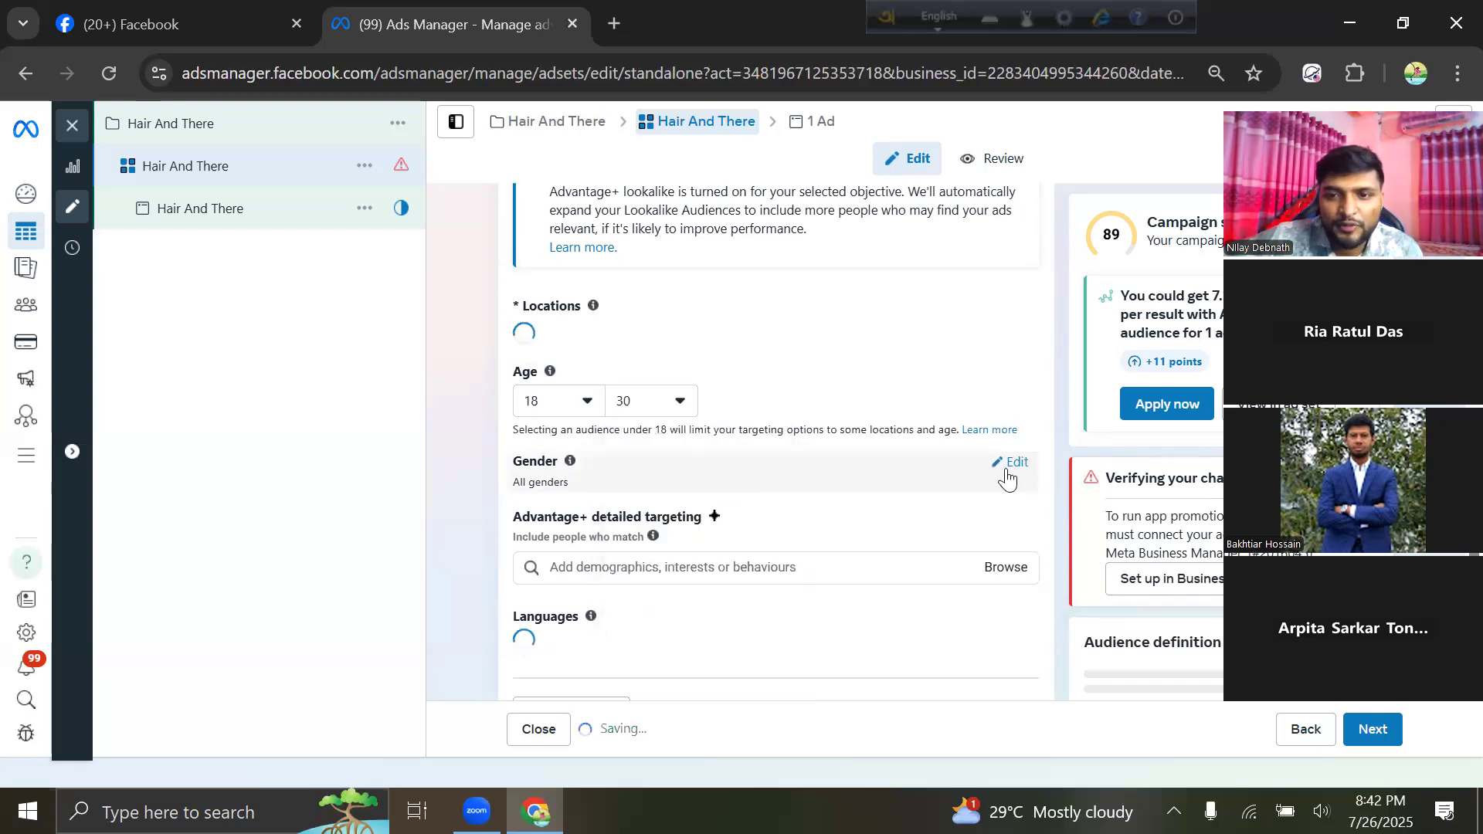
{"action": "left_click", "coordinate": [902, 474]}
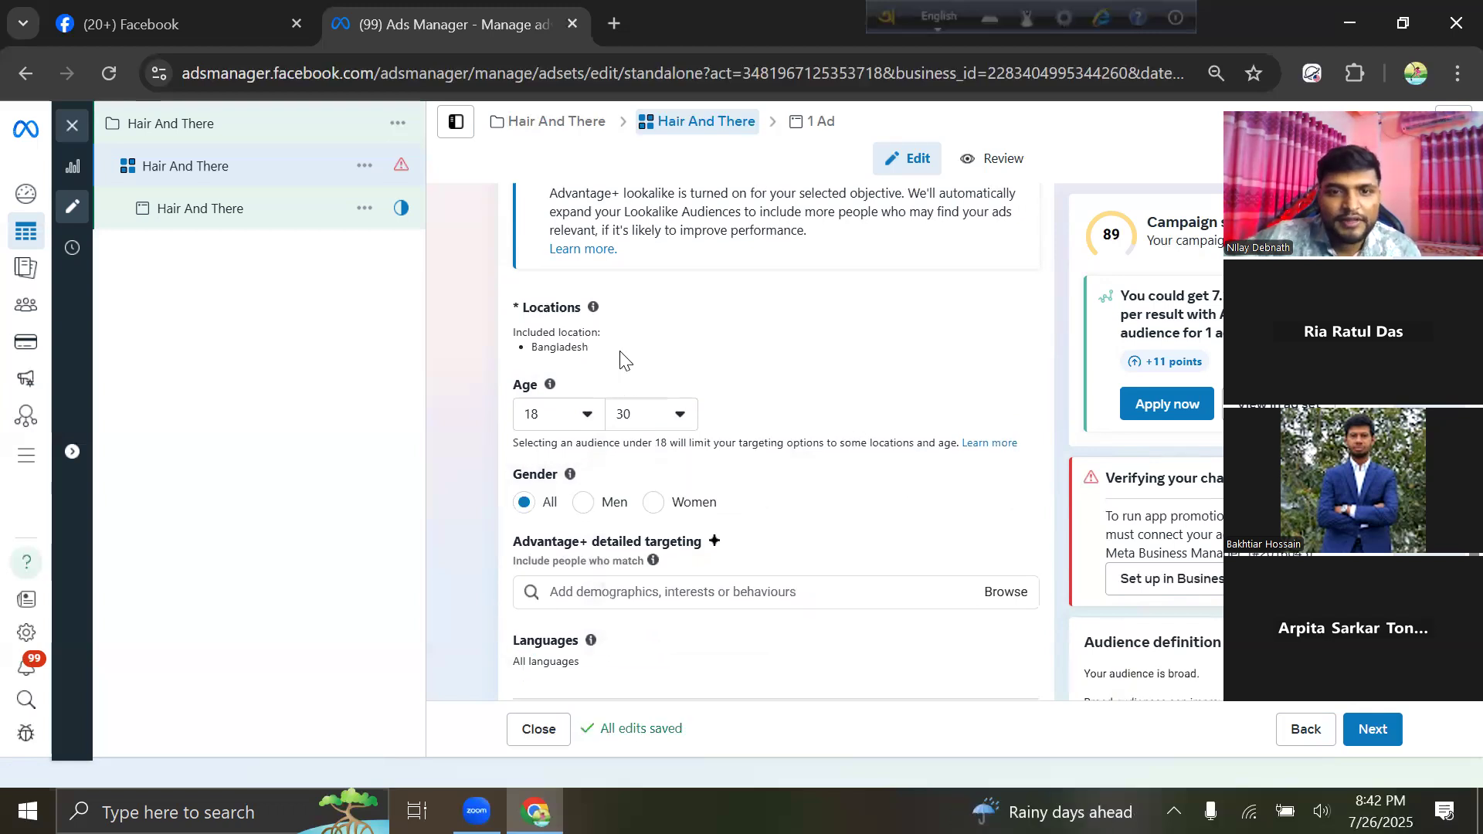
Step: Search detailed targeting for 'Pubg' and dismiss the suggestions without adding one
{"action": "scroll", "coordinate": [620, 357], "scroll_direction": "down", "scroll_amount": 3}
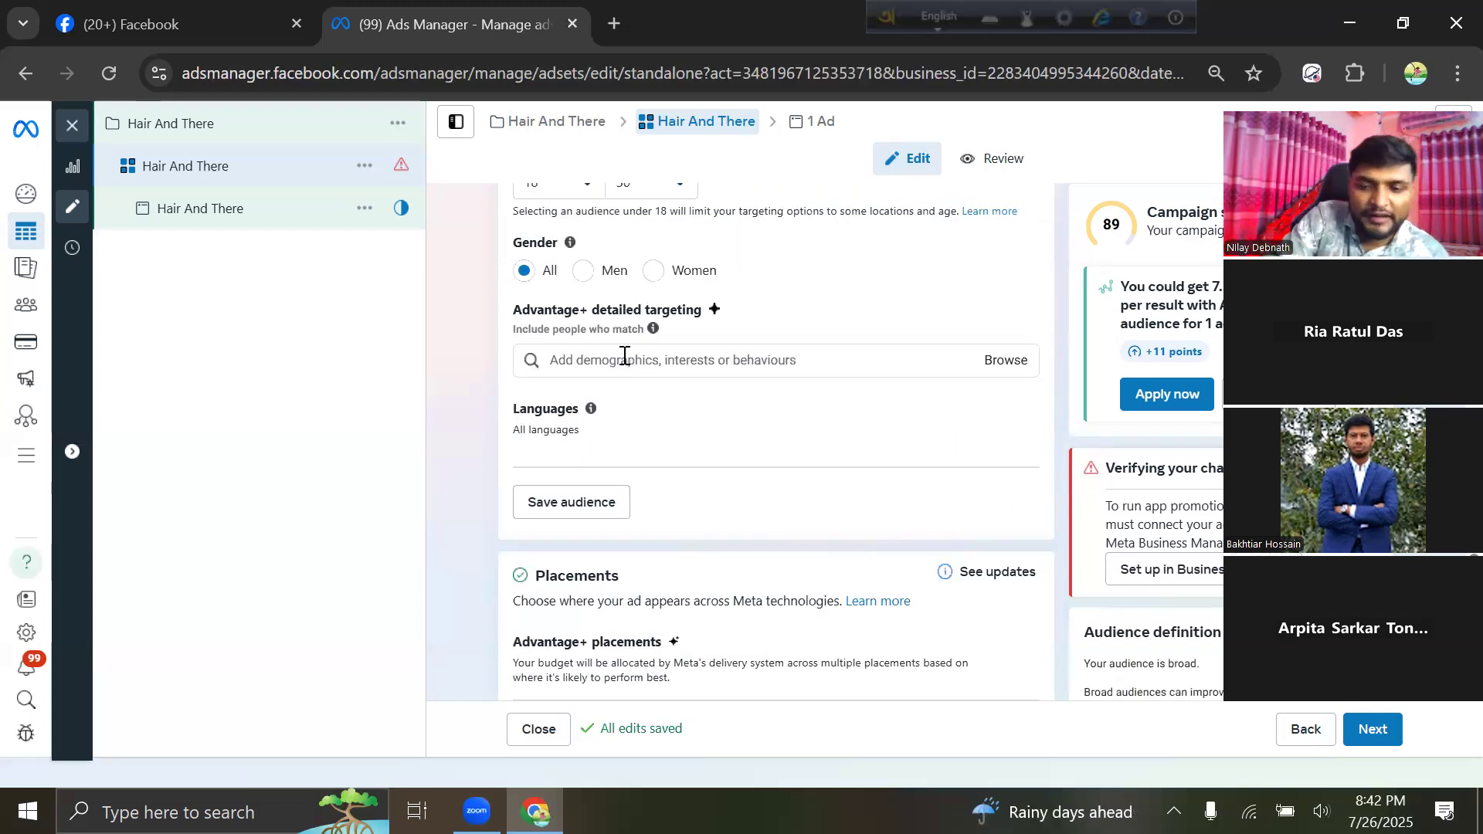
{"action": "left_click", "coordinate": [625, 356]}
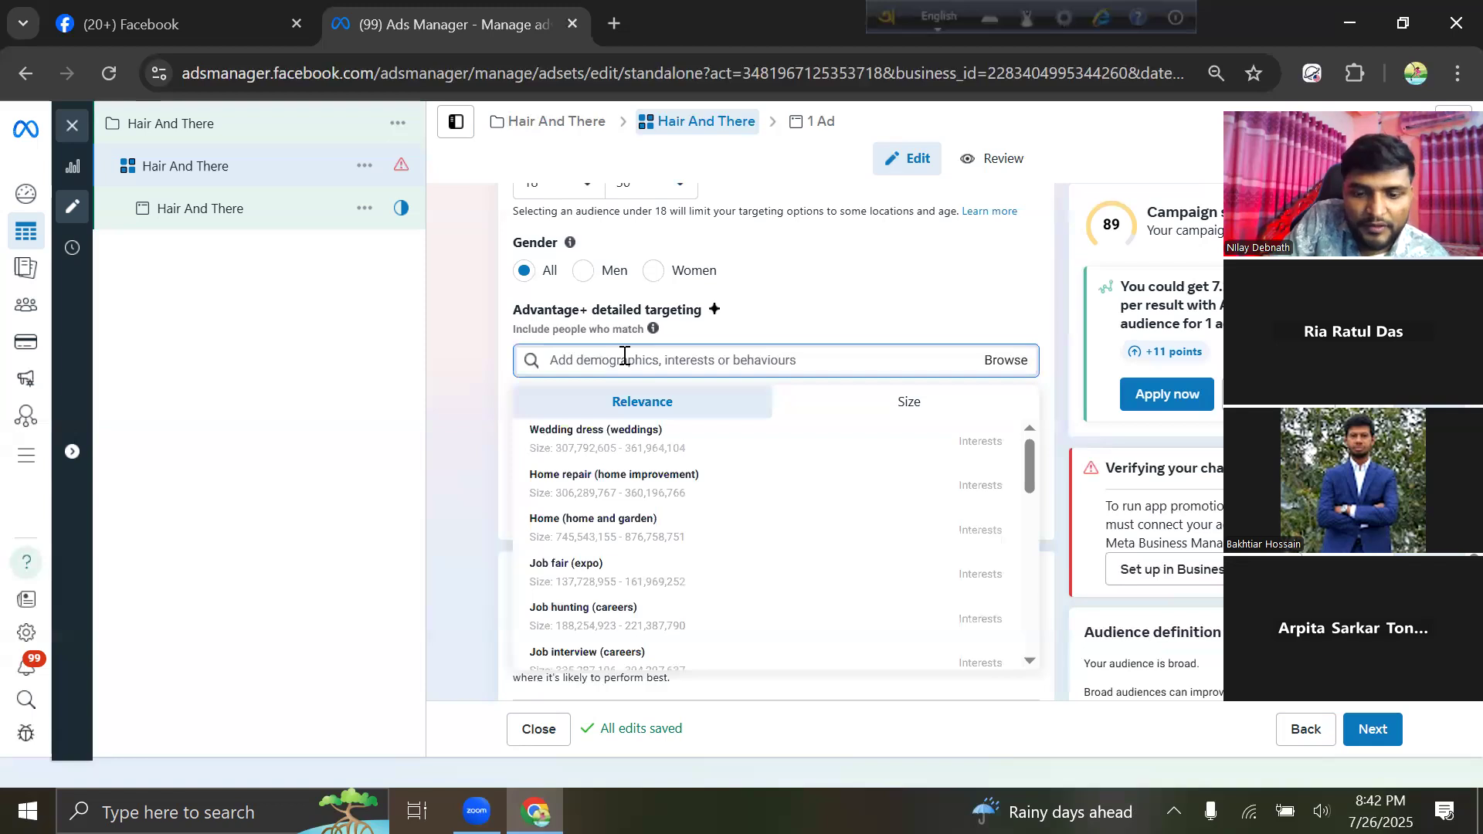
{"action": "type", "text": "Pubg"}
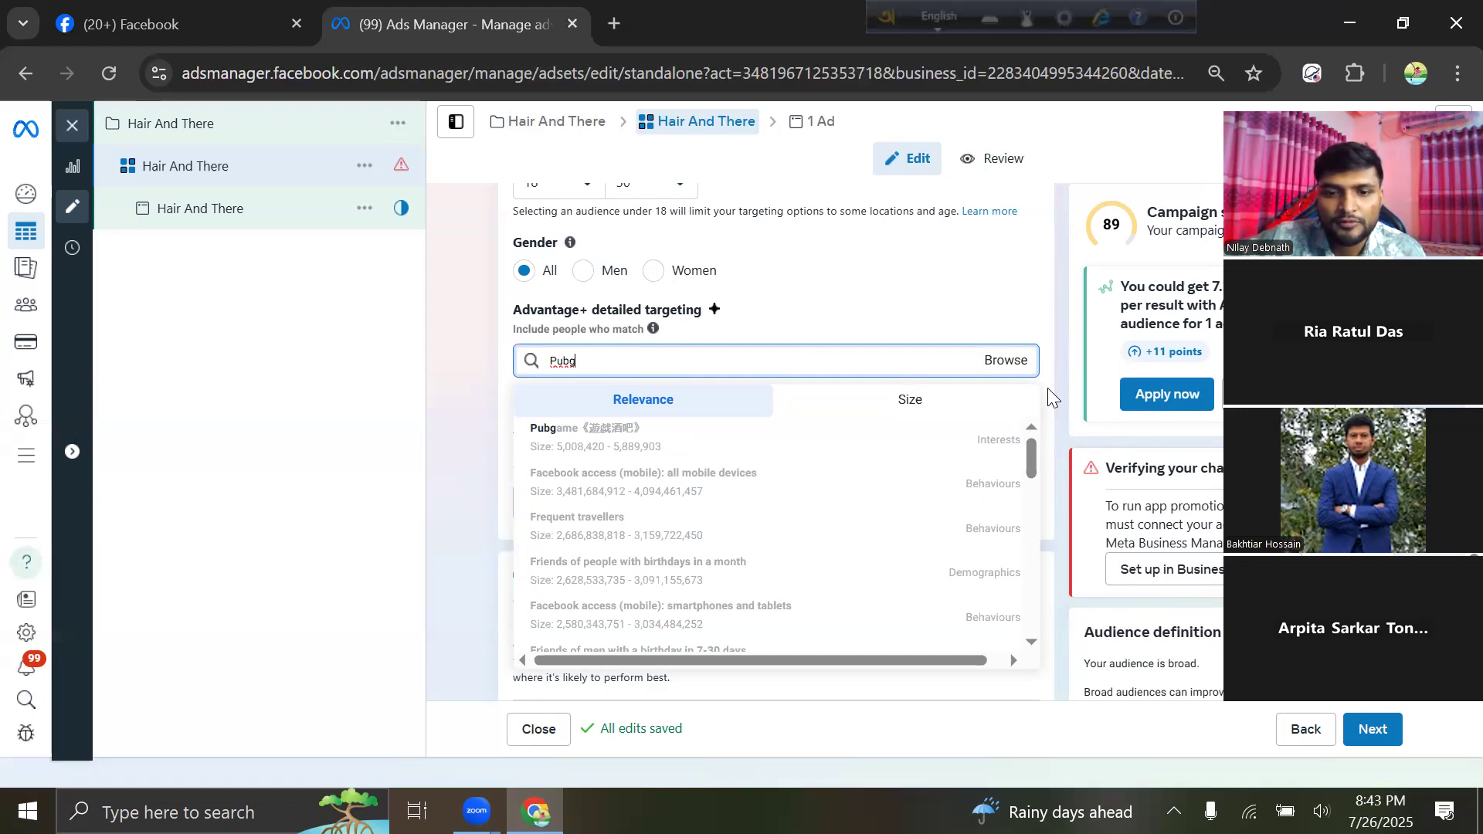
{"action": "left_click", "coordinate": [483, 325]}
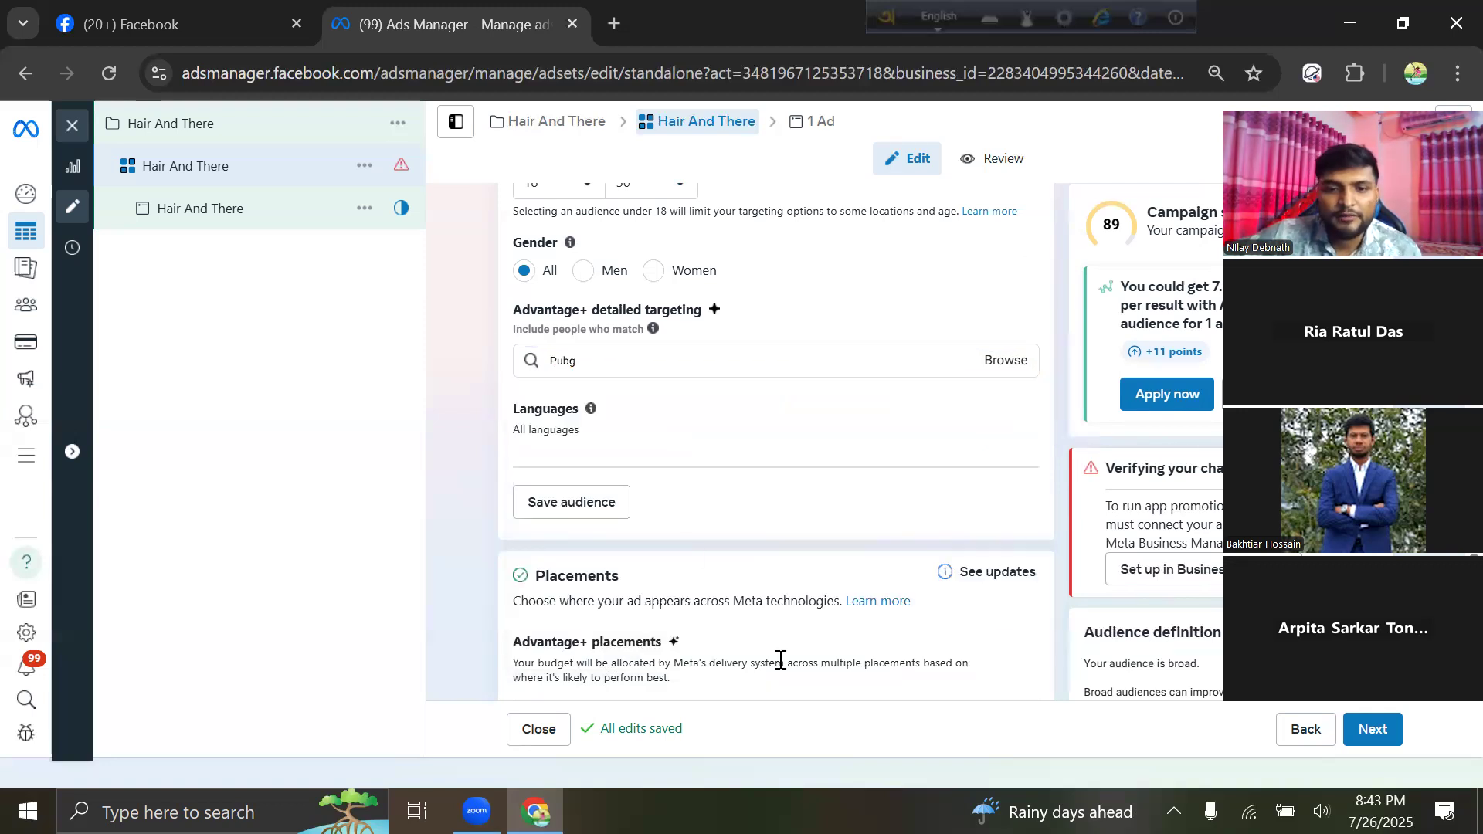